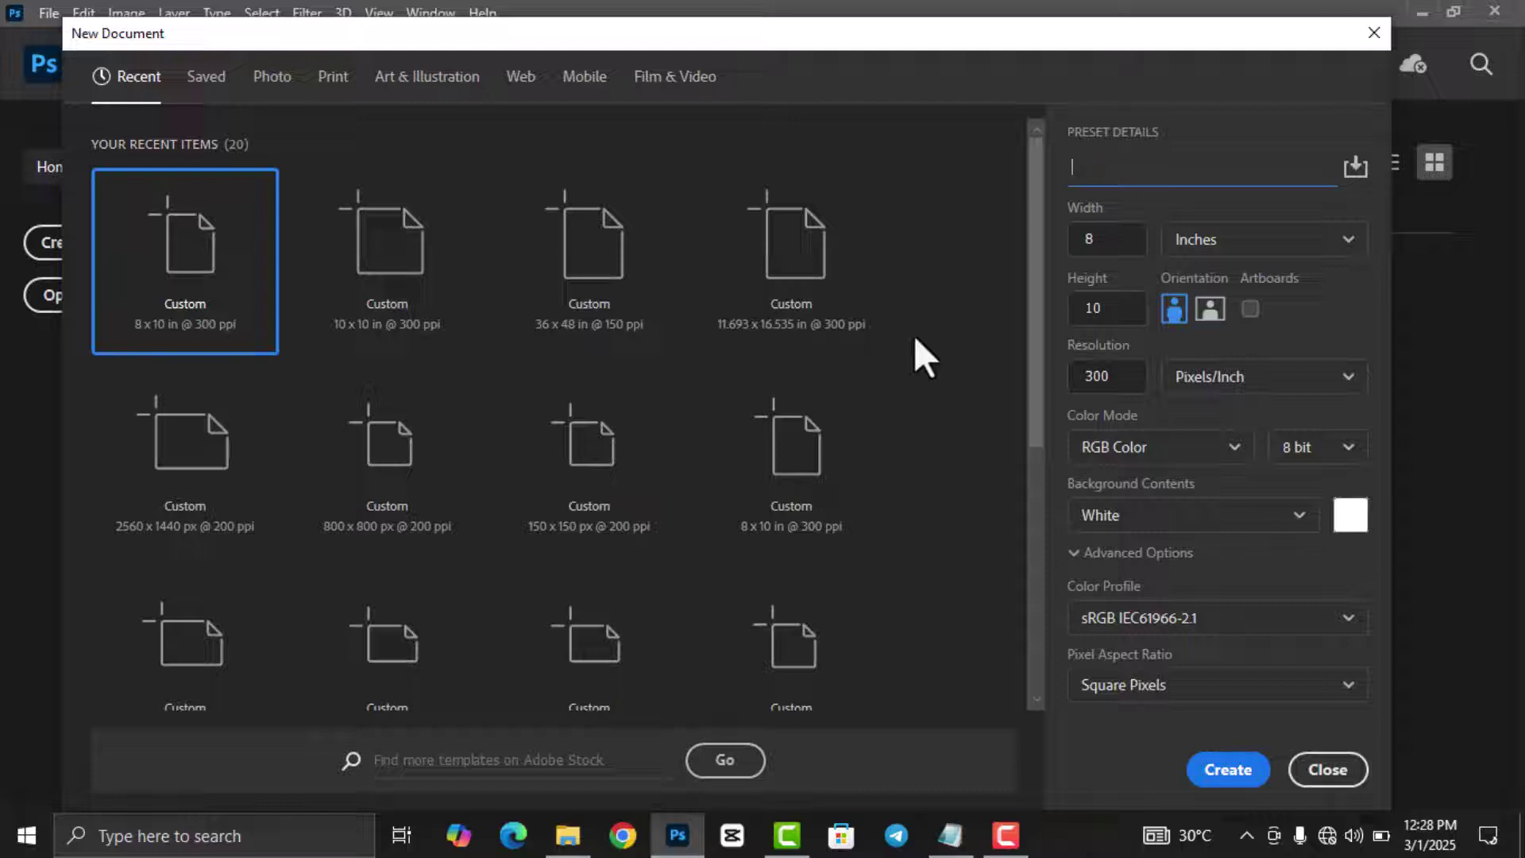
Step: Create a new 8×10 inch, 300 ppi portrait document named 'birthday flyer'
type("birthd")
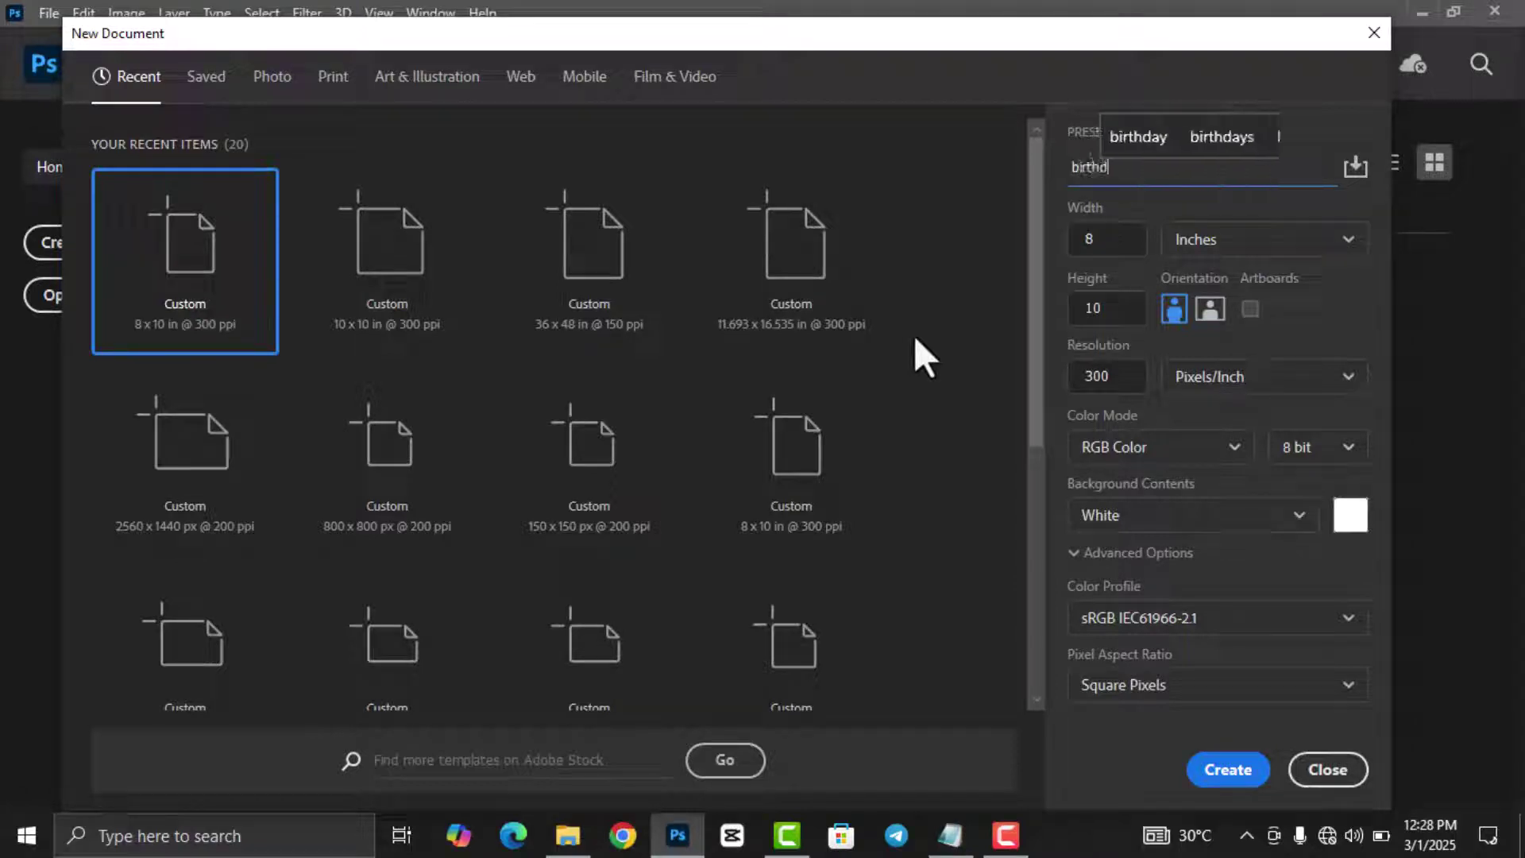
type("ay fl")
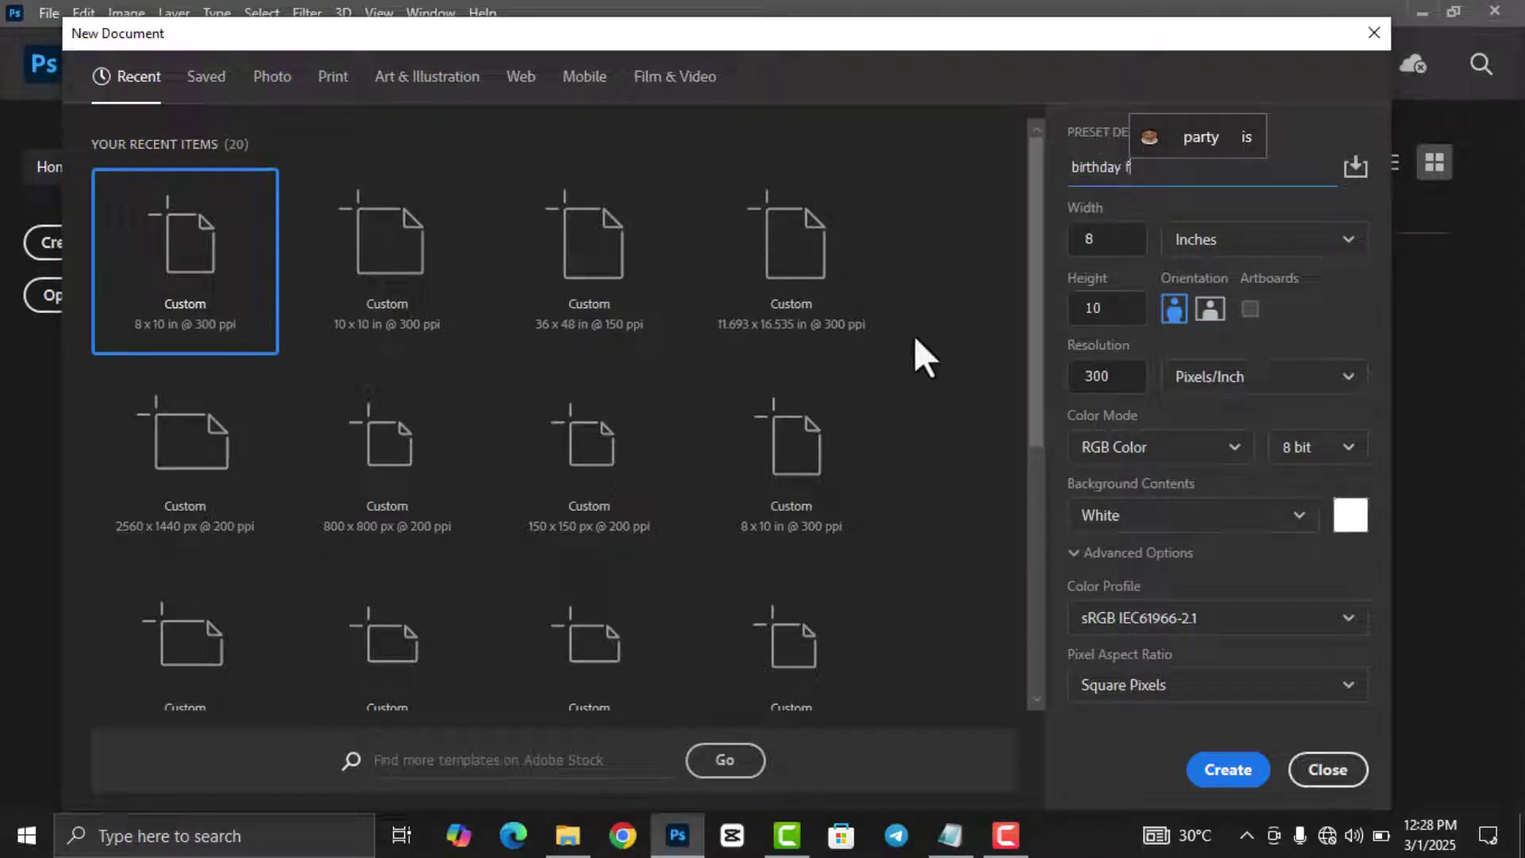
type("yer")
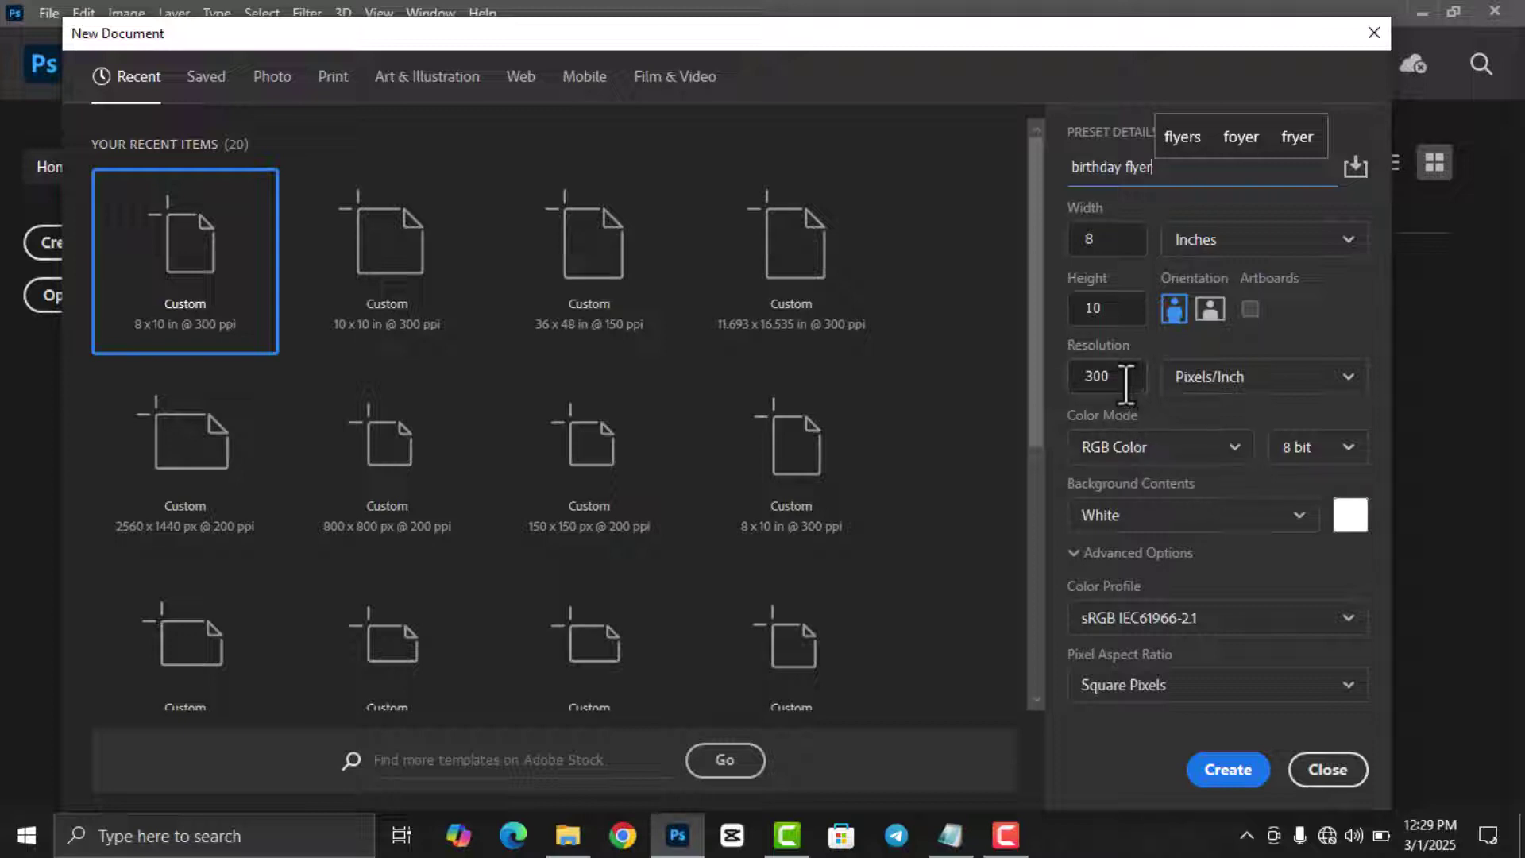
left_click(1228, 770)
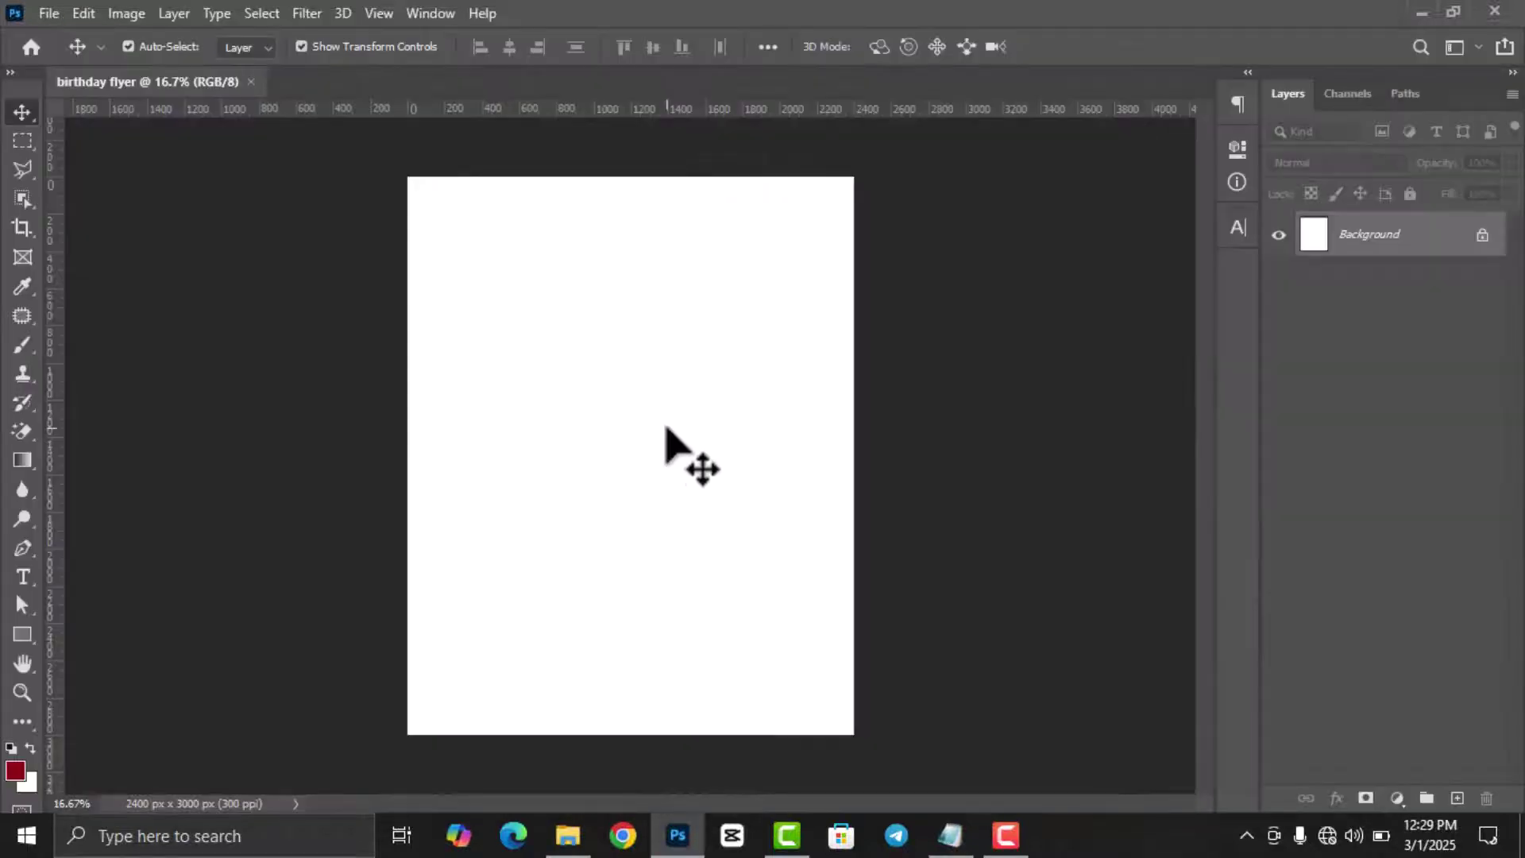
Step: Add horizontal guides at 10% and 90% of the page
left_click(381, 16)
left_click(459, 661)
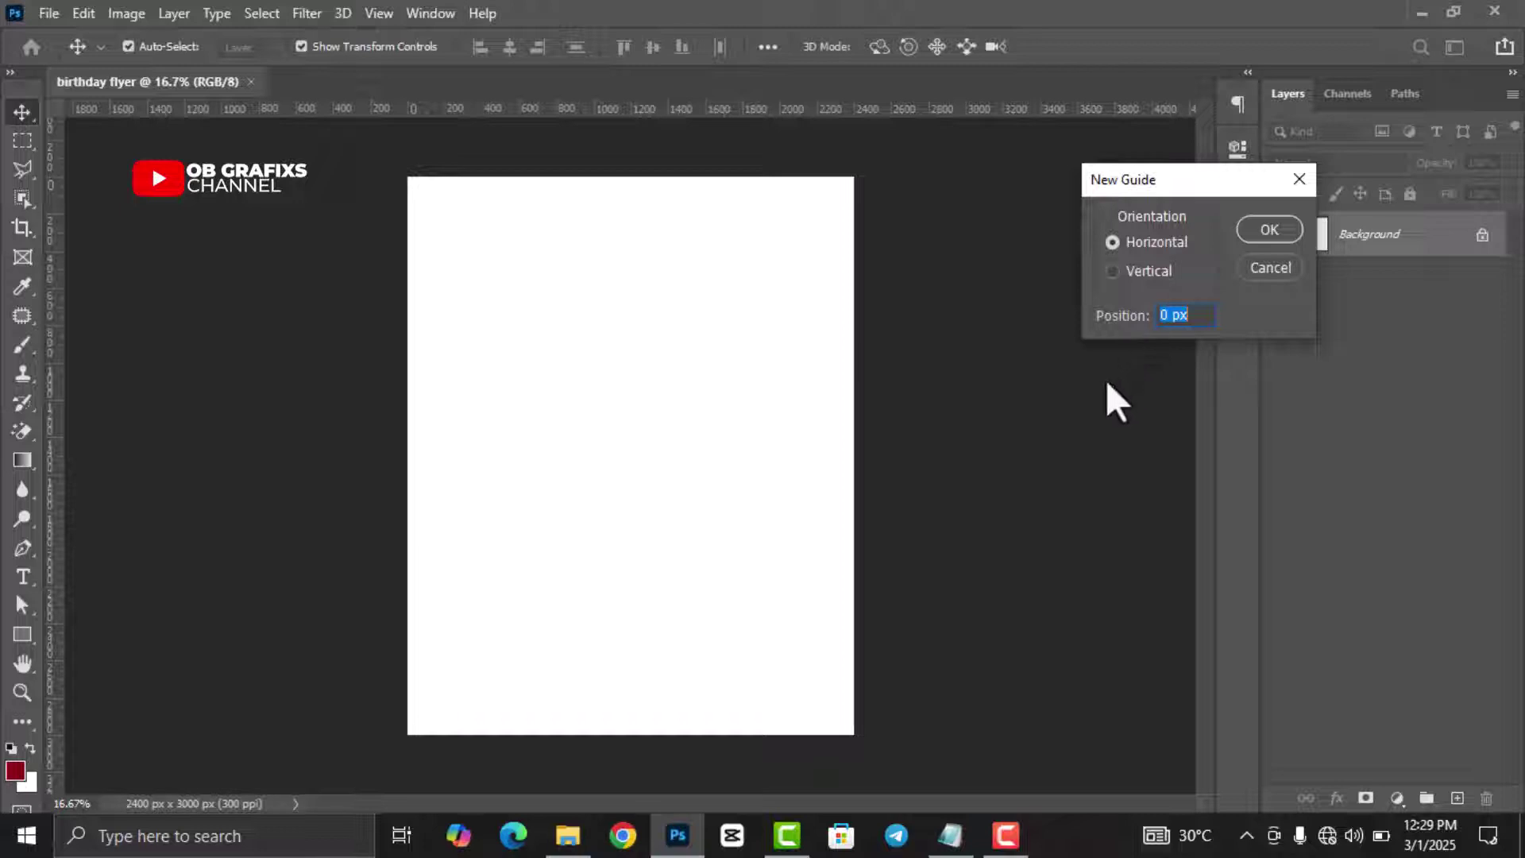
type("10%")
left_click(1269, 229)
left_click(375, 11)
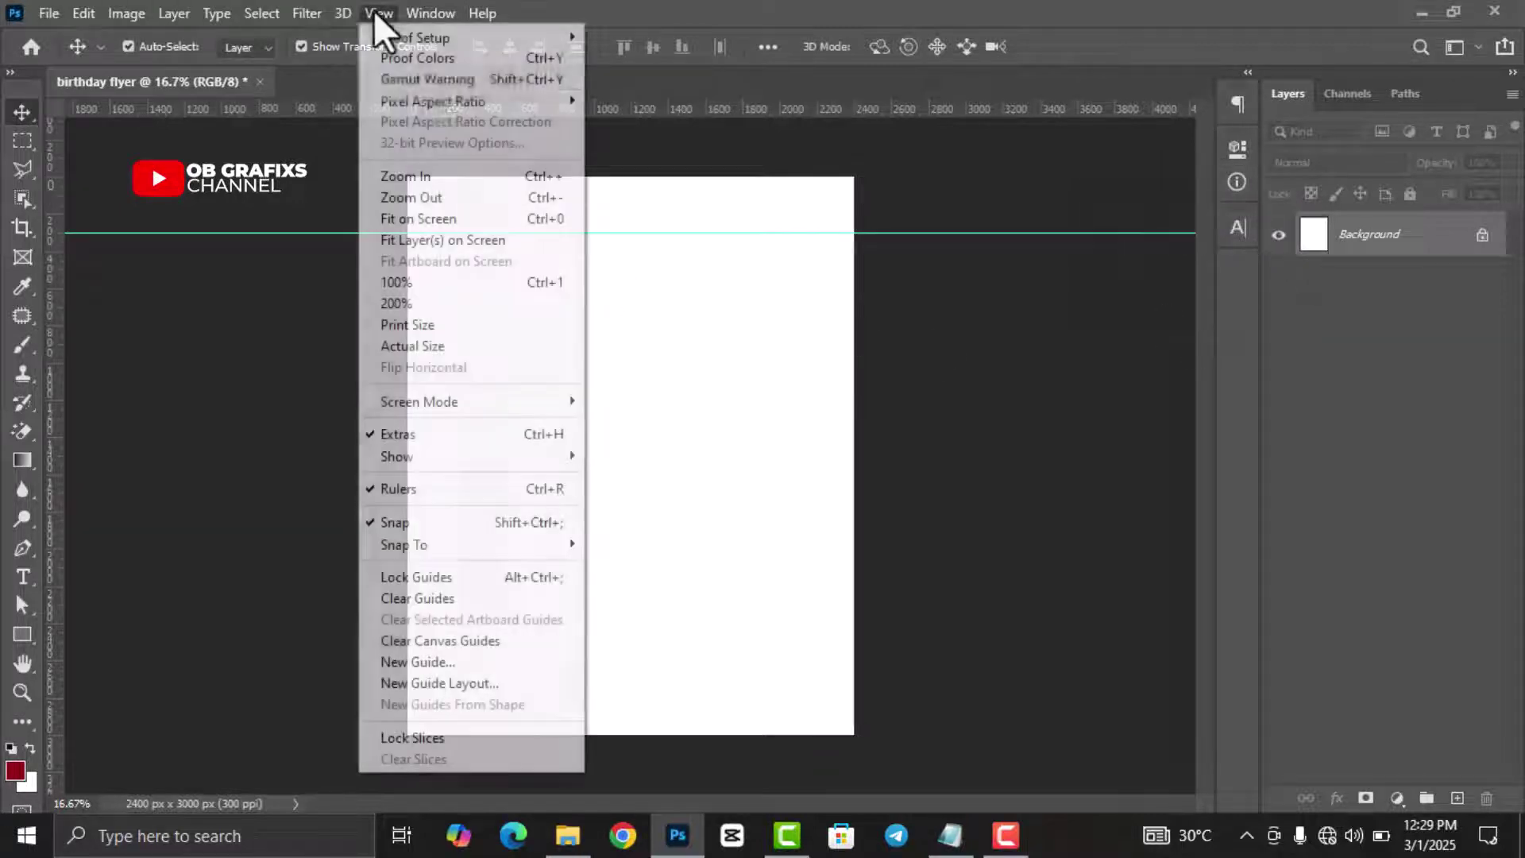
left_click(426, 658)
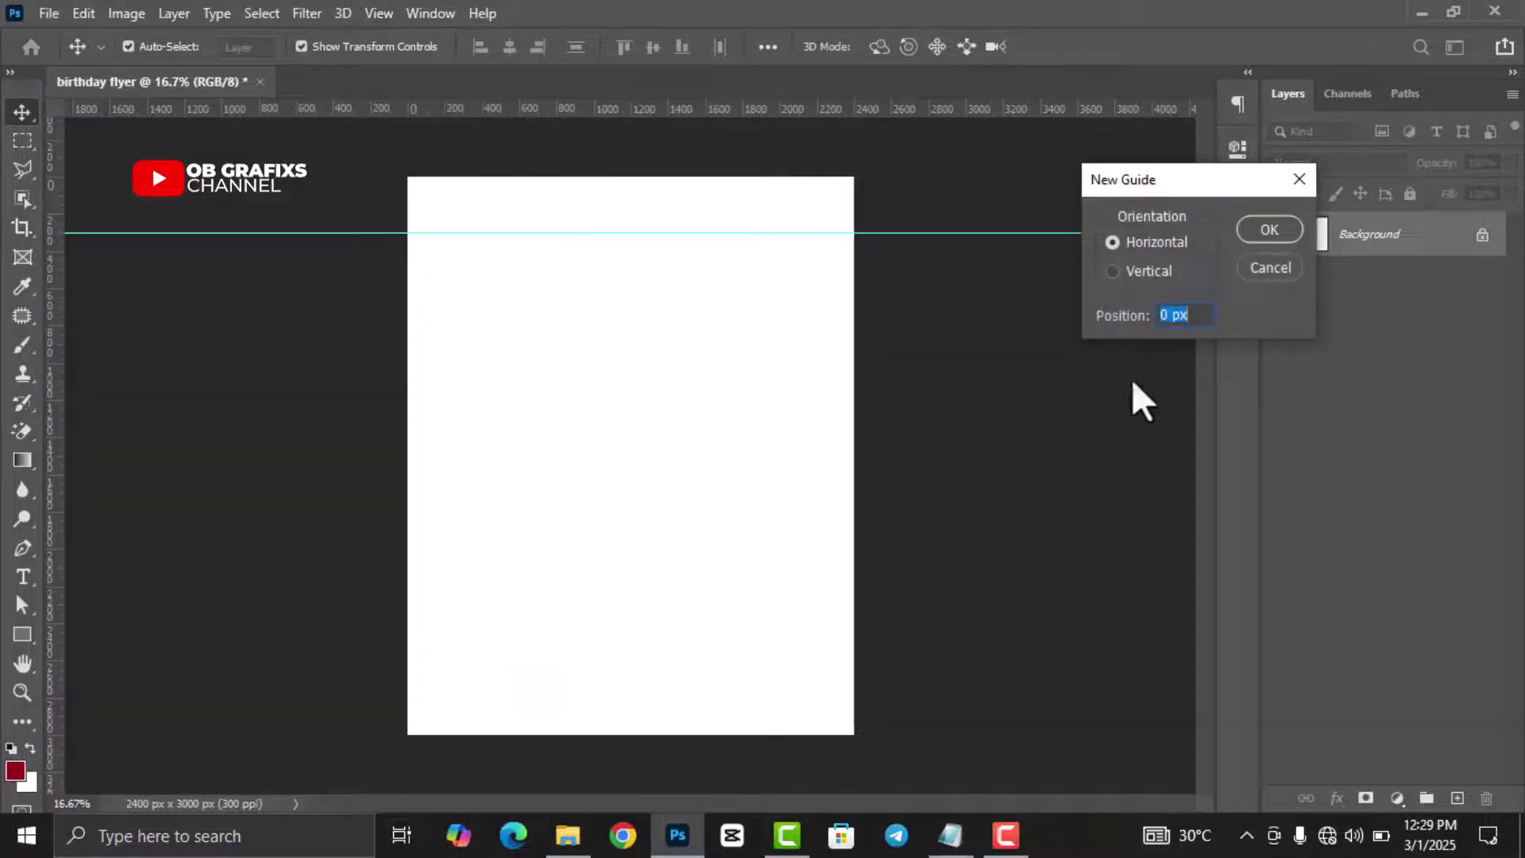
type("90")
type("%")
left_click(1269, 230)
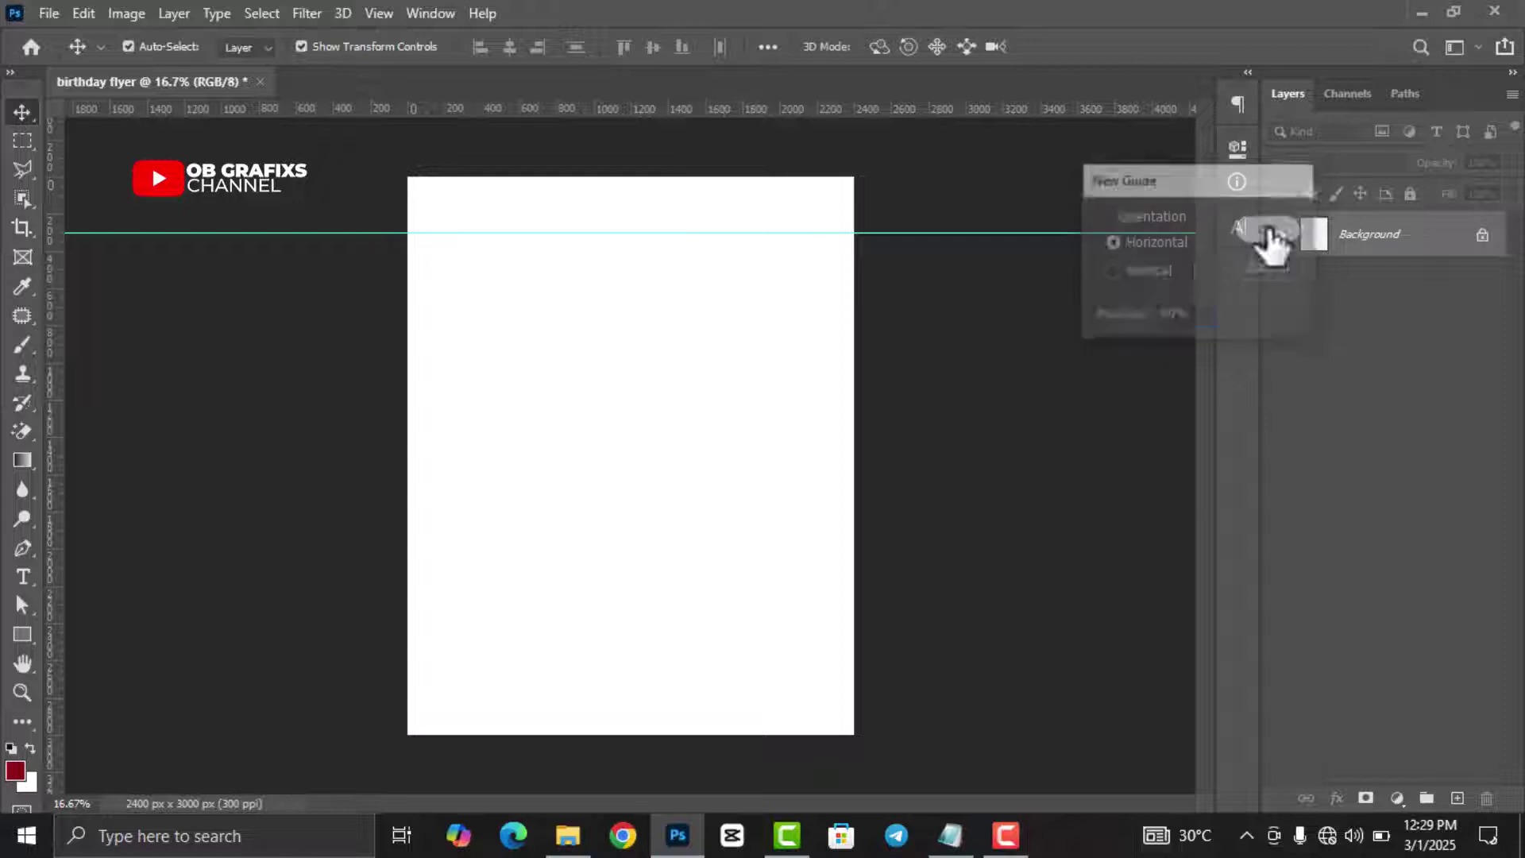
Step: Add vertical guides at 10% and 90% of the page
left_click(380, 14)
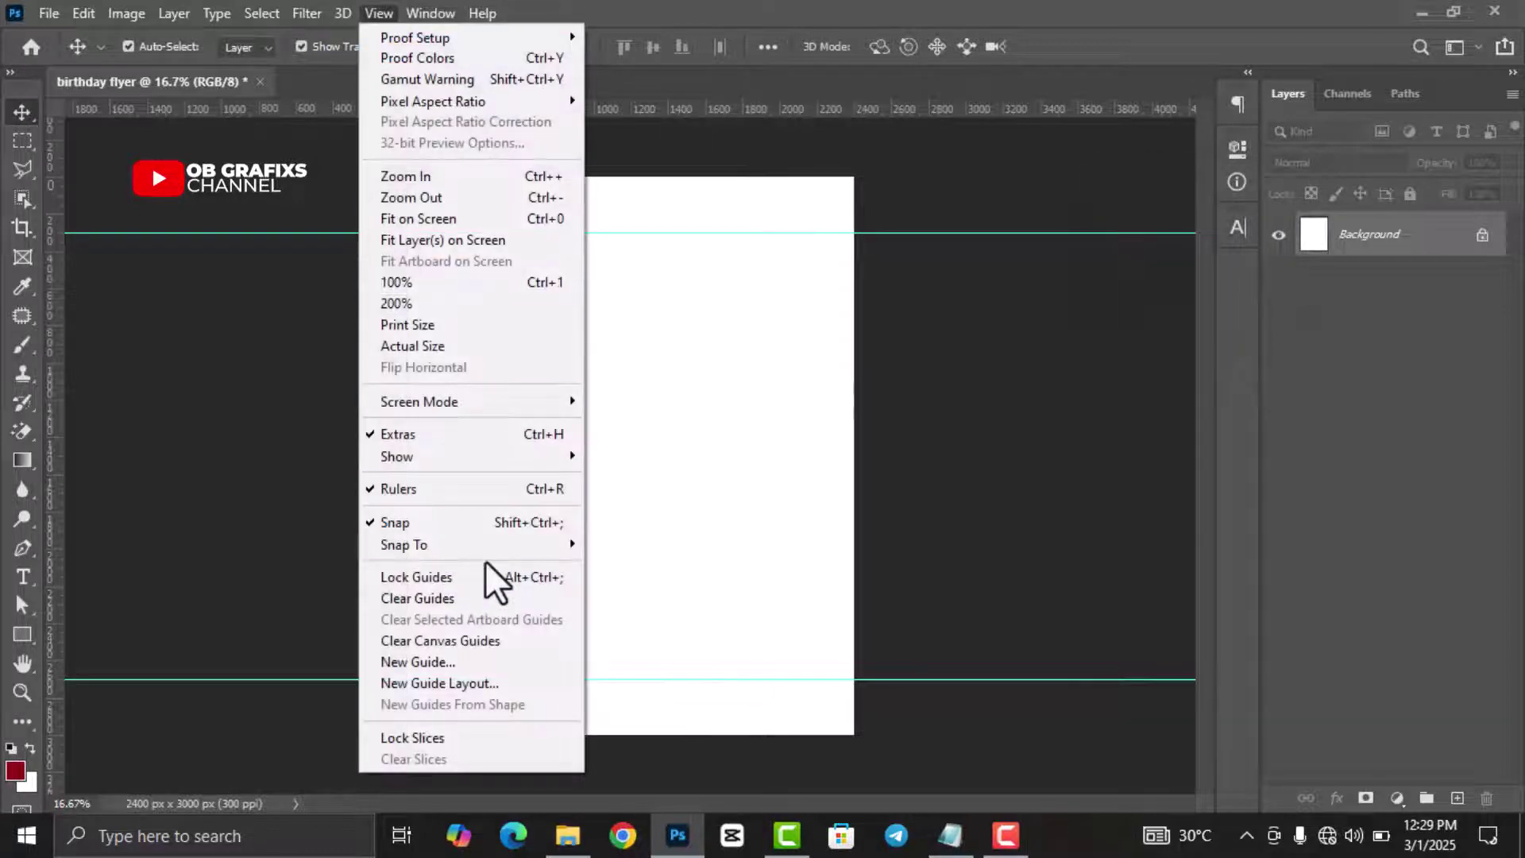
left_click(445, 663)
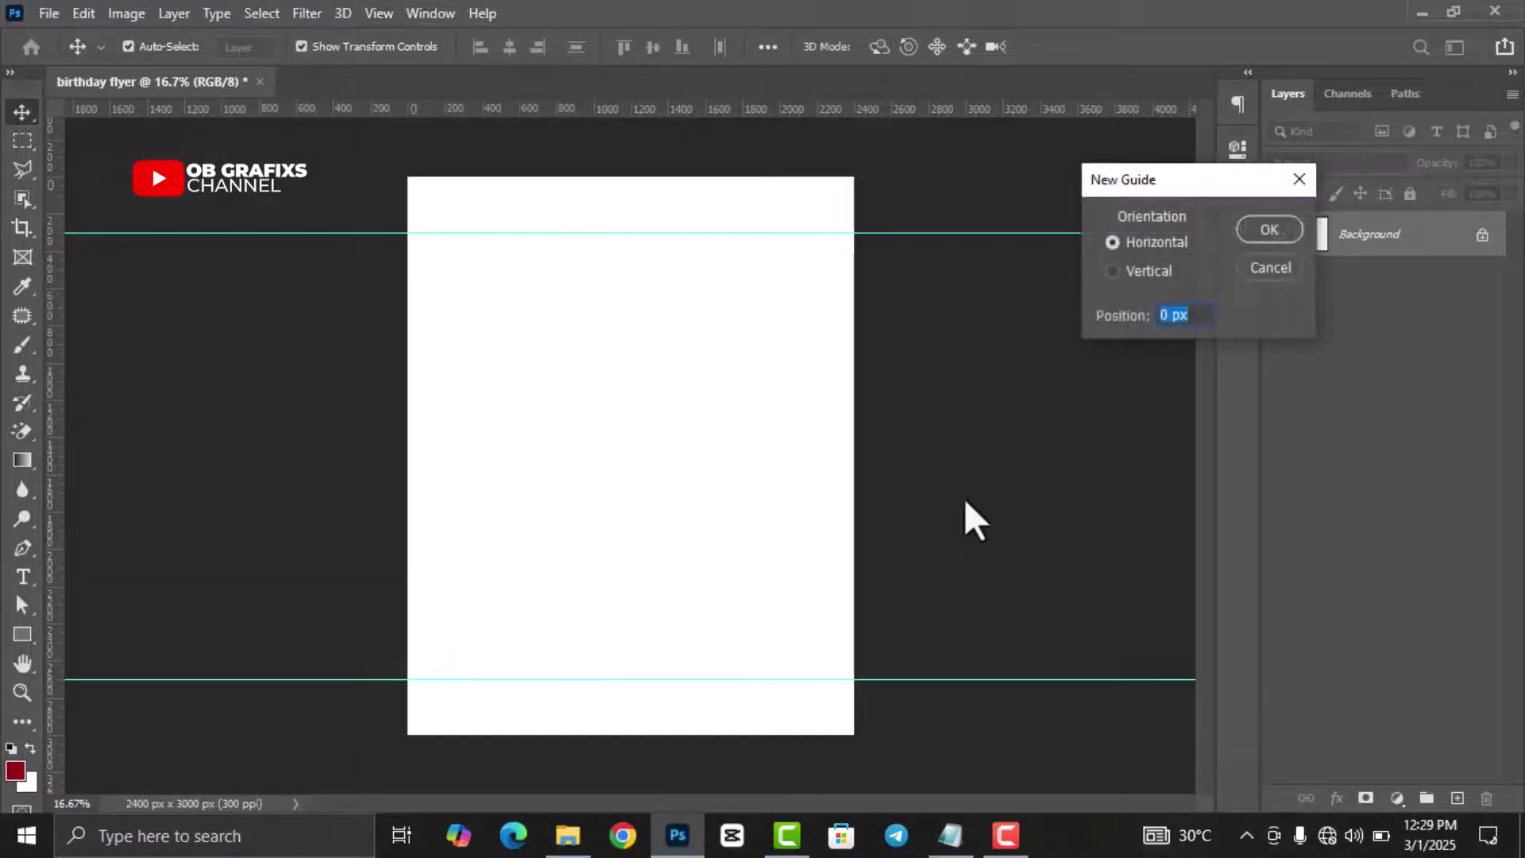
left_click(1116, 271)
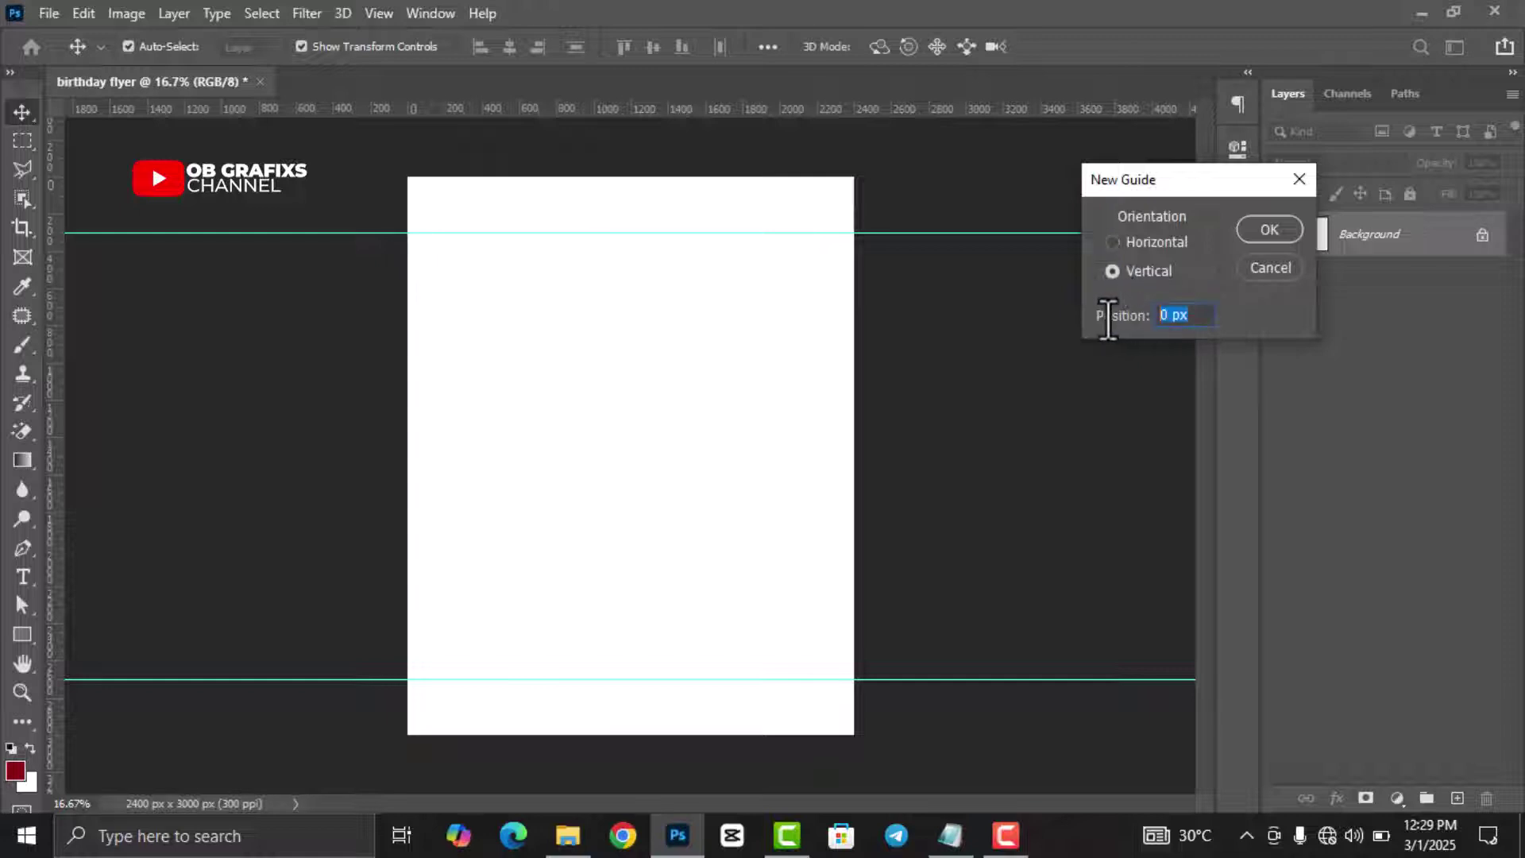
type("10")
type("%")
left_click(1269, 230)
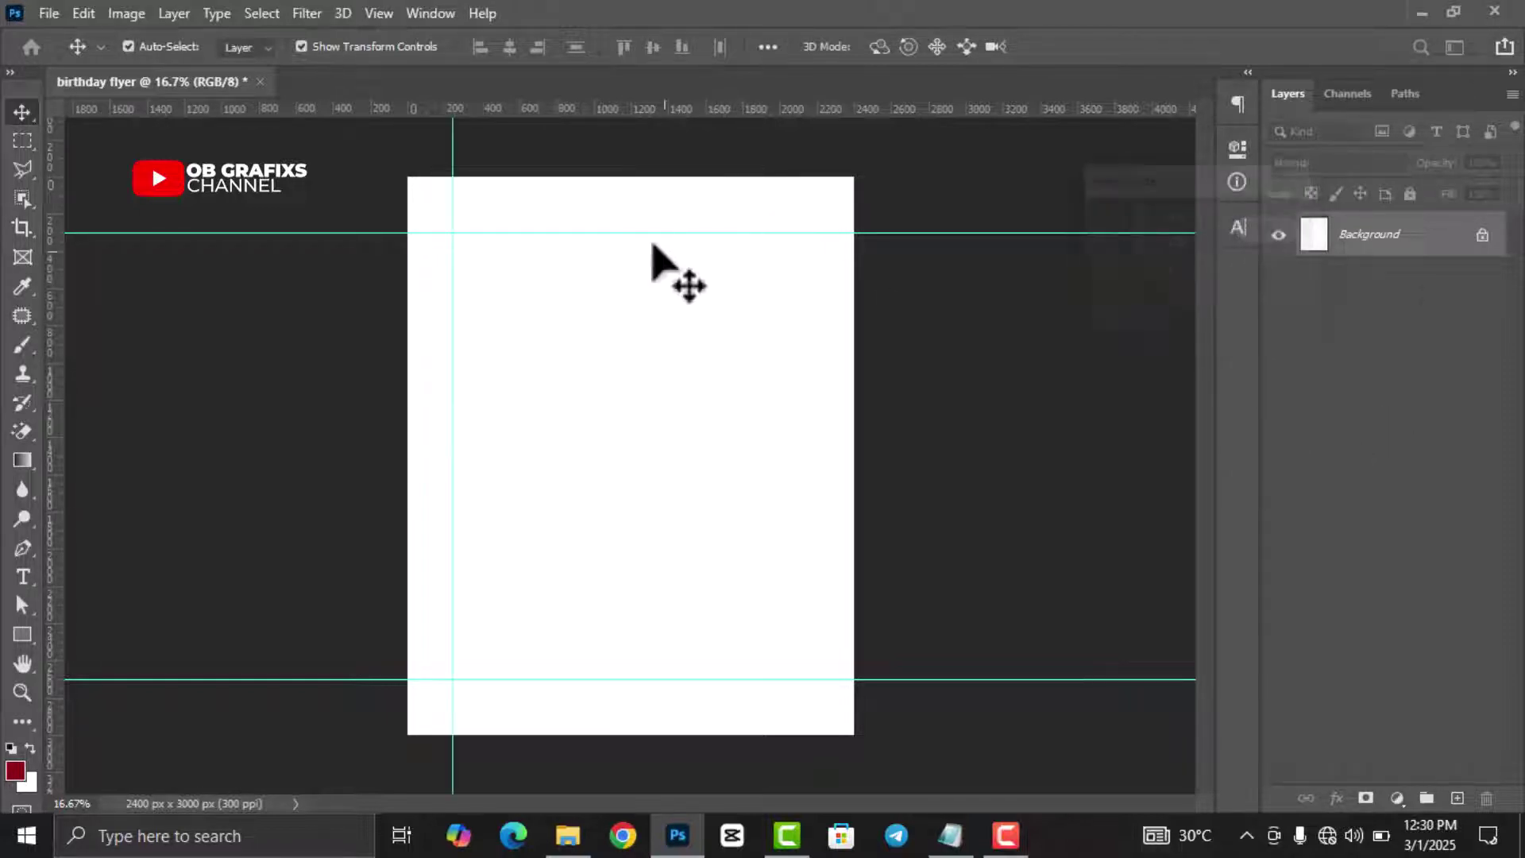
left_click(382, 16)
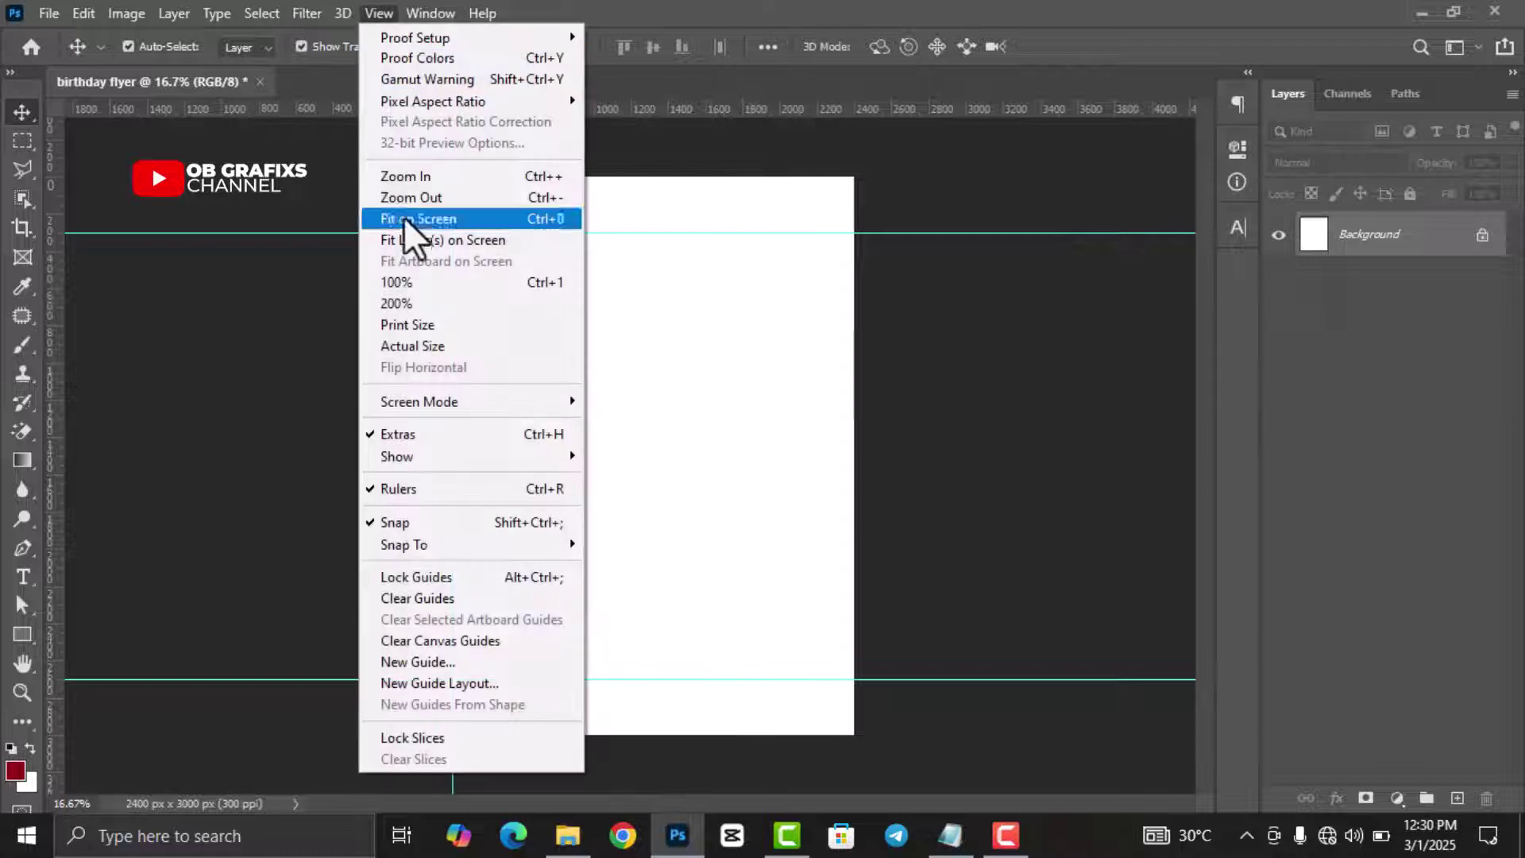
left_click(422, 660)
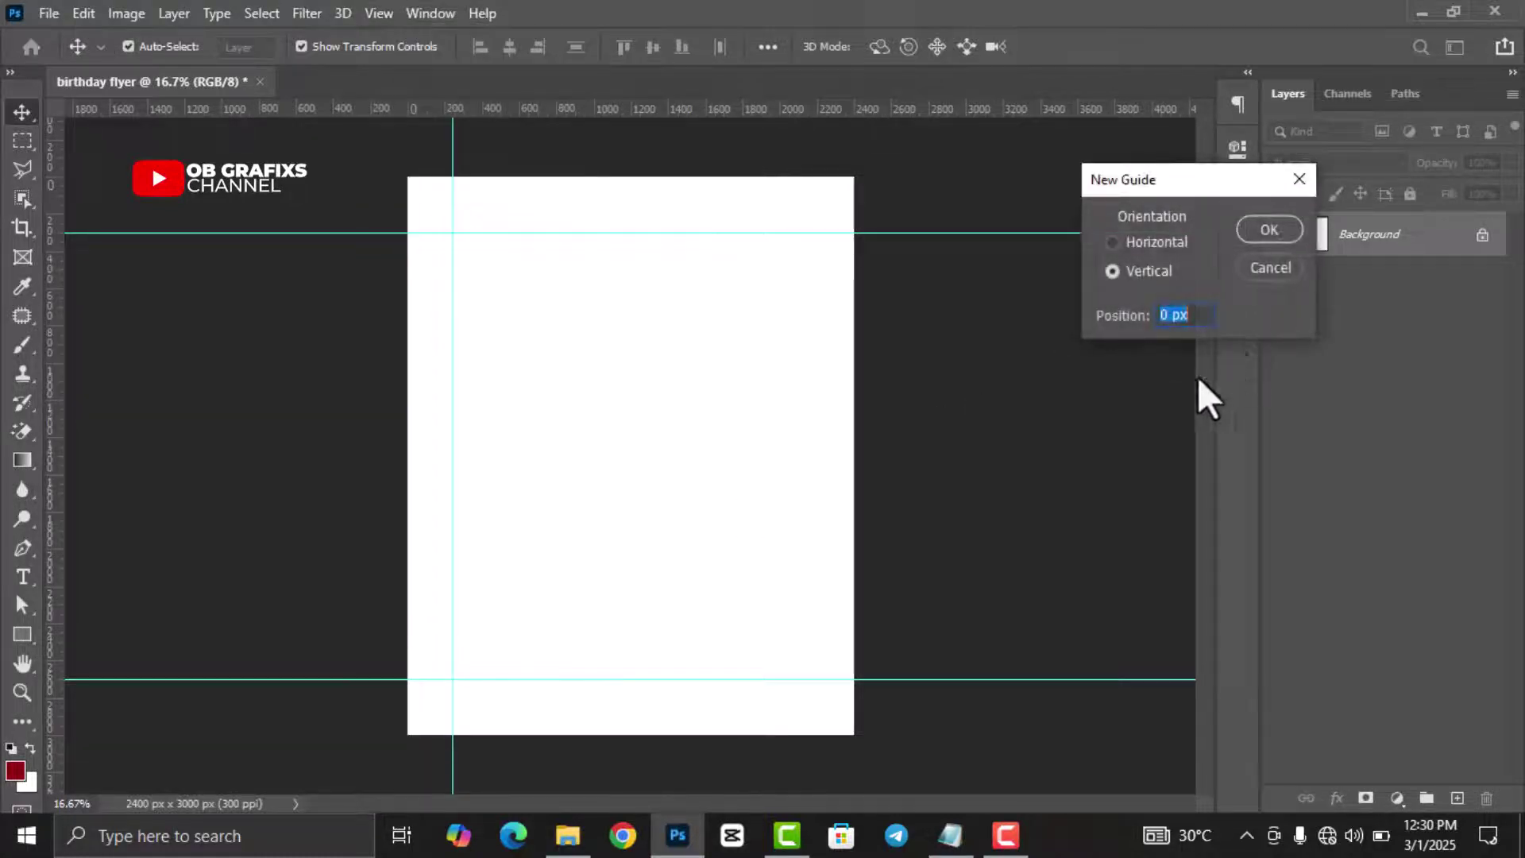
type("90")
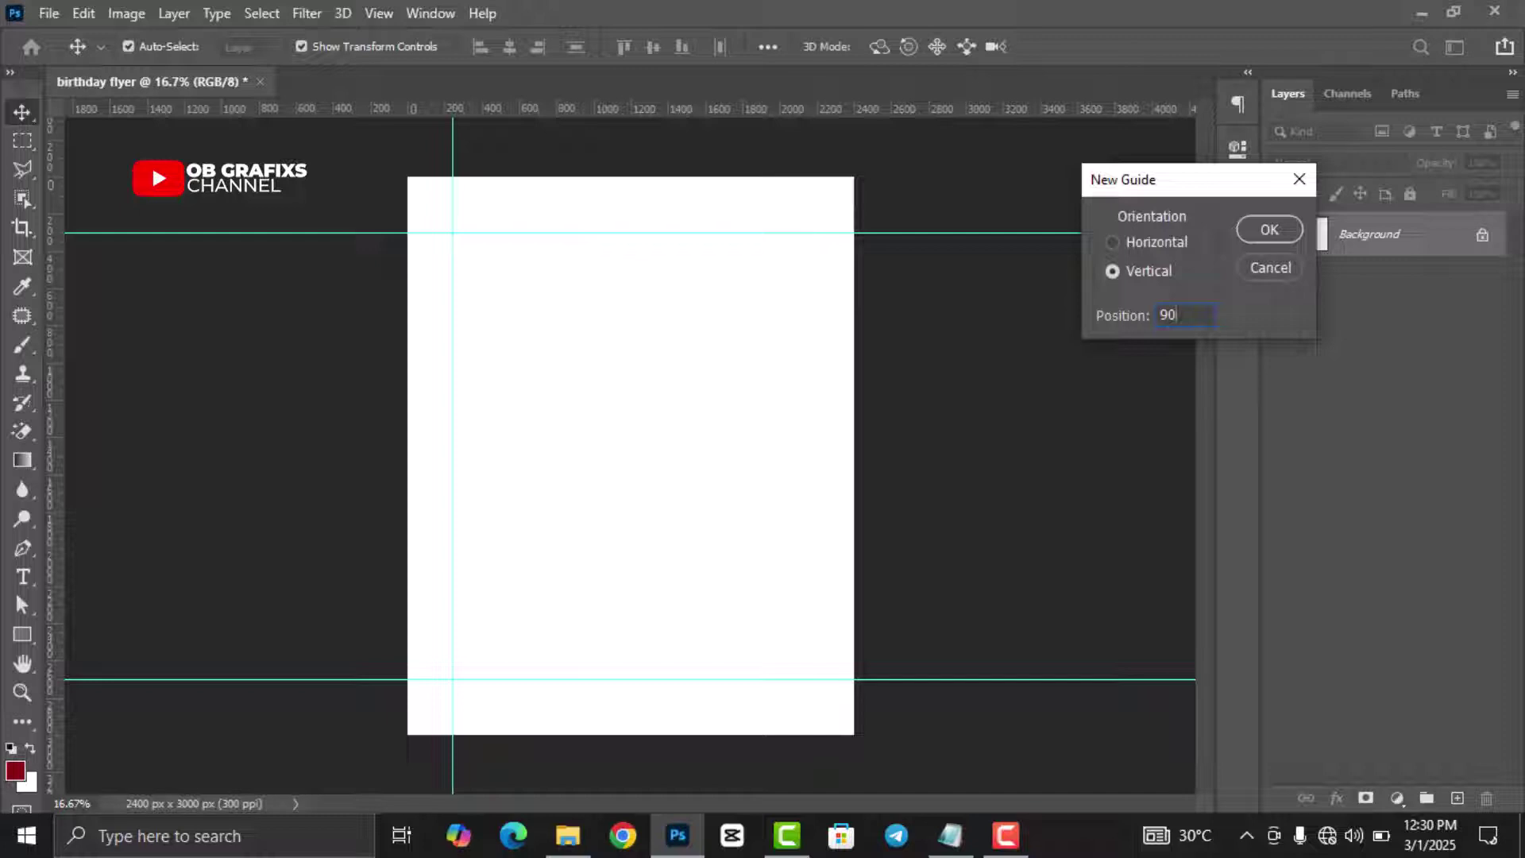
left_click(1291, 235)
Step: Draw a rectangle covering the whole flyer page
left_click(22, 634)
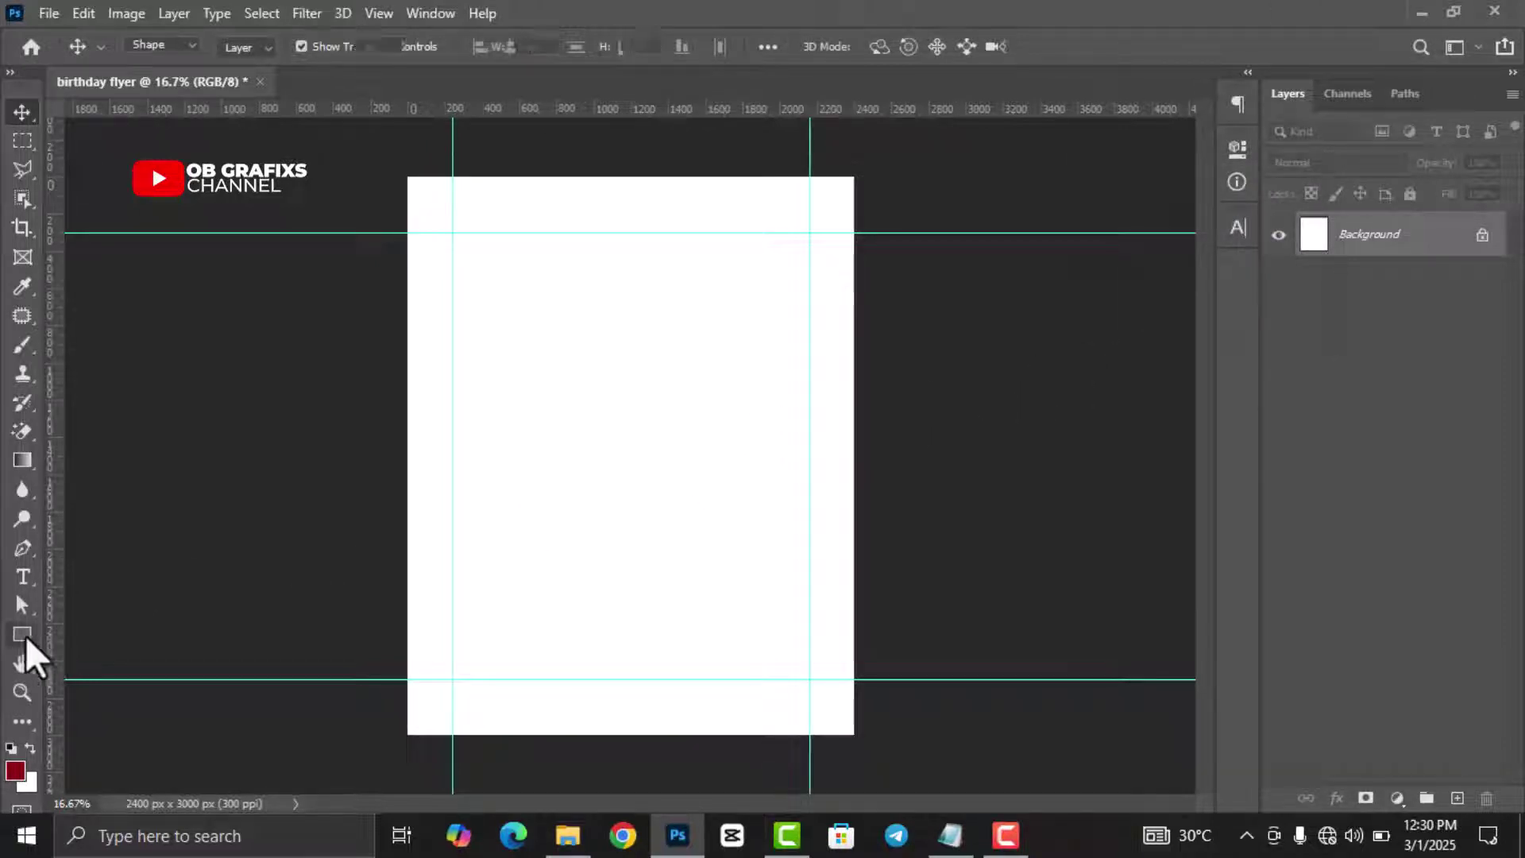
left_click(106, 645)
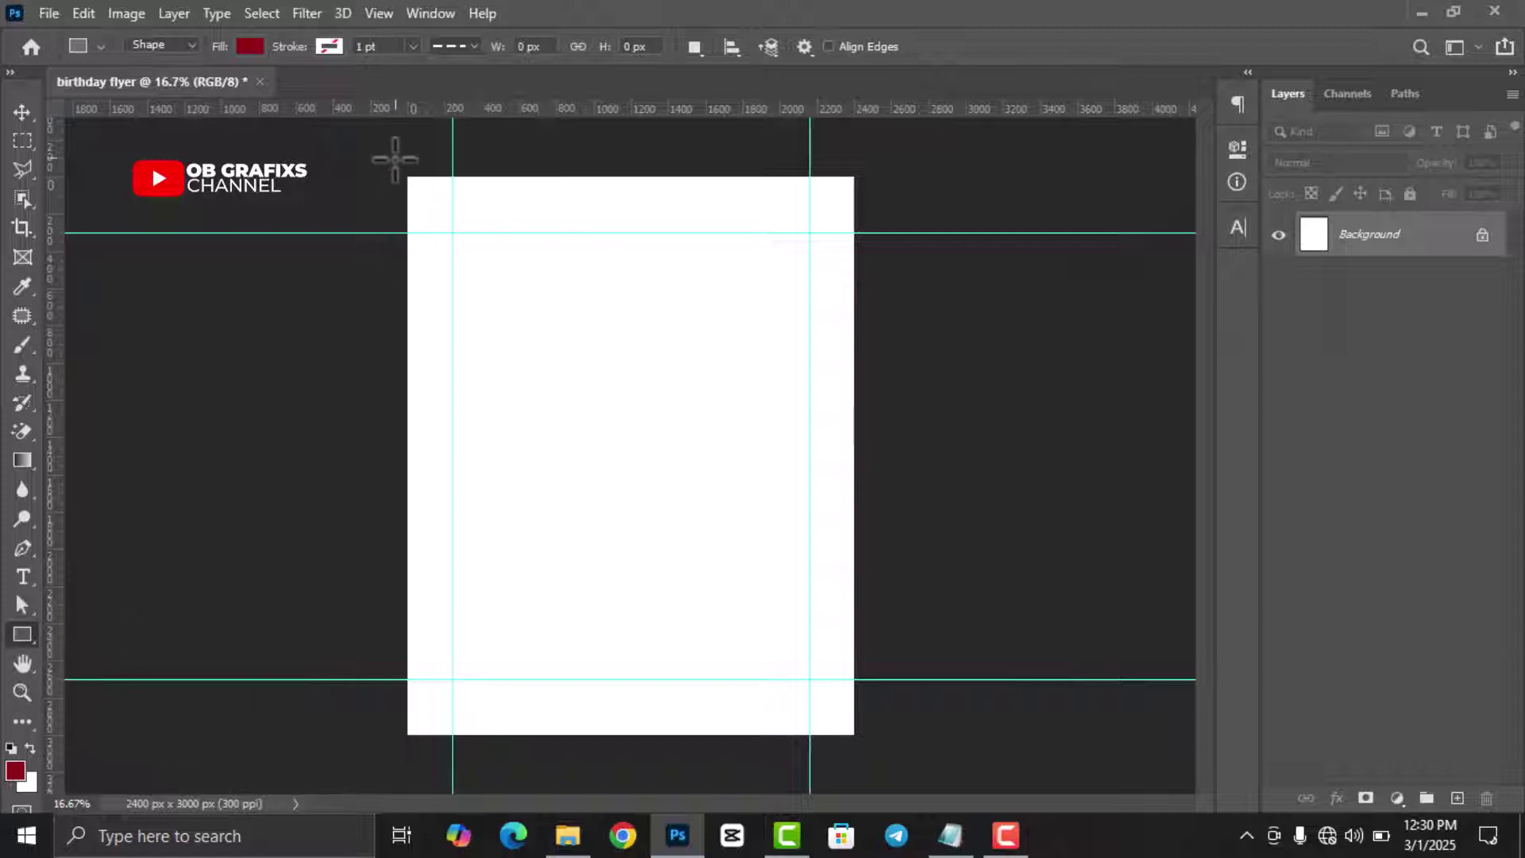
left_click_drag(395, 158, 867, 750)
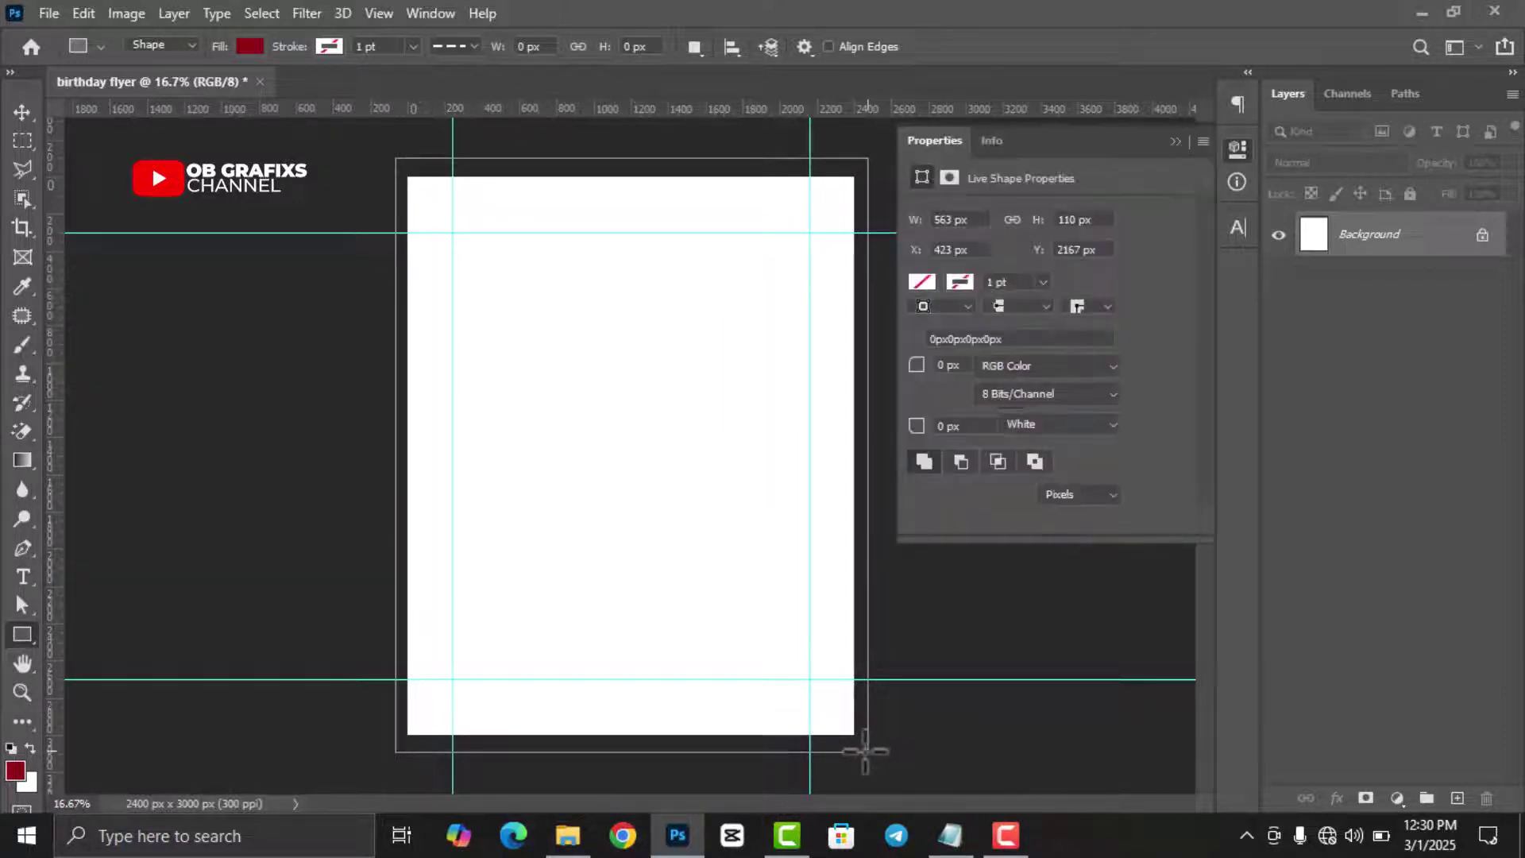
left_click(1237, 182)
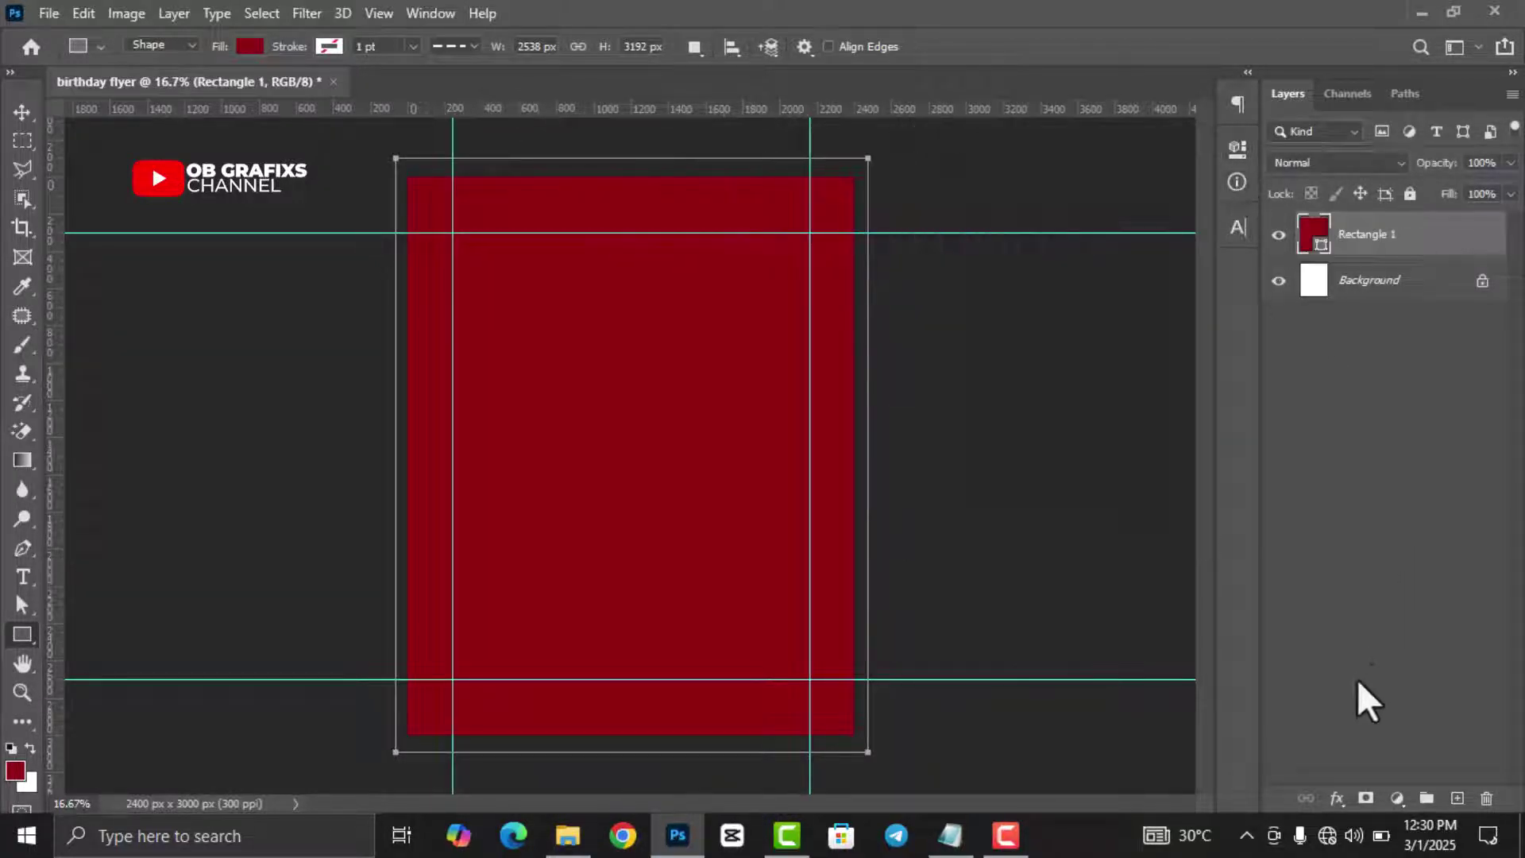
Step: Add a pink-to-purple gradient overlay to the rectangle
left_click(1337, 798)
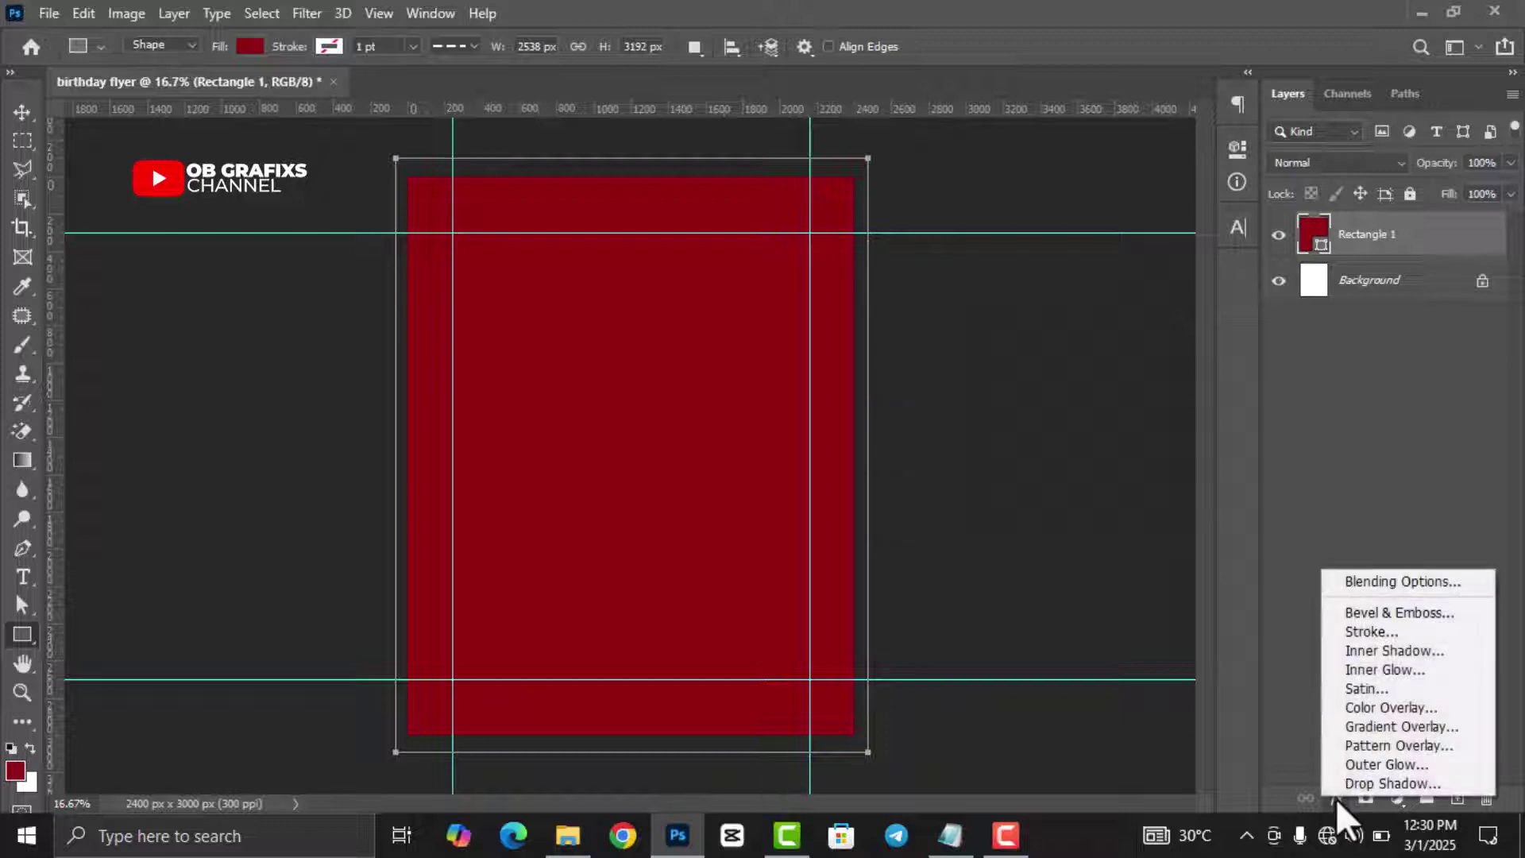
left_click(1361, 725)
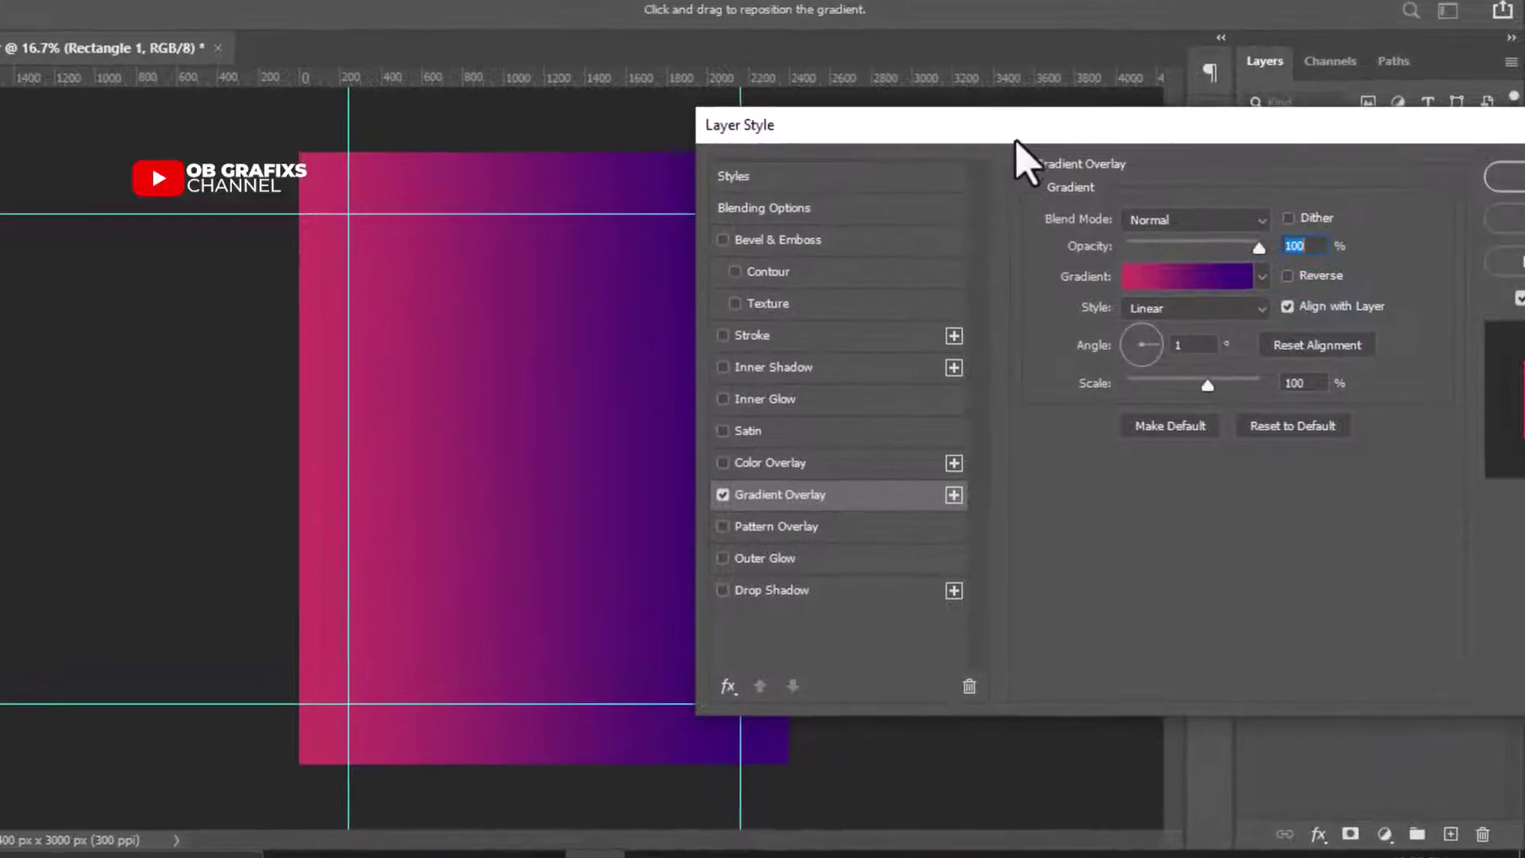
left_click(1168, 282)
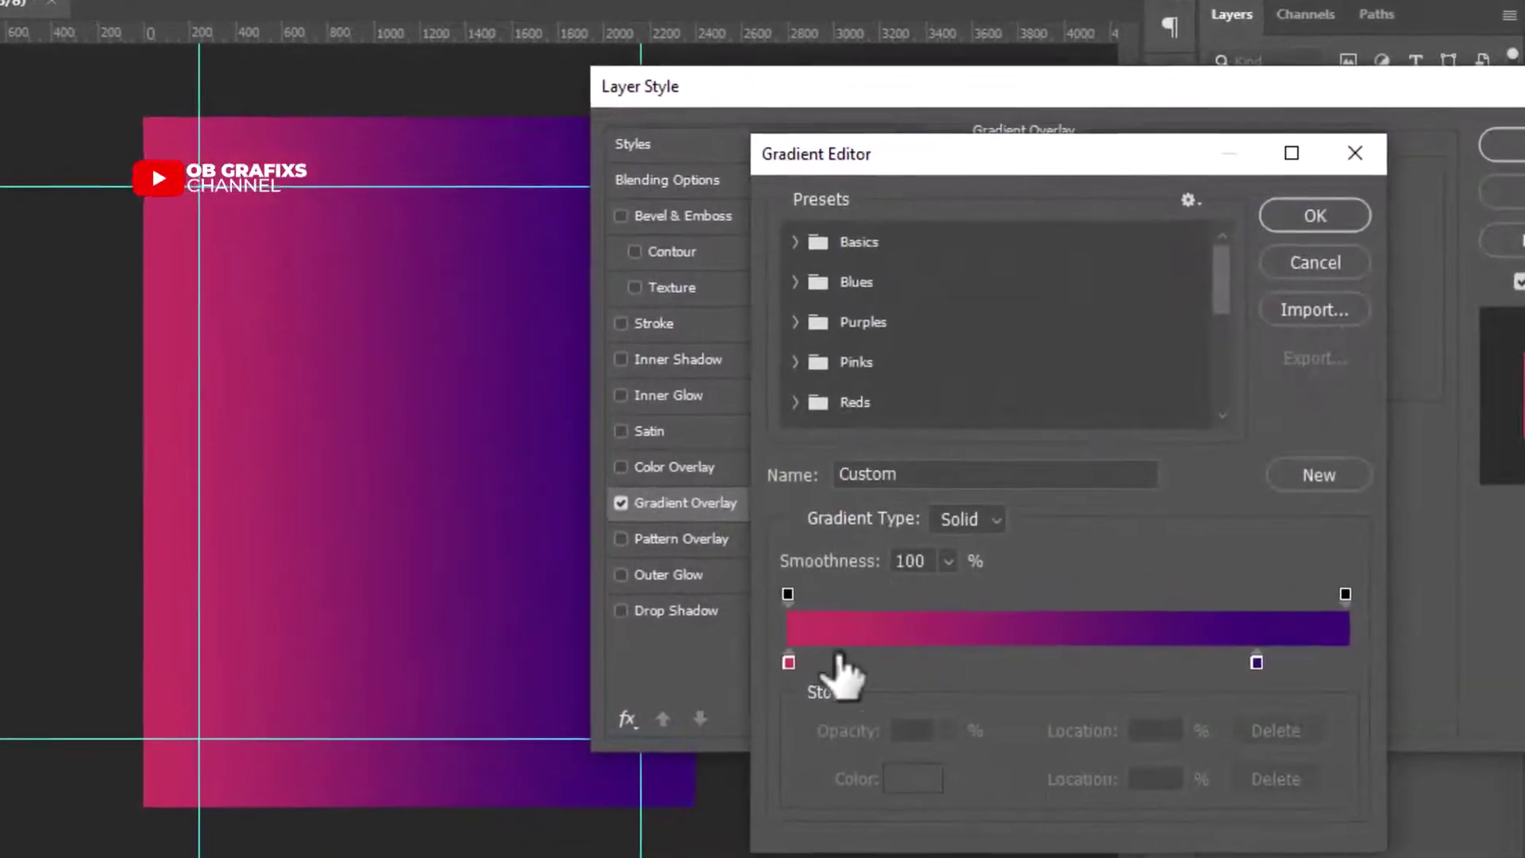
left_click(782, 667)
double_click(781, 665)
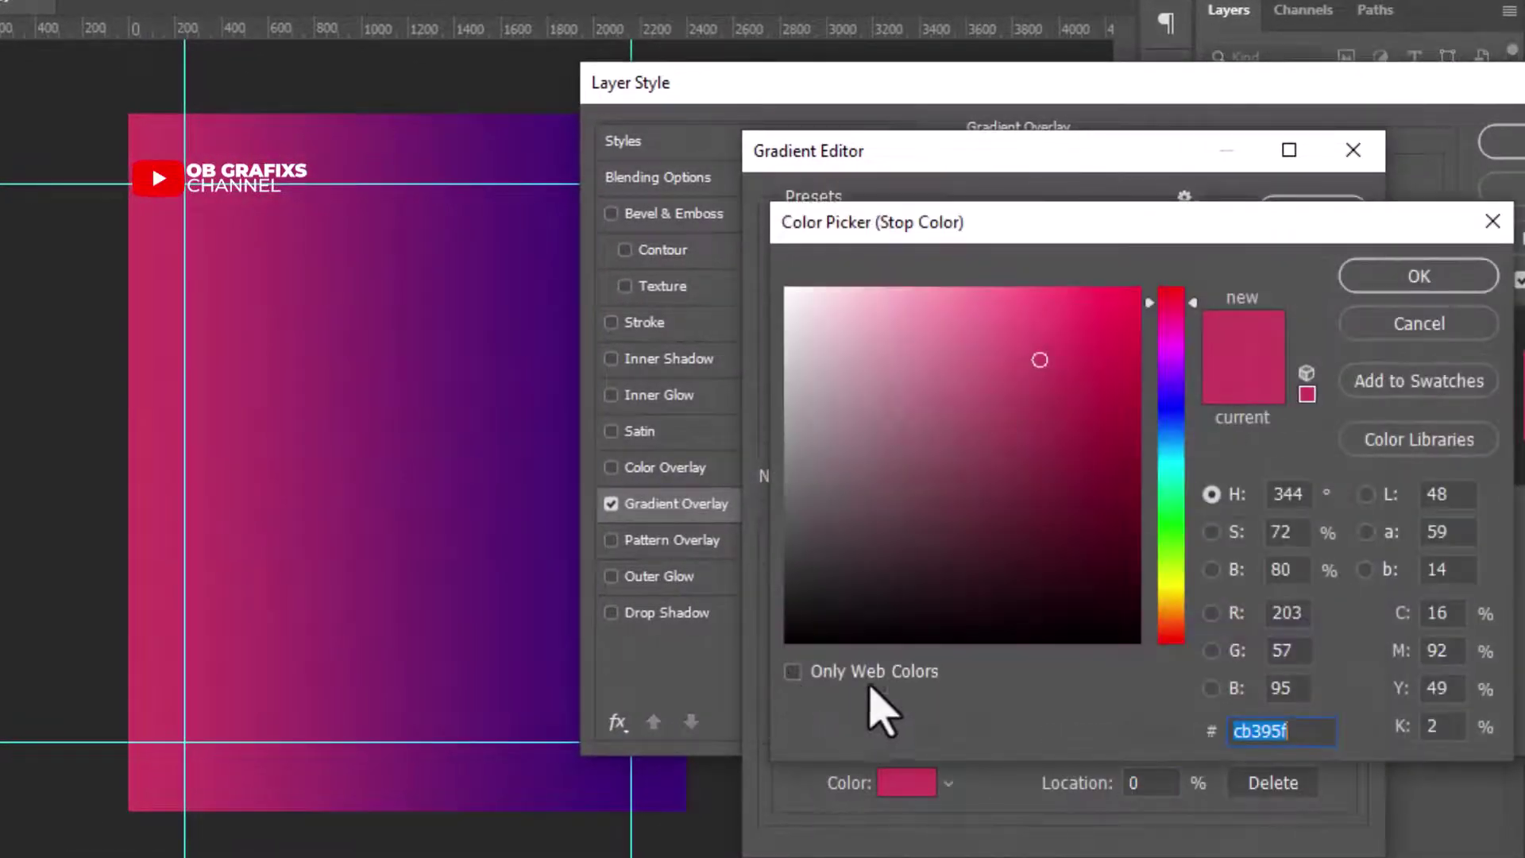
left_click(1422, 280)
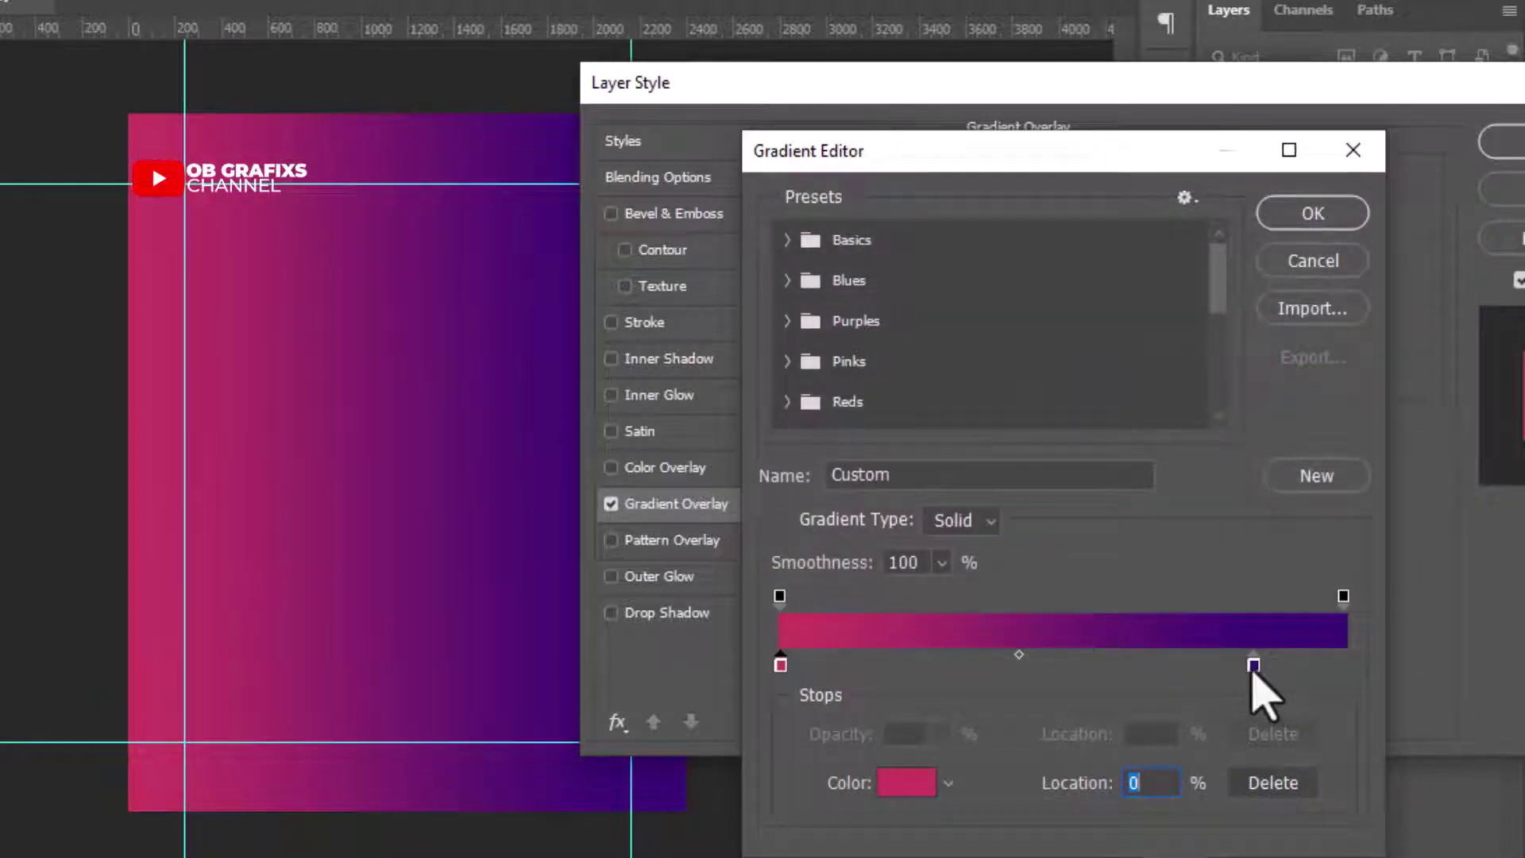
left_click(1253, 666)
double_click(1253, 665)
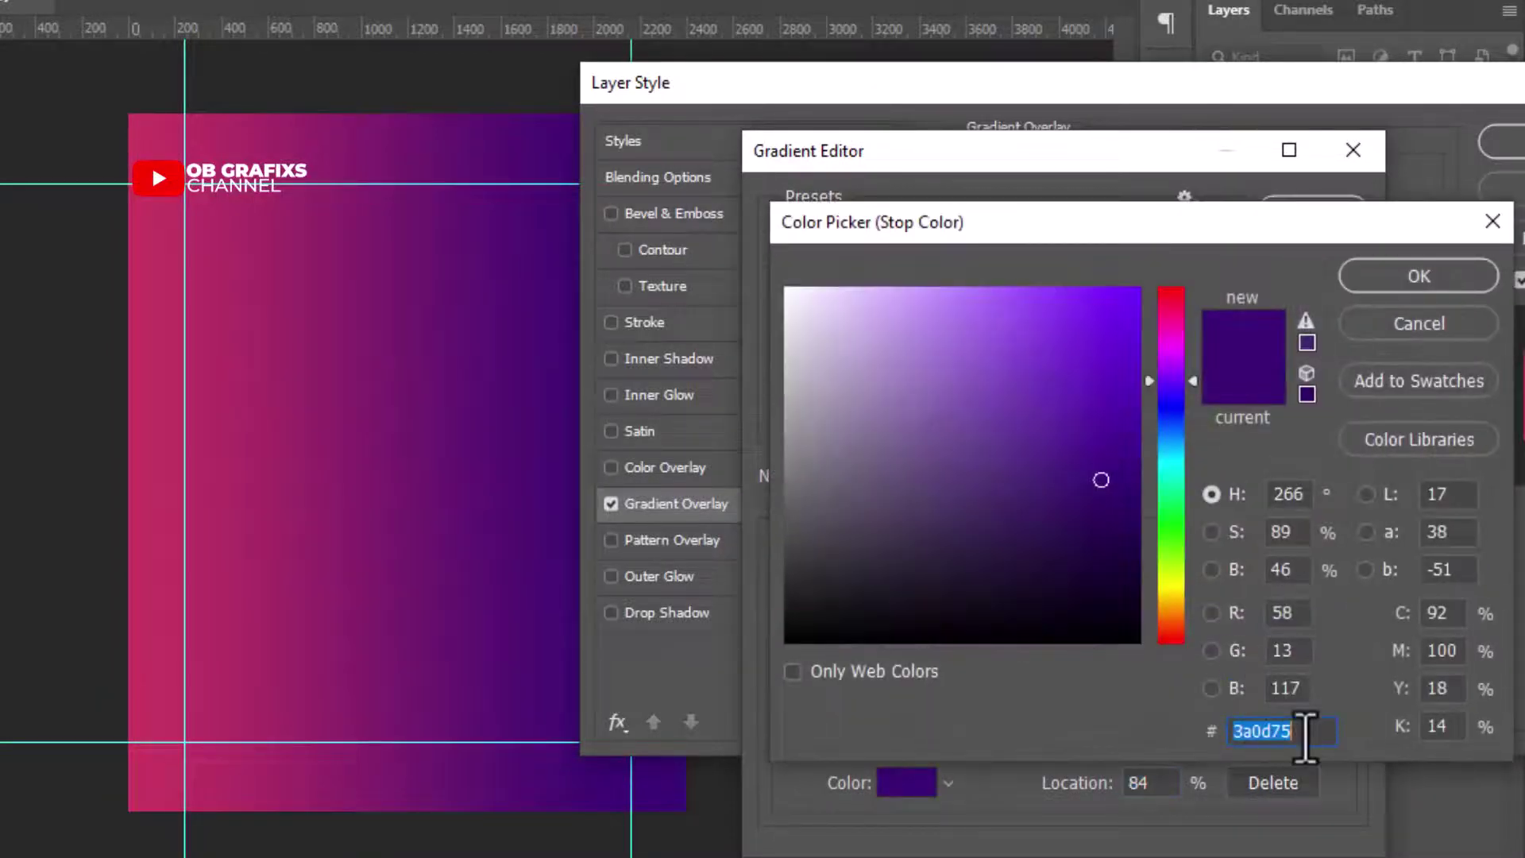
left_click(1360, 284)
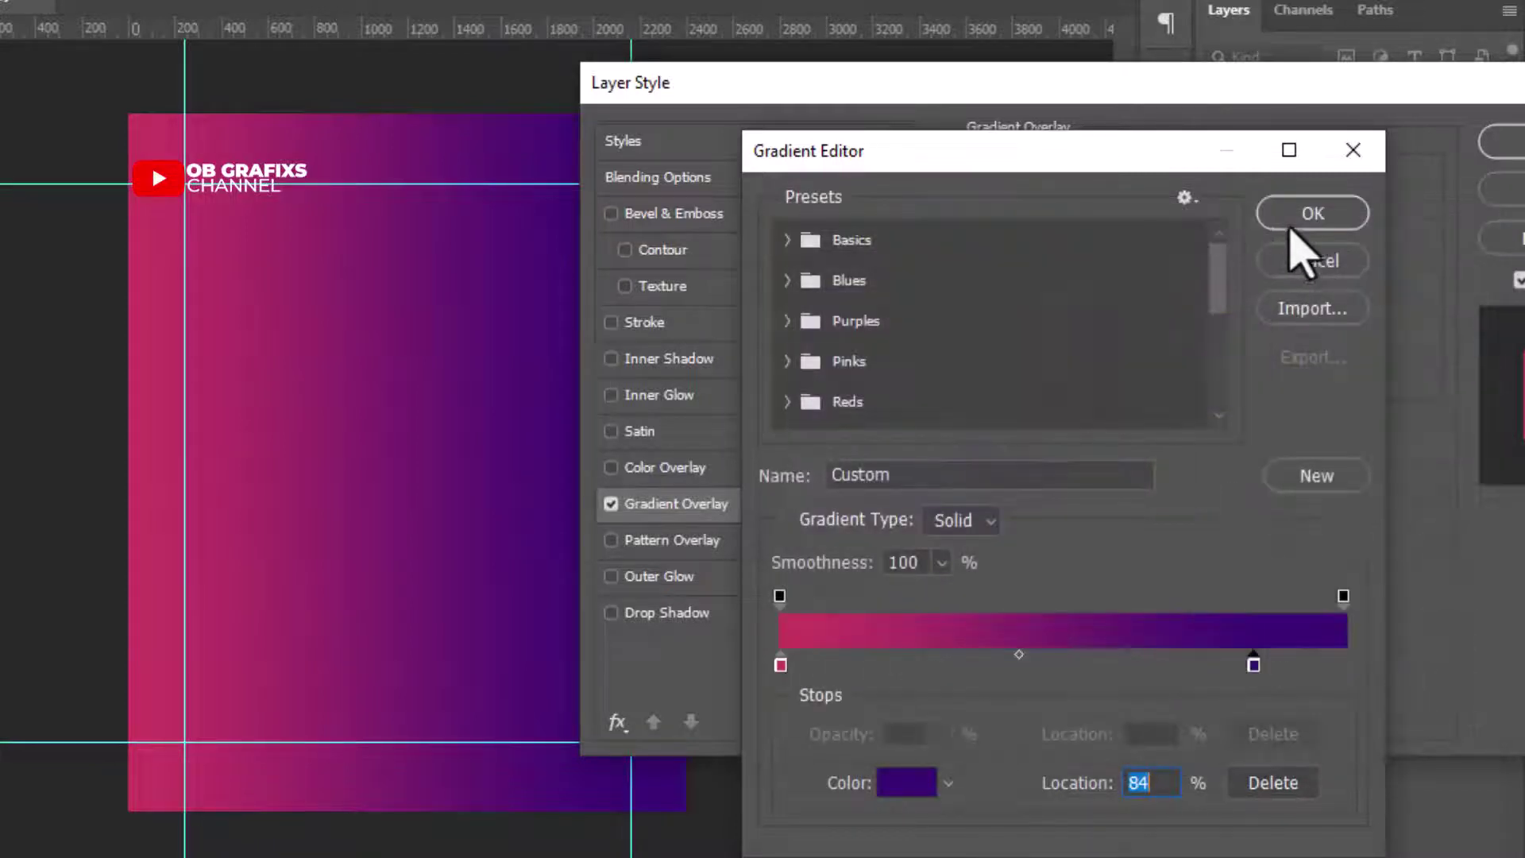
left_click(1310, 213)
Step: Make the gradient overlay Radial with angle -90 and apply it
left_click_drag(1168, 95, 939, 68)
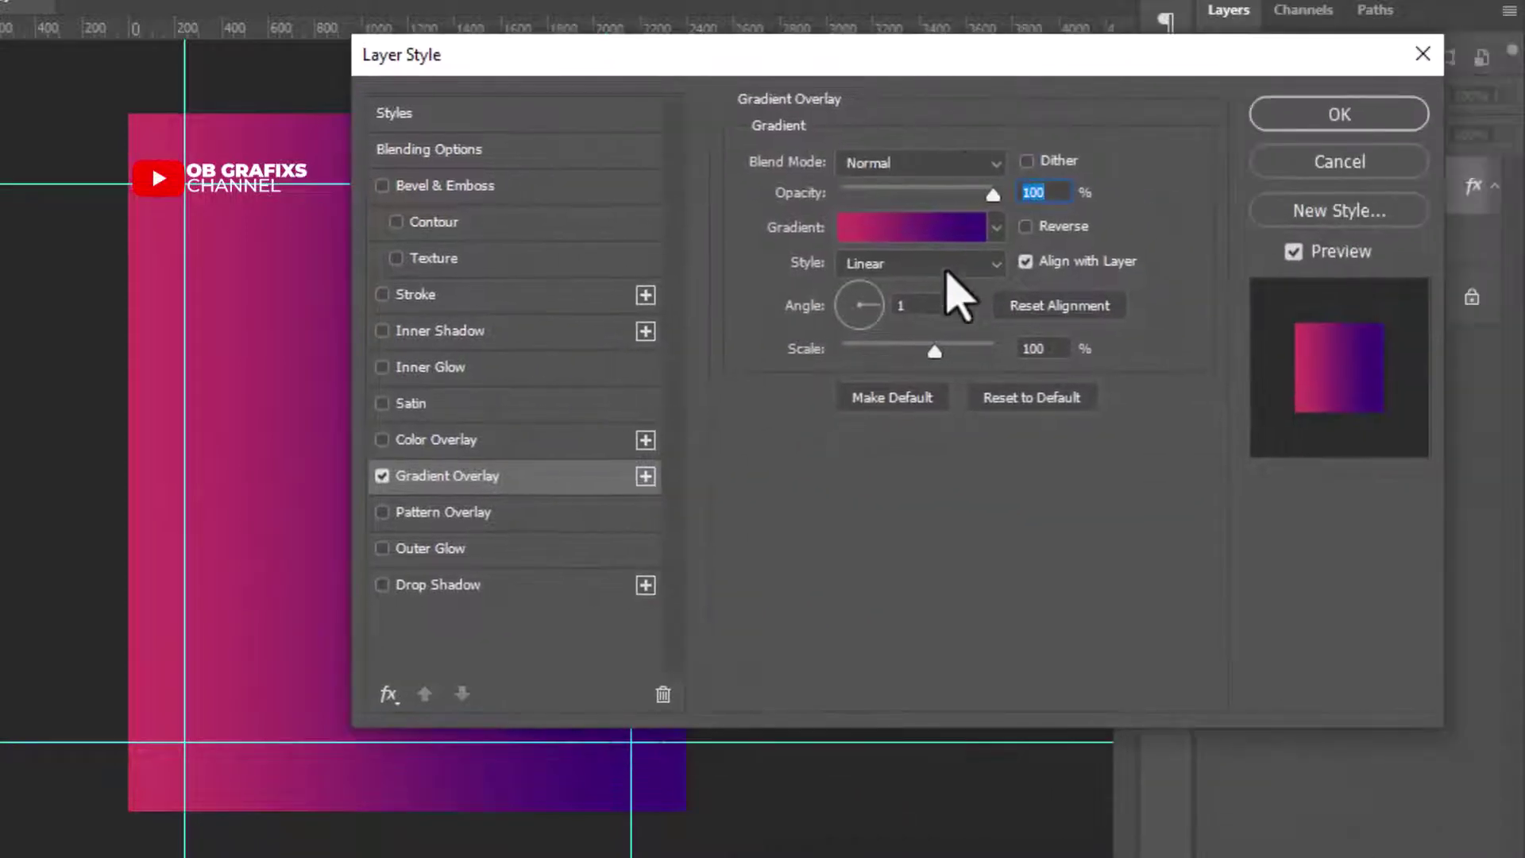
left_click(934, 268)
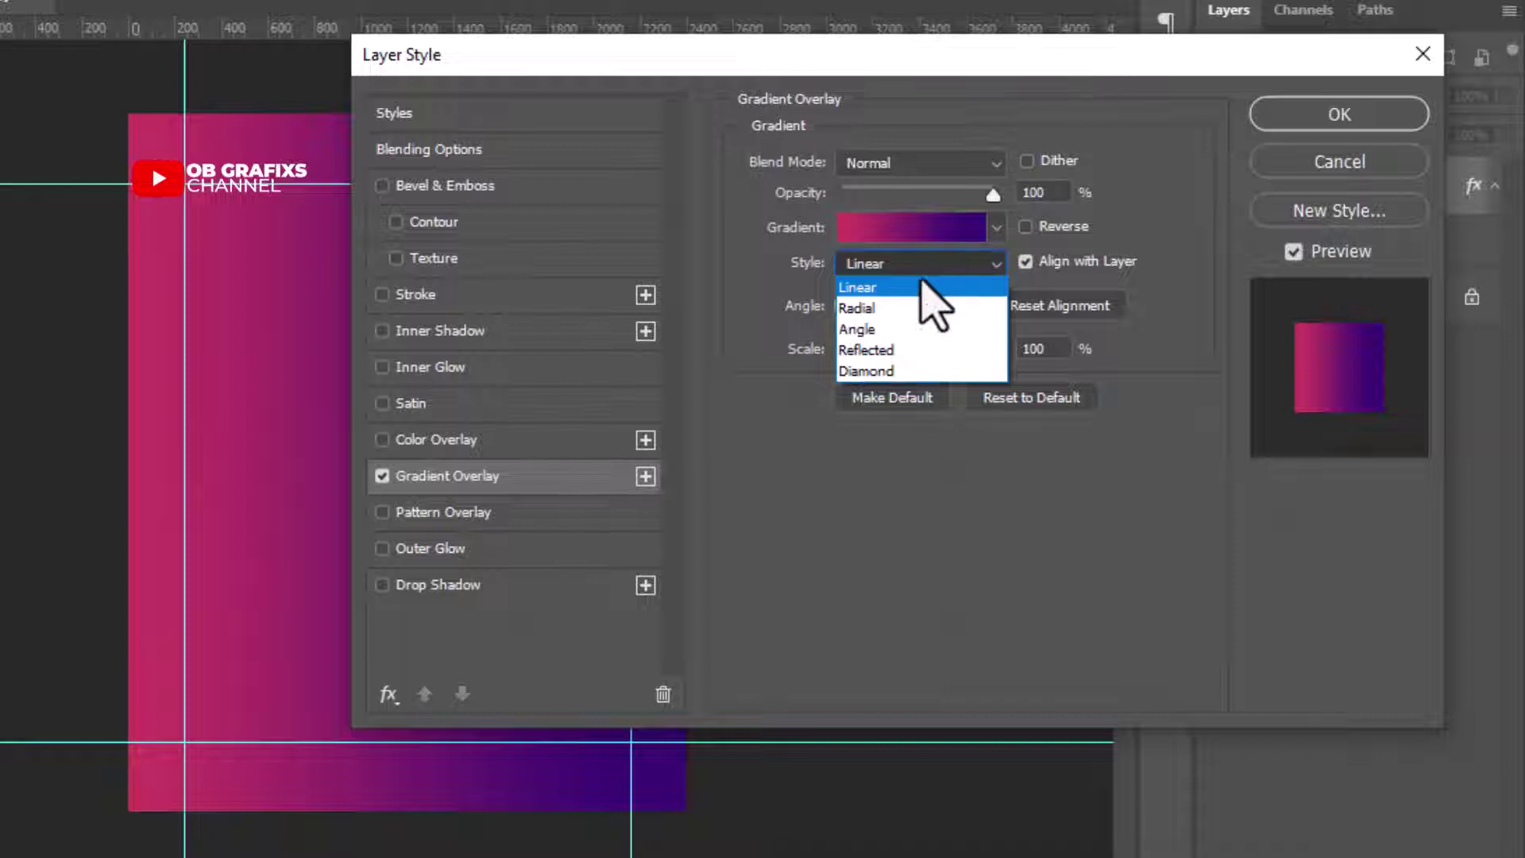
left_click(893, 308)
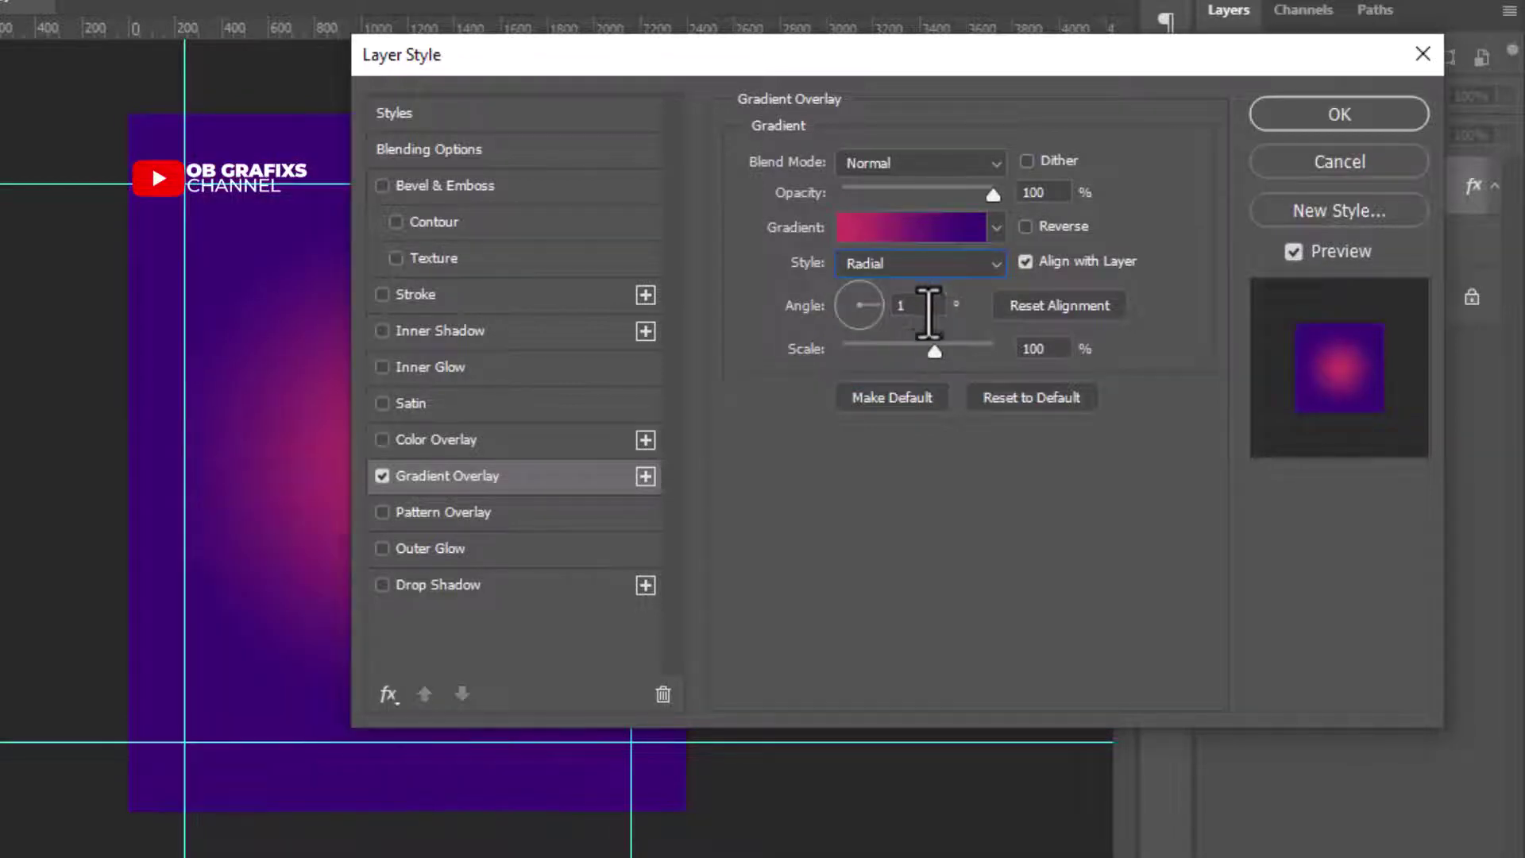
type("-90")
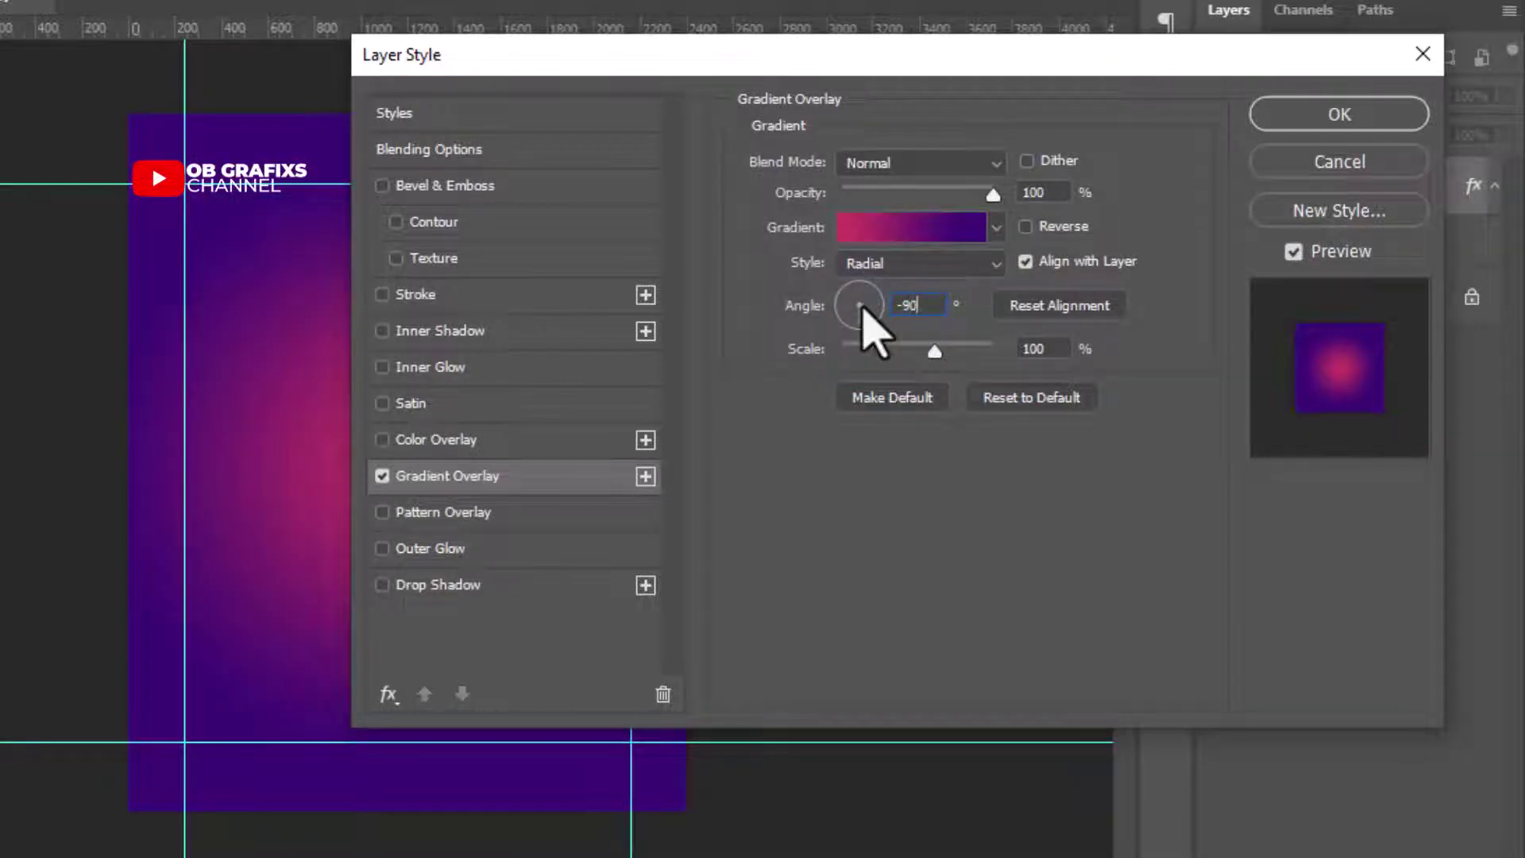
left_click(1394, 119)
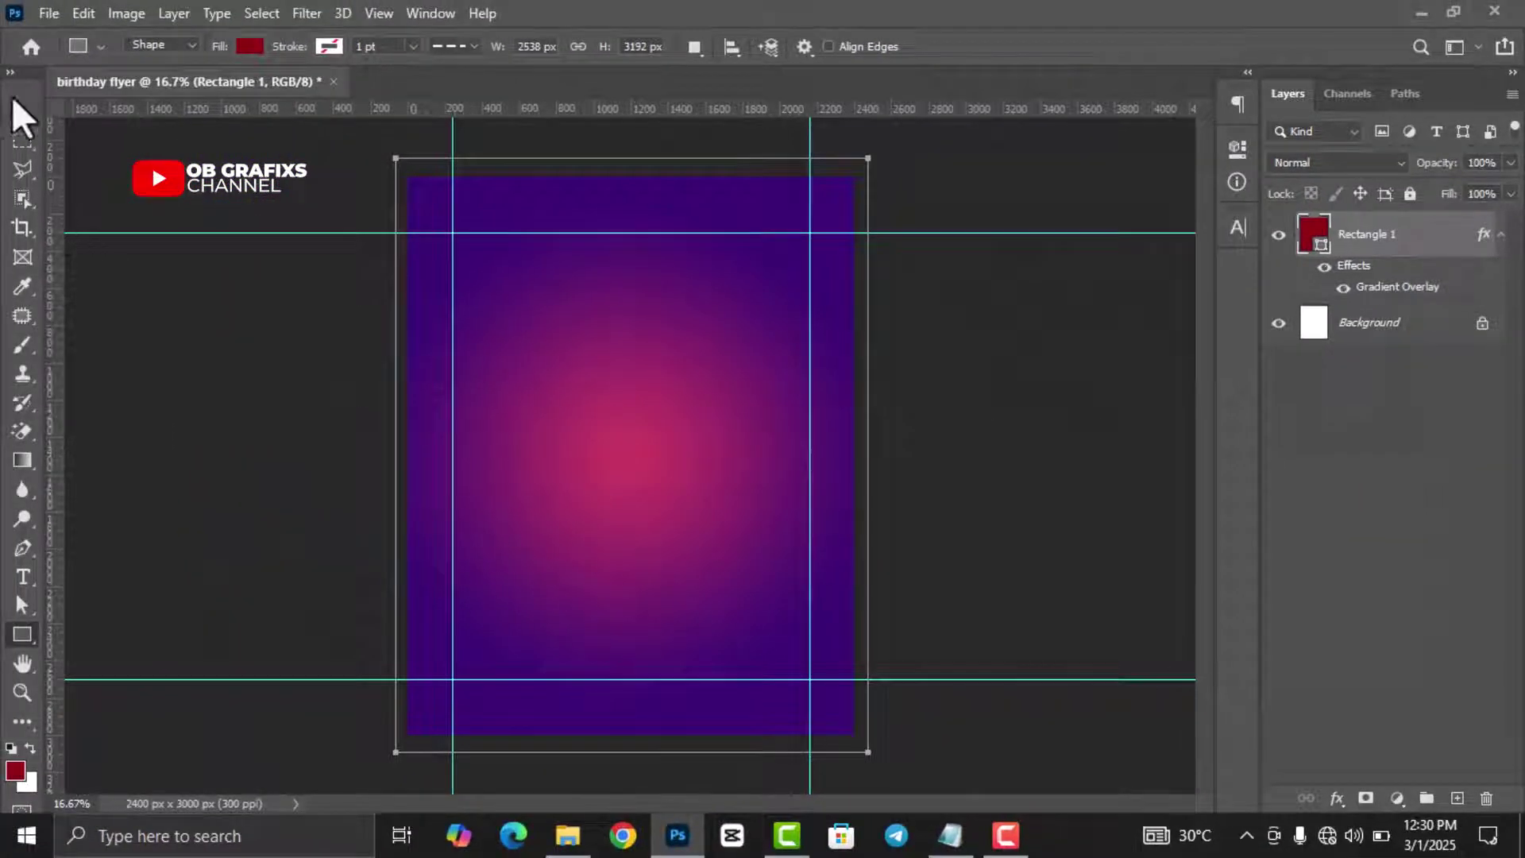
Step: Drag the BACKGROUND image from the flyer files folder toward the canvas
left_click(22, 111)
left_click(567, 834)
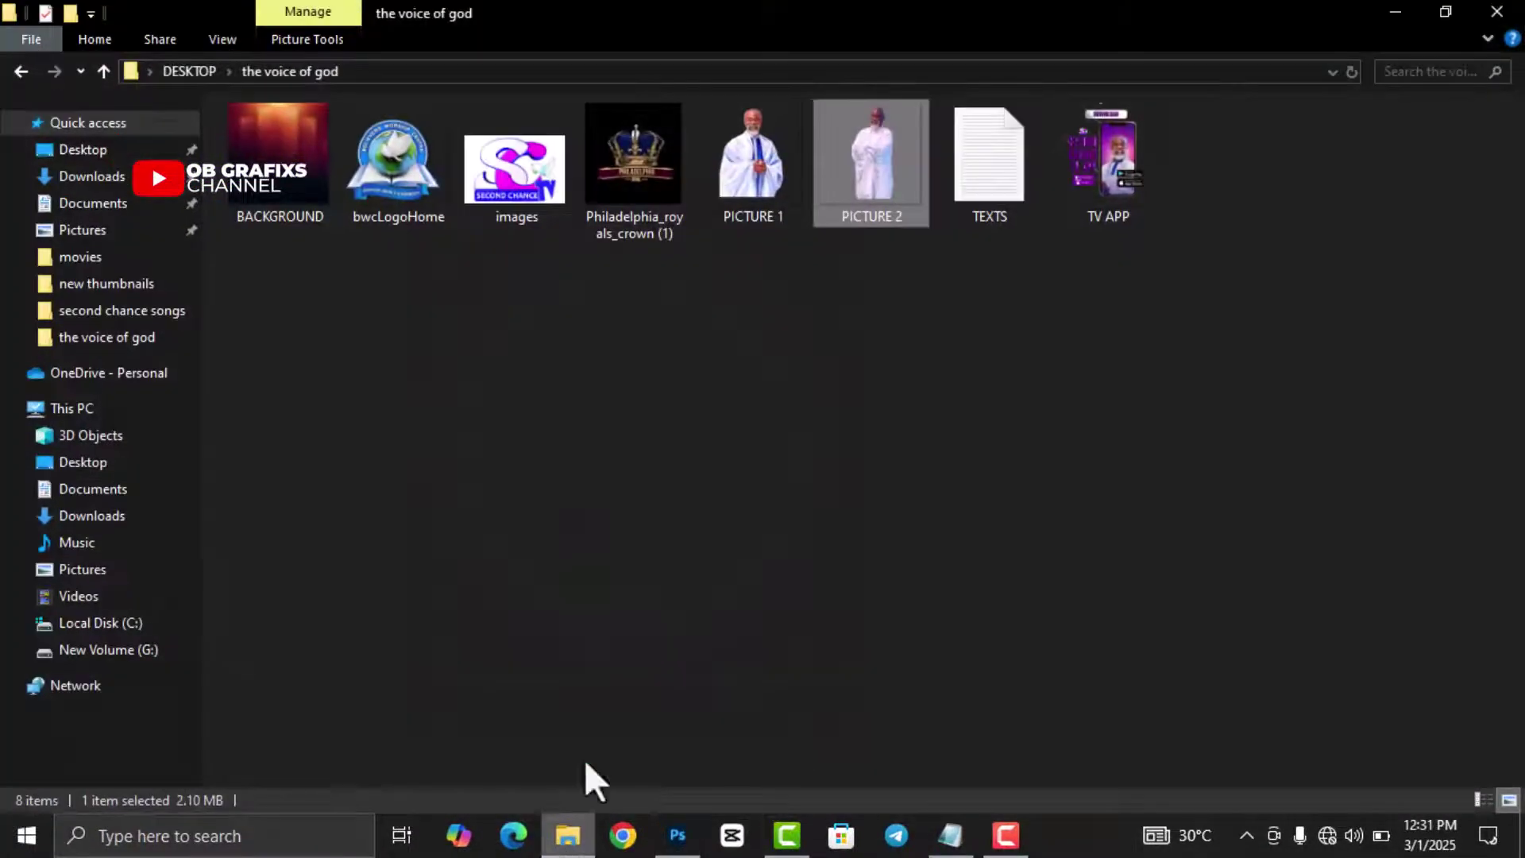
left_click_drag(278, 163, 731, 756)
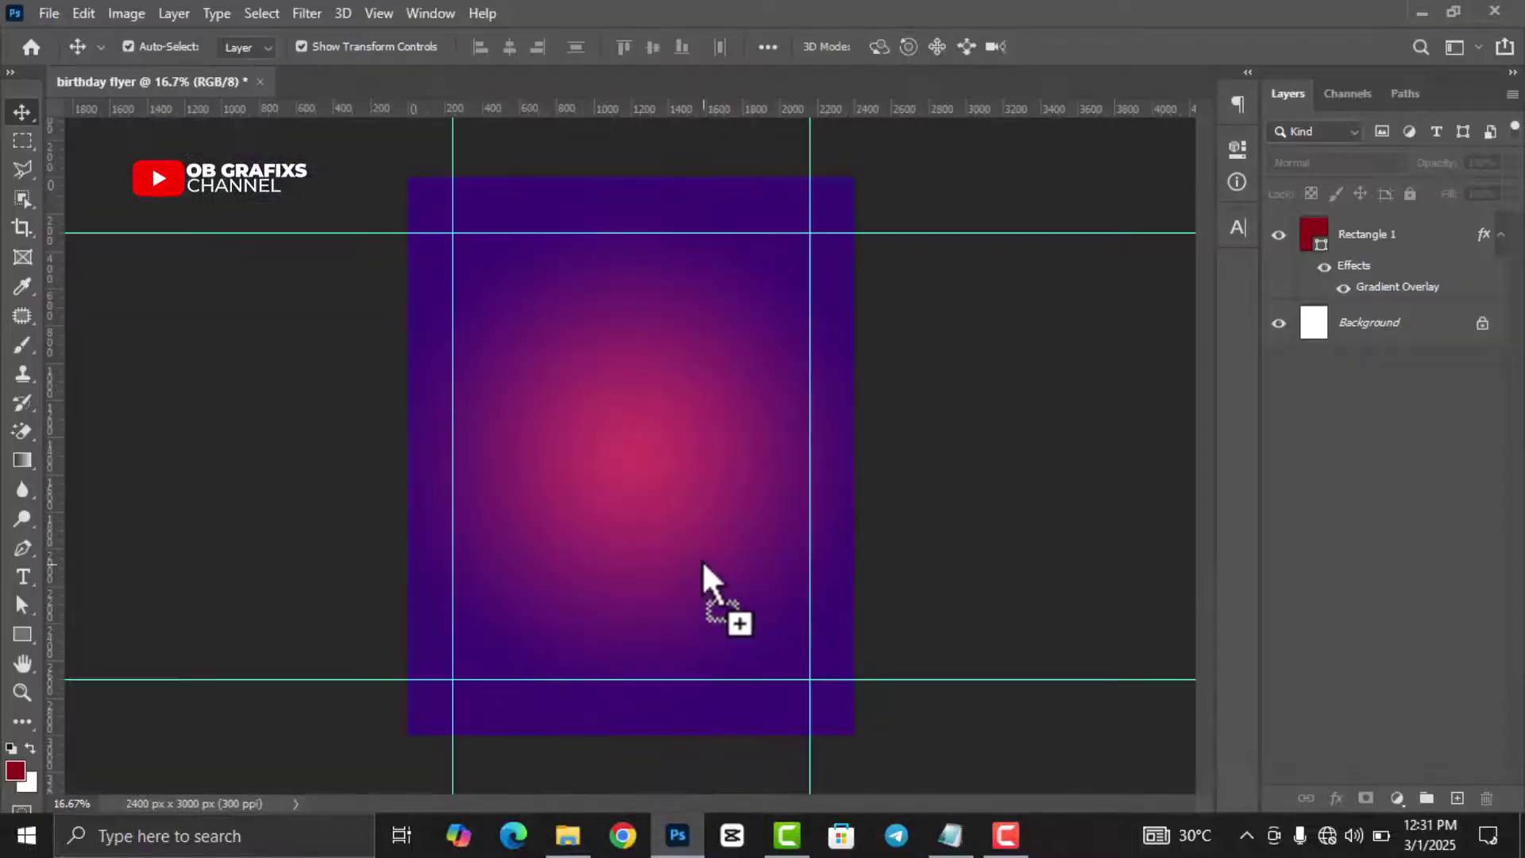
Step: Place the BACKGROUND image and scale it to cover the whole flyer
mouse_move(730, 756)
left_mouse_down()
mouse_move(703, 560)
mouse_move(669, 522)
left_mouse_up()
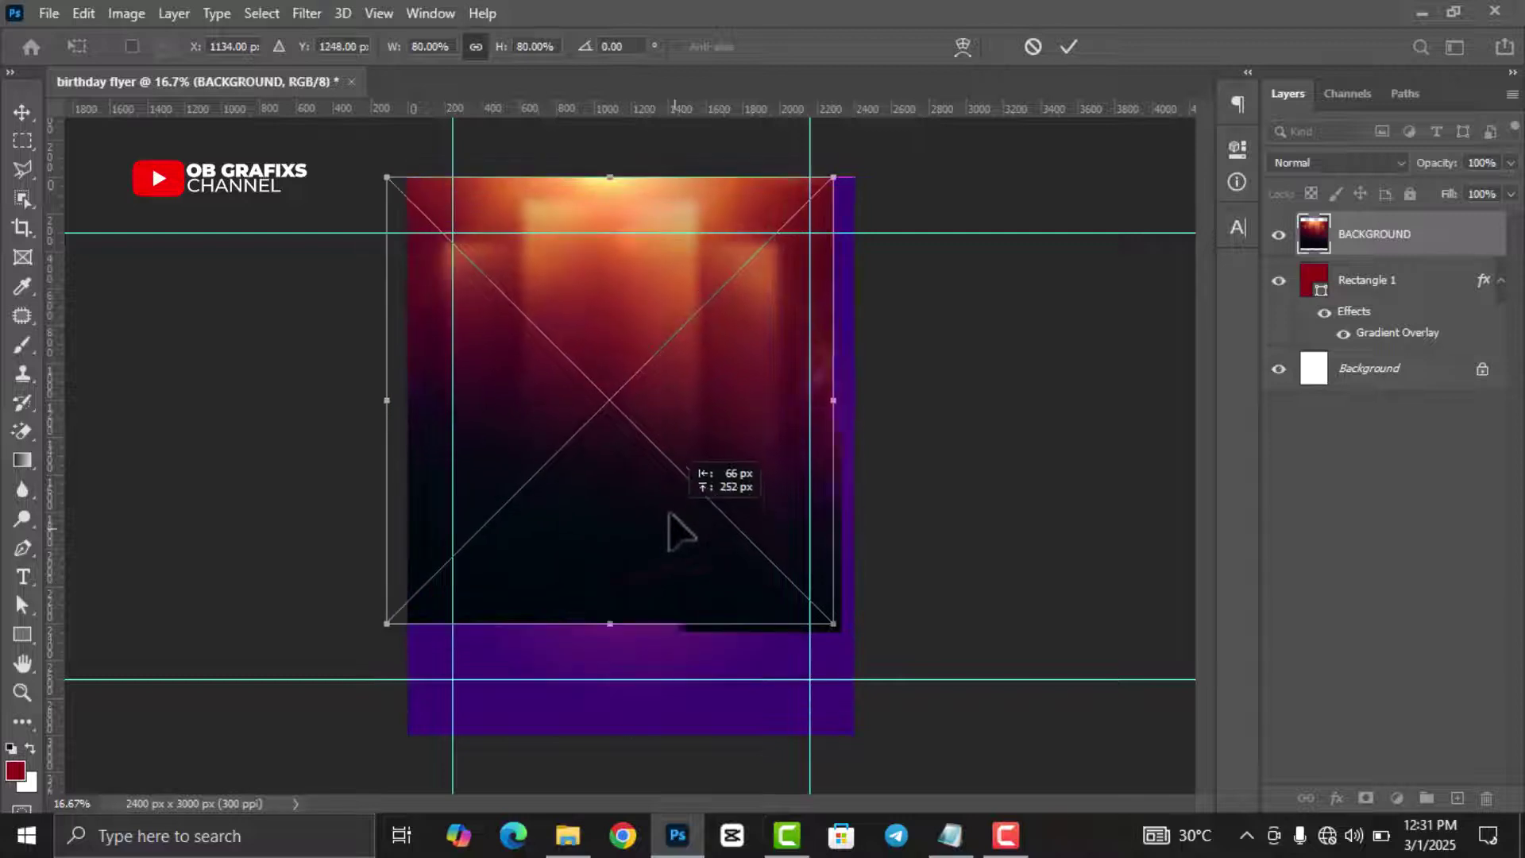
left_click_drag(830, 625, 954, 745)
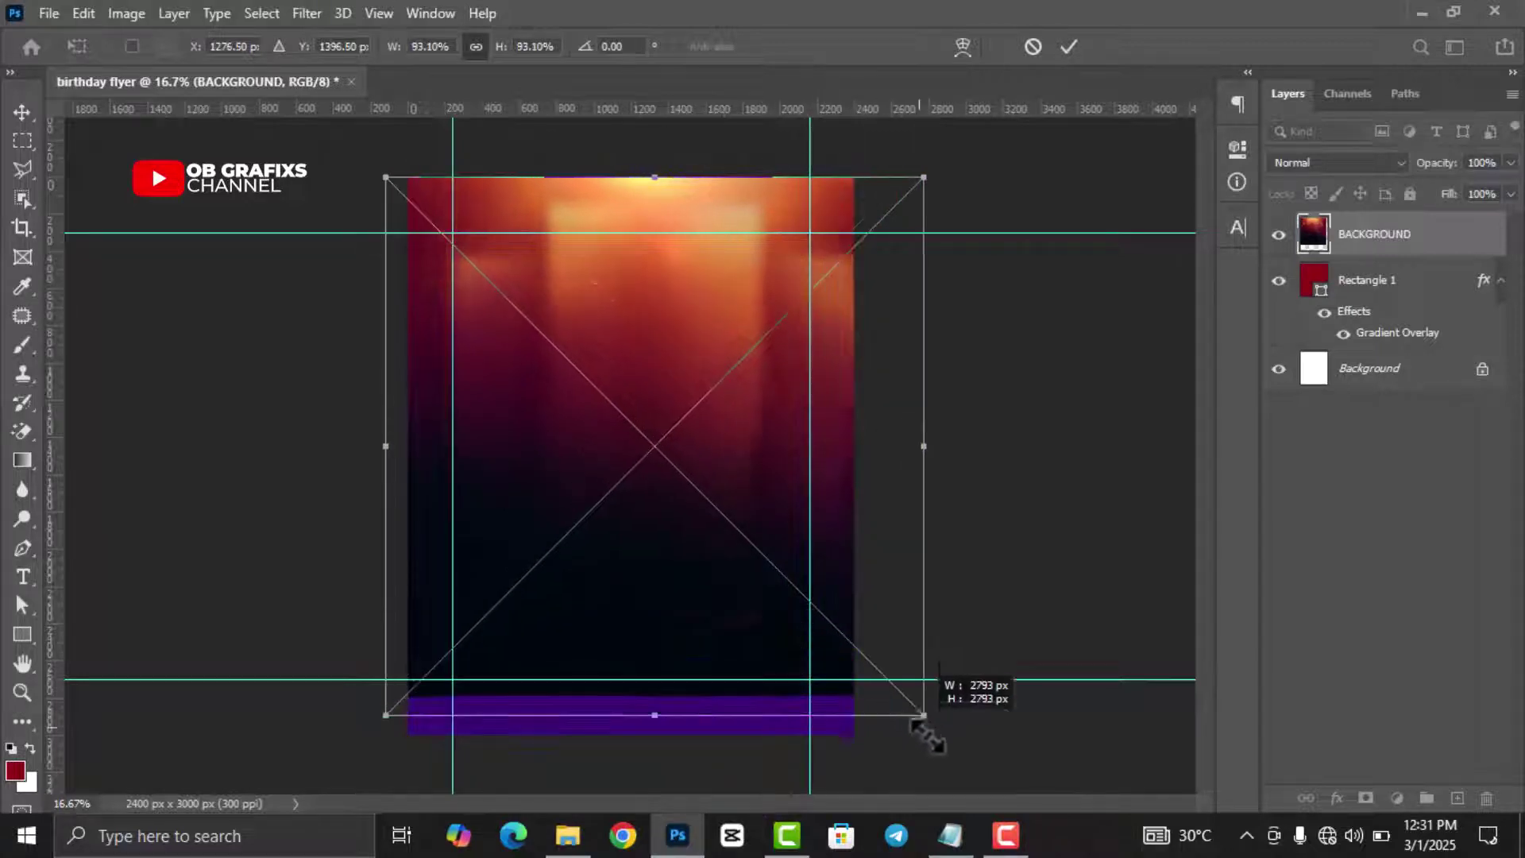
left_click_drag(724, 634, 705, 629)
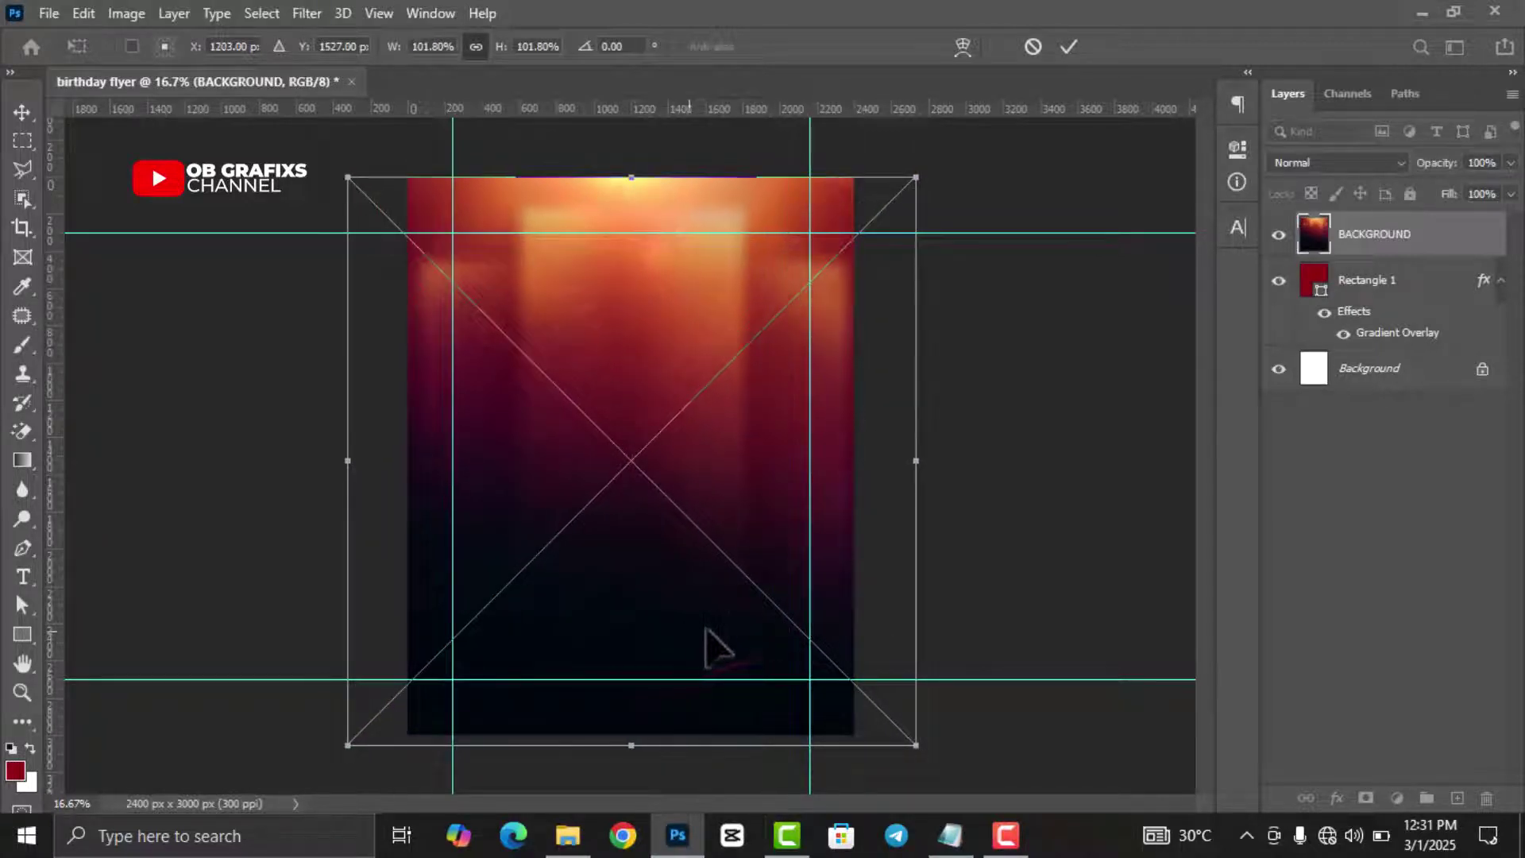
left_click(1080, 55)
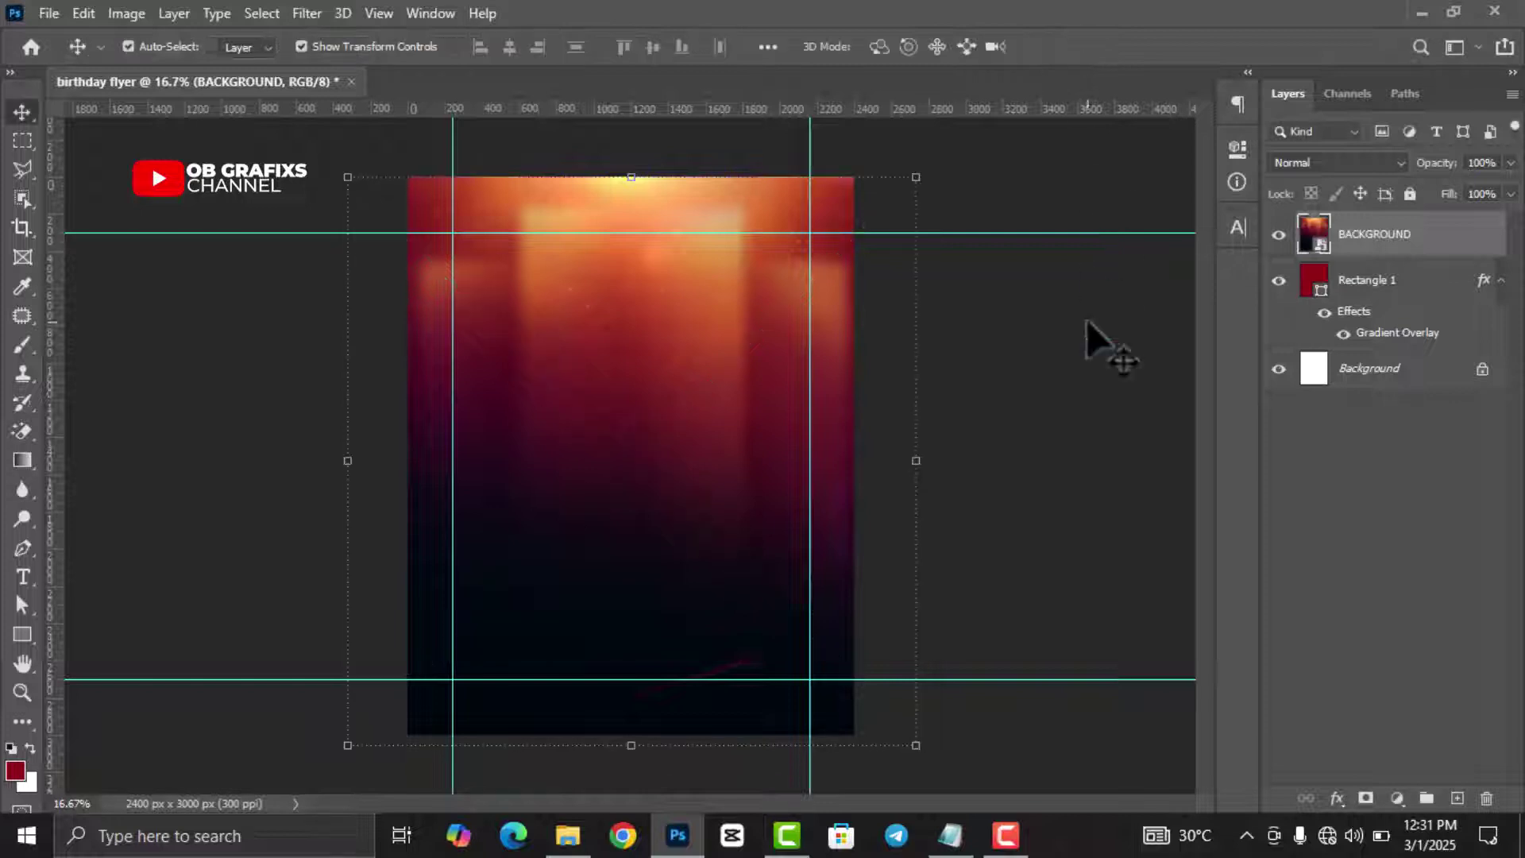
Step: Set the BACKGROUND layer opacity to 60%
left_click(675, 406)
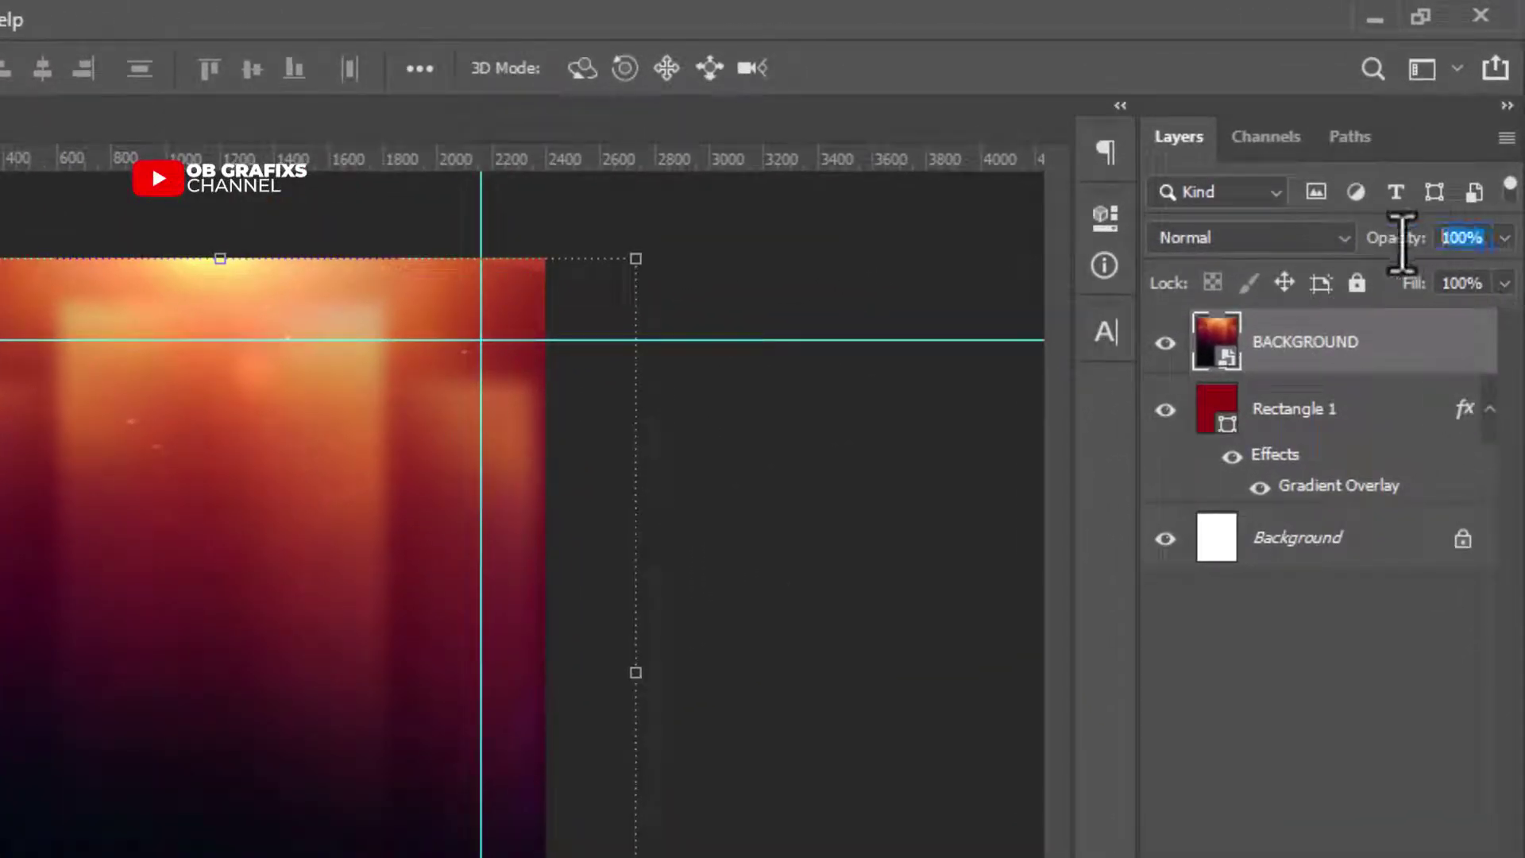
left_click_drag(1398, 239, 1438, 252)
type("60")
key("Return")
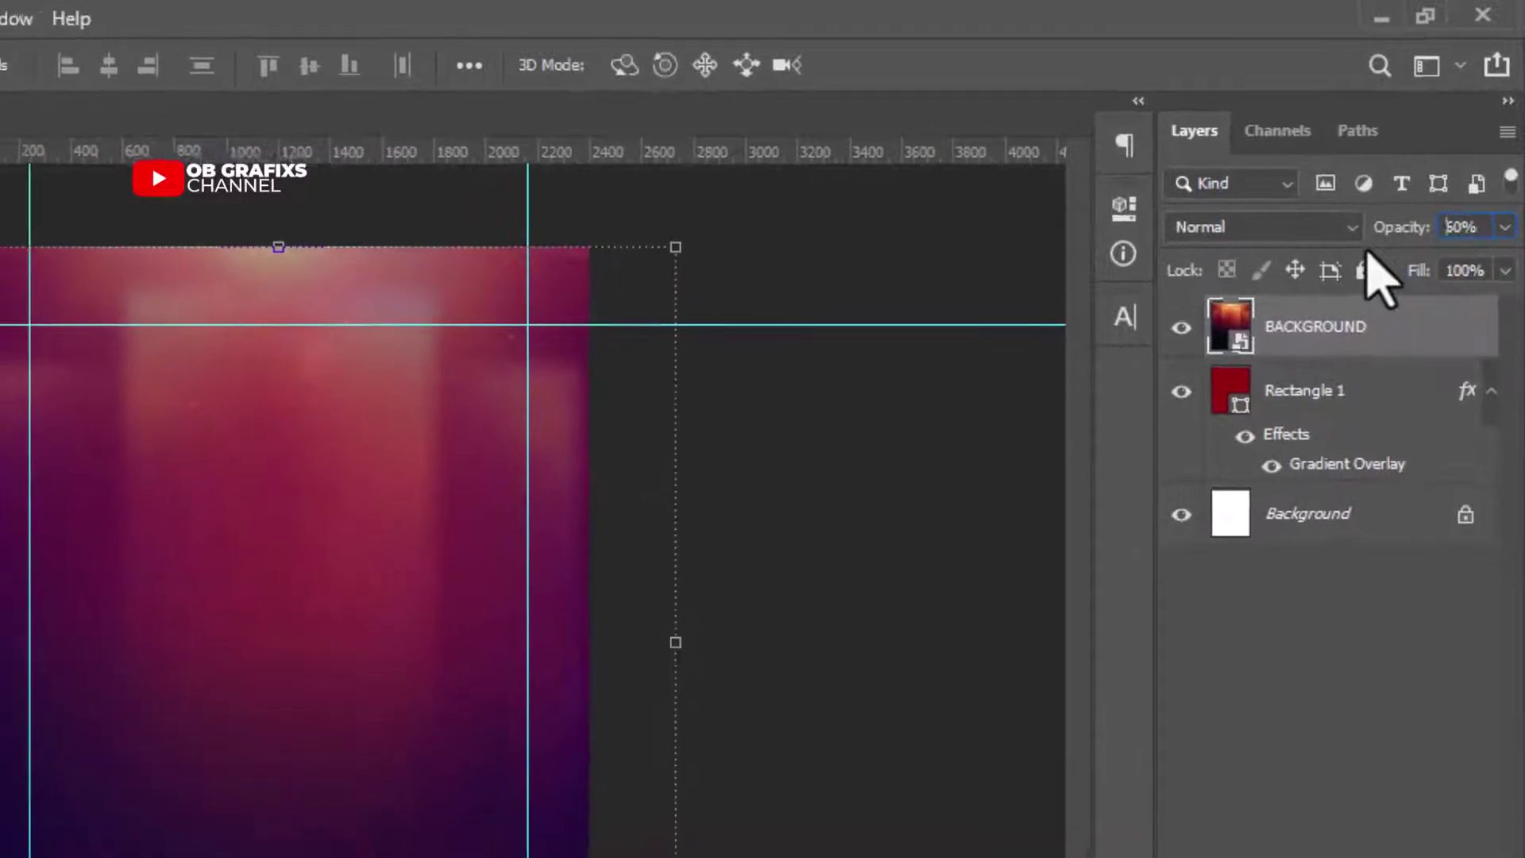
Step: Open the TEXTS file and select the line 'WISHING YOU A GLORIOUS HAPPY'
left_click(567, 836)
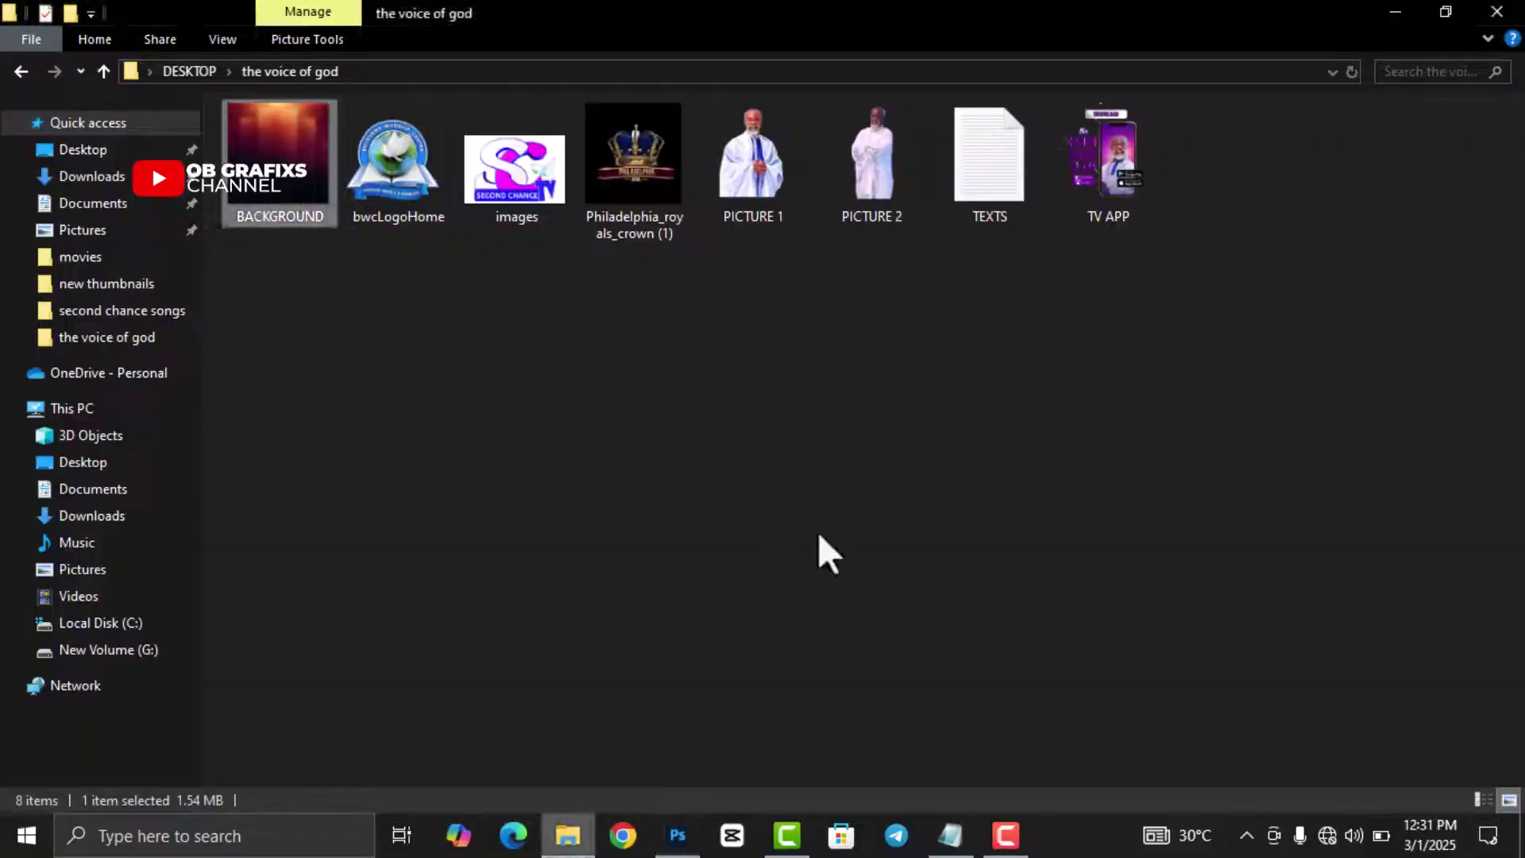
double_click(998, 170)
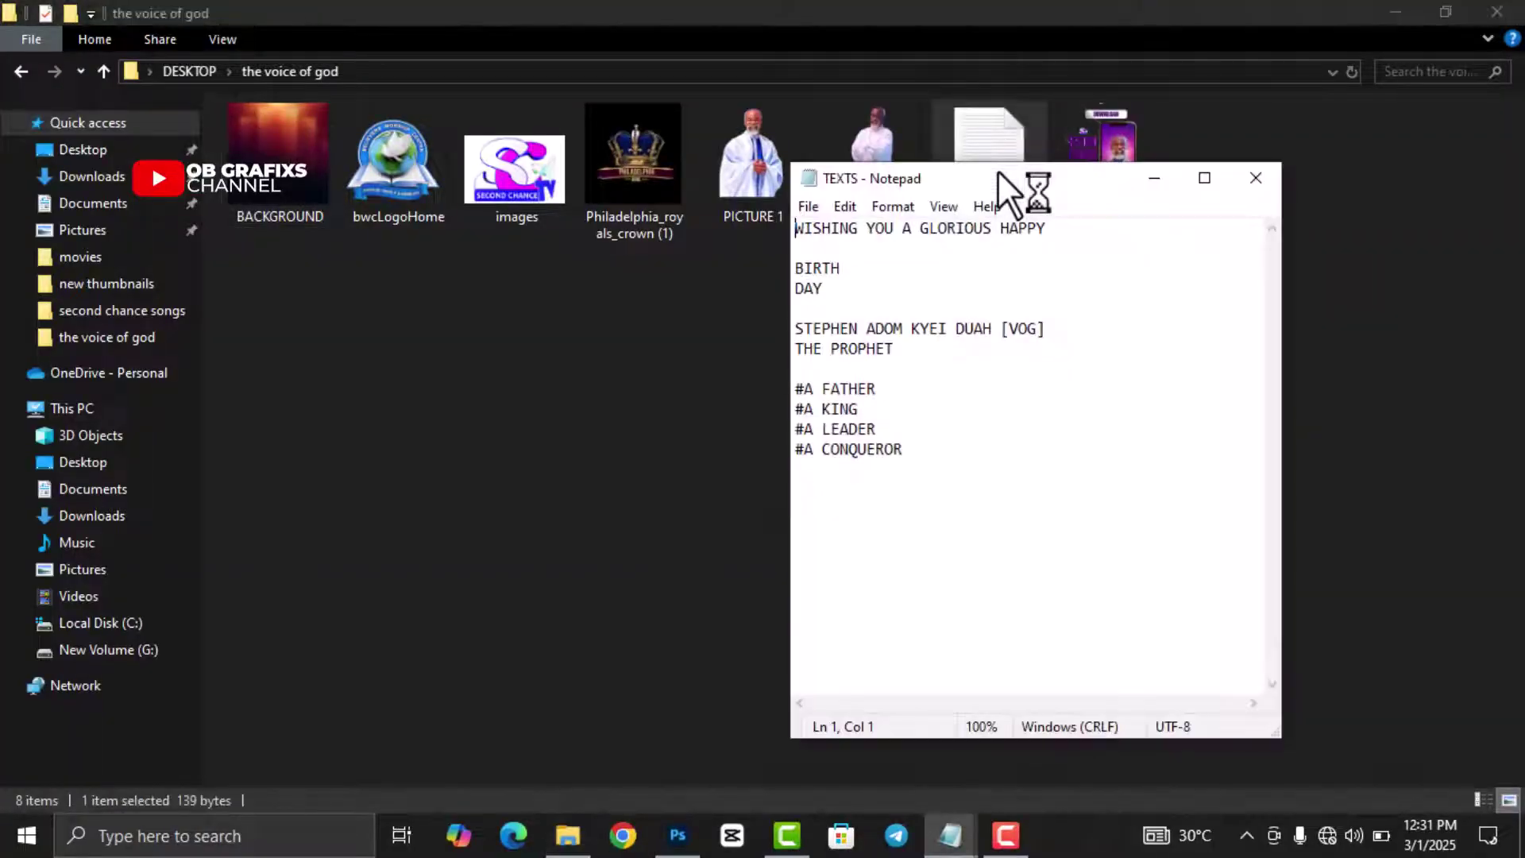
left_click_drag(1057, 230, 888, 230)
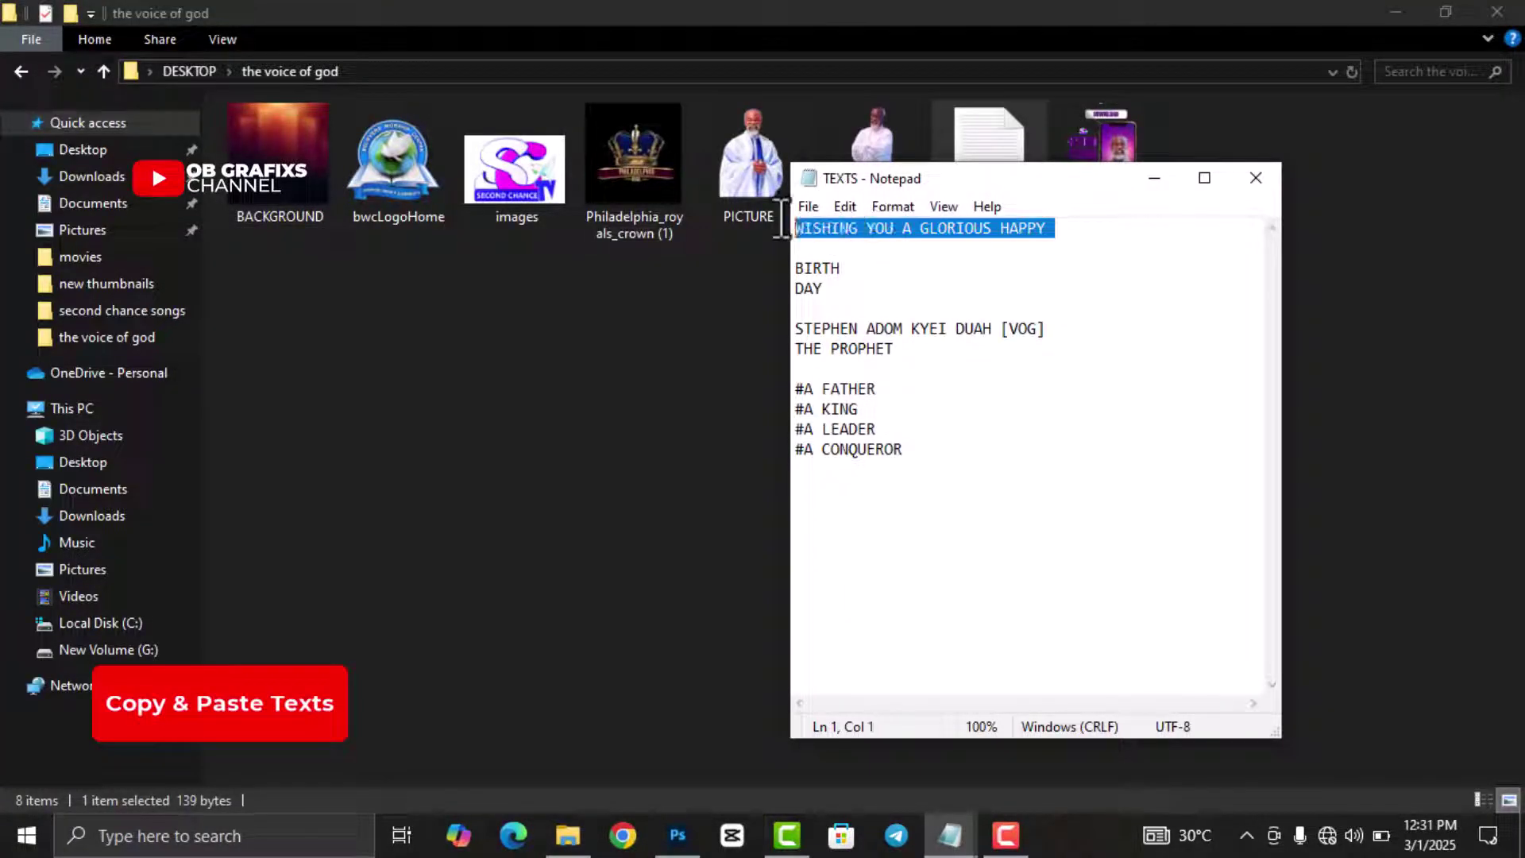
Step: Paste 'WISHING YOU A GLORIOUS HAPPY' as a new text layer near the flyer top
left_click(677, 834)
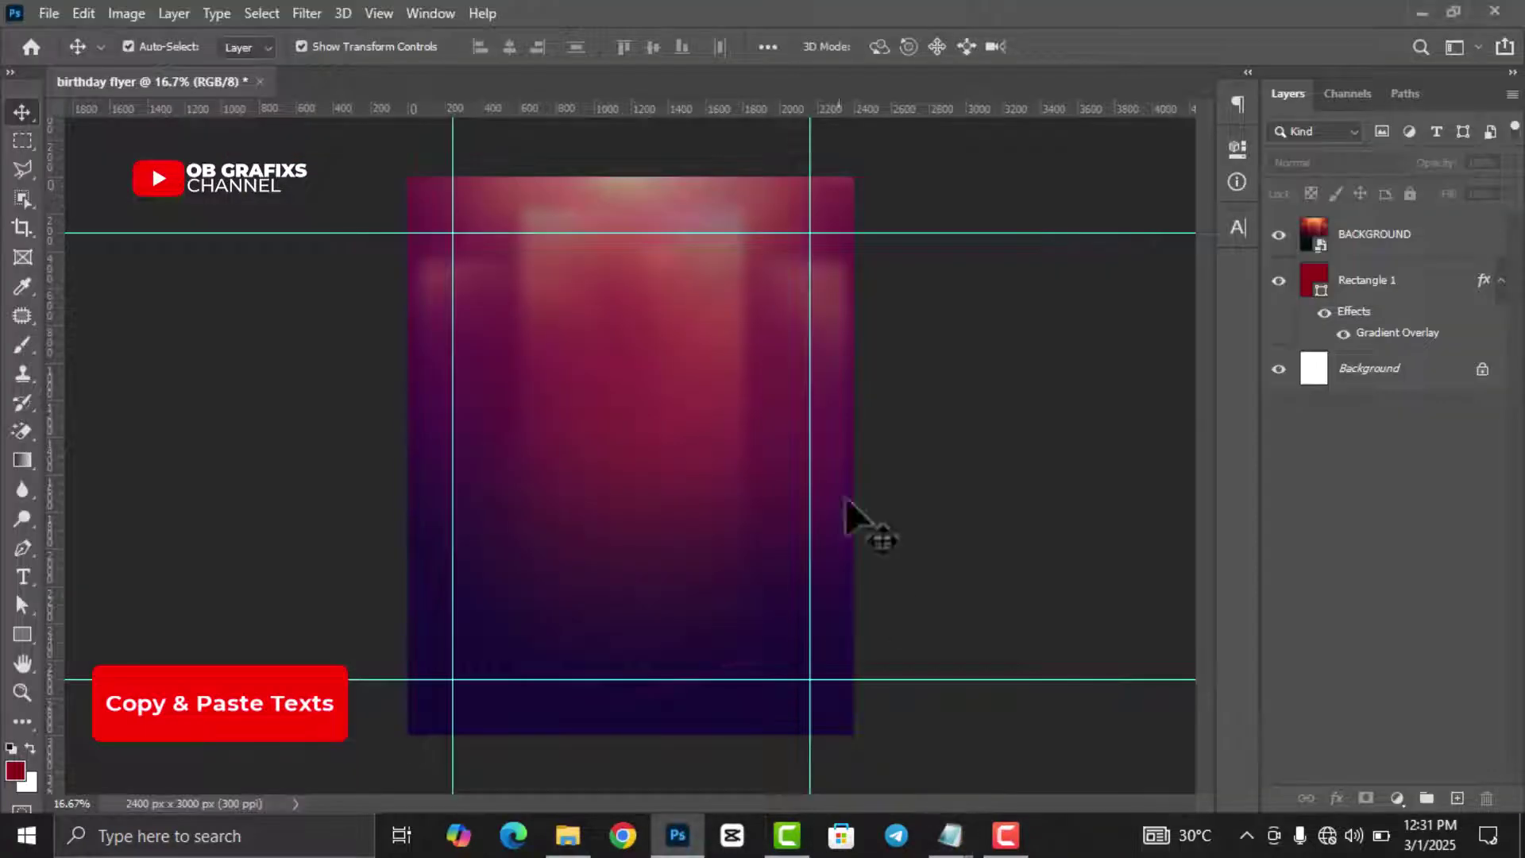
scroll(354, 475, "up", 1)
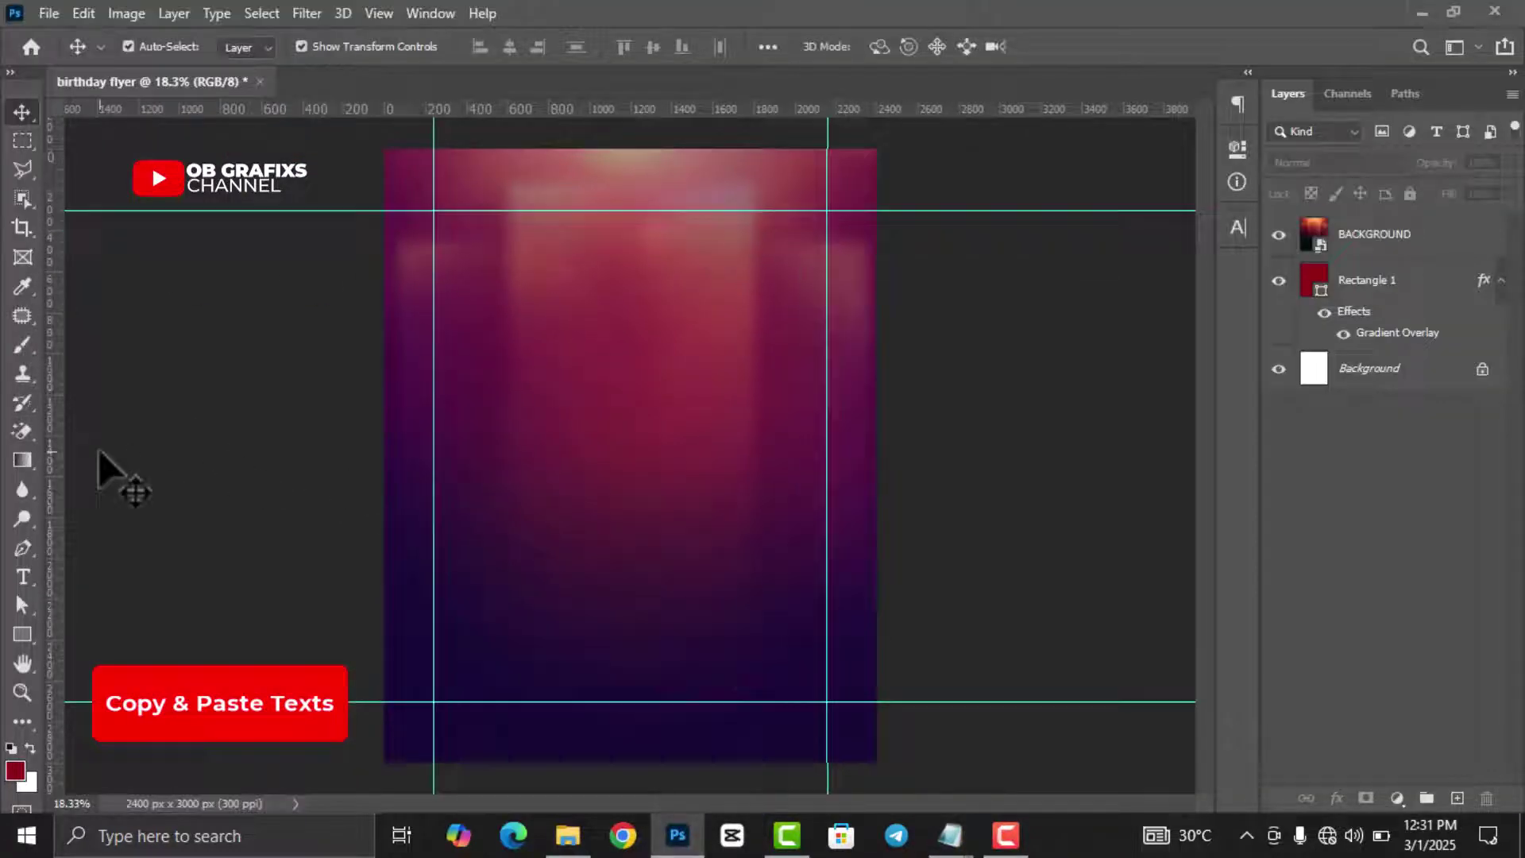
left_click(23, 577)
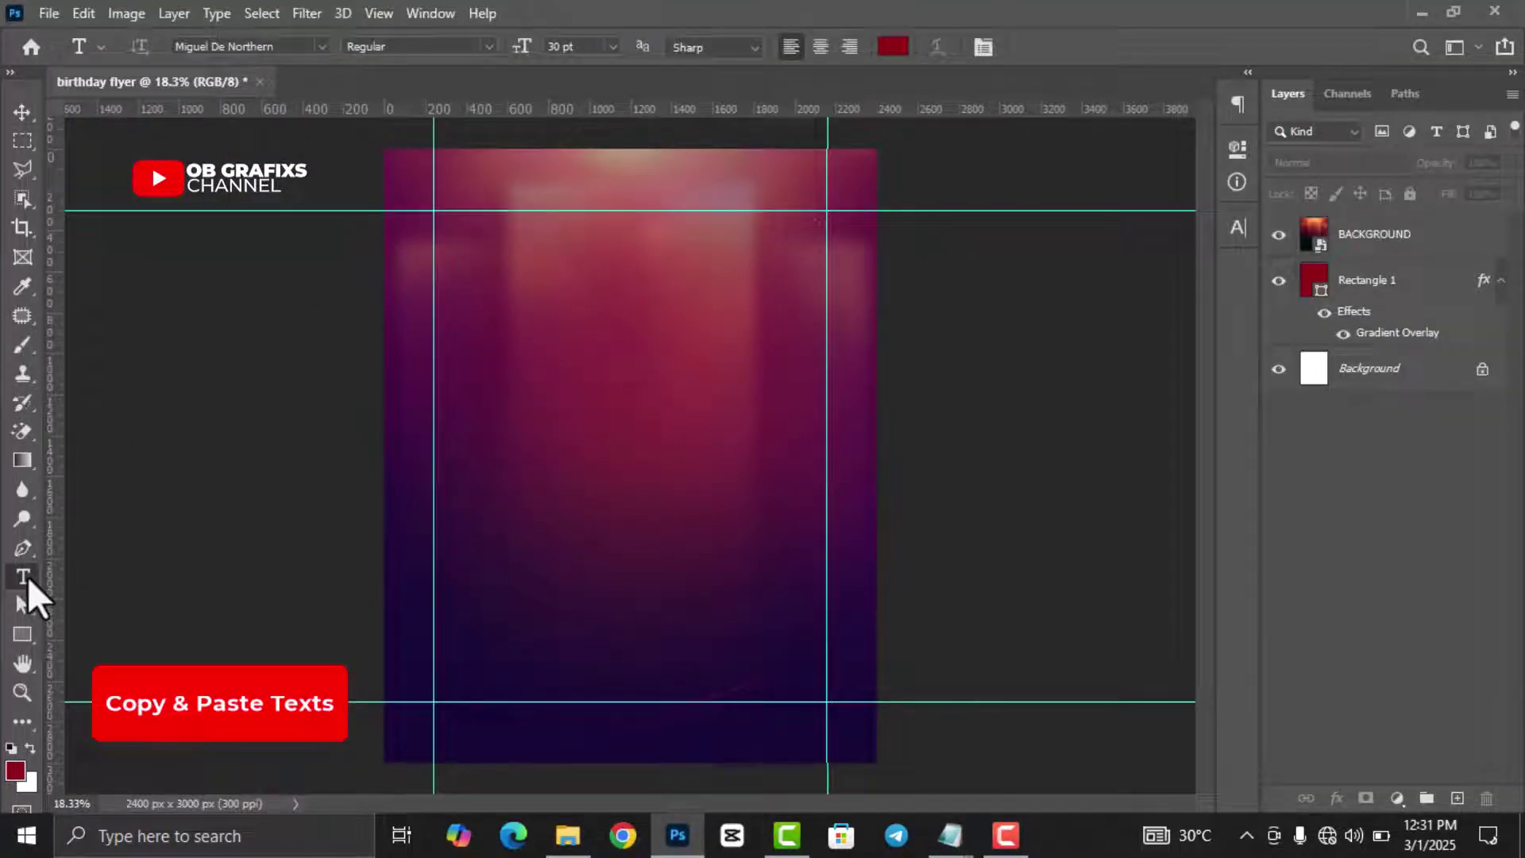
left_click(499, 245)
type("WISHING YOU A GLORIOUS HAPPY")
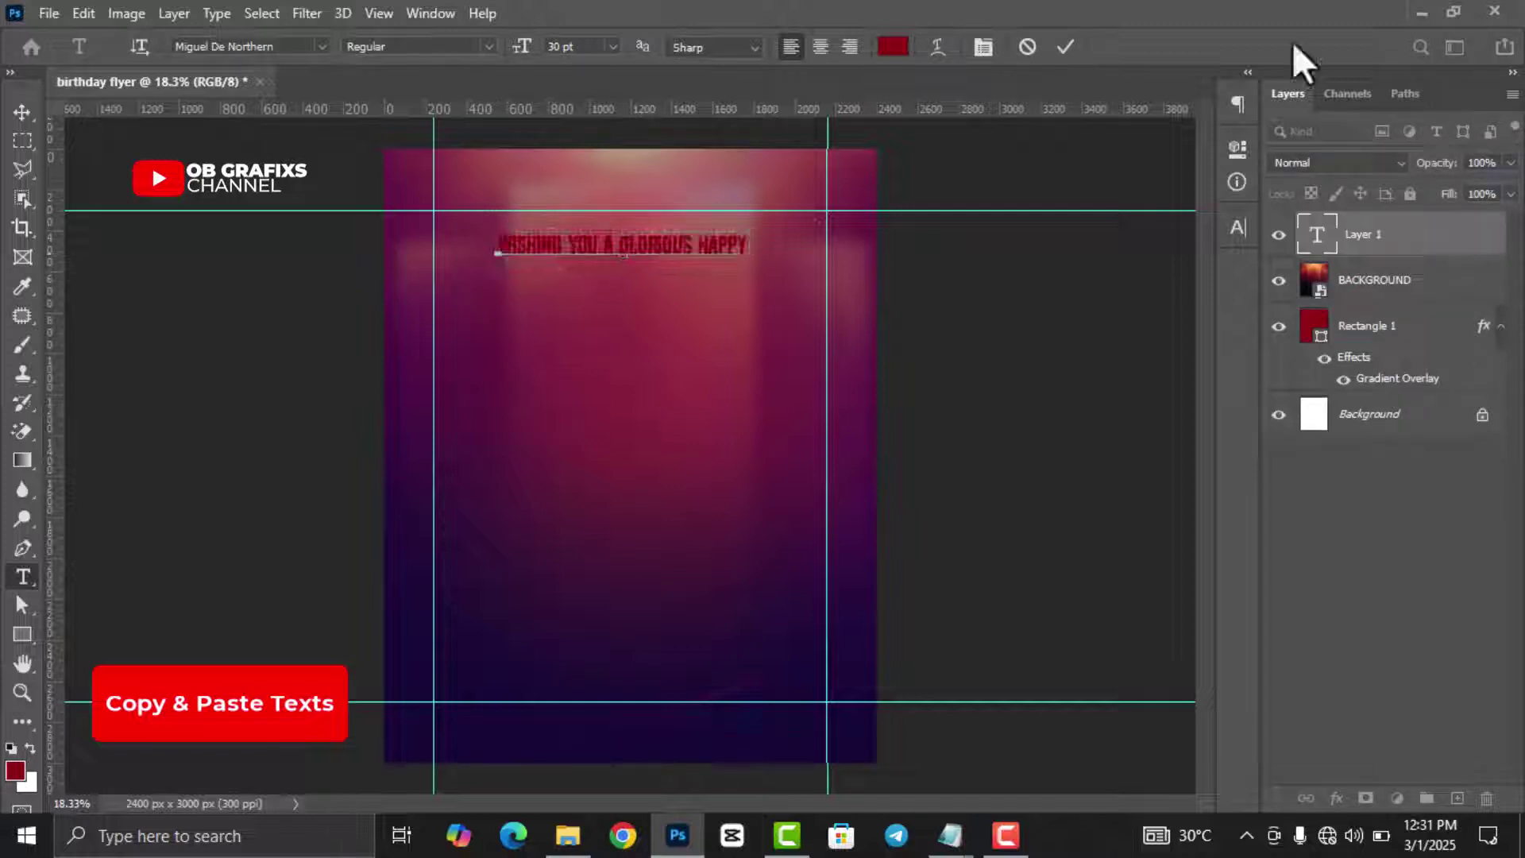
left_click(1065, 47)
Step: Style the greeting white (#ffffff) in Montserrat at 18 pt
double_click(1317, 234)
left_click(1238, 228)
left_click(1180, 355)
type("ffffff")
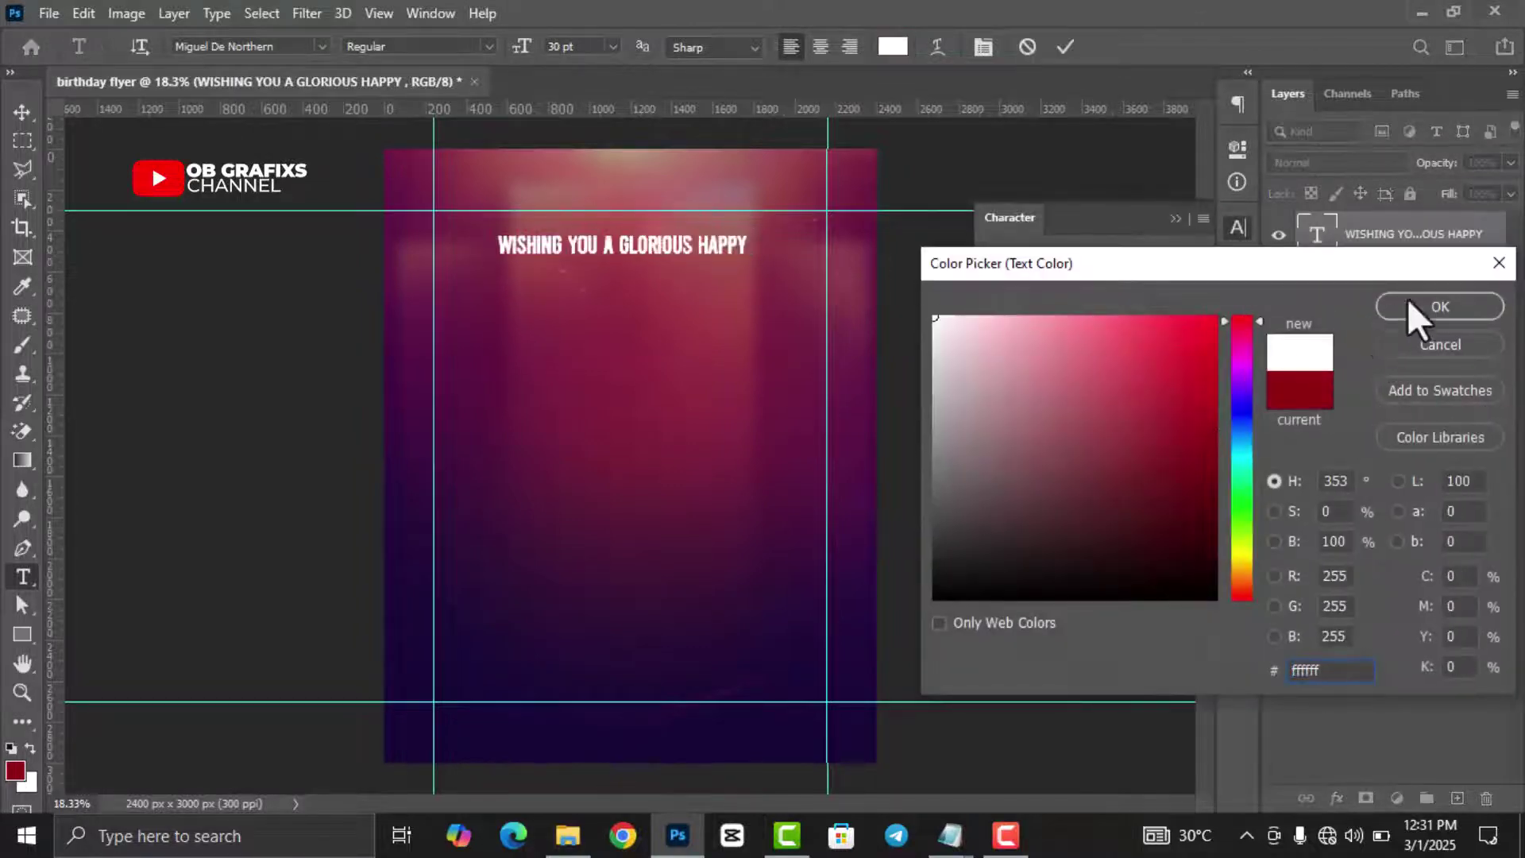
left_click(1402, 308)
type("m")
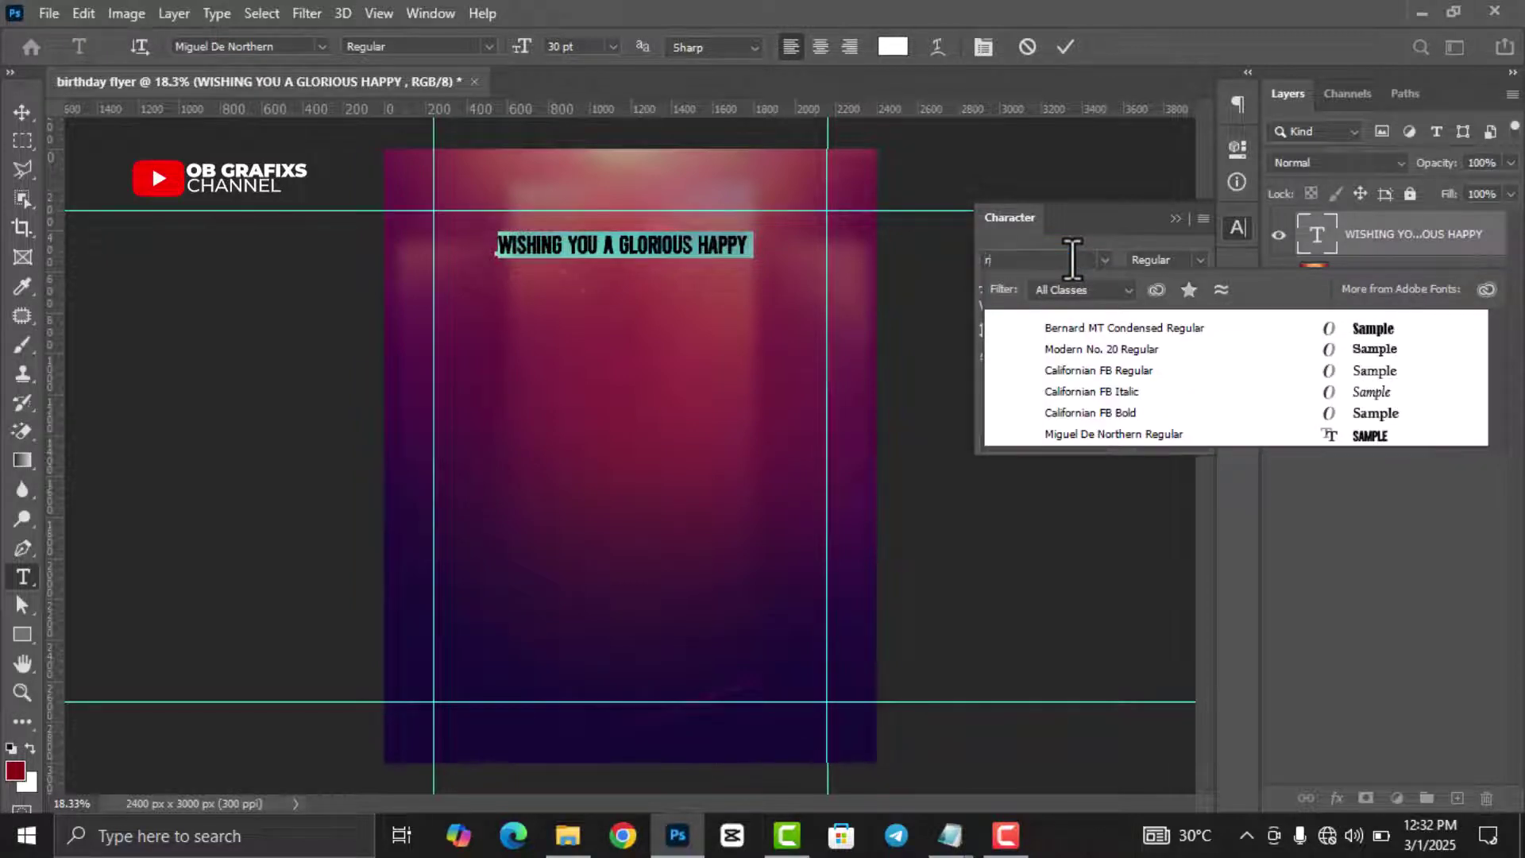
type("ontserrat")
left_click(1112, 584)
left_click(1025, 286)
type("18")
key("Return")
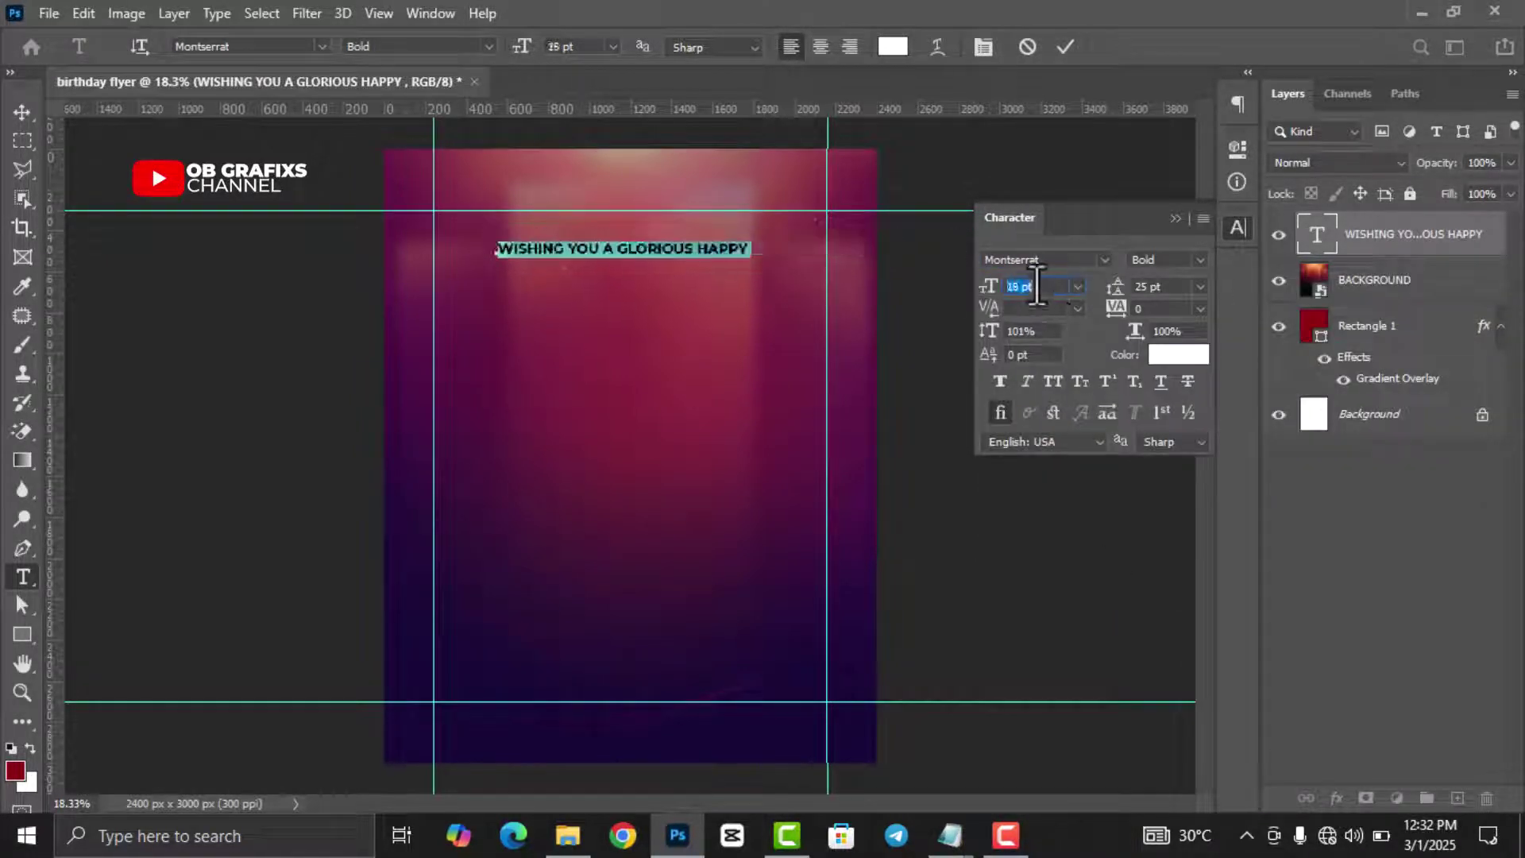
Step: Commit the greeting and move it to the flyer's top centre
left_click(1237, 228)
key("ctrl+Return")
key("v")
left_click_drag(665, 271, 681, 249)
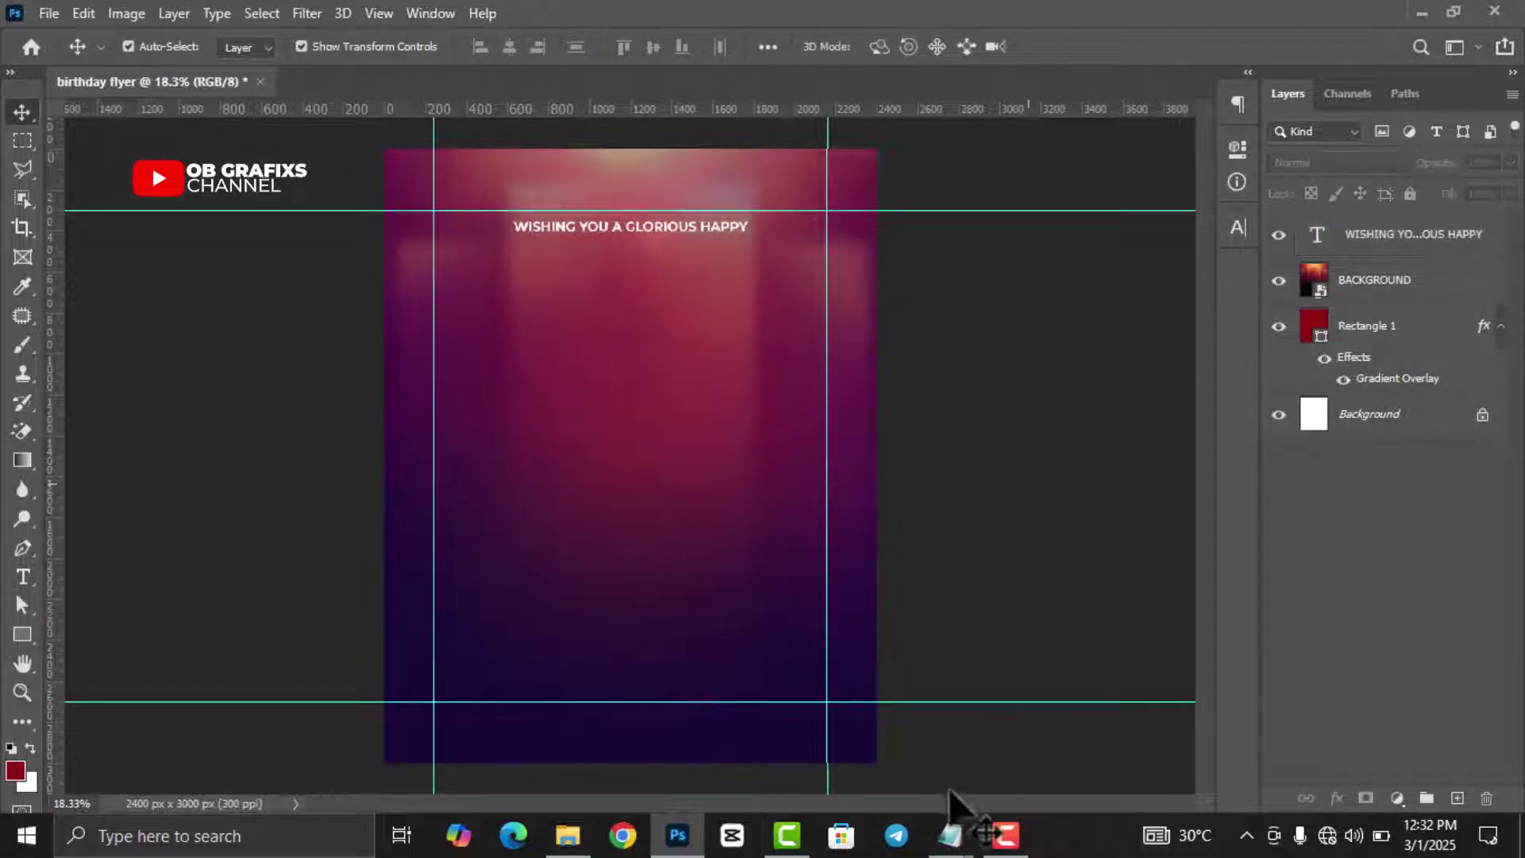
Step: Select the BIRTH DAY lines in the TEXTS notes
left_click(950, 834)
left_click_drag(803, 268, 812, 285)
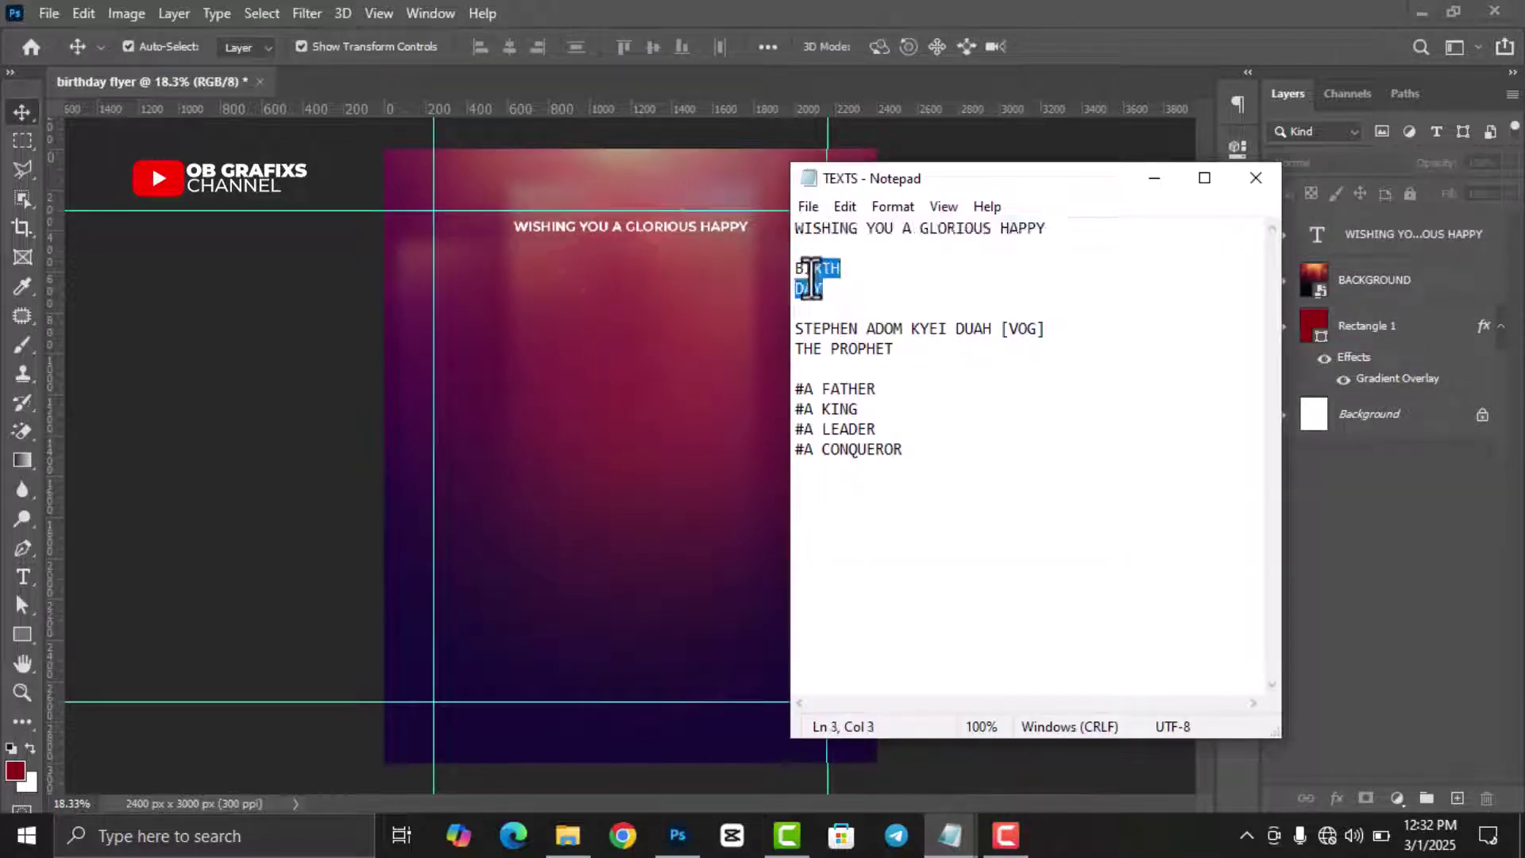
left_click(373, 508)
Step: Paste BIRTH DAY as a new text layer and enlarge it across the upper flyer
key("t")
left_click(502, 379)
key("ctrl+v")
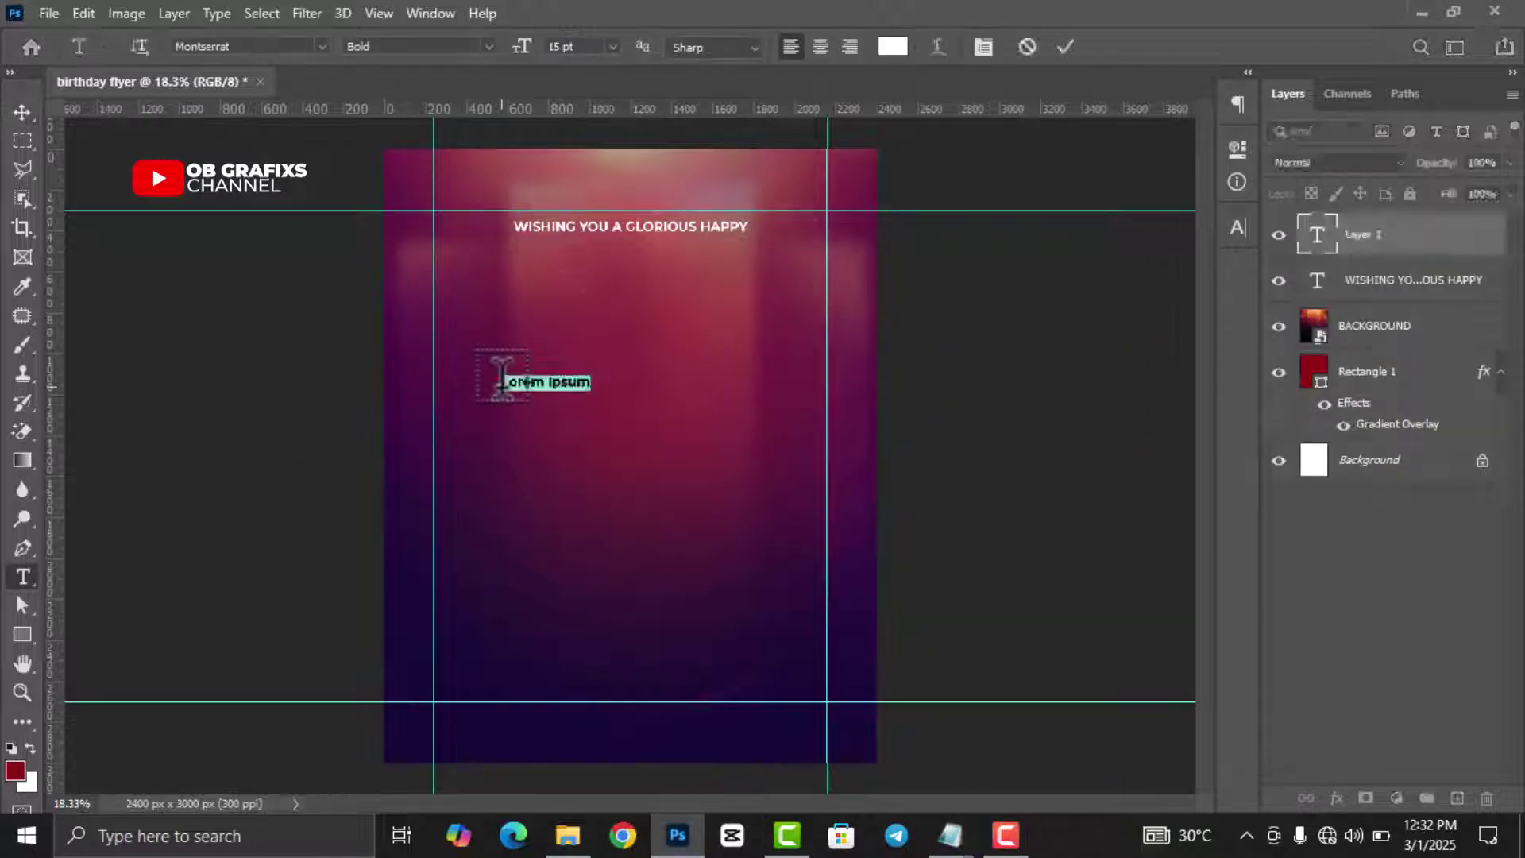
key("ctrl+Return")
left_click_drag(556, 436, 756, 664)
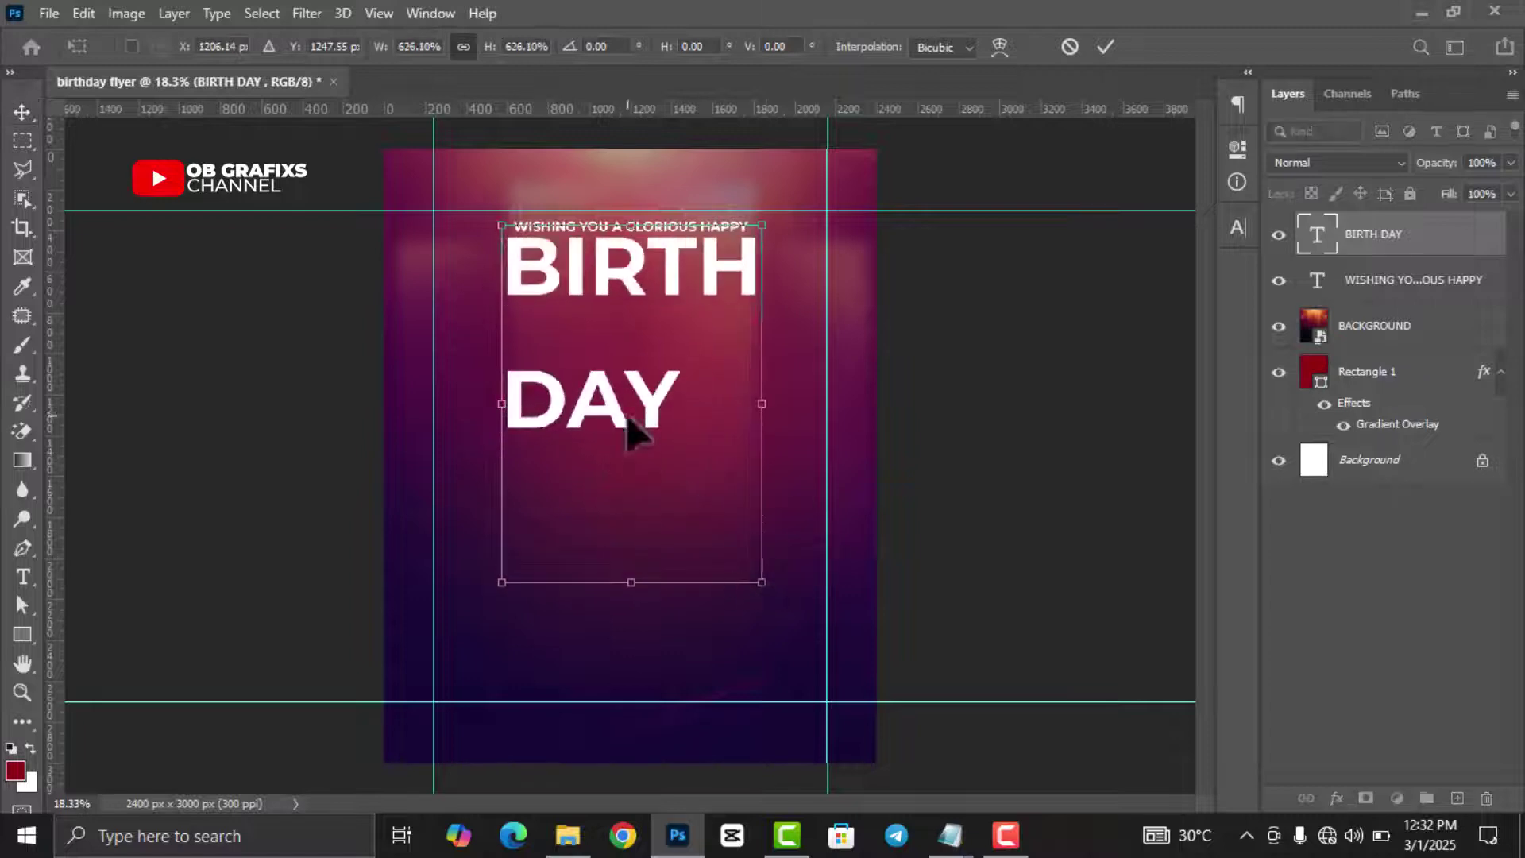
key("Return")
Step: Set BIRTH DAY in Miguel De Northern with line spacing 95
double_click(1317, 234)
left_click(1238, 227)
left_click(1104, 260)
key("Down")
key("Return")
left_click(1155, 287)
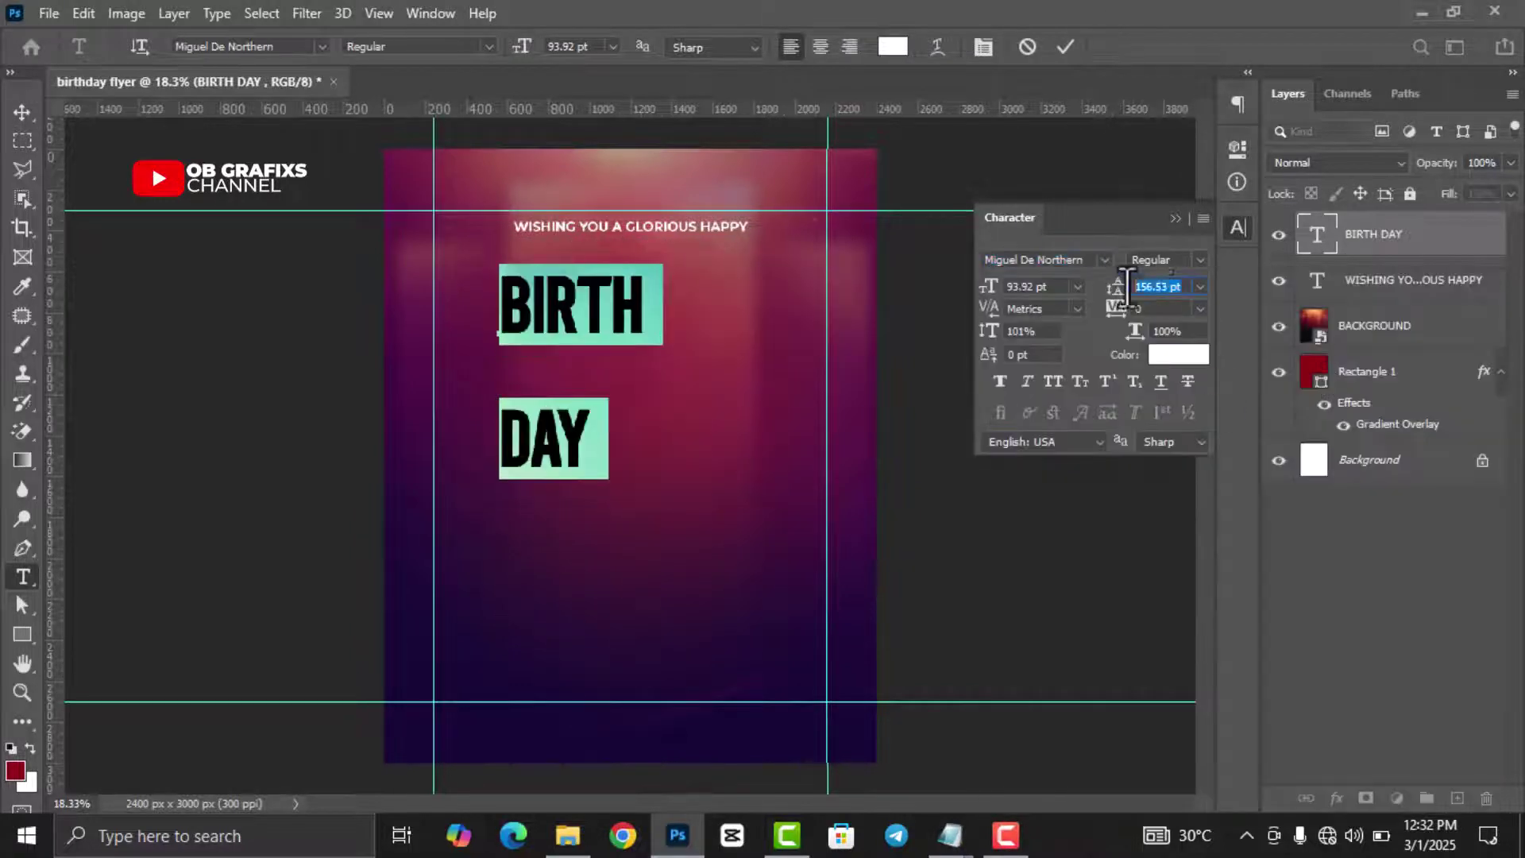
type("95")
key("Return")
Step: Increase the font size and line spacing so DAY drops below BIRTH
left_click(1050, 287)
scroll(1050, 294, "up", 10)
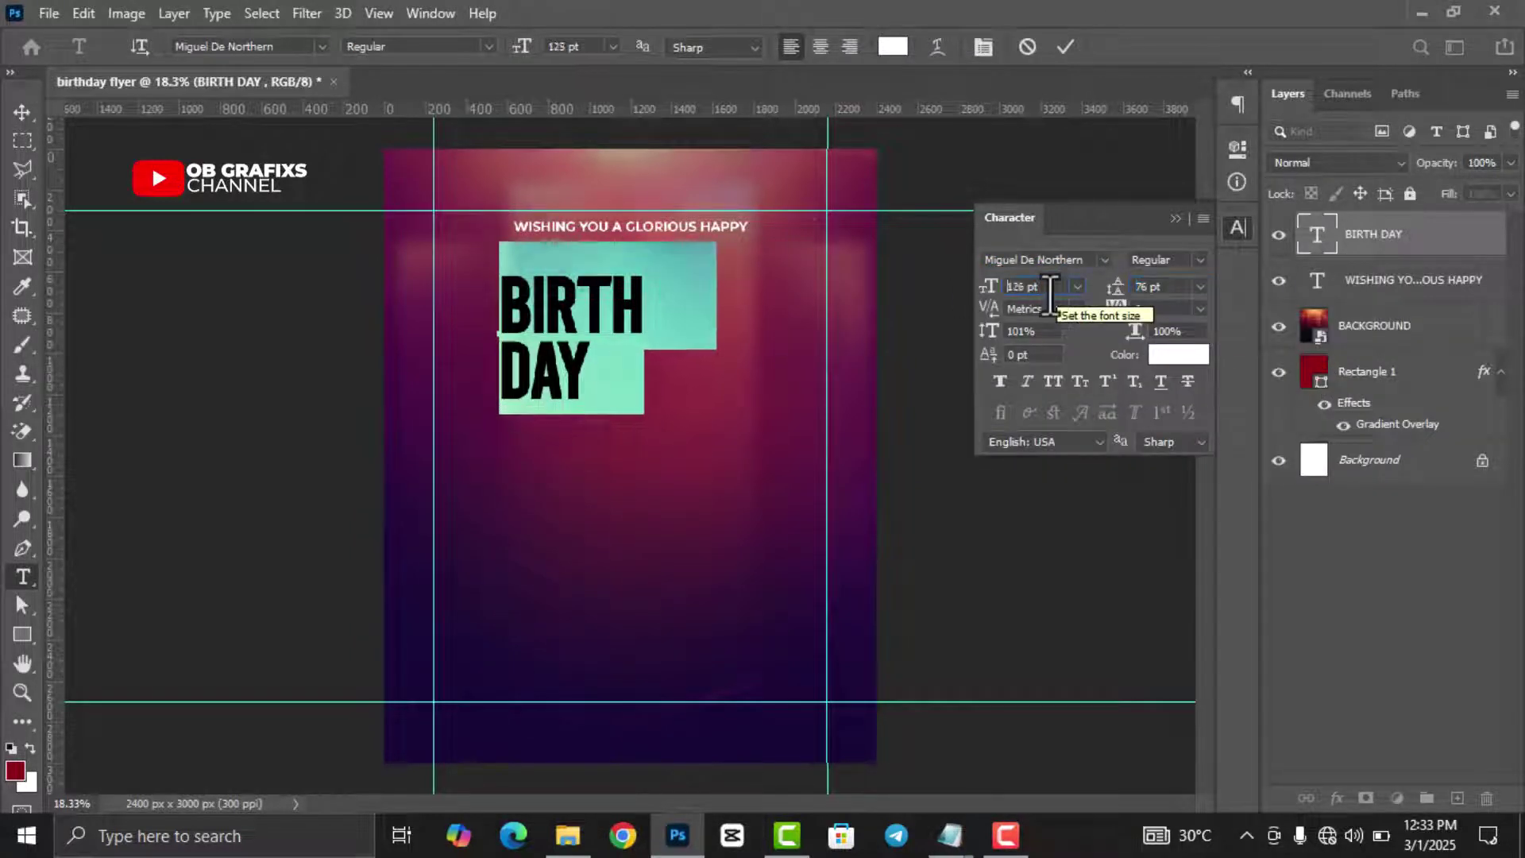
left_click(1154, 298)
scroll(1153, 299, "up", 10)
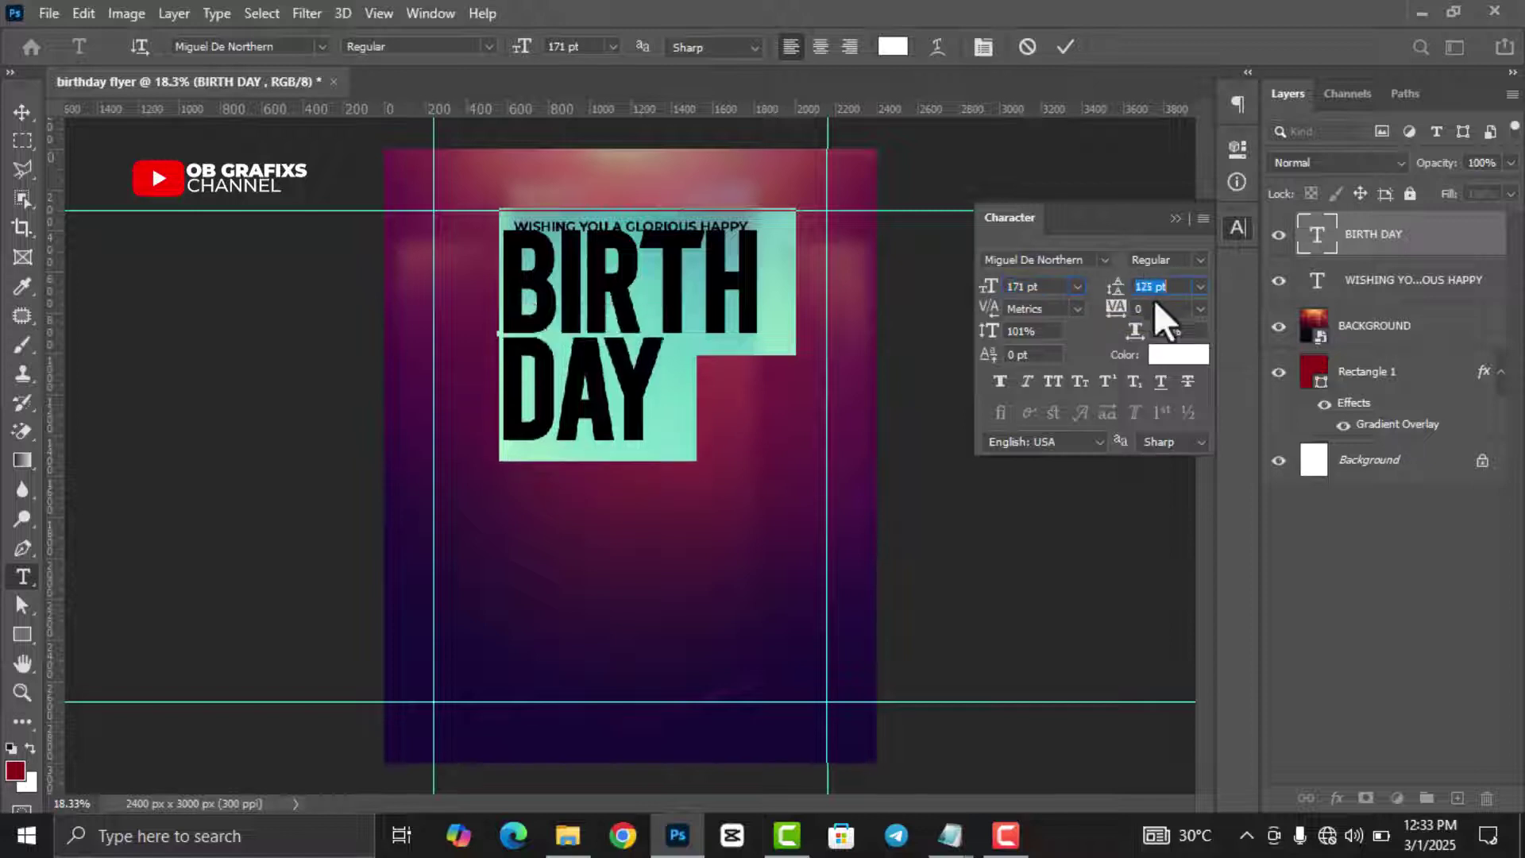
key("ctrl+Return")
Step: Tighten the letter spacing of the BIRTH DAY text
double_click(1317, 234)
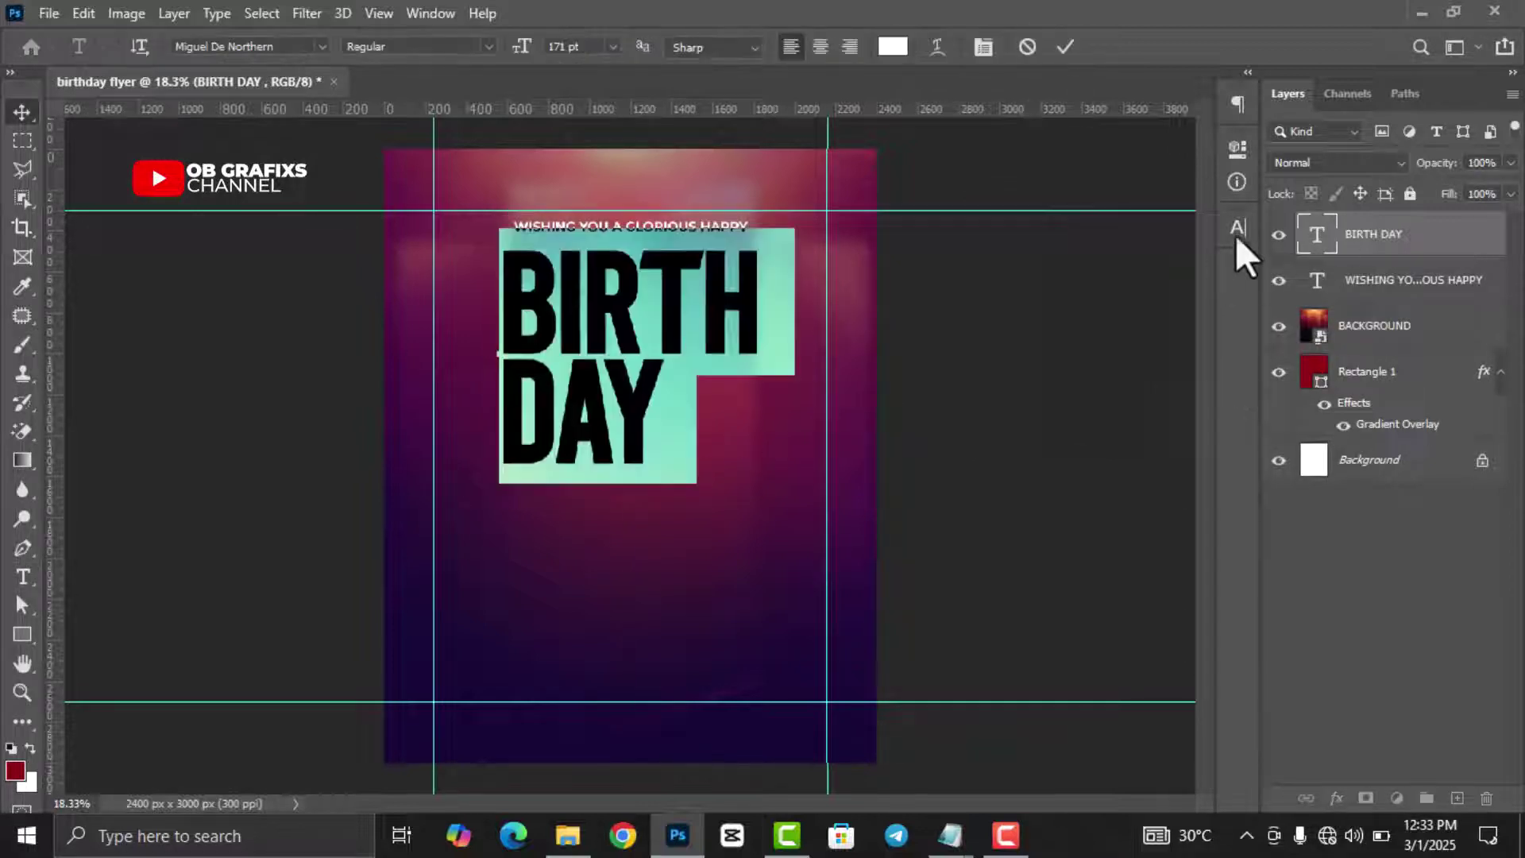
left_click(1238, 228)
left_click(1144, 309)
scroll(1144, 309, "down", 5)
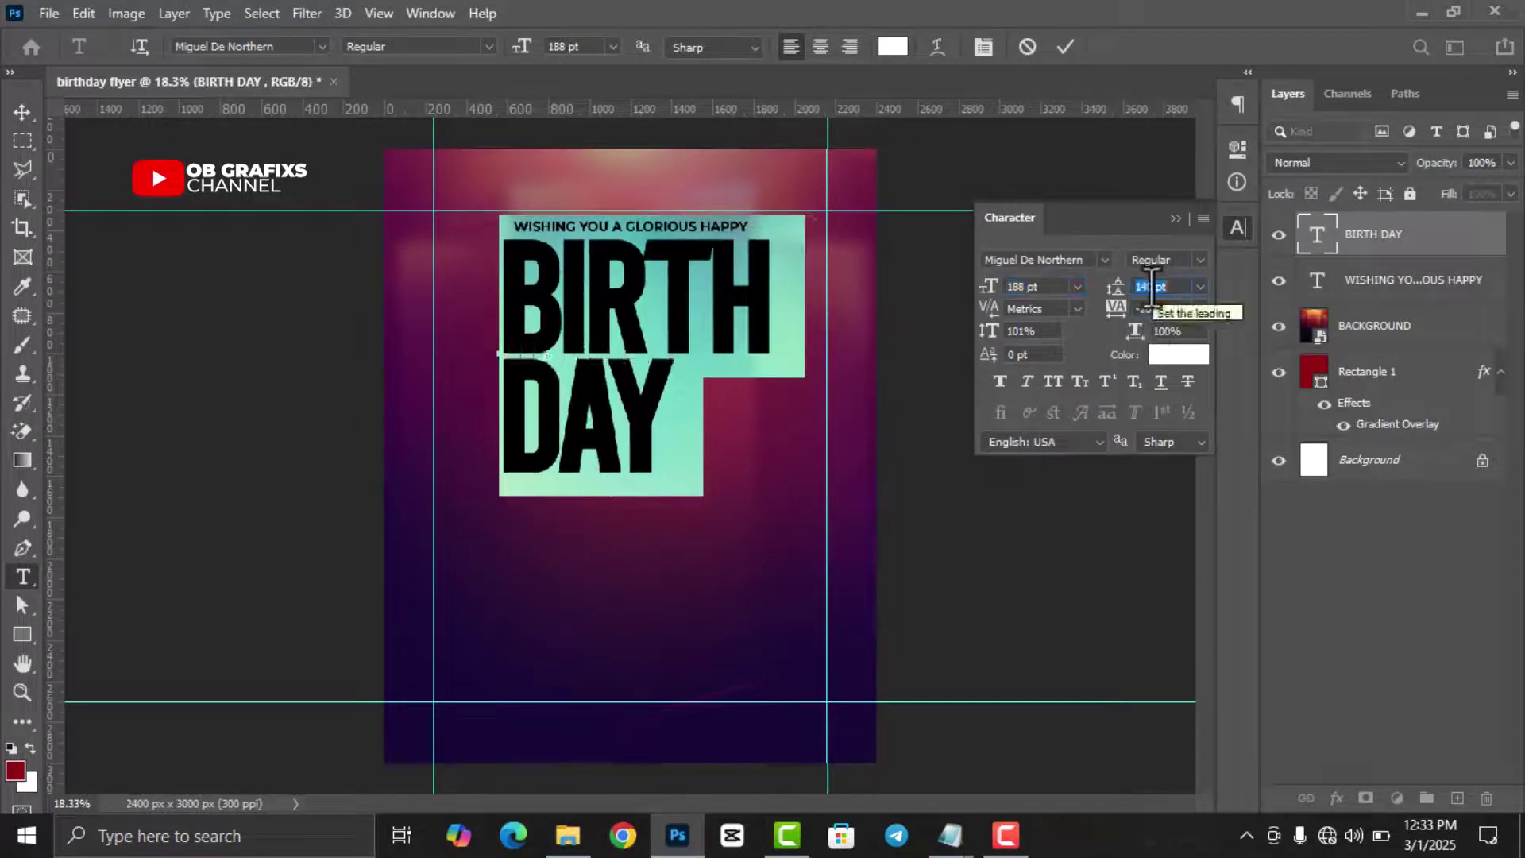
key("ctrl+Return")
Step: Resize BIRTH DAY and position it under the greeting line
mouse_move(702, 325)
left_mouse_down()
mouse_move(671, 340)
mouse_move(725, 385)
left_mouse_up()
key("ctrl+t")
left_click(1107, 50)
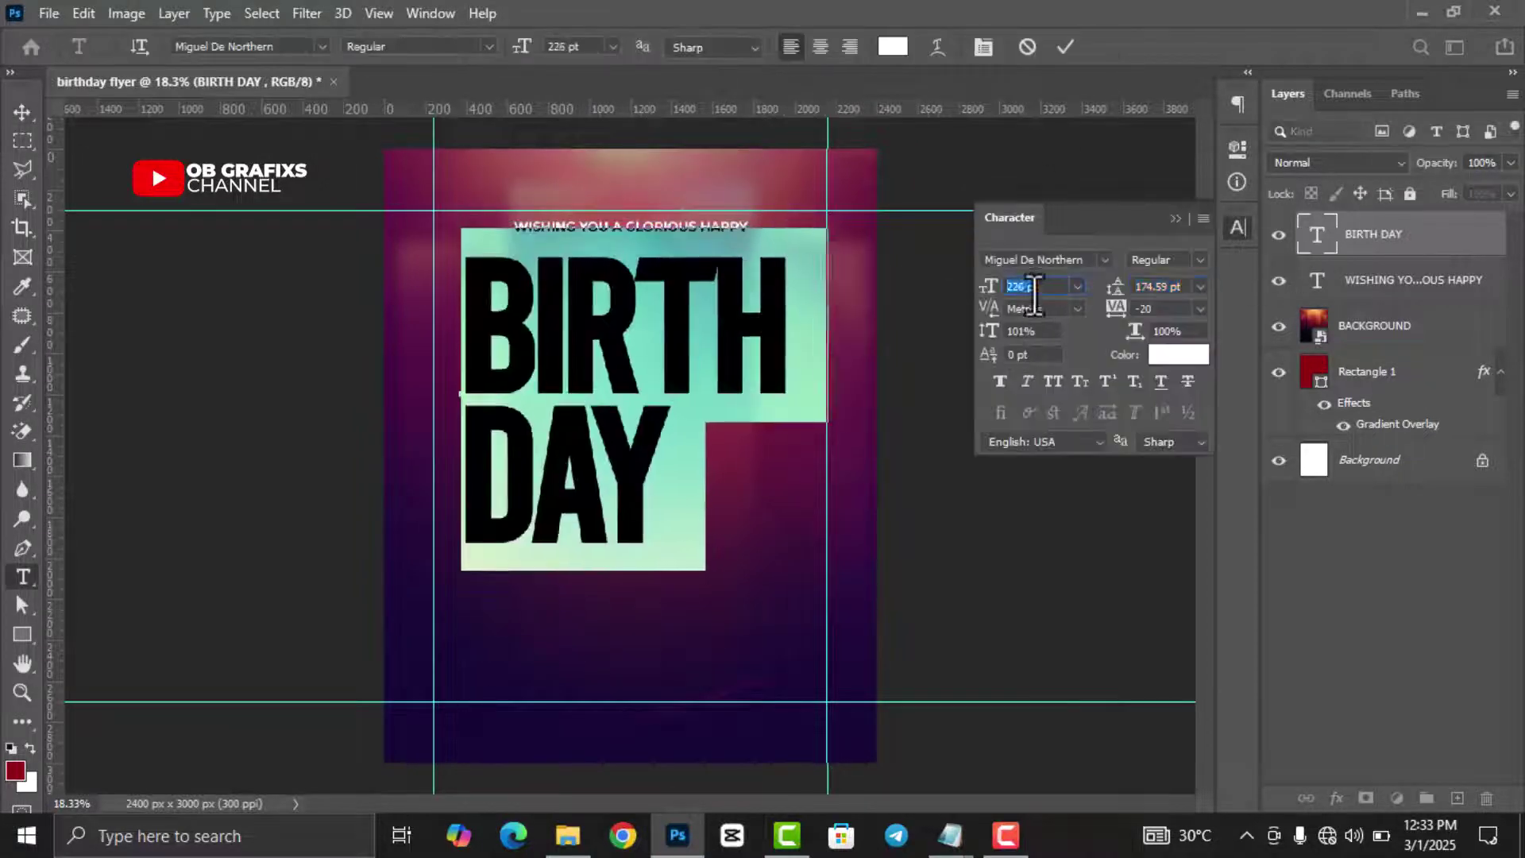
left_click(1066, 47)
left_click_drag(708, 343, 732, 314)
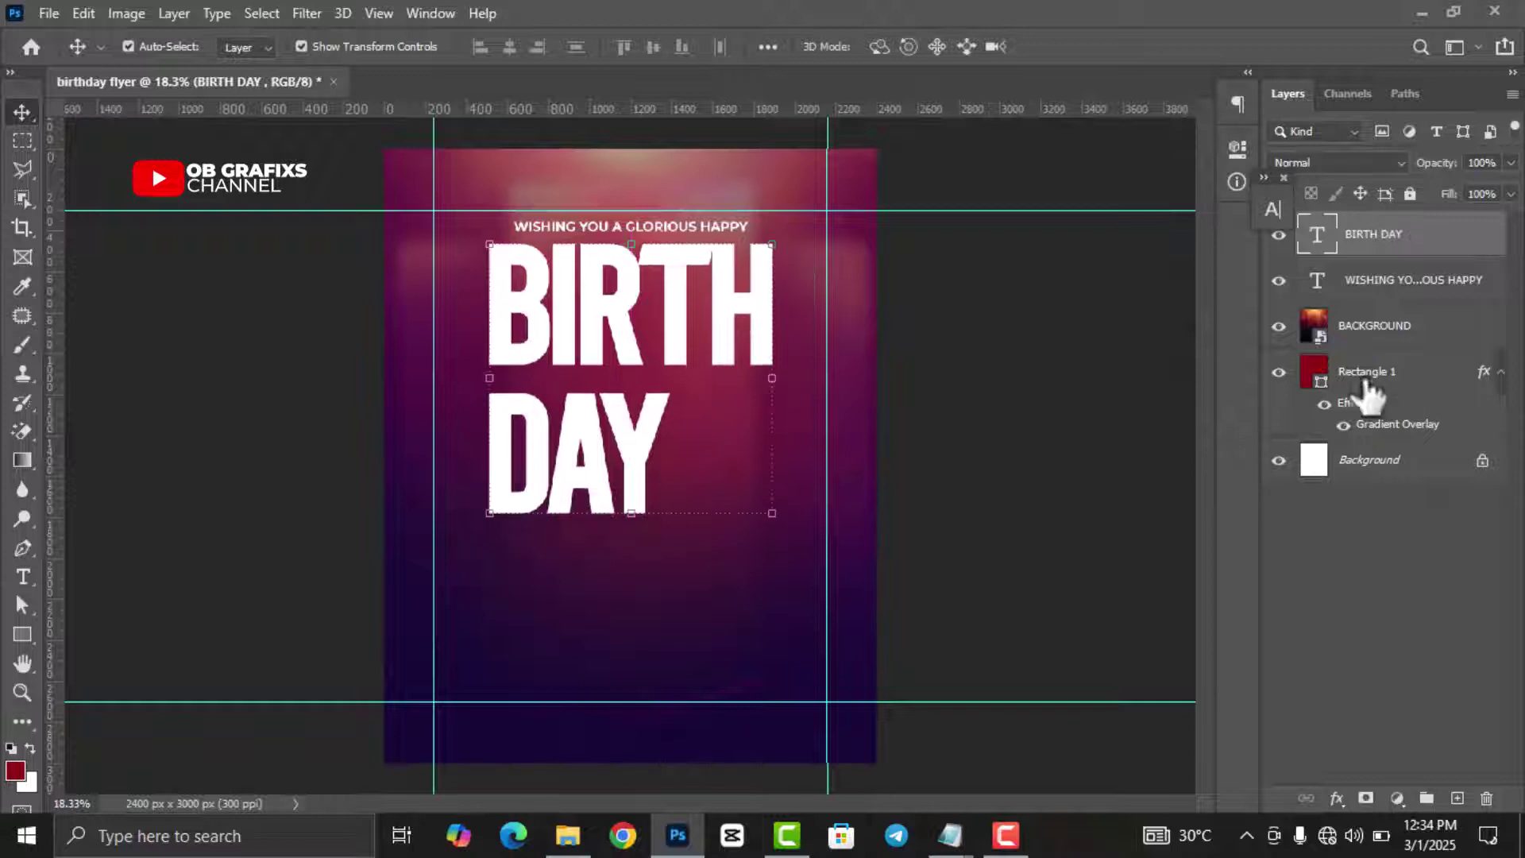
Step: Change the BIRTH DAY line spacing to 150
double_click(1317, 234)
left_click(1160, 301)
type("150")
key("Return")
key("ctrl+Return")
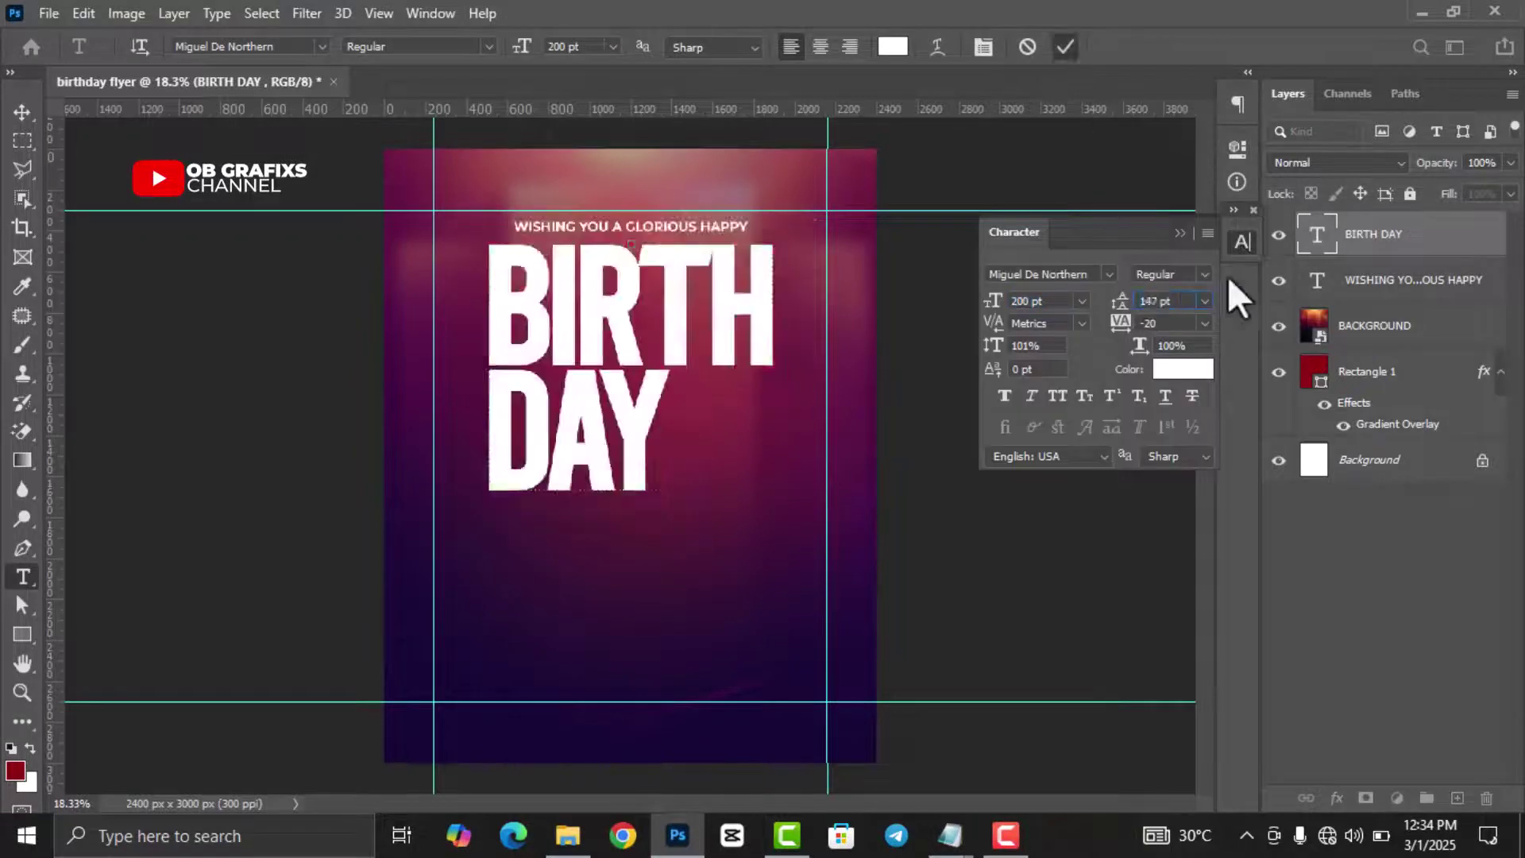
Step: Add a gradient overlay effect to the BIRTH DAY layer
key("v")
left_click(635, 419)
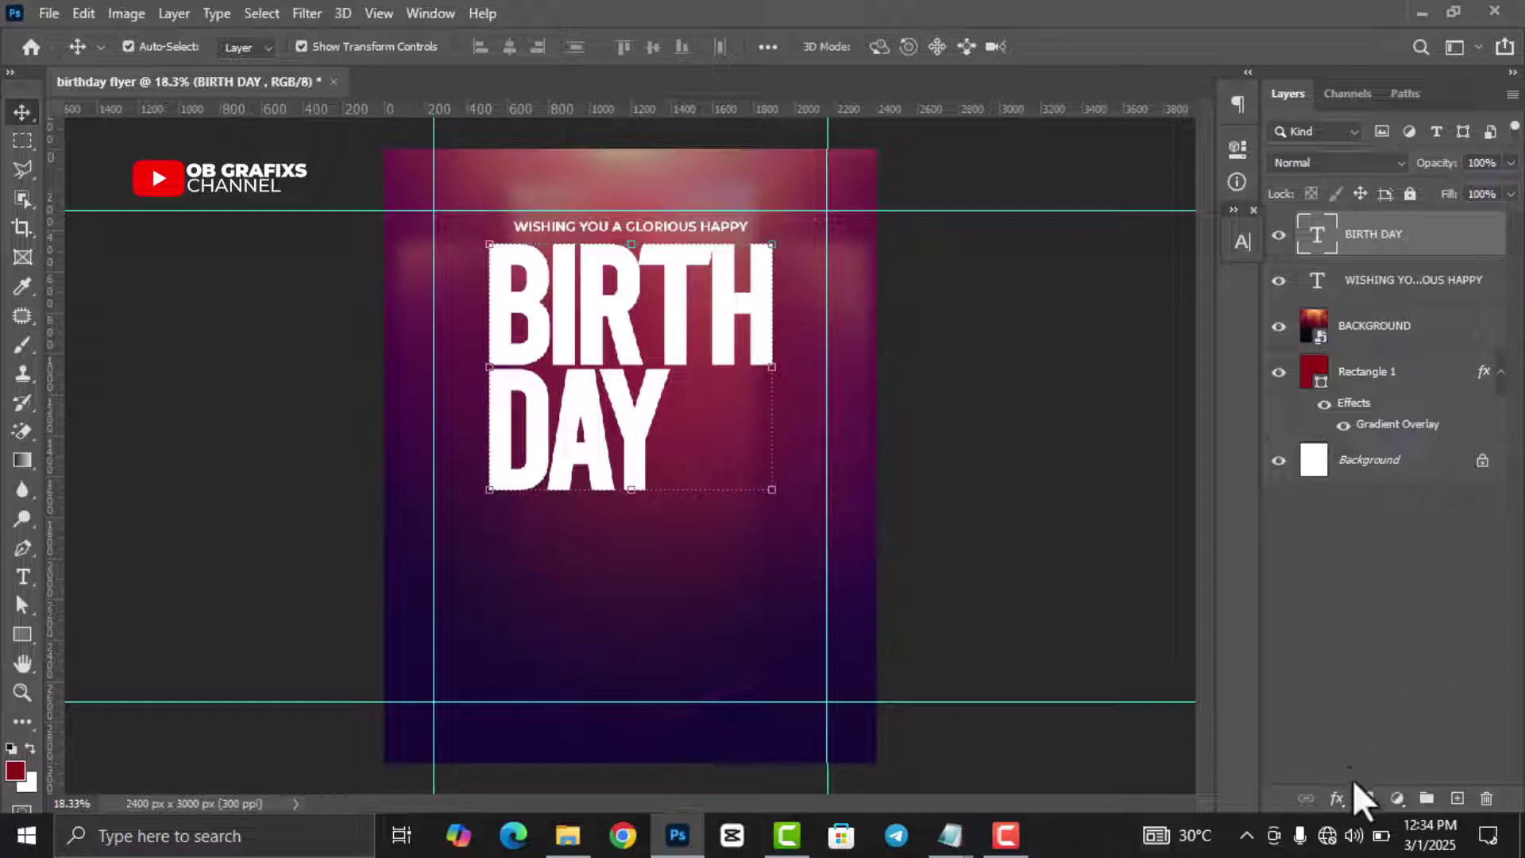
left_click(1333, 801)
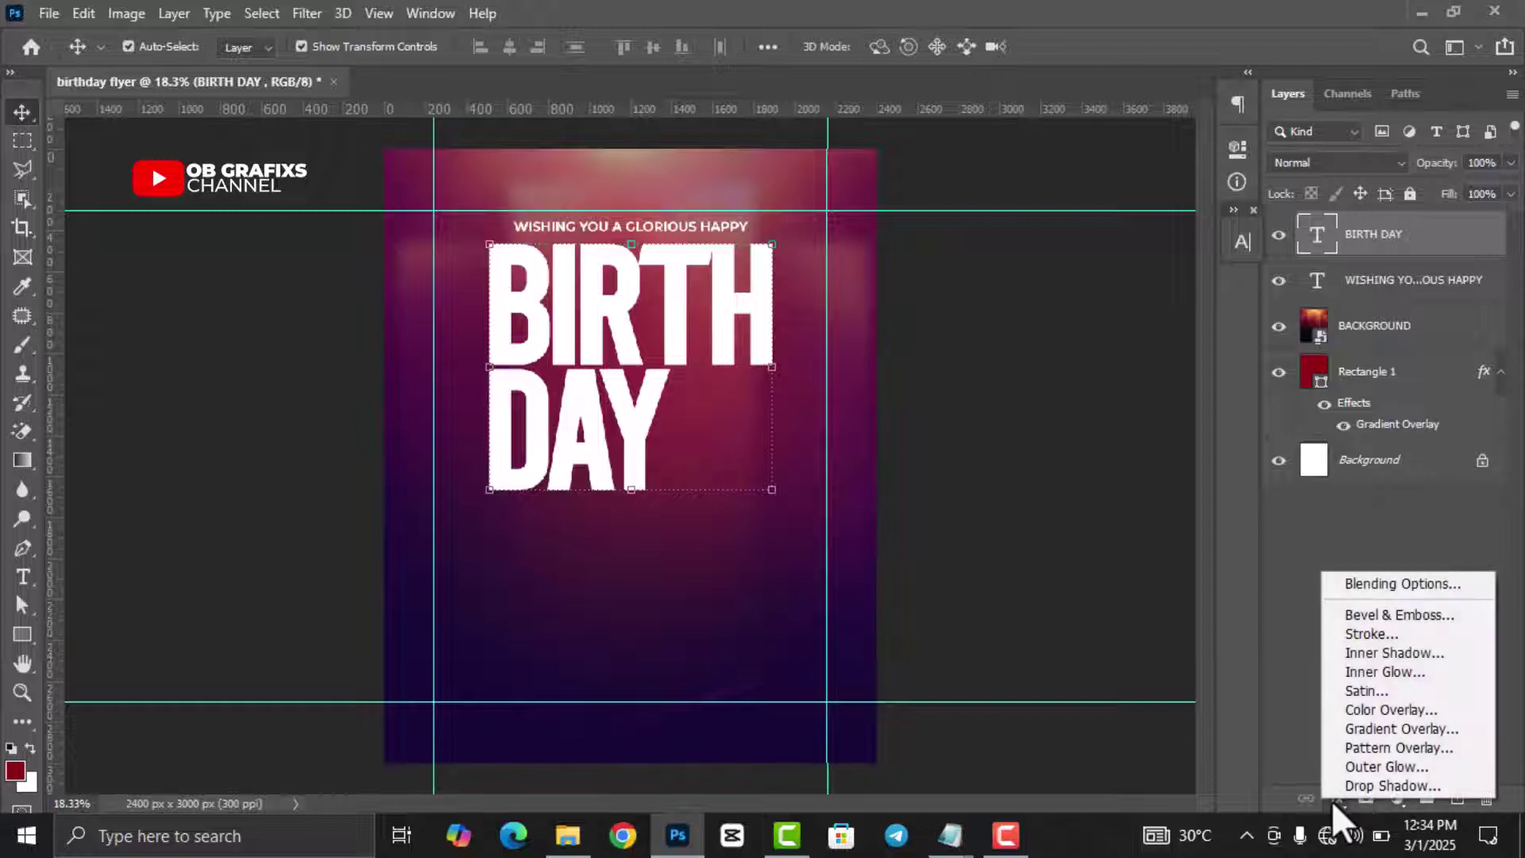
left_click(1383, 736)
Step: Set the gradient stops to peach #fbdca5 and orange #fab742
left_click(1042, 262)
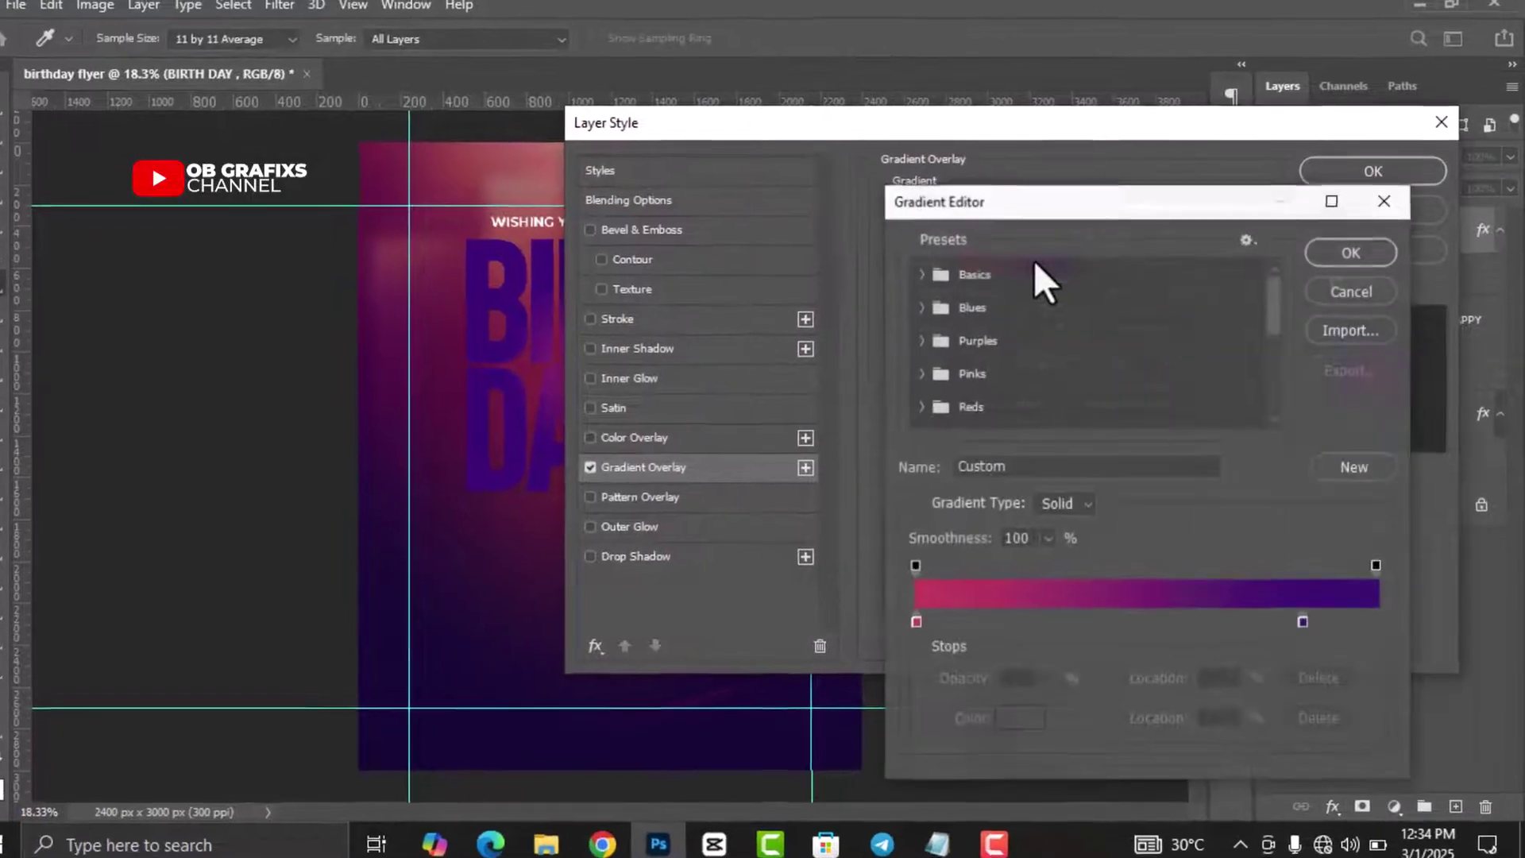
double_click(884, 632)
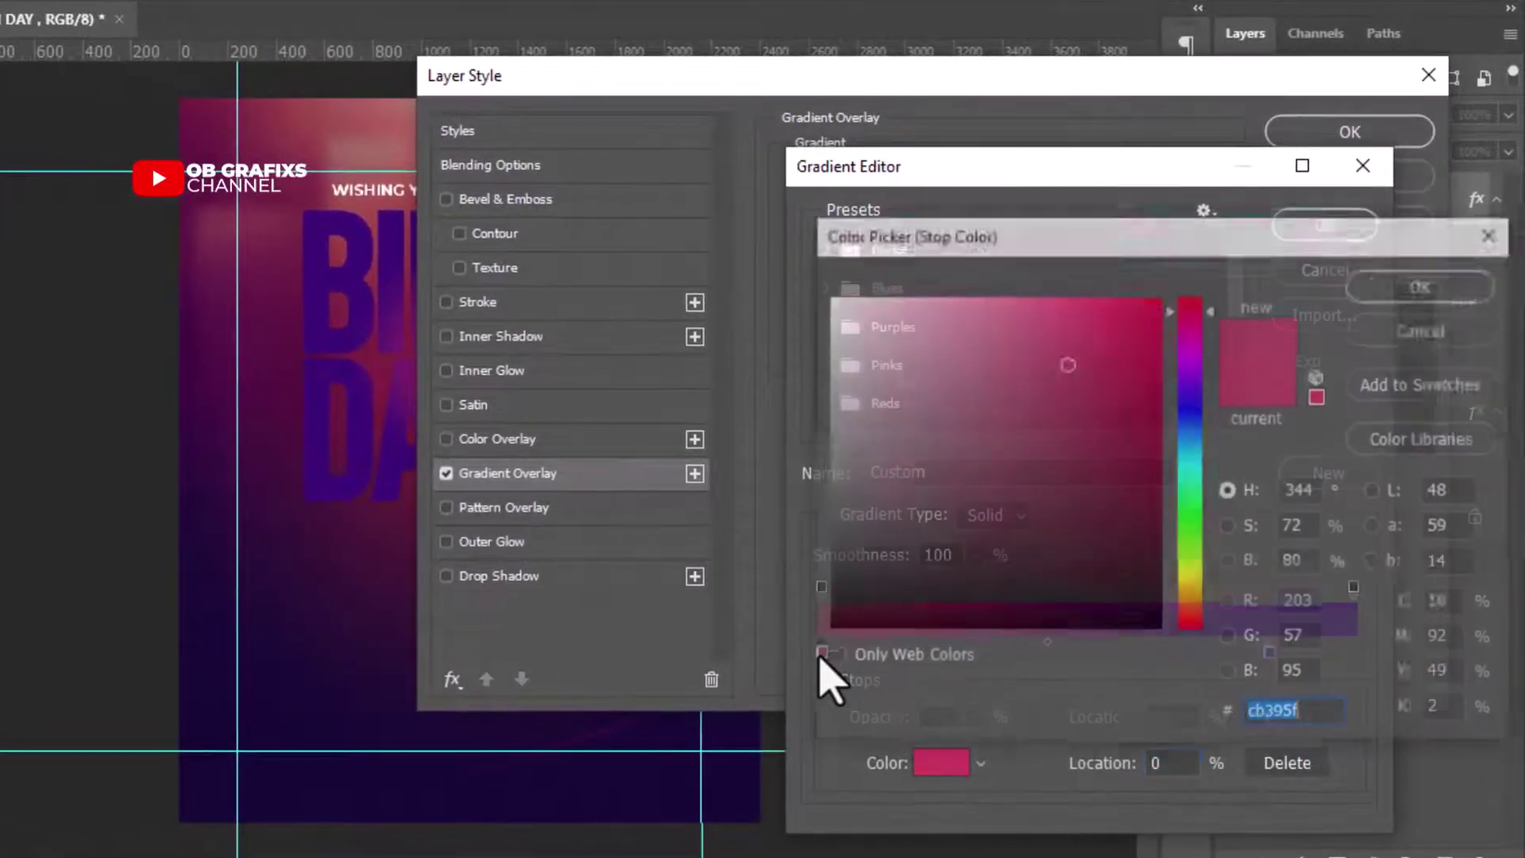
type("f")
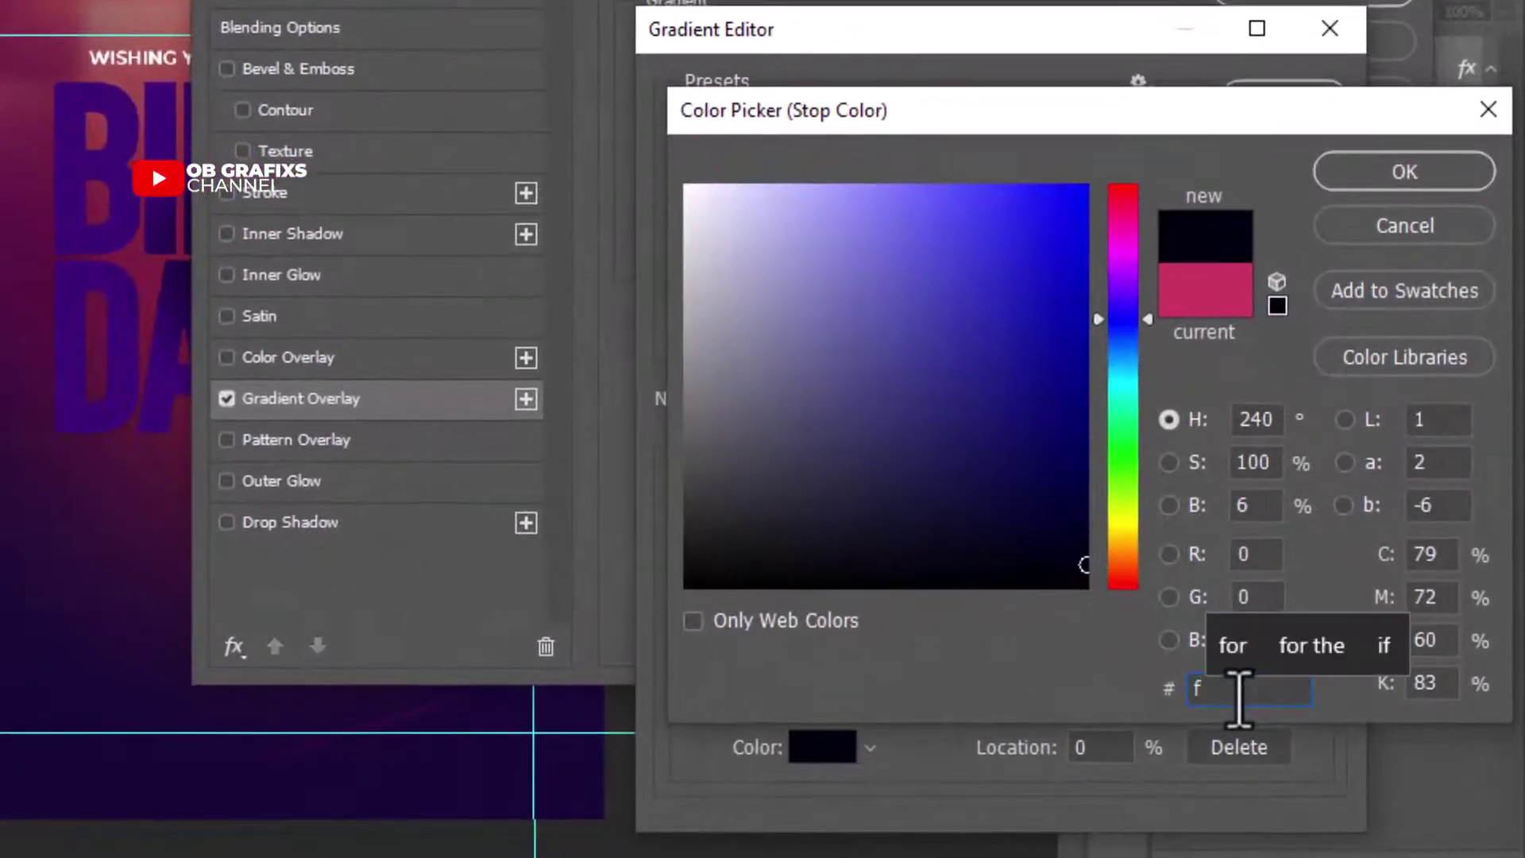
type("bd")
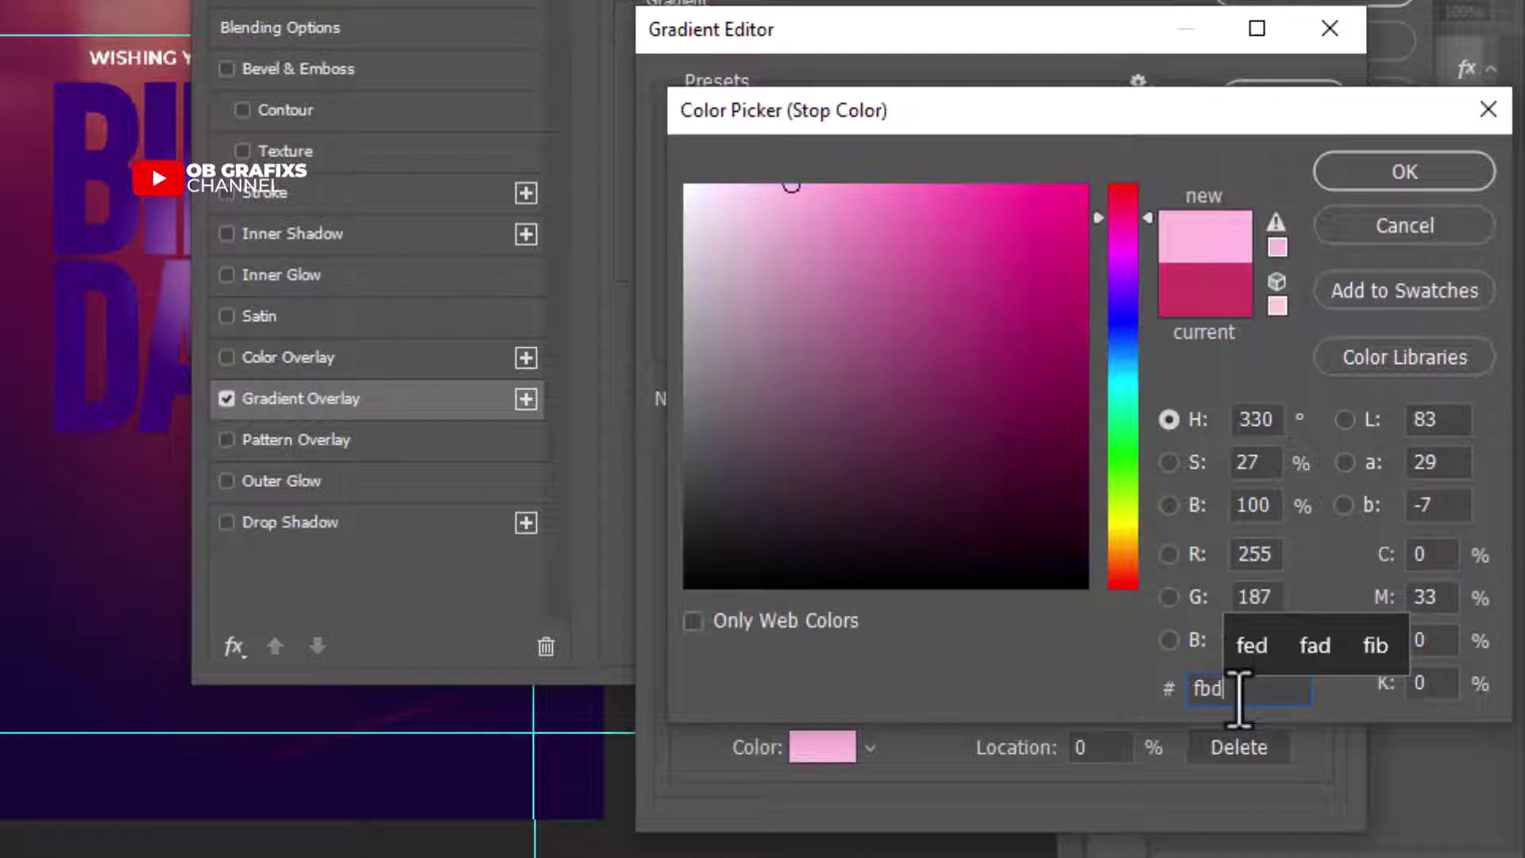
type("ca5")
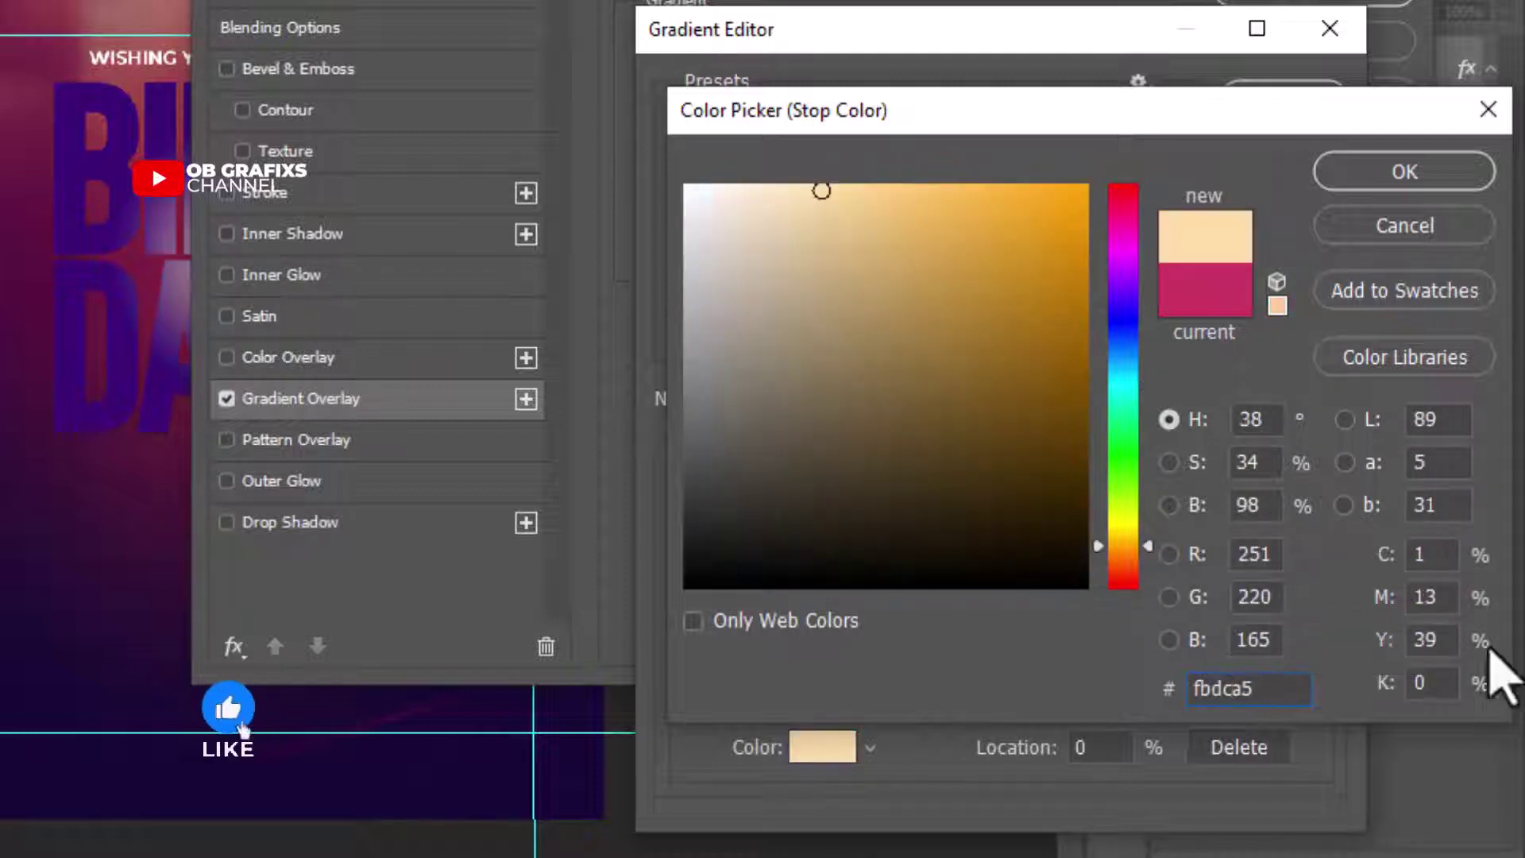
left_click(1378, 179)
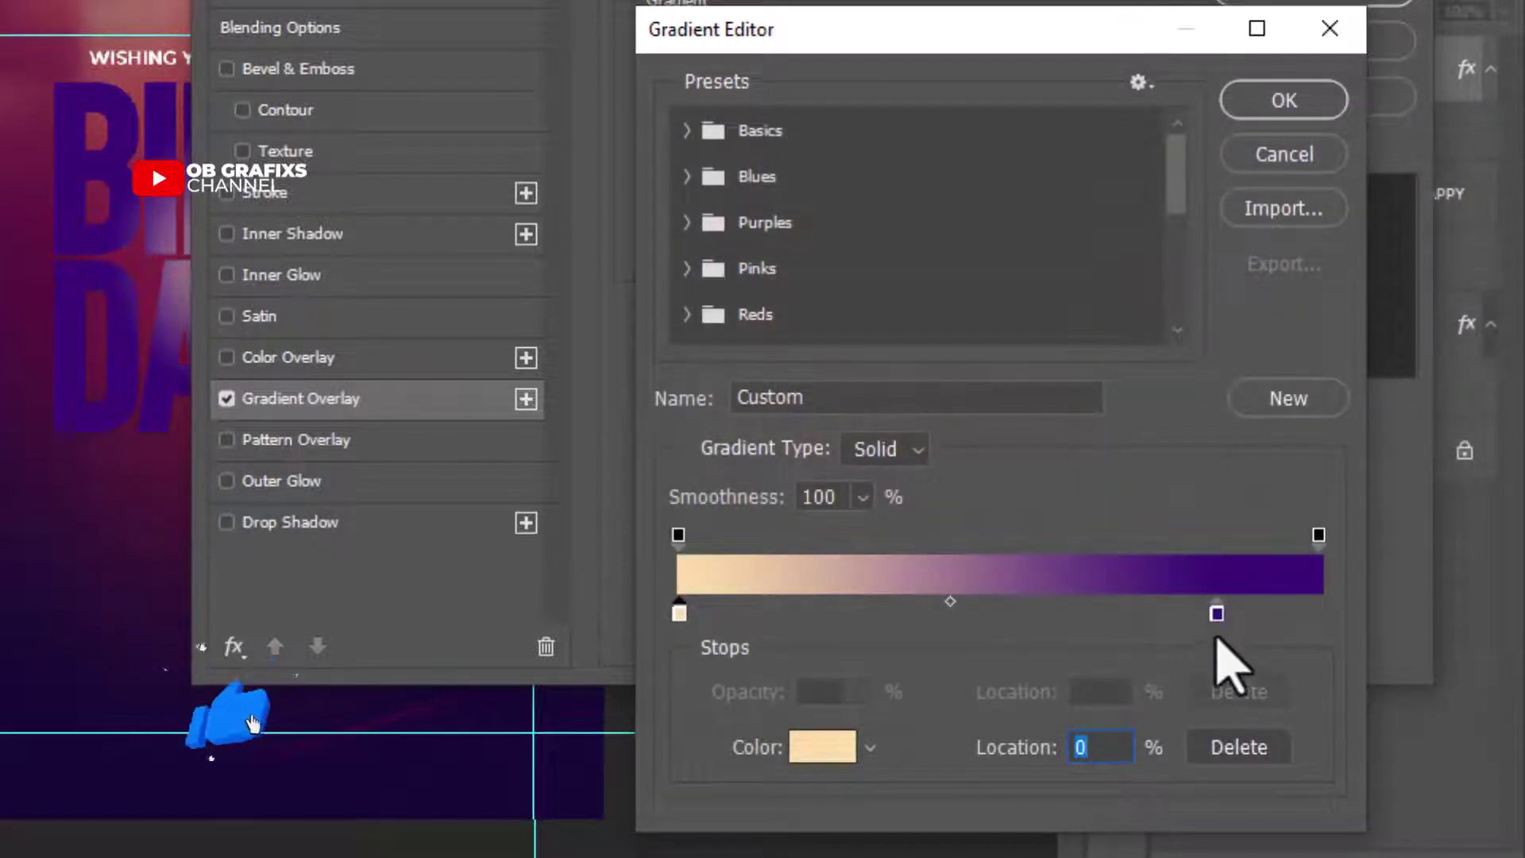
double_click(1217, 614)
type("f")
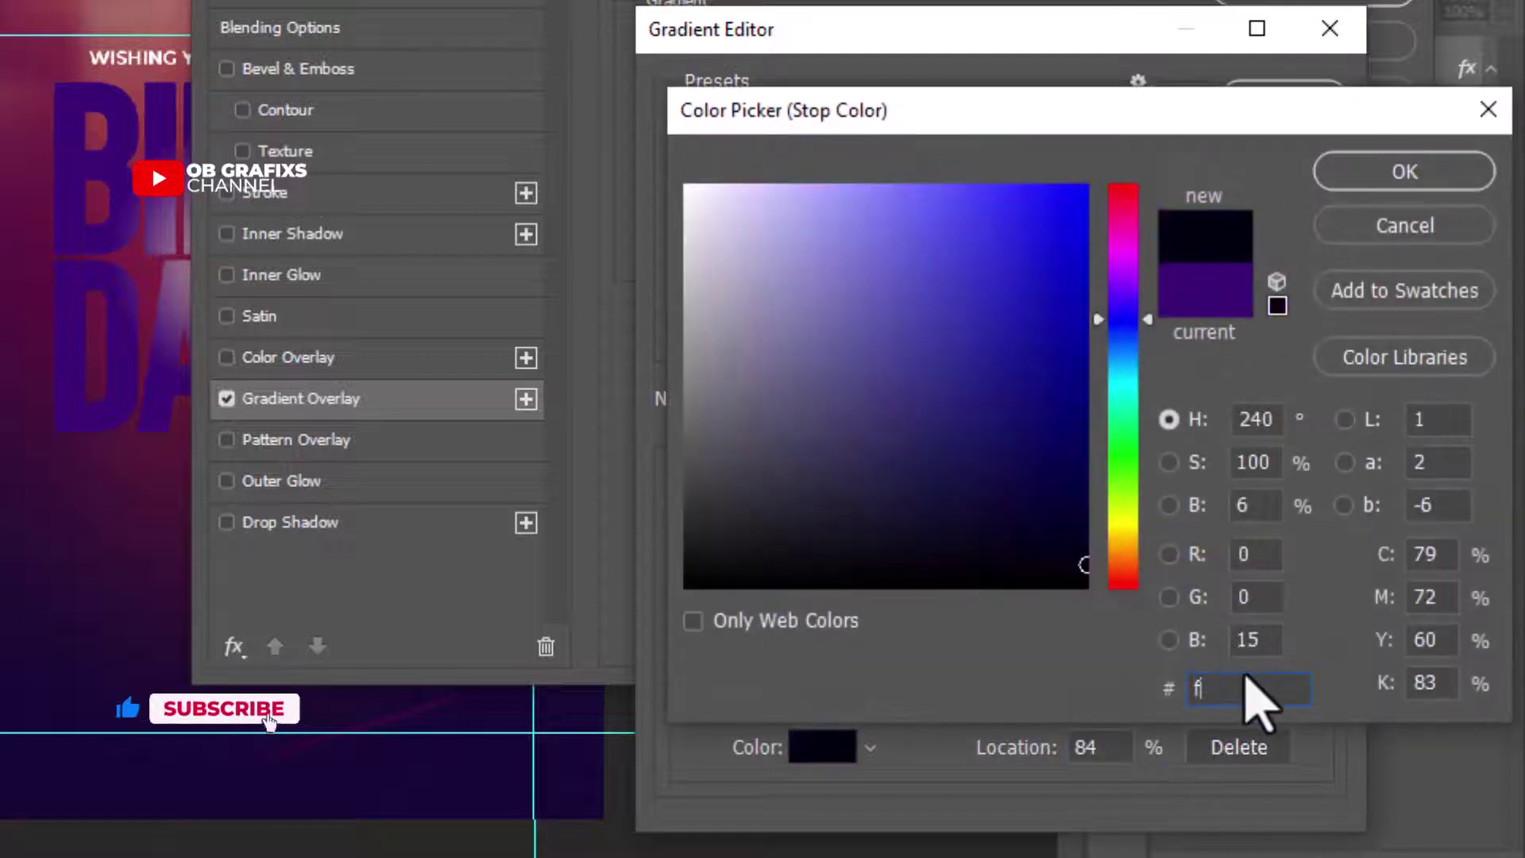
type("ab")
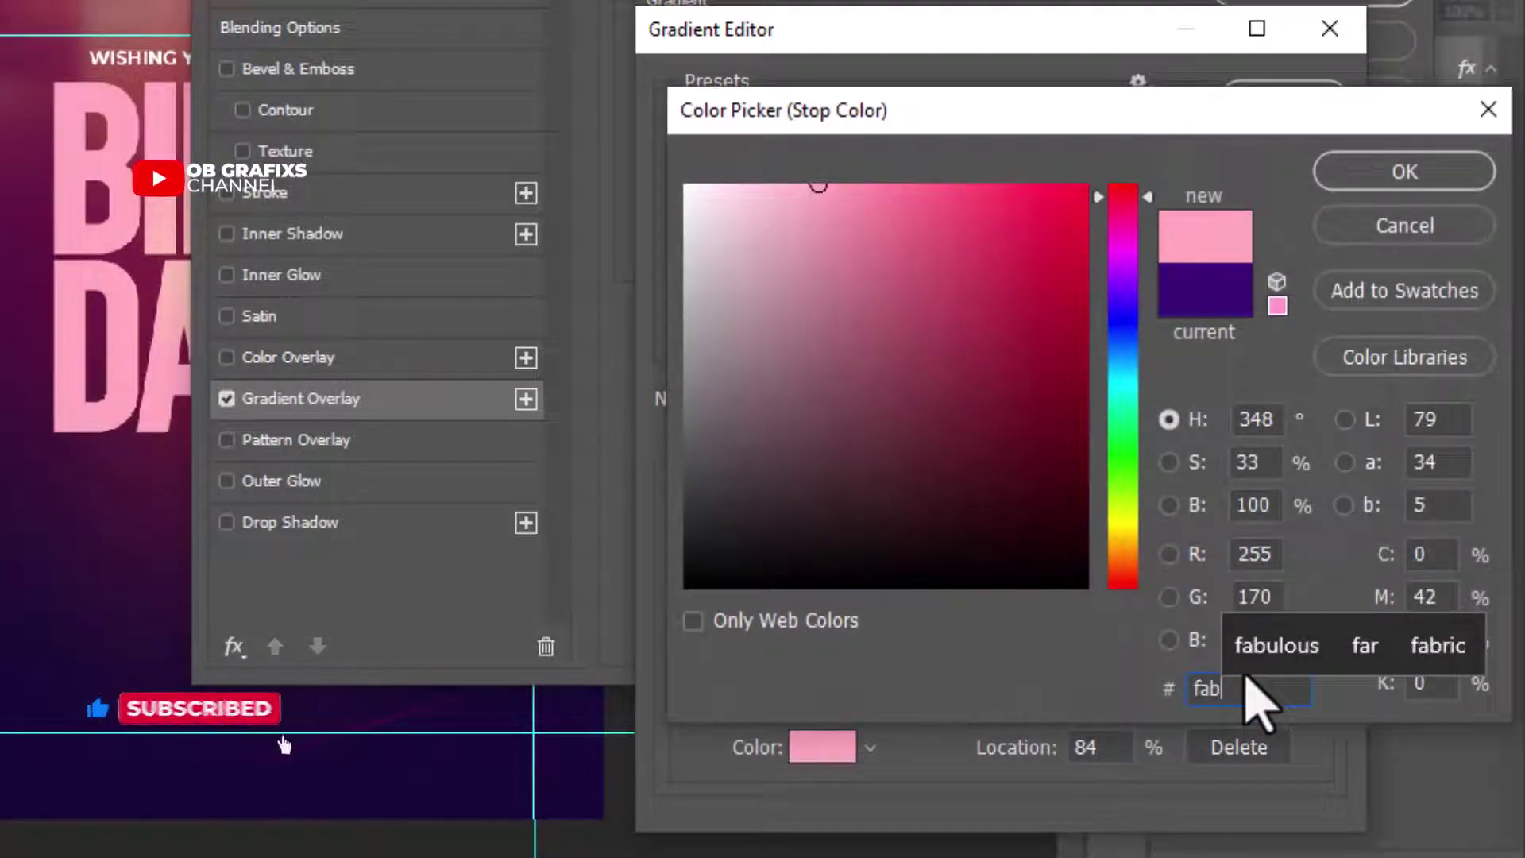
type("74")
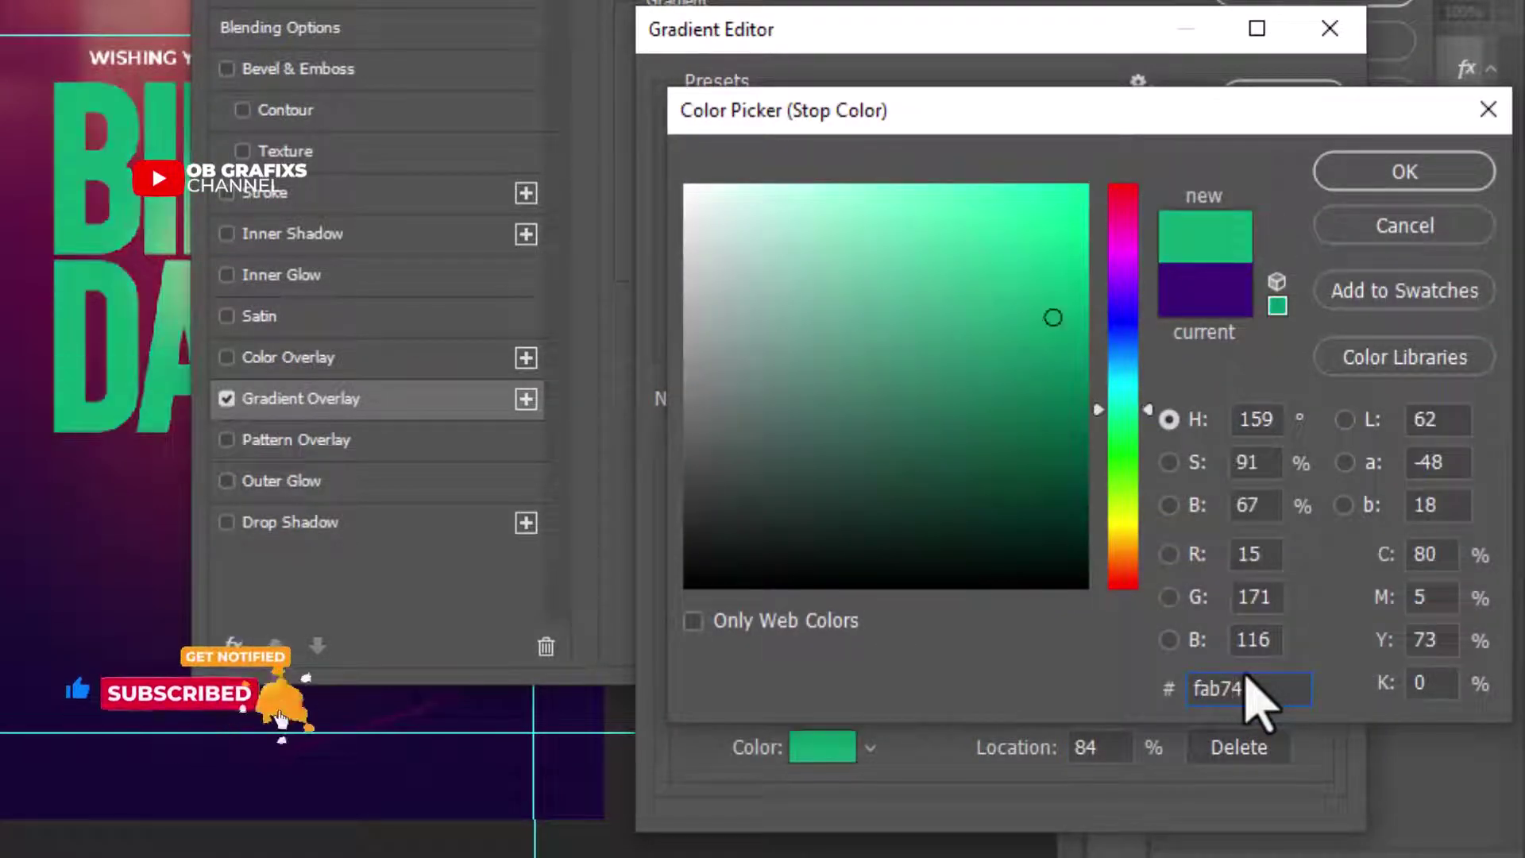
type("2")
left_click(1404, 171)
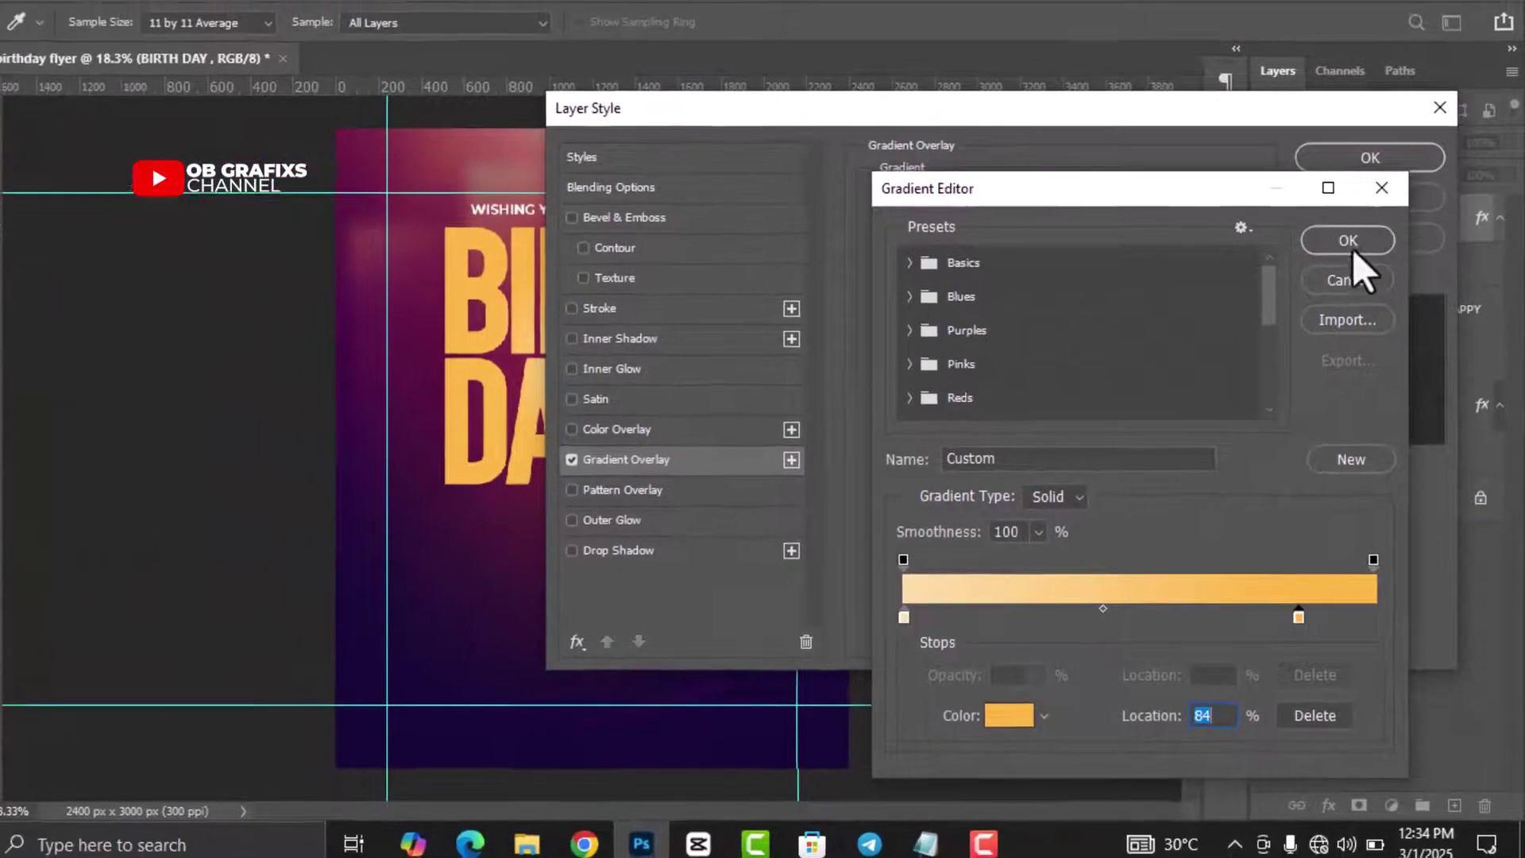
left_click(1328, 197)
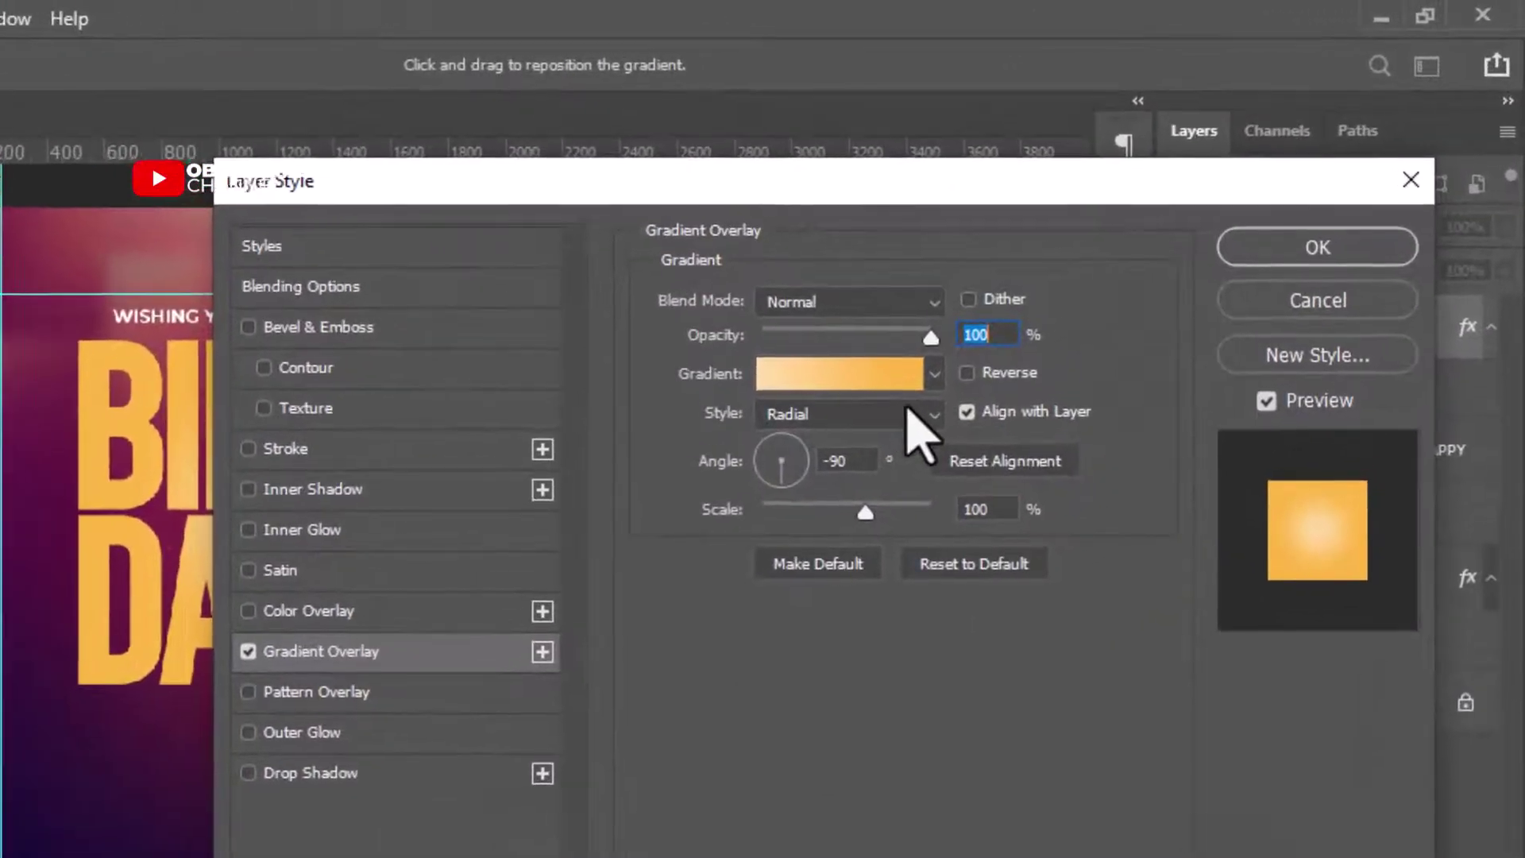
Step: Make the overlay Linear at -164° and apply it; drag PICTURE 1 toward the flyer
left_click(908, 417)
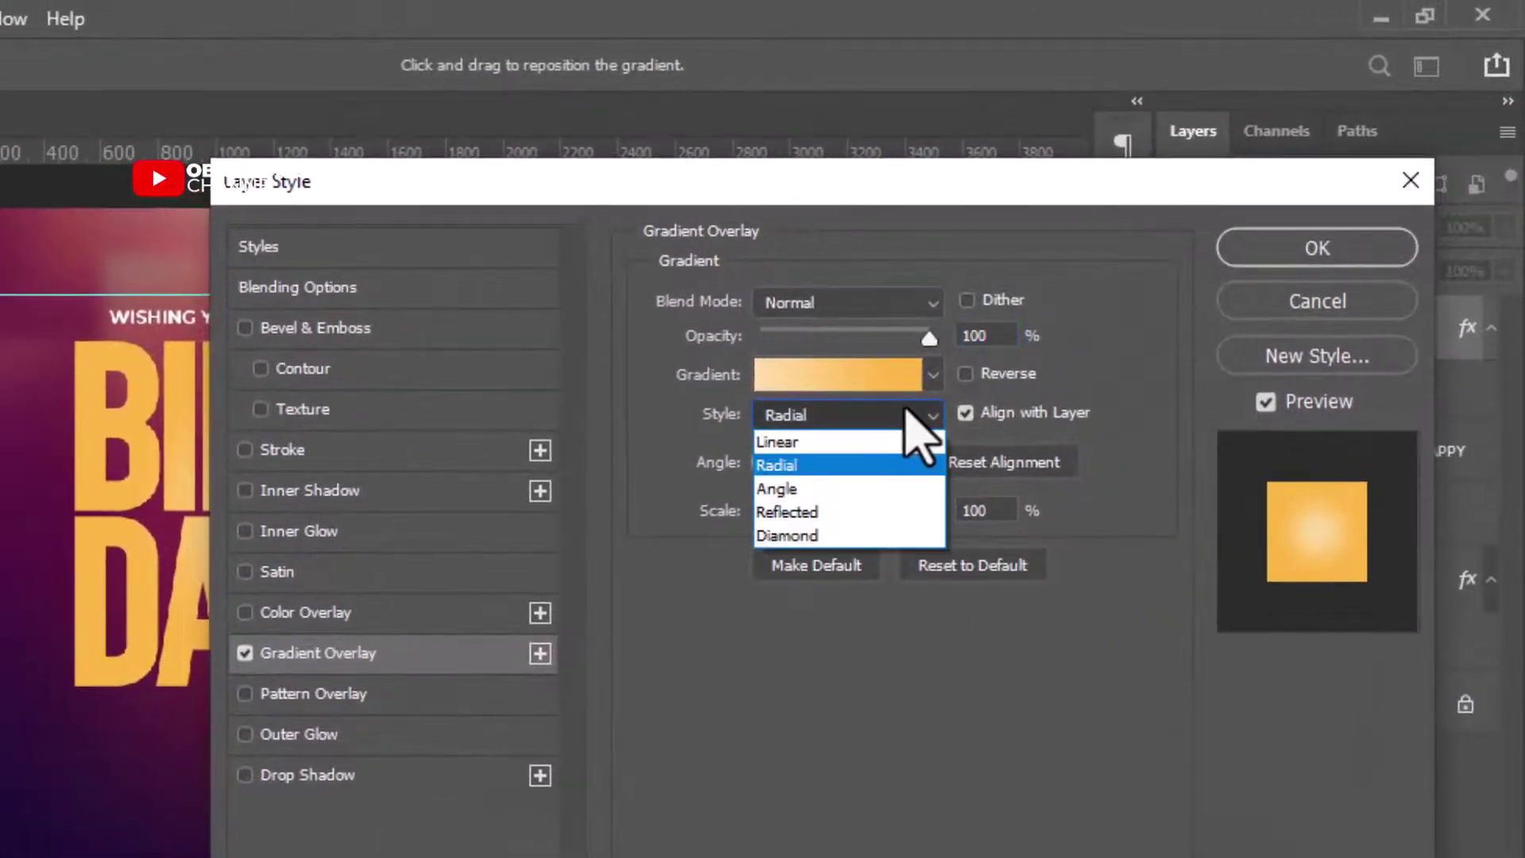
left_click(795, 442)
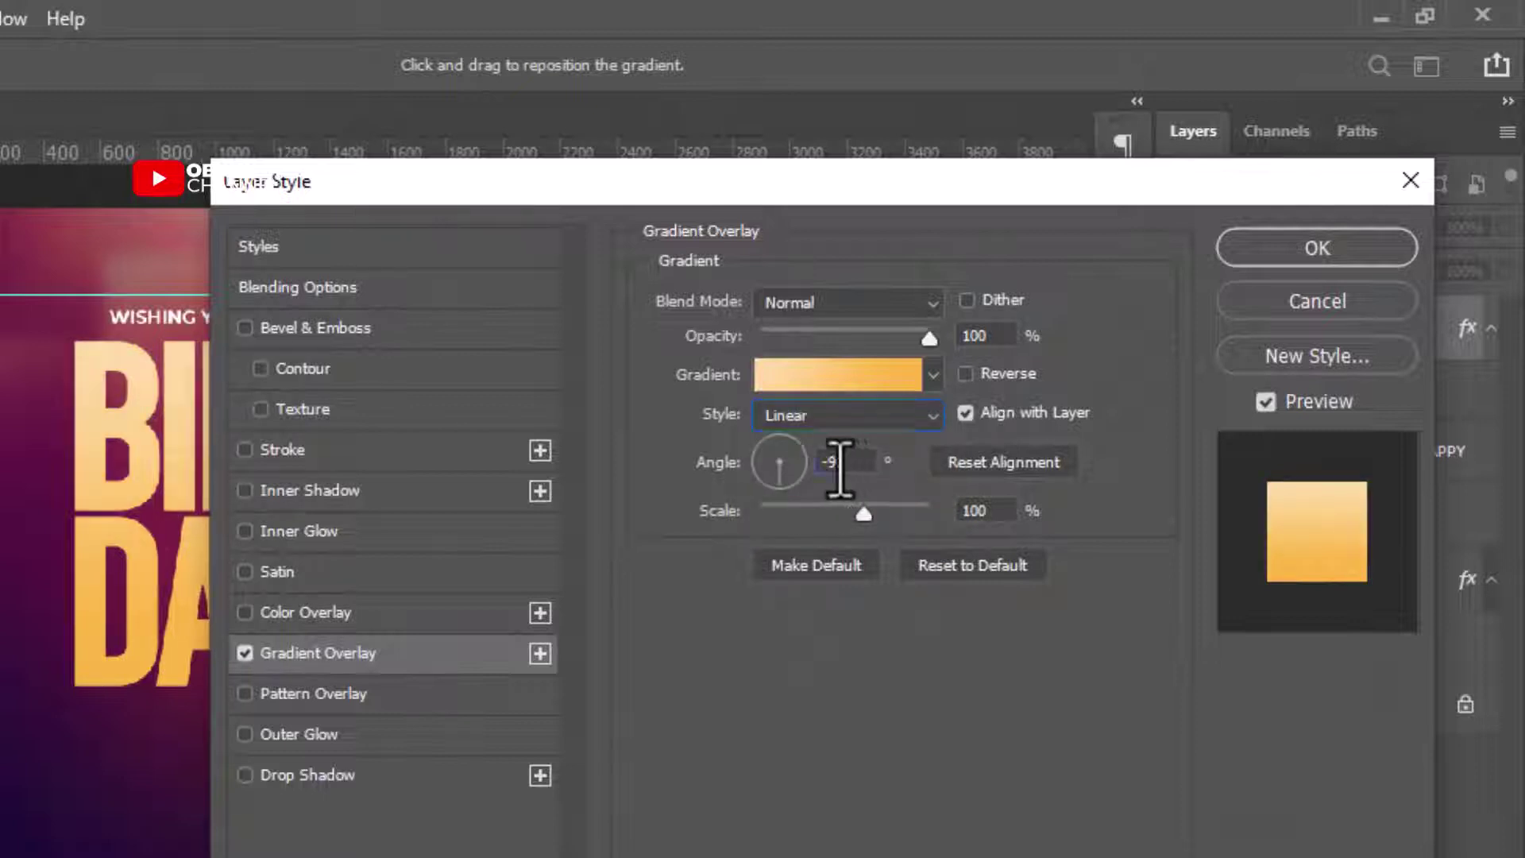
type("-1")
left_click(777, 466)
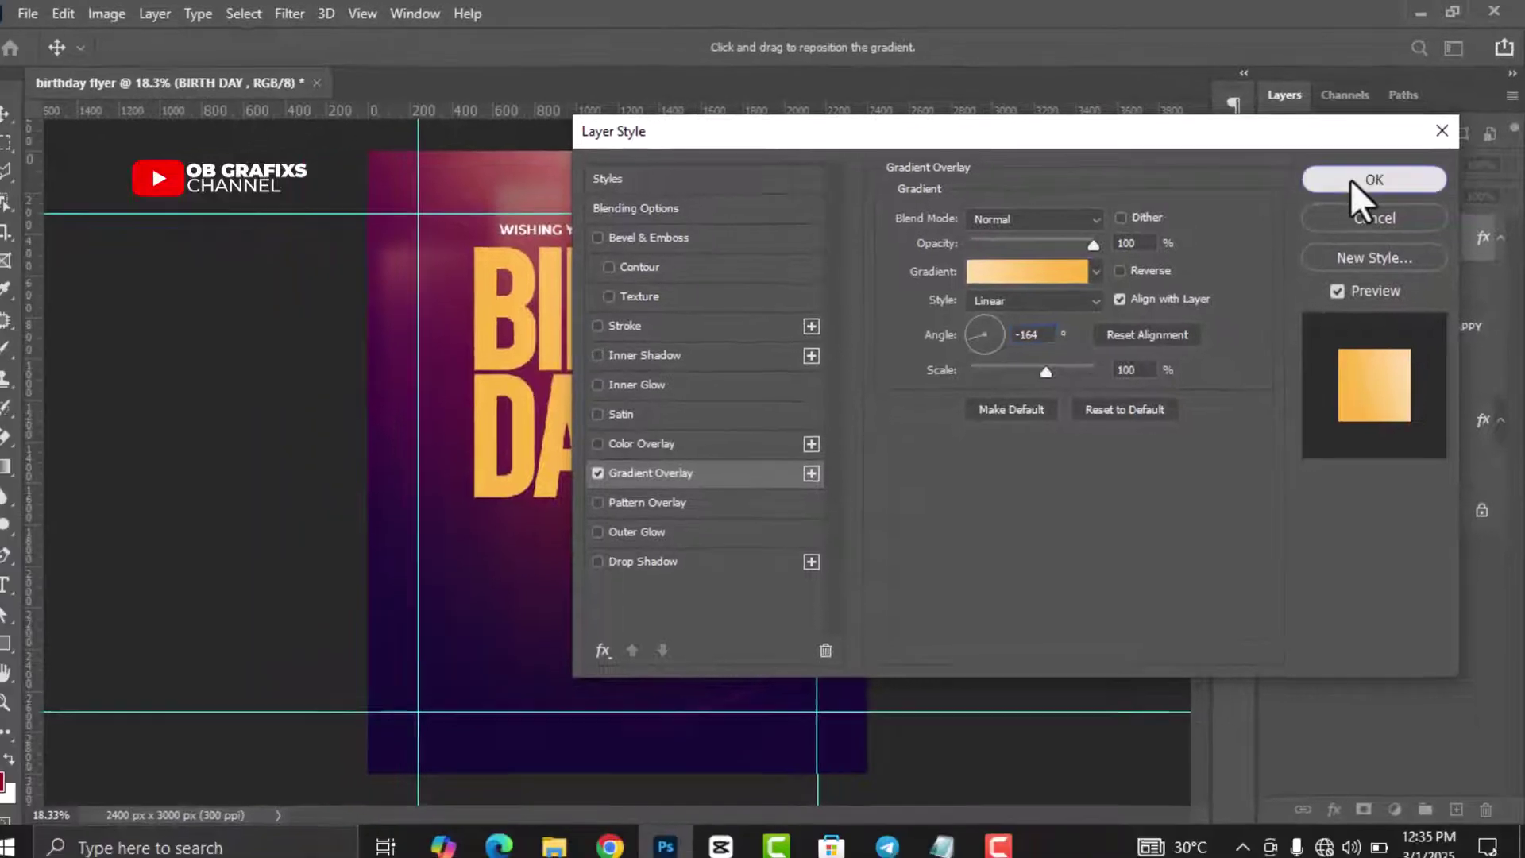
left_click(1350, 179)
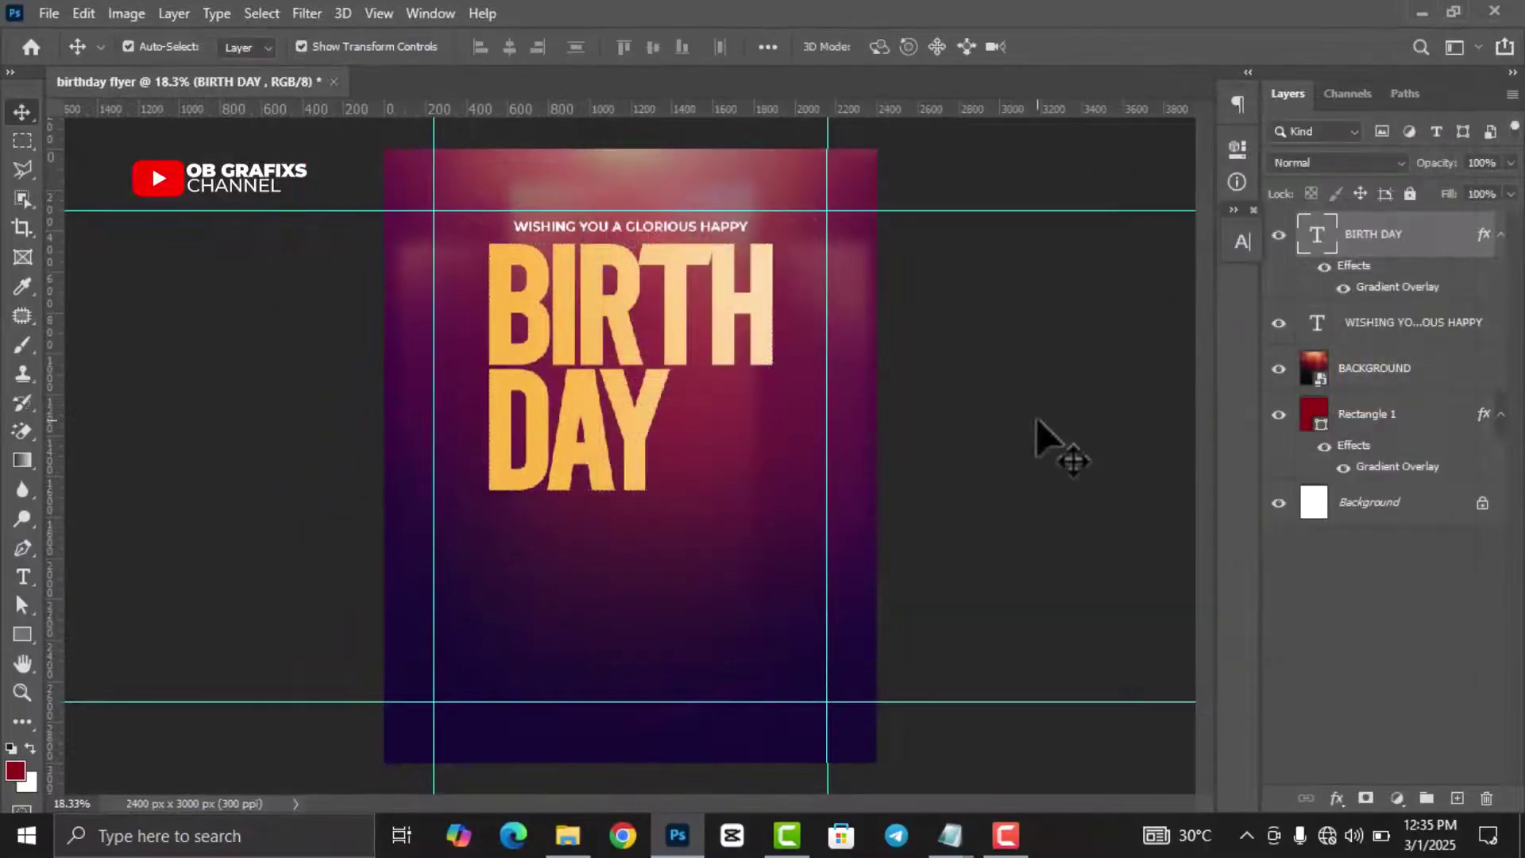
left_click(569, 838)
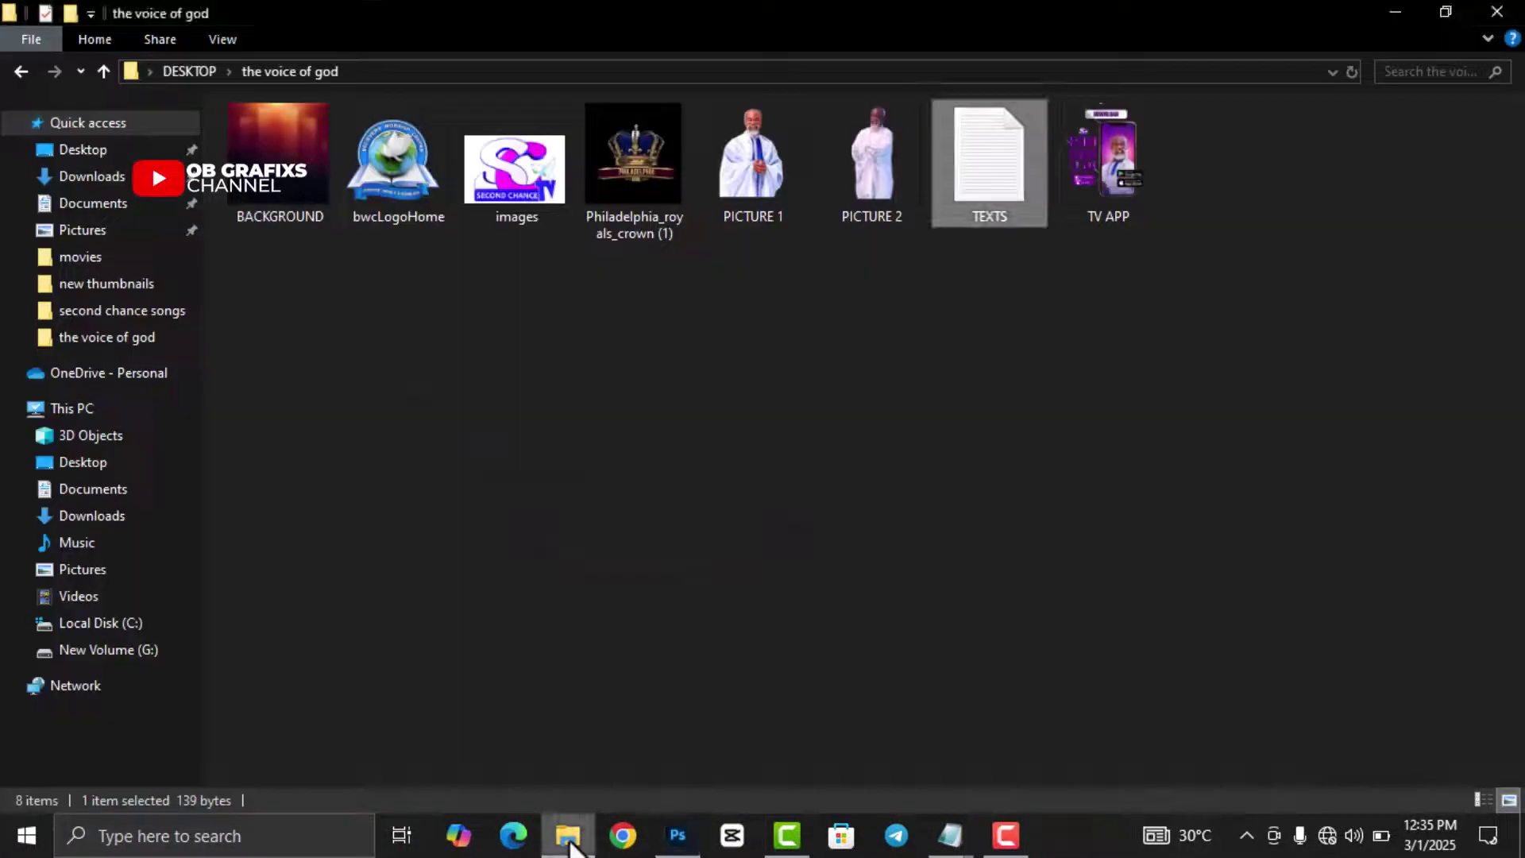
mouse_move(750, 191)
left_mouse_down()
mouse_move(683, 844)
mouse_move(646, 608)
left_mouse_up()
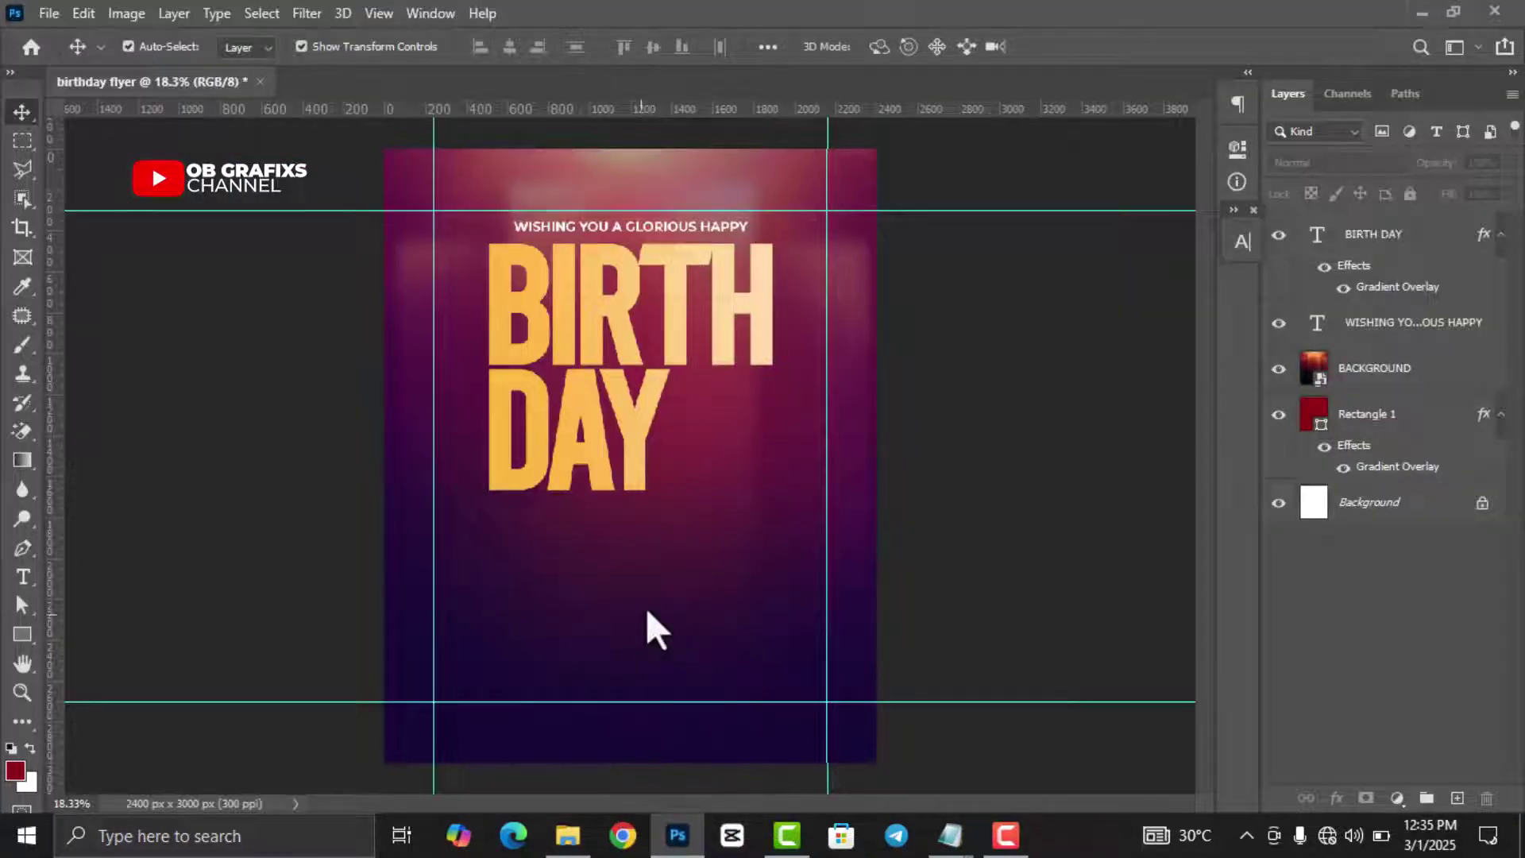
Step: Scale and place the PICTURE 1 portrait in the lower flyer, then shift BIRTH DAY left
left_click_drag(459, 629, 324, 767)
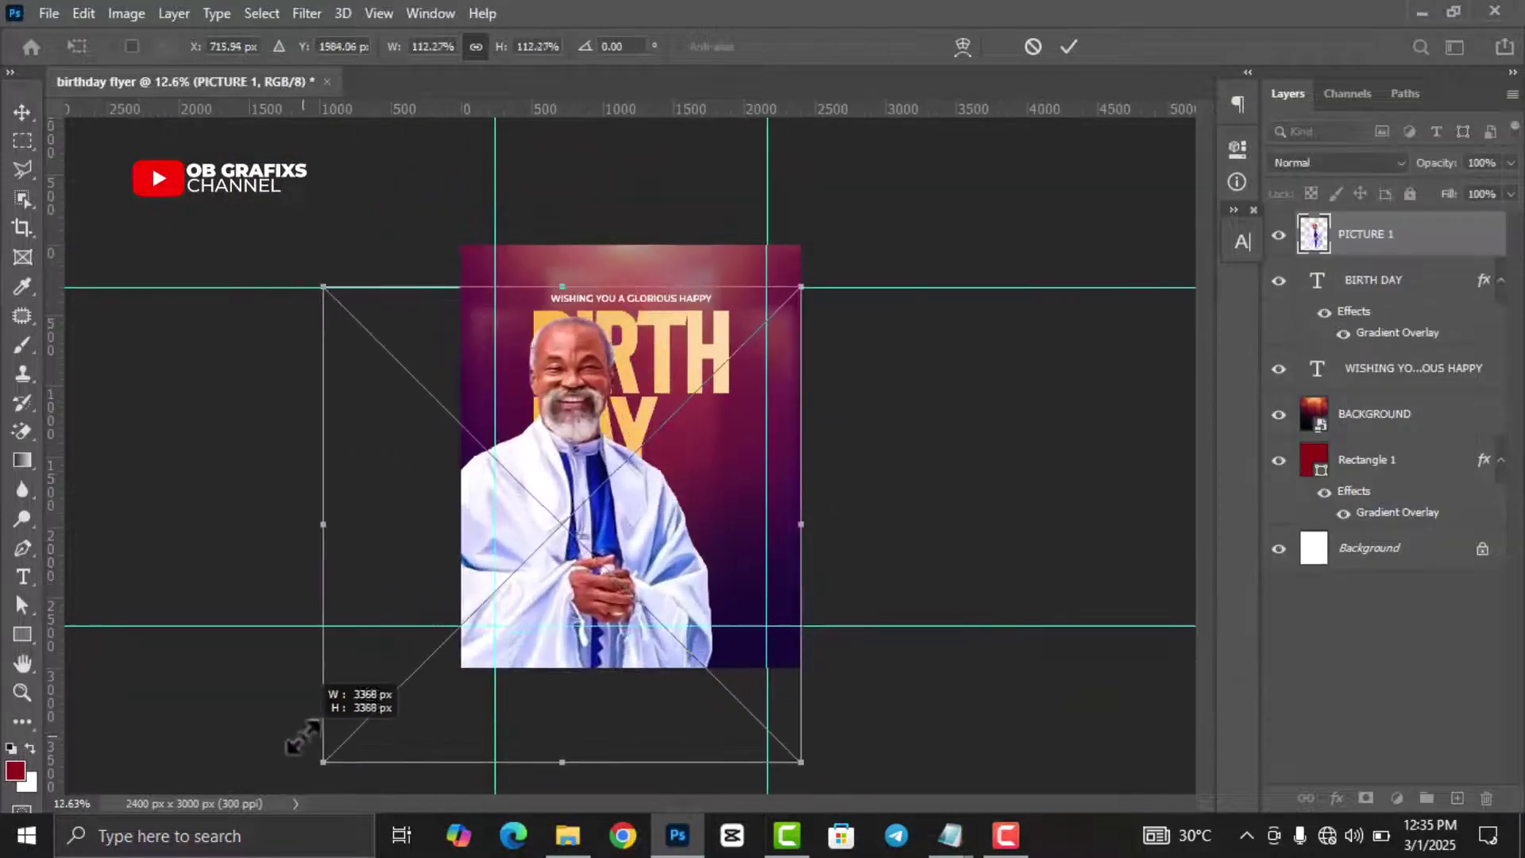
left_click_drag(575, 622, 645, 629)
left_click(1070, 49)
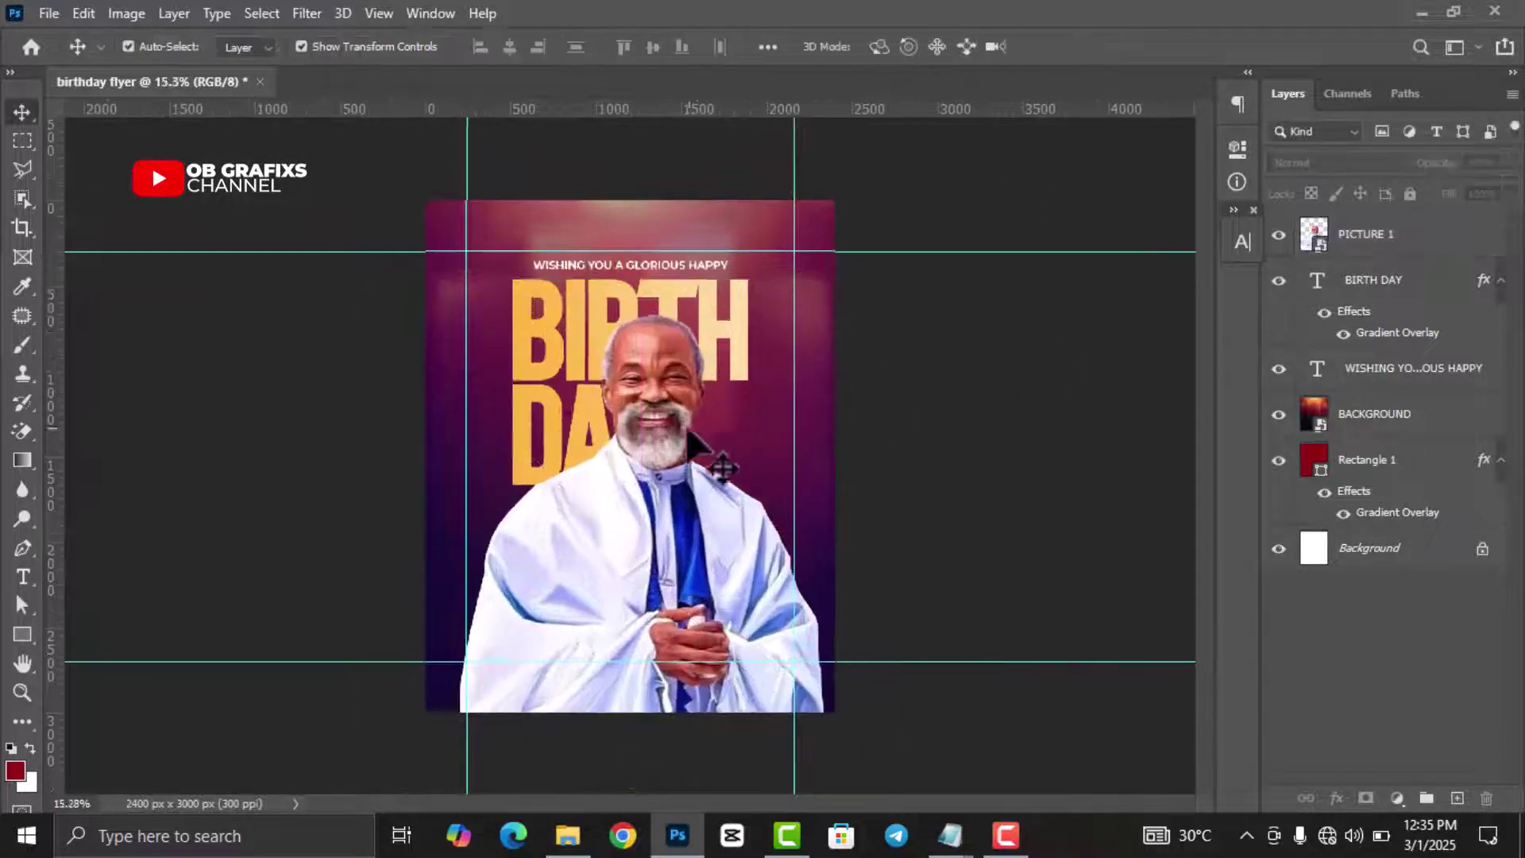
left_click_drag(727, 342, 705, 342)
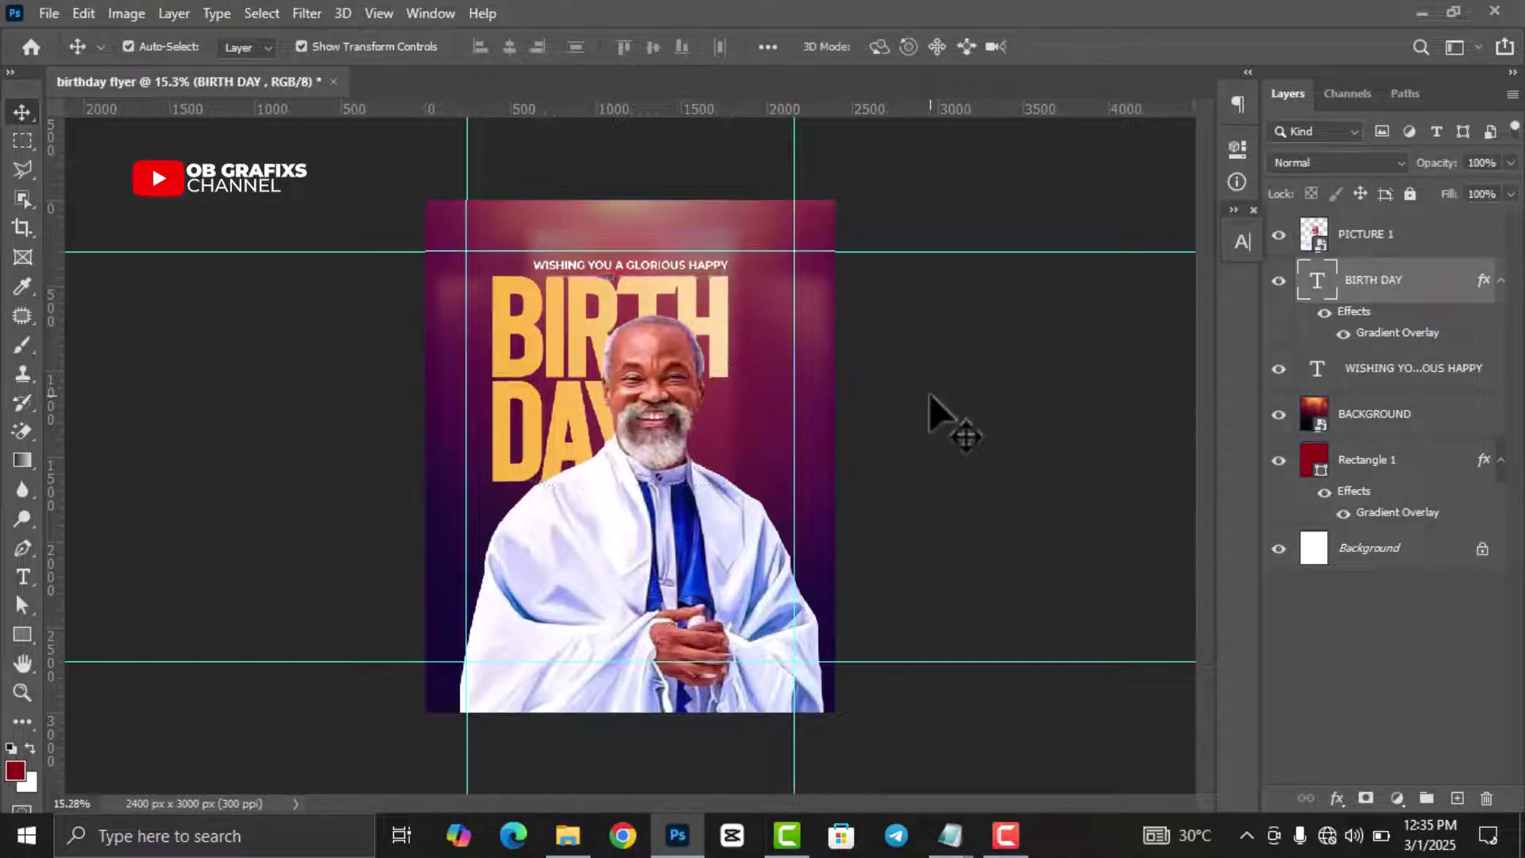
key("ctrl+plus")
Step: Place PICTURE 2 on the right, behind PICTURE 1 in the layer stack, at 60% opacity
left_click(665, 757)
left_click(573, 849)
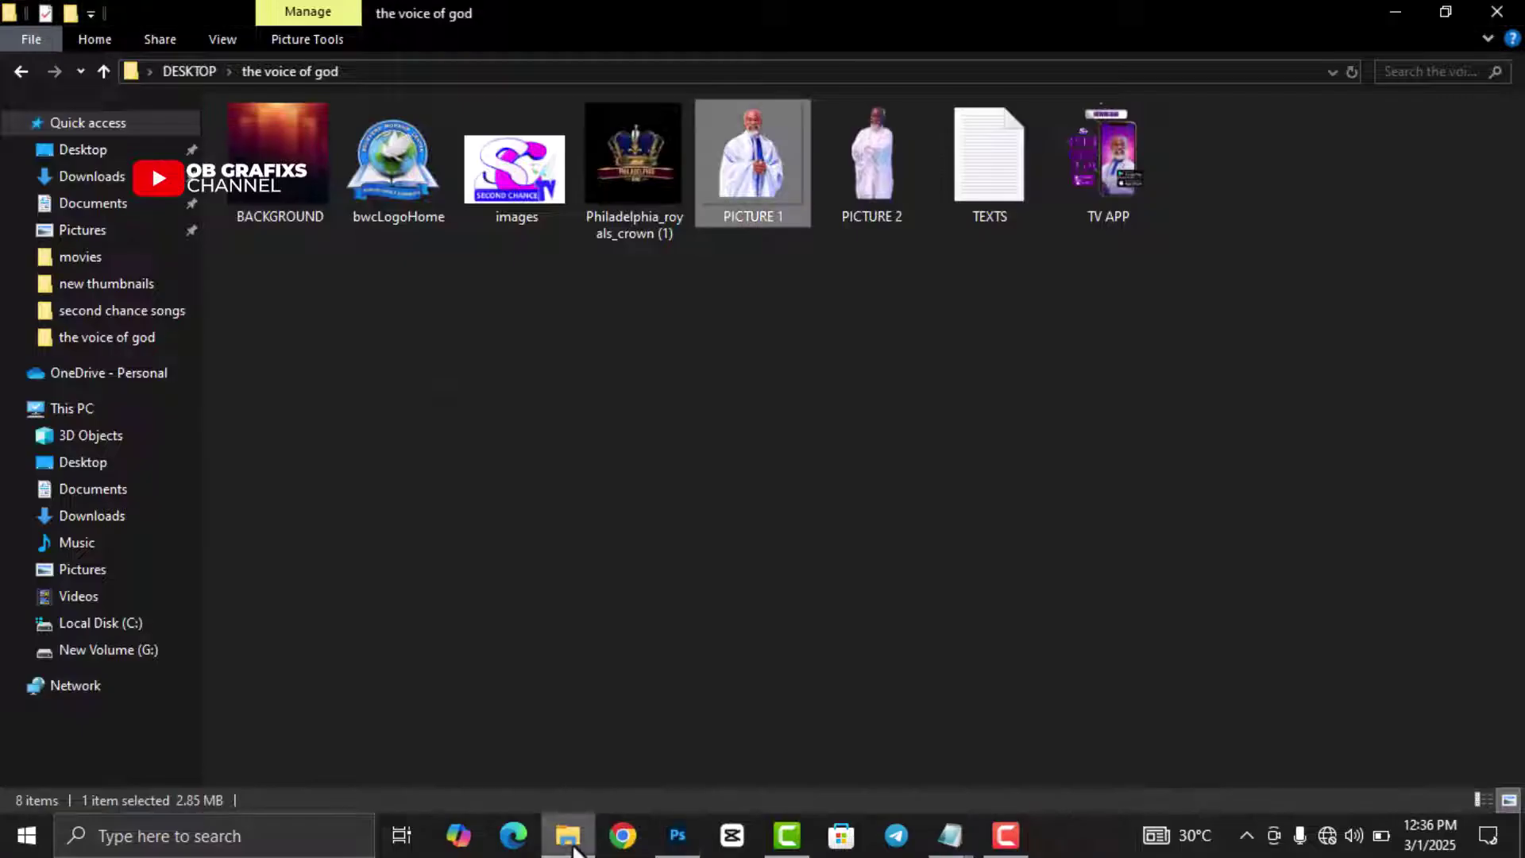
mouse_move(870, 198)
left_mouse_down()
mouse_move(878, 169)
mouse_move(745, 598)
left_mouse_up()
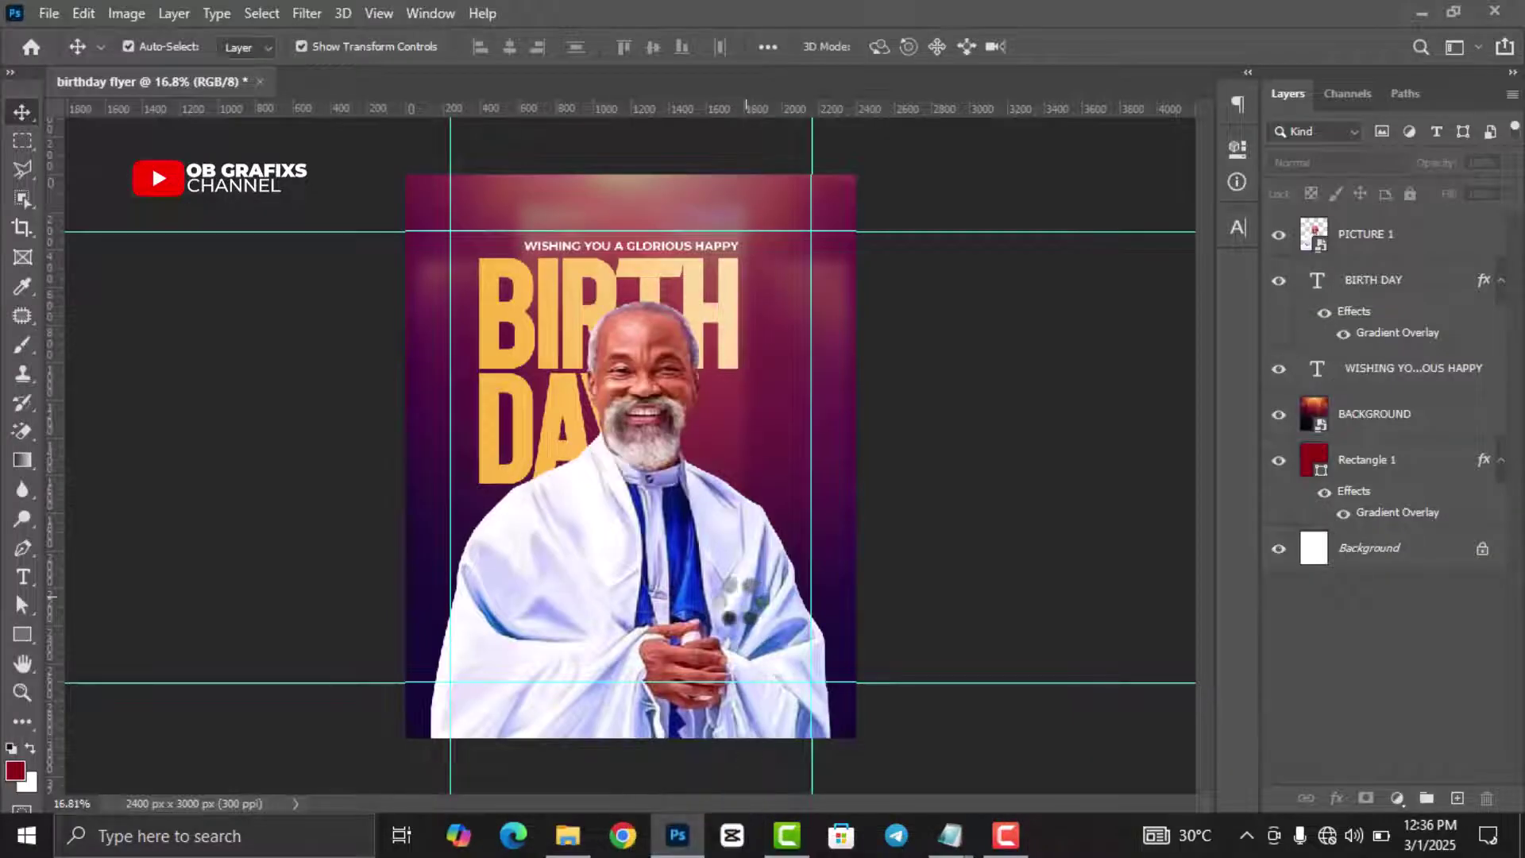
left_click_drag(664, 498, 759, 516)
left_click(1068, 46)
left_click_drag(1378, 258, 1383, 291)
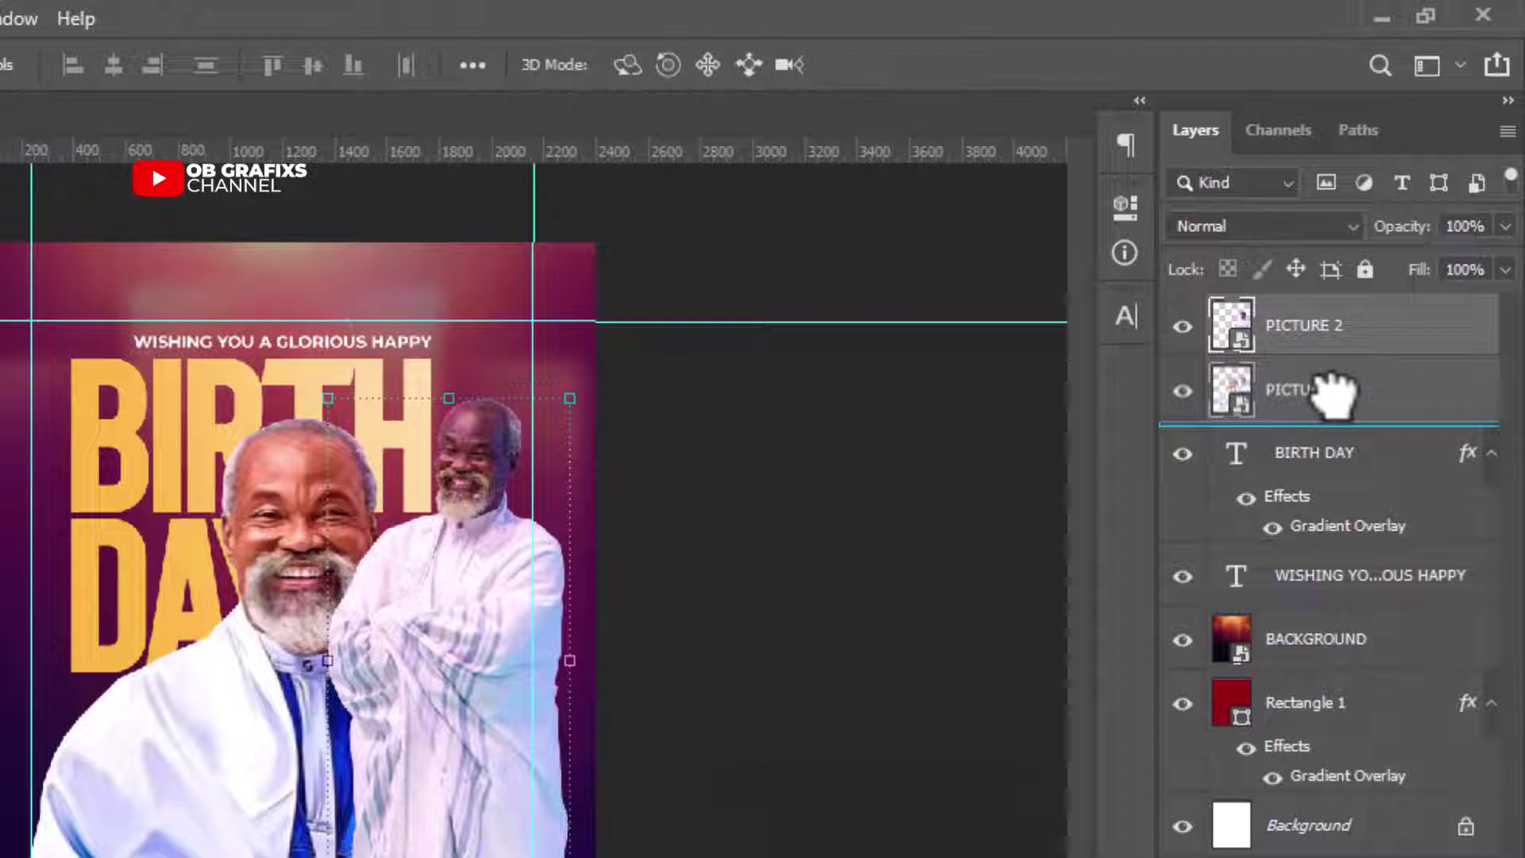
left_click_drag(1334, 392, 1334, 392)
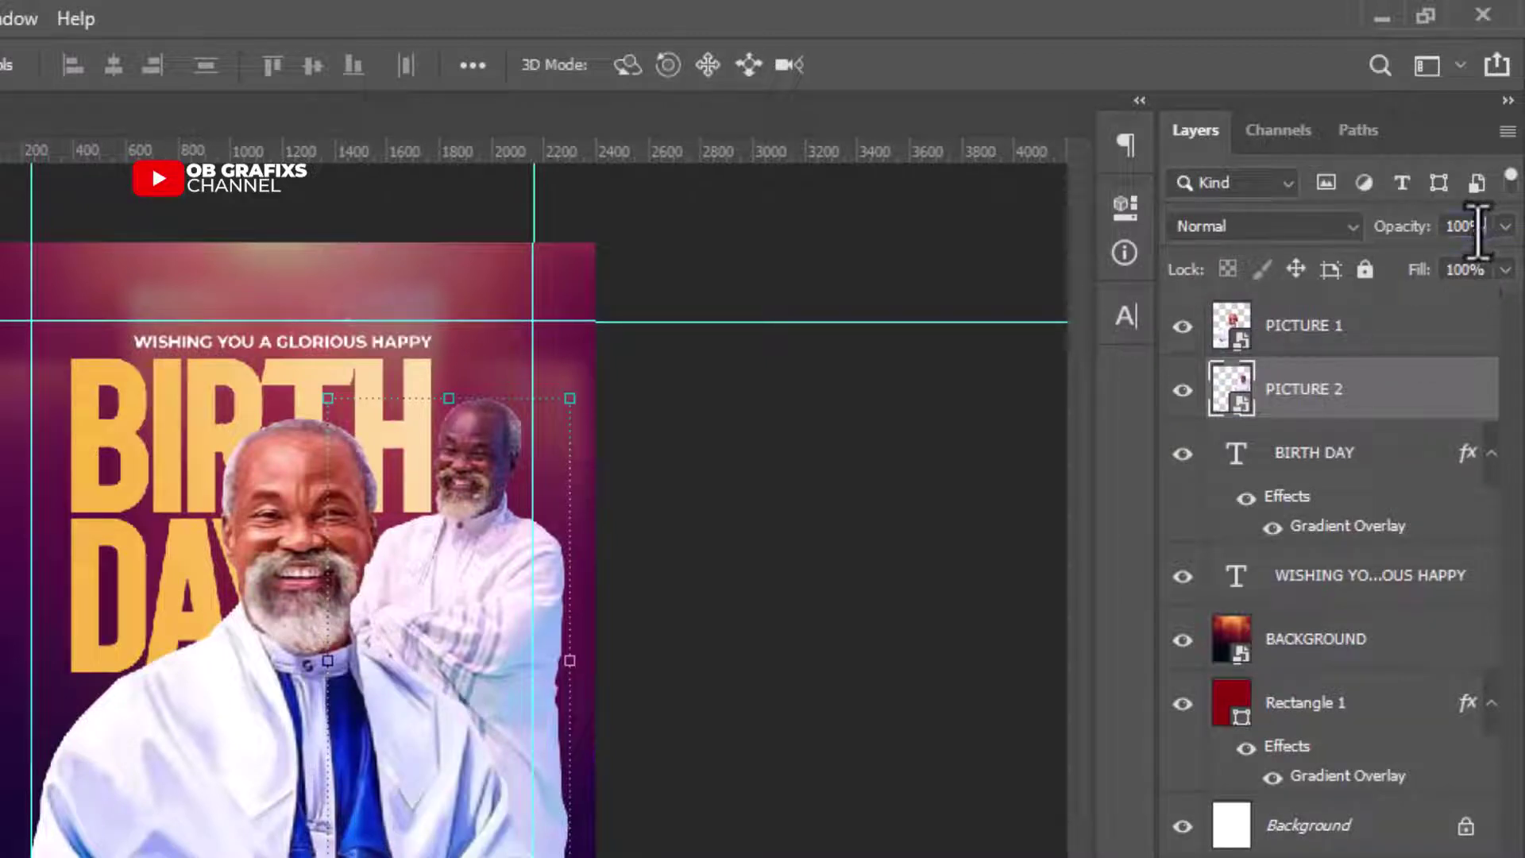
type("60")
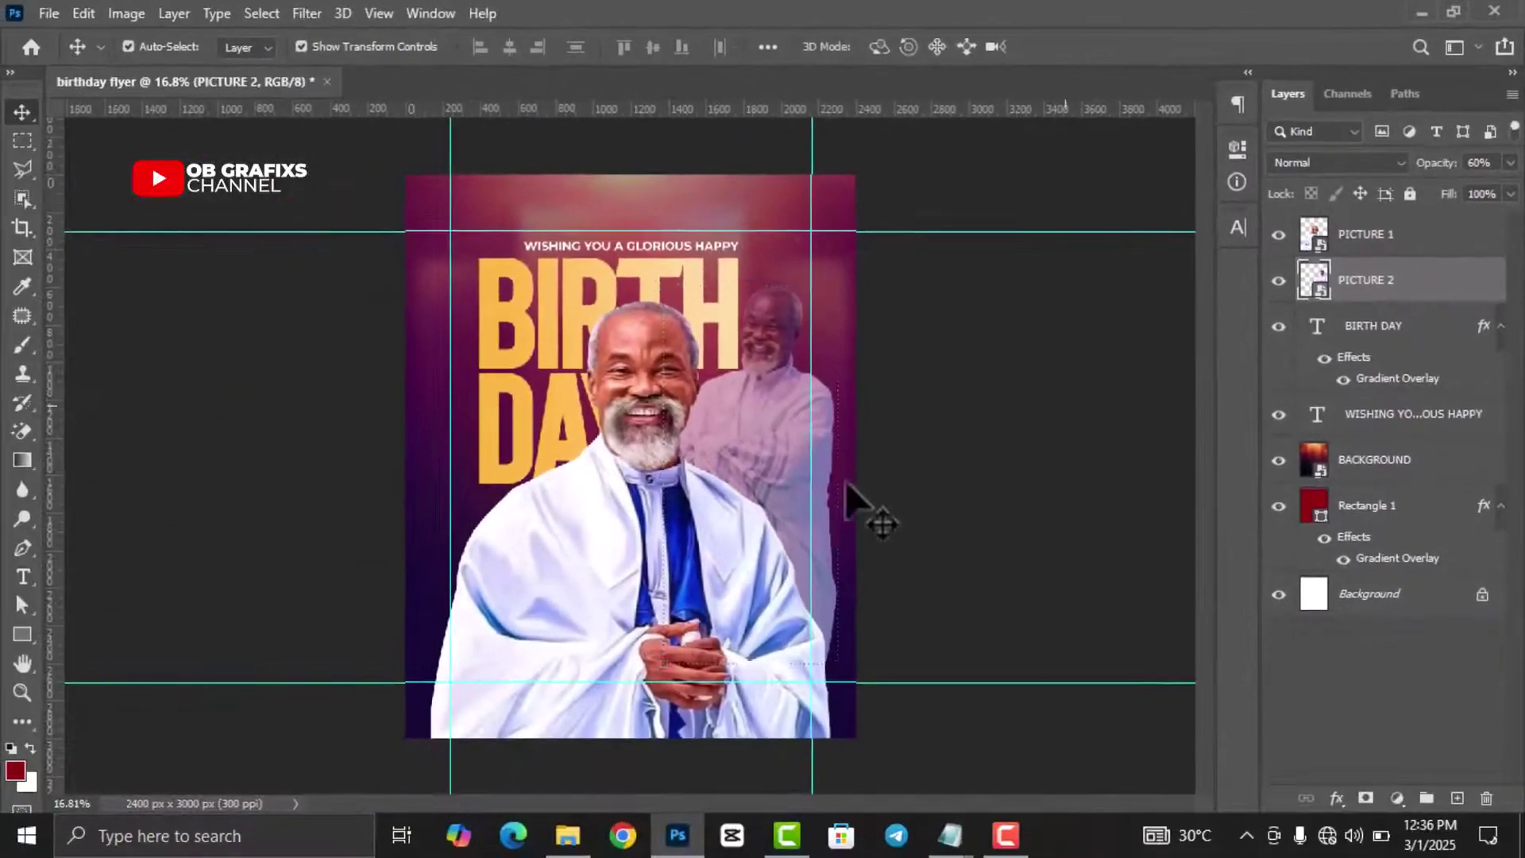
Step: Draw a dark red square over the robe on the left with 20 px rounded corners
left_click(18, 640)
right_click(18, 640)
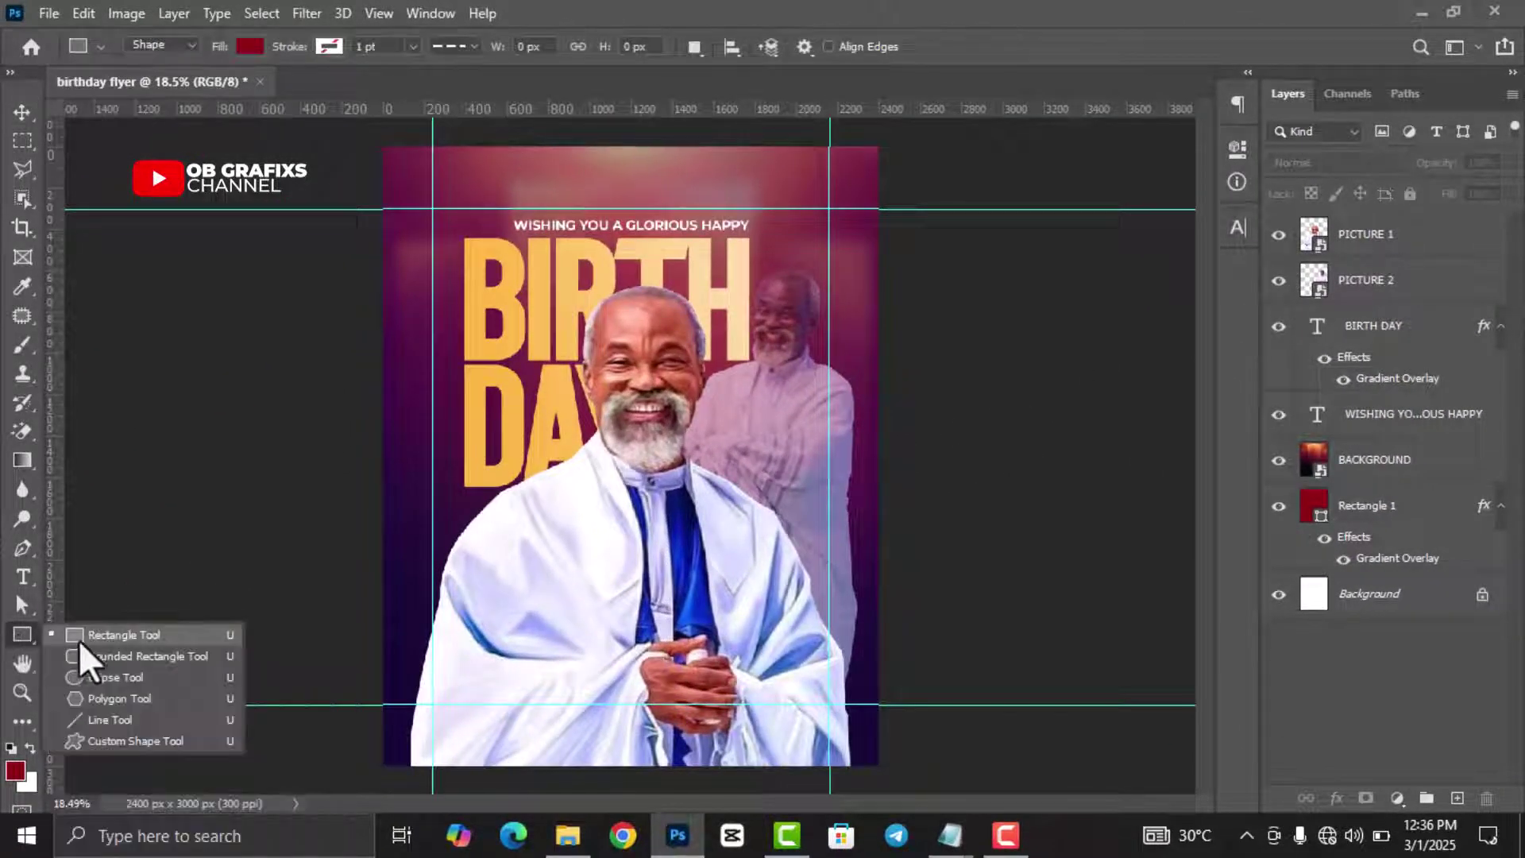
left_click(83, 640)
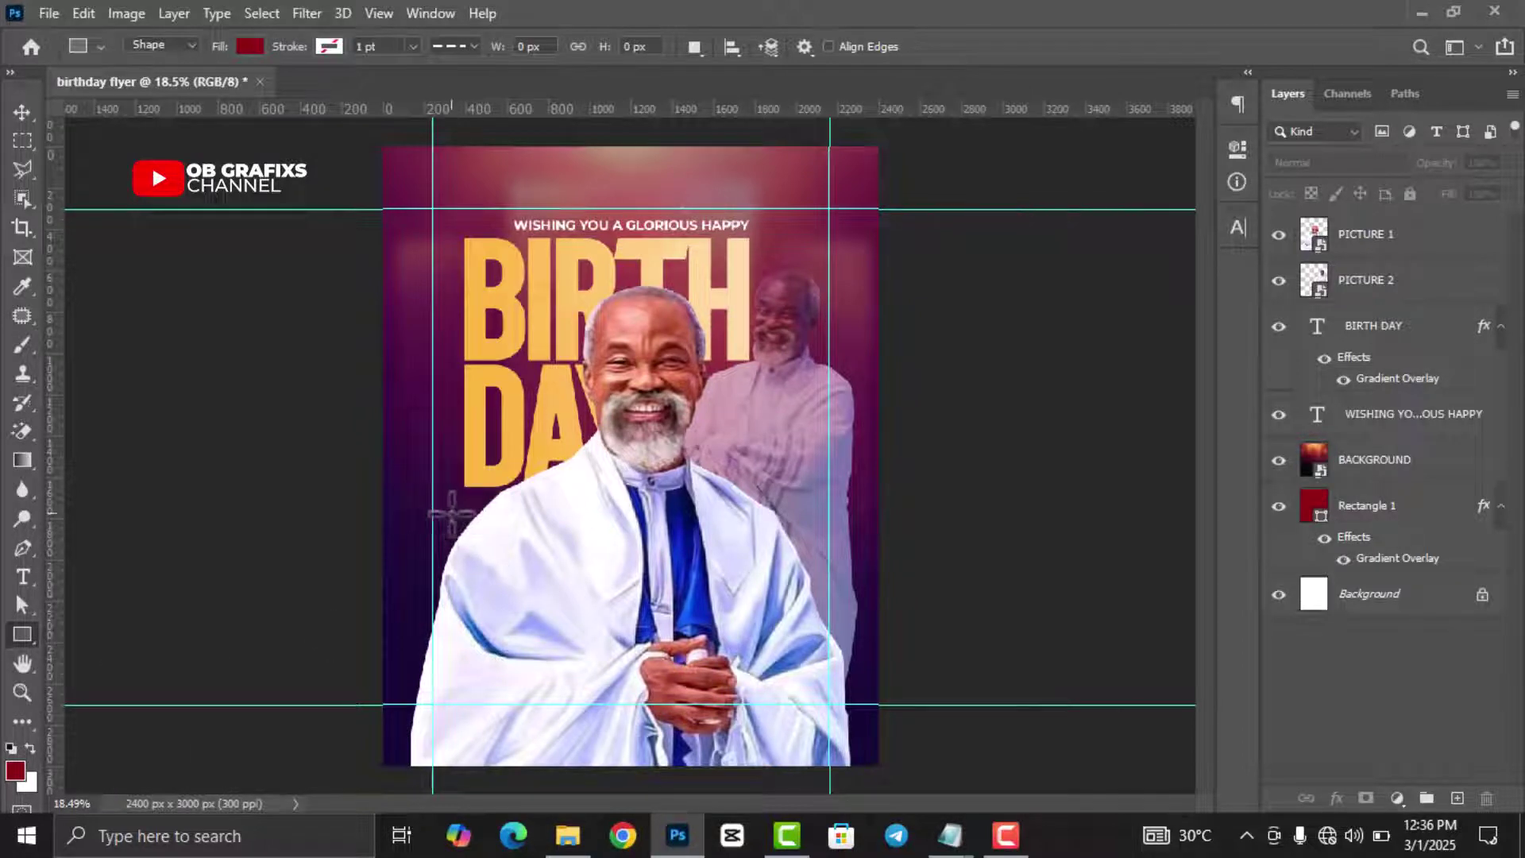
left_click_drag(452, 512, 560, 615)
type("20")
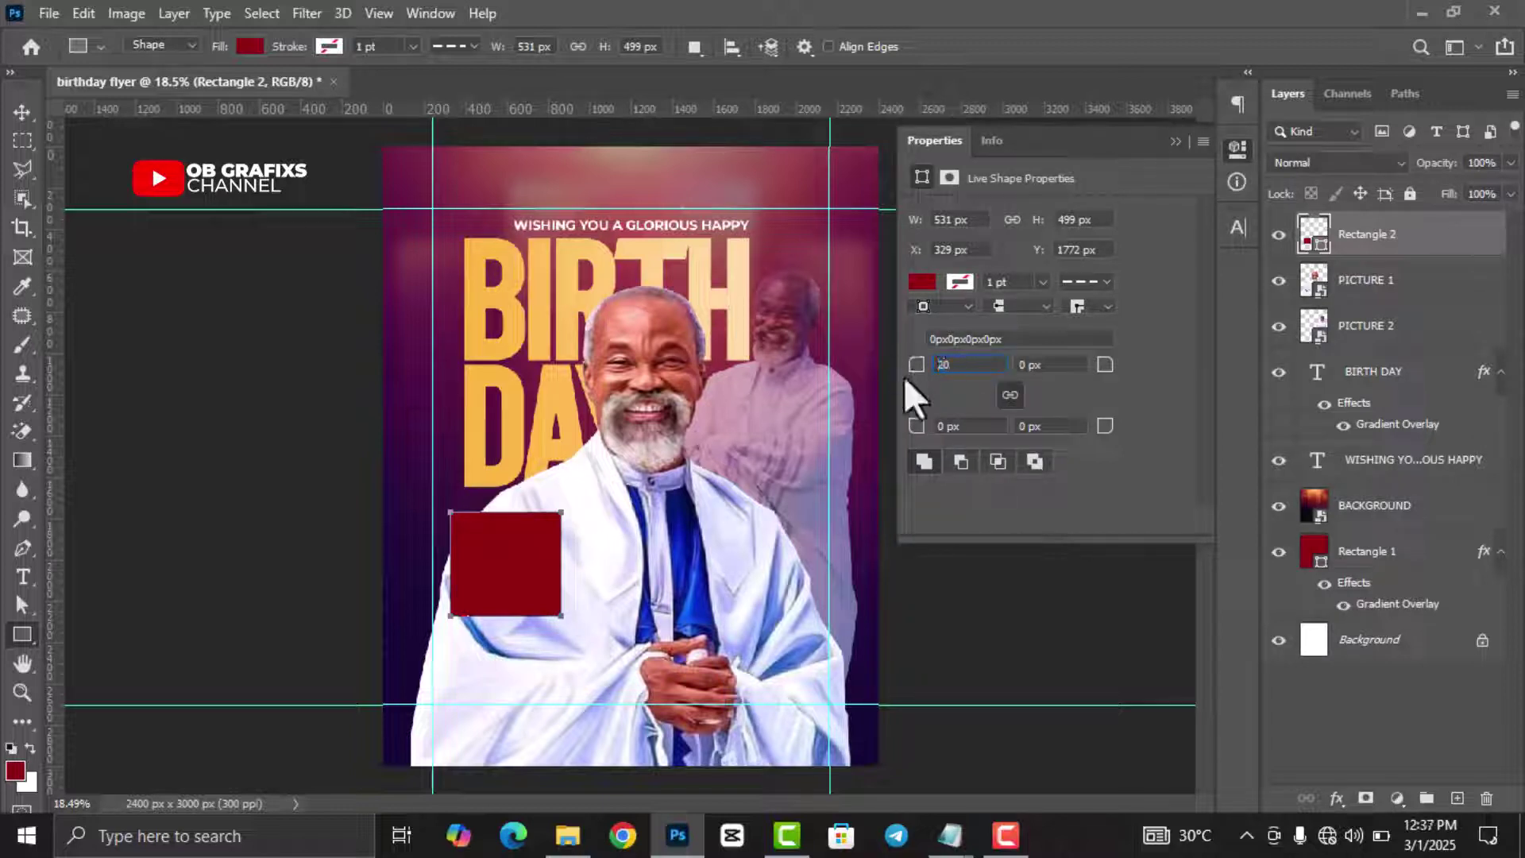
key("Return")
left_click(1239, 159)
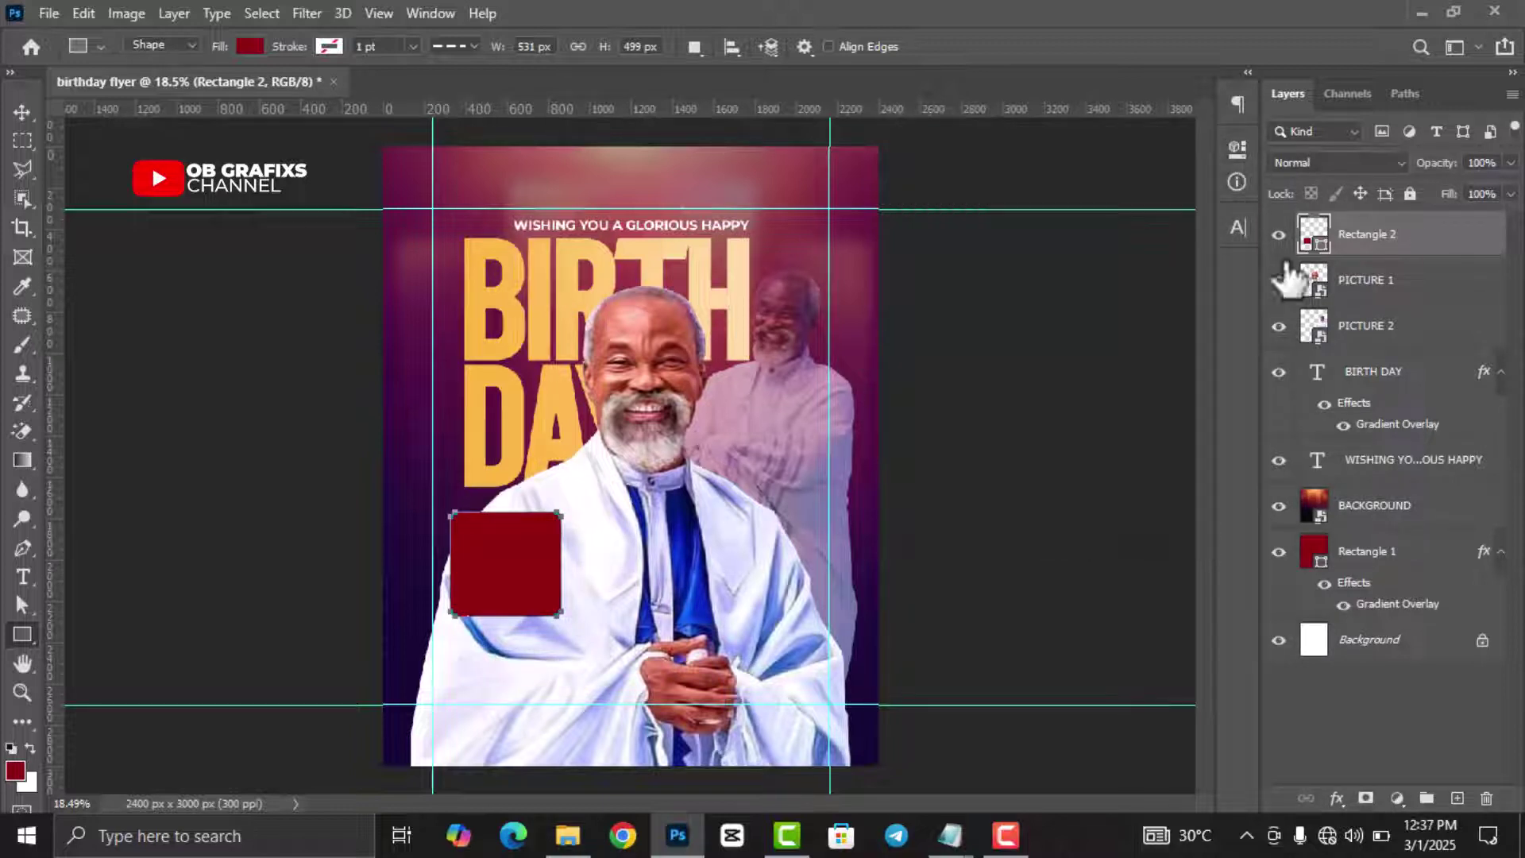
left_click(1336, 798)
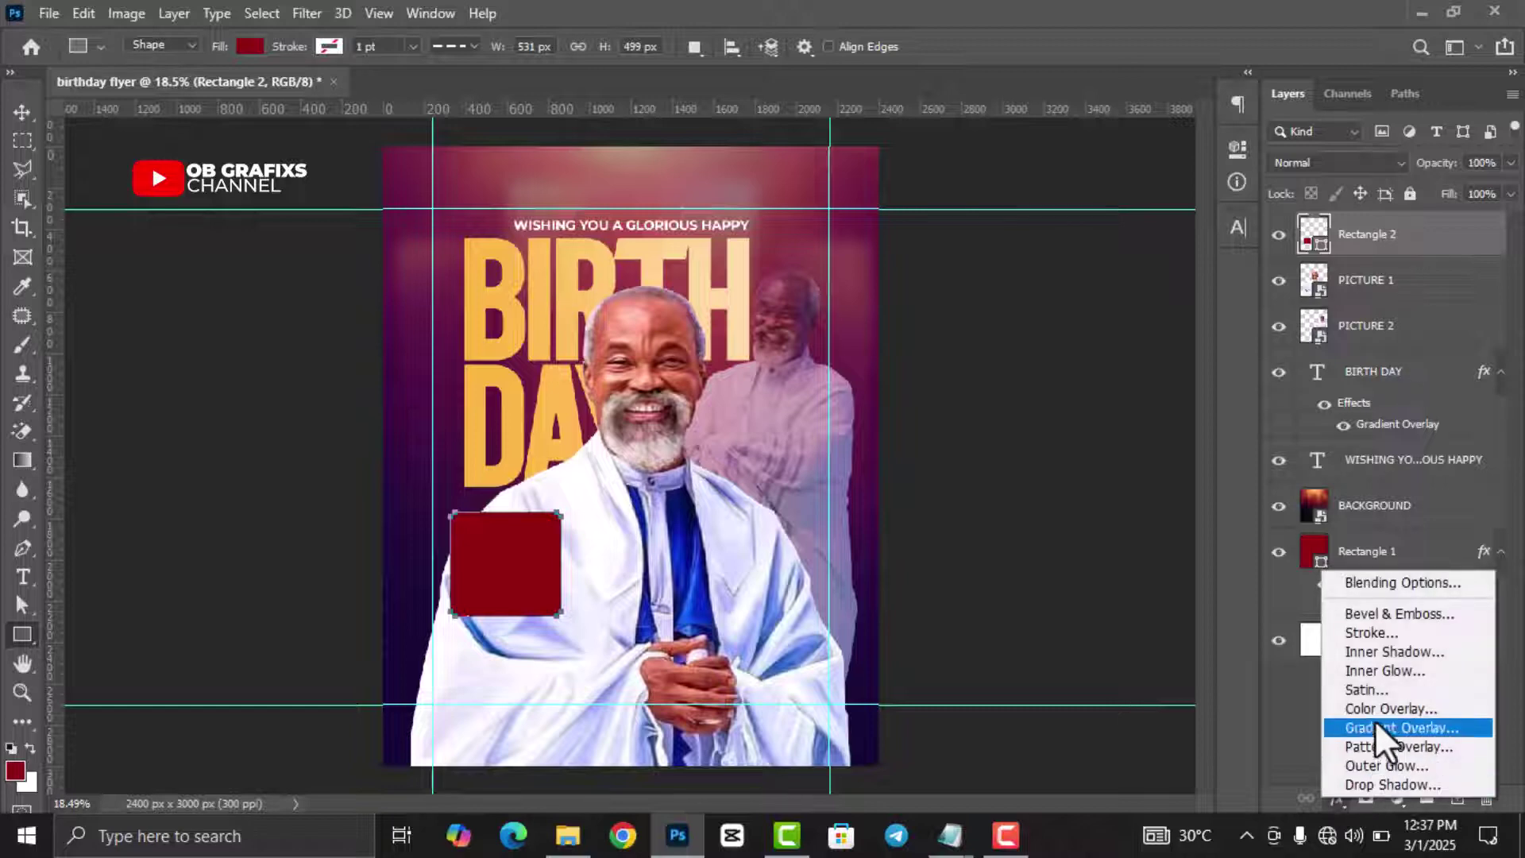
Step: Add a Gradient Overlay to the square with its left stop set to #cb395f
left_click(1376, 725)
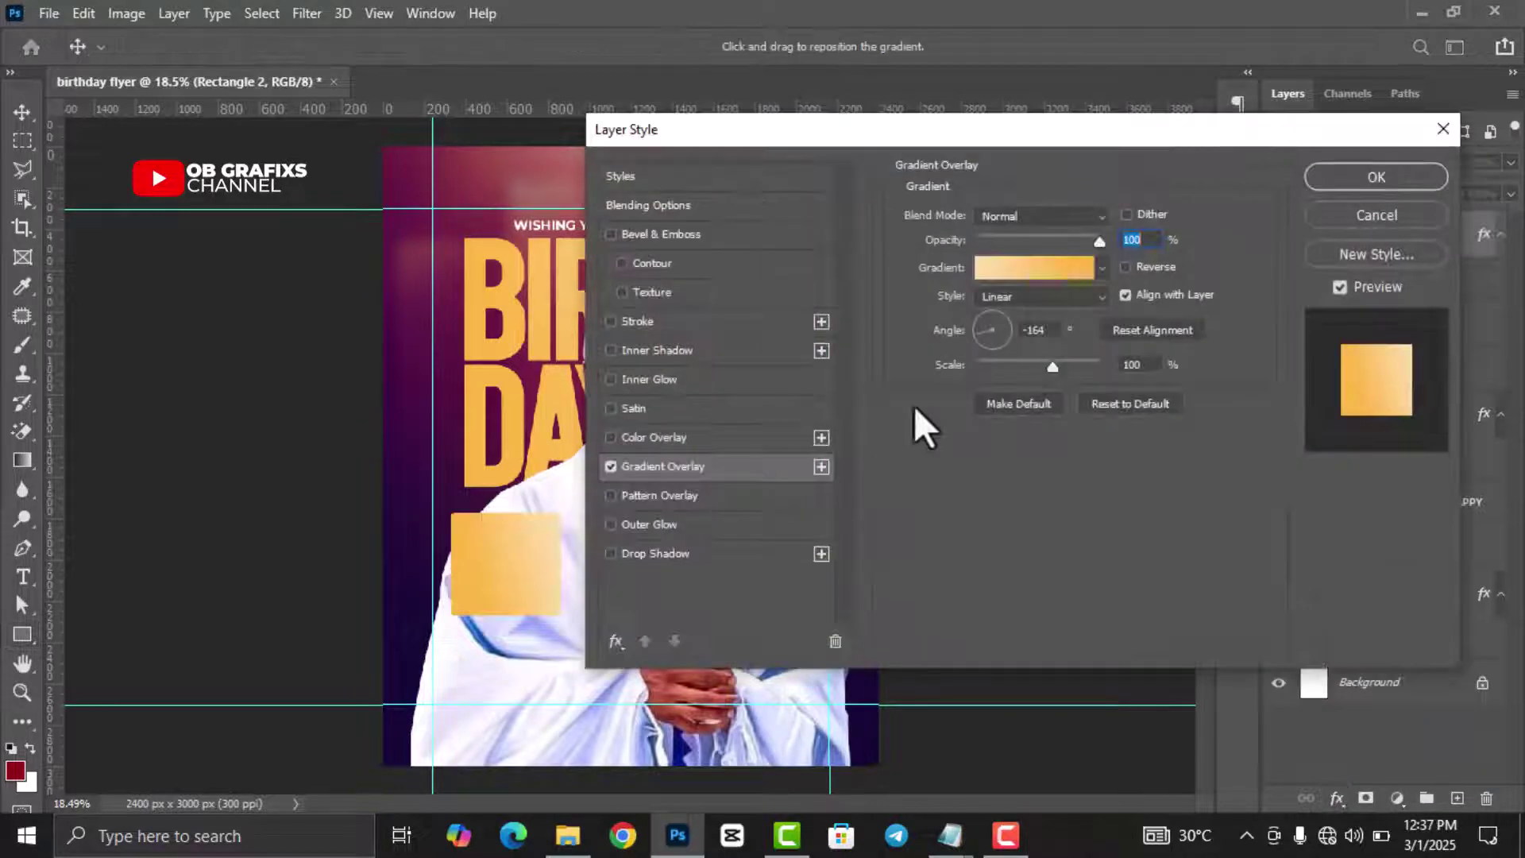
left_click(1047, 271)
double_click(929, 618)
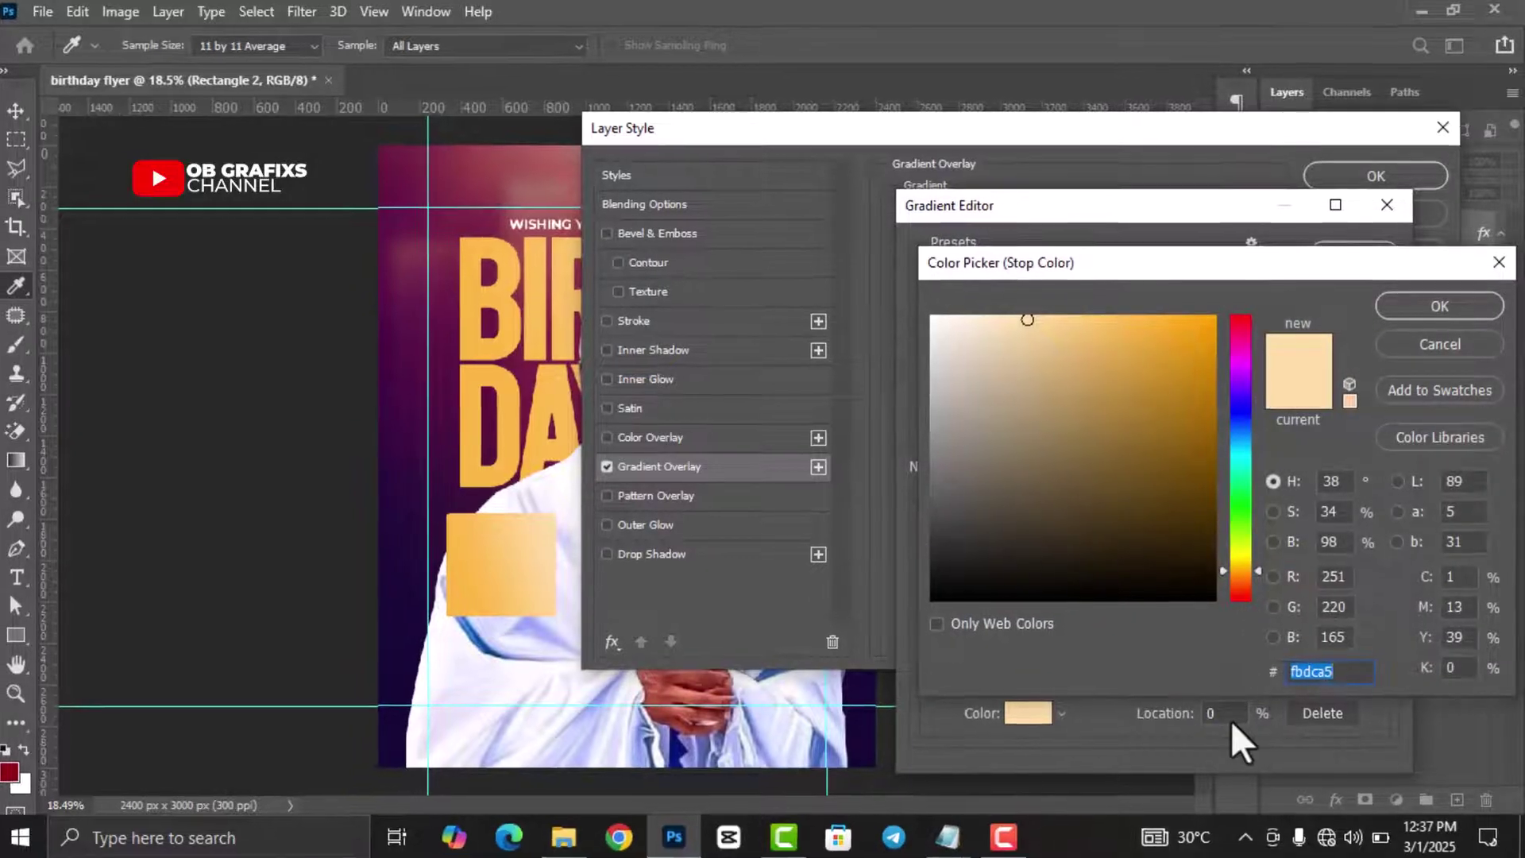
type("cb39")
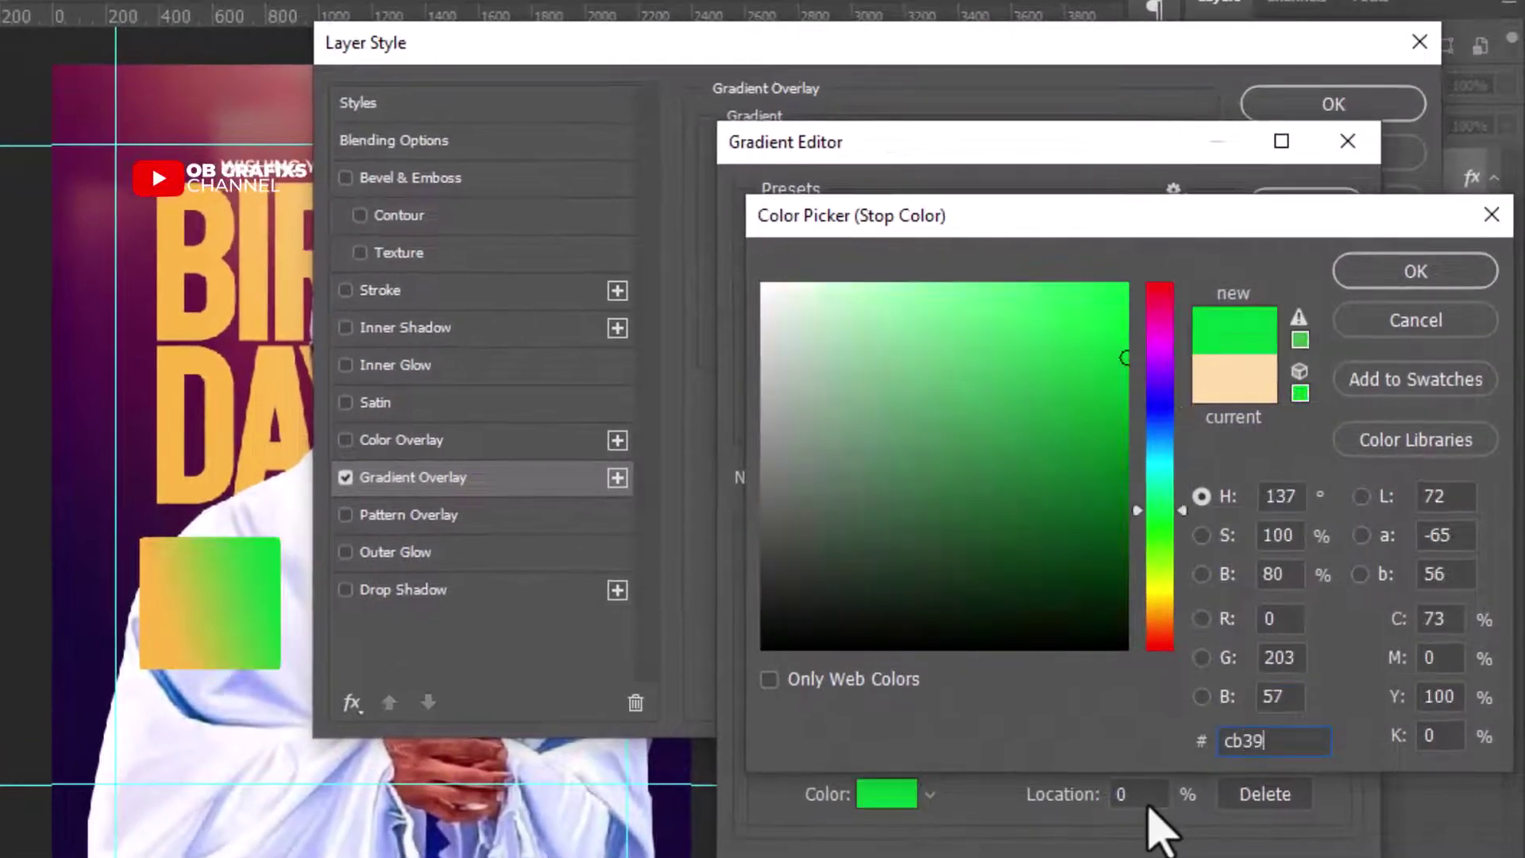
key("BackSpace")
type("9")
type("5f")
left_click(1415, 271)
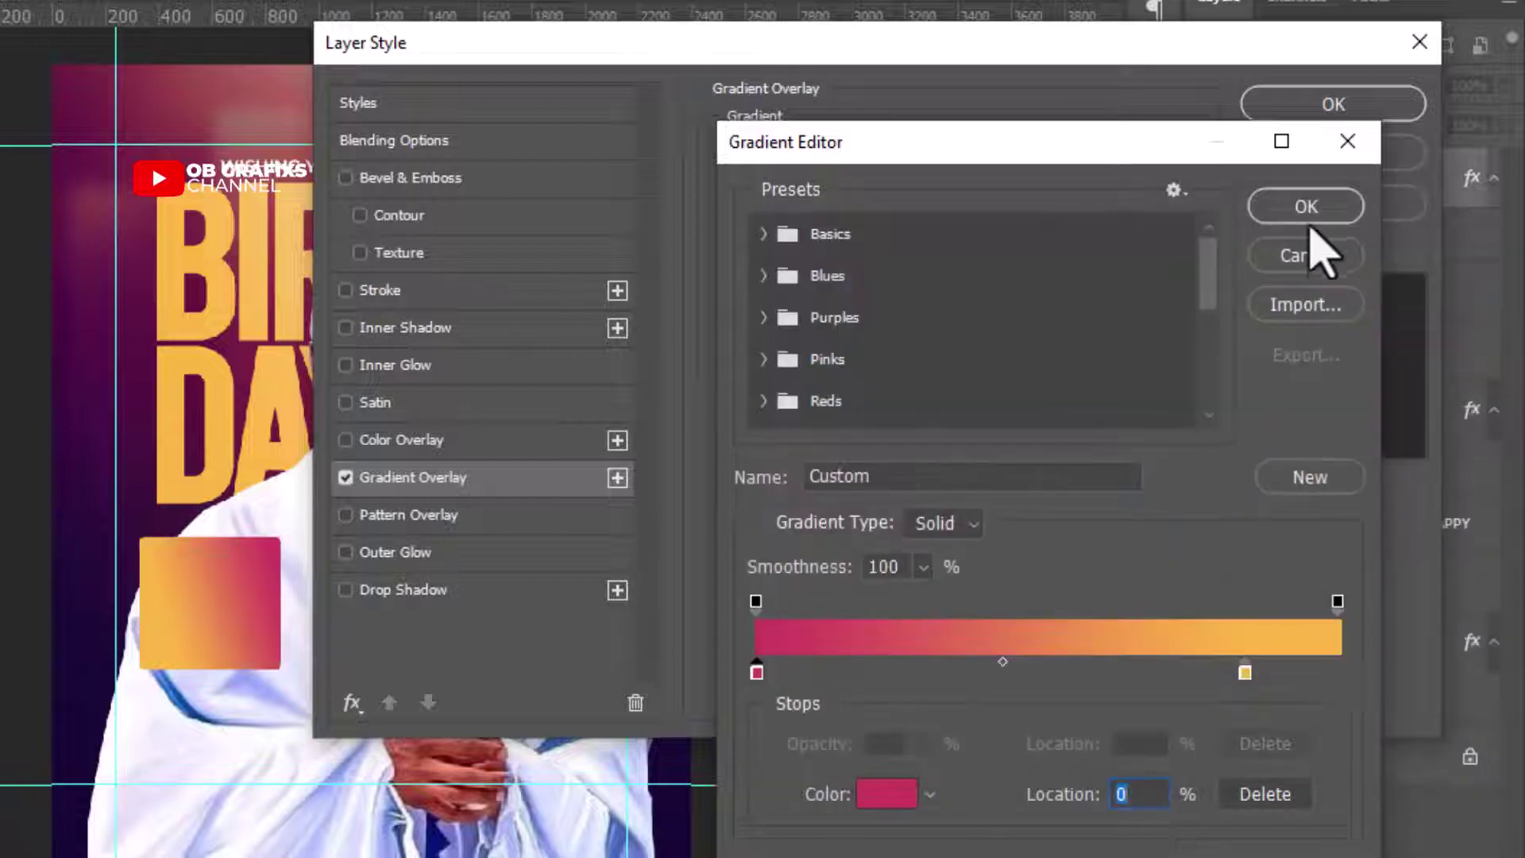
Step: Set the gradient's right stop to #3a0075 and its angle to 10°, then apply it
double_click(1244, 674)
type("3a0")
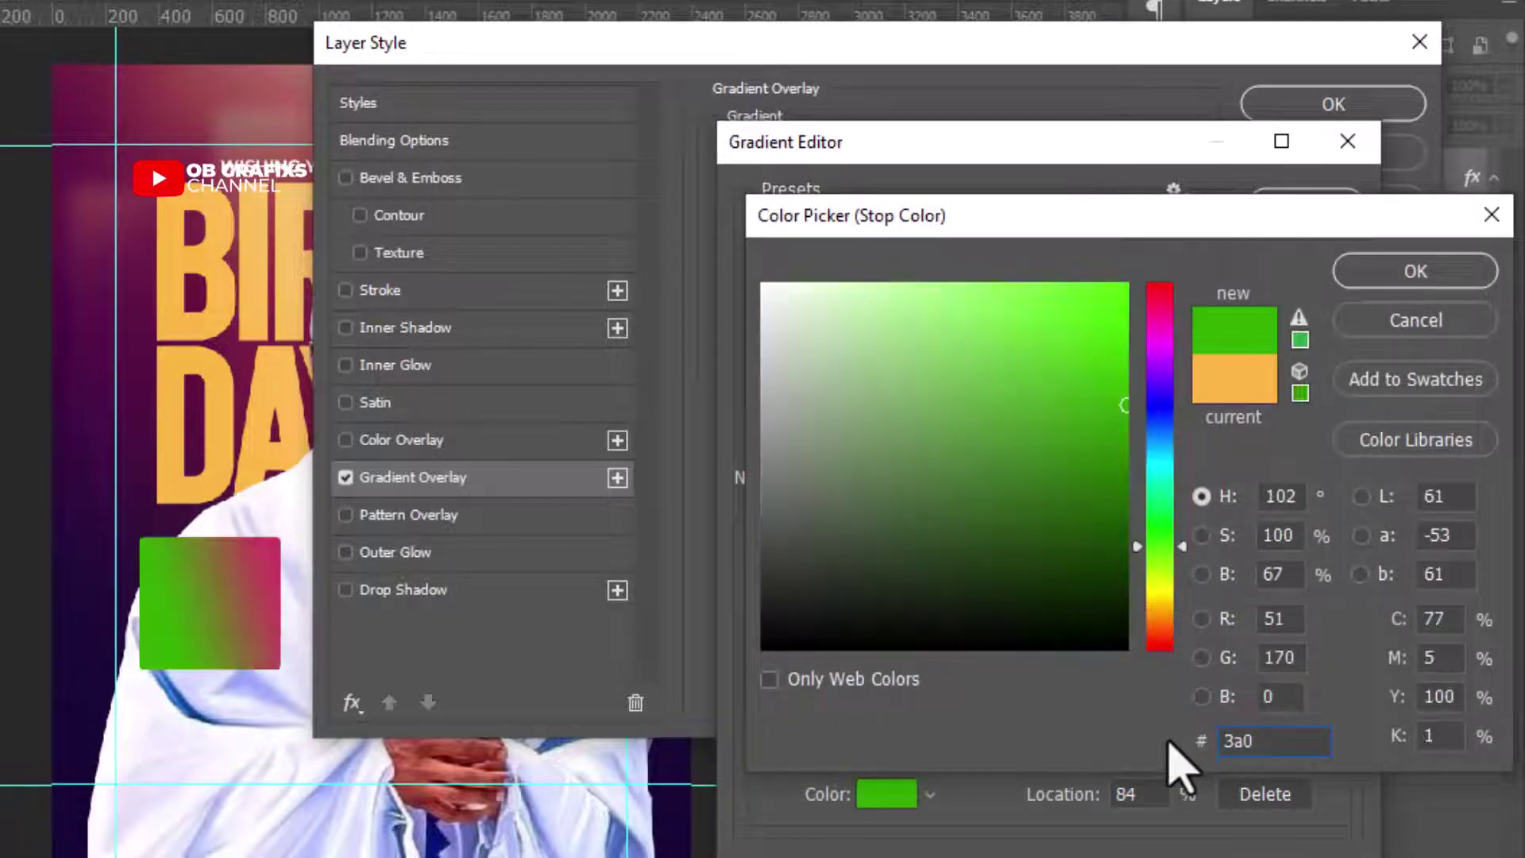
type("075")
key("Return")
left_click(1325, 208)
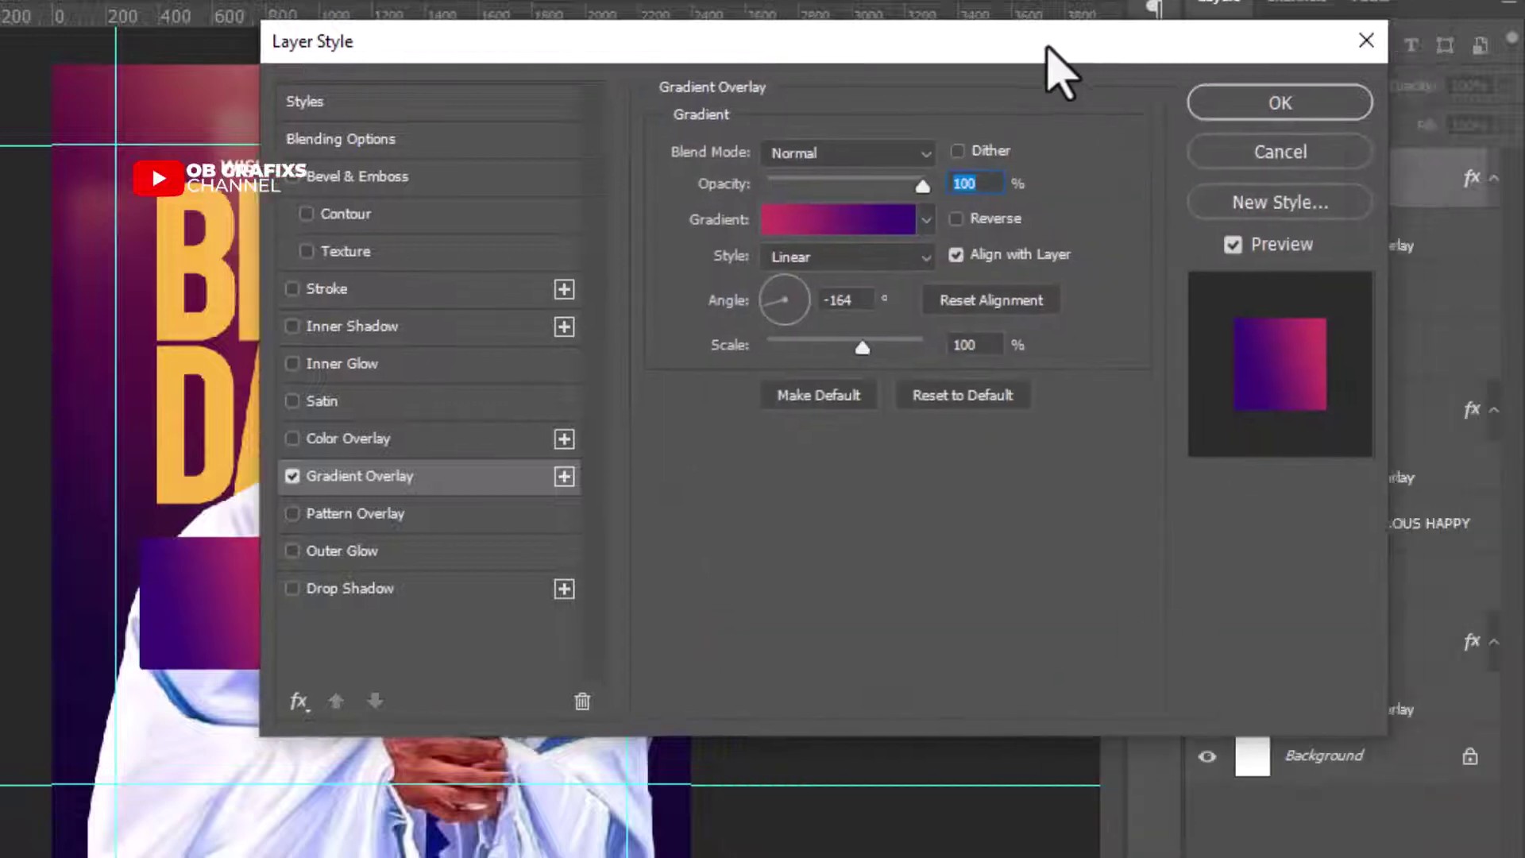
left_click(798, 298)
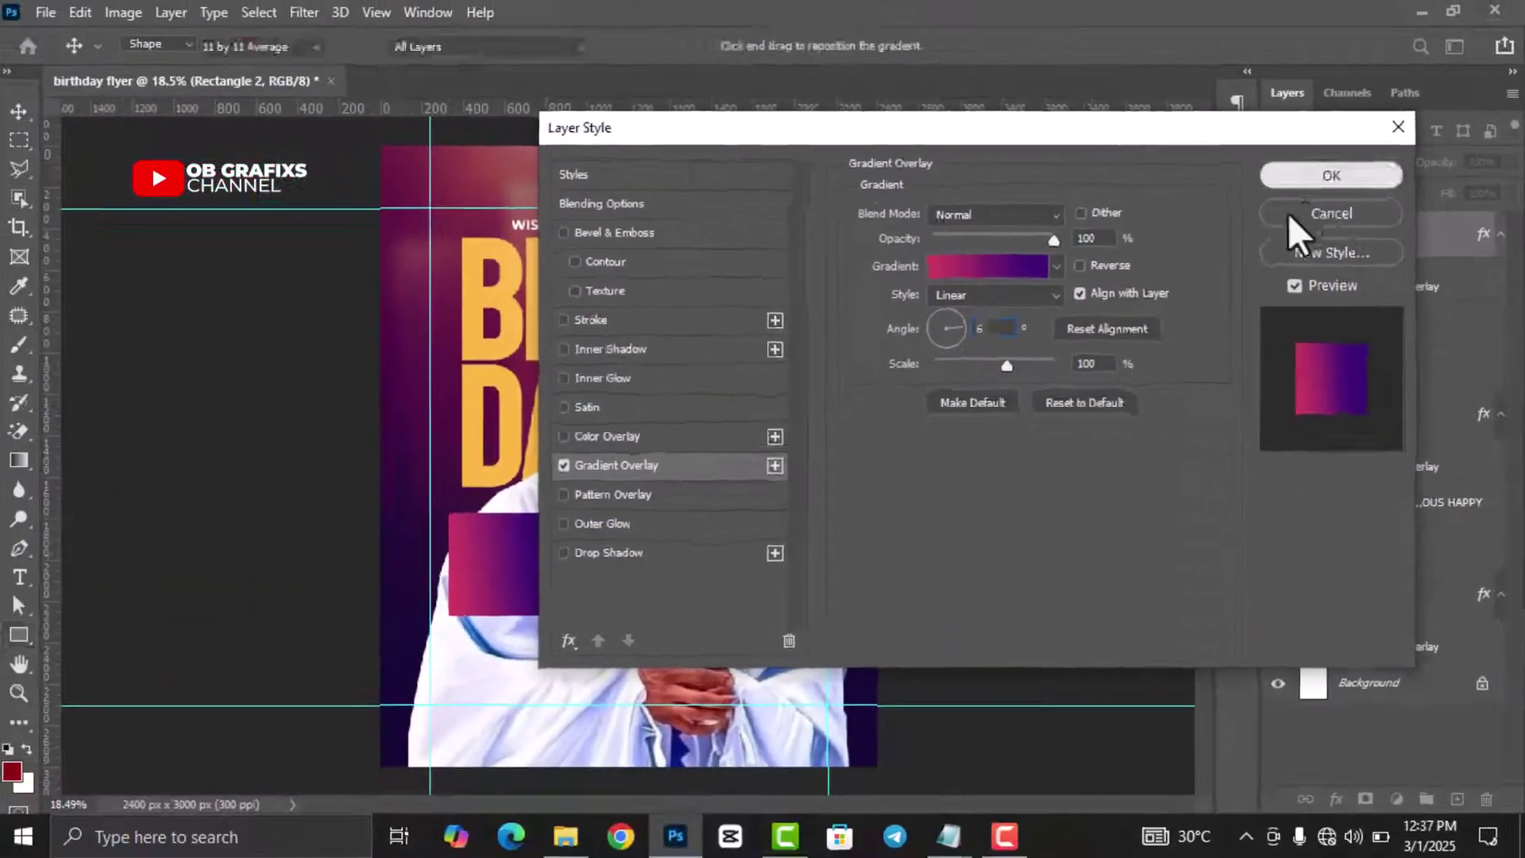
left_click(1276, 103)
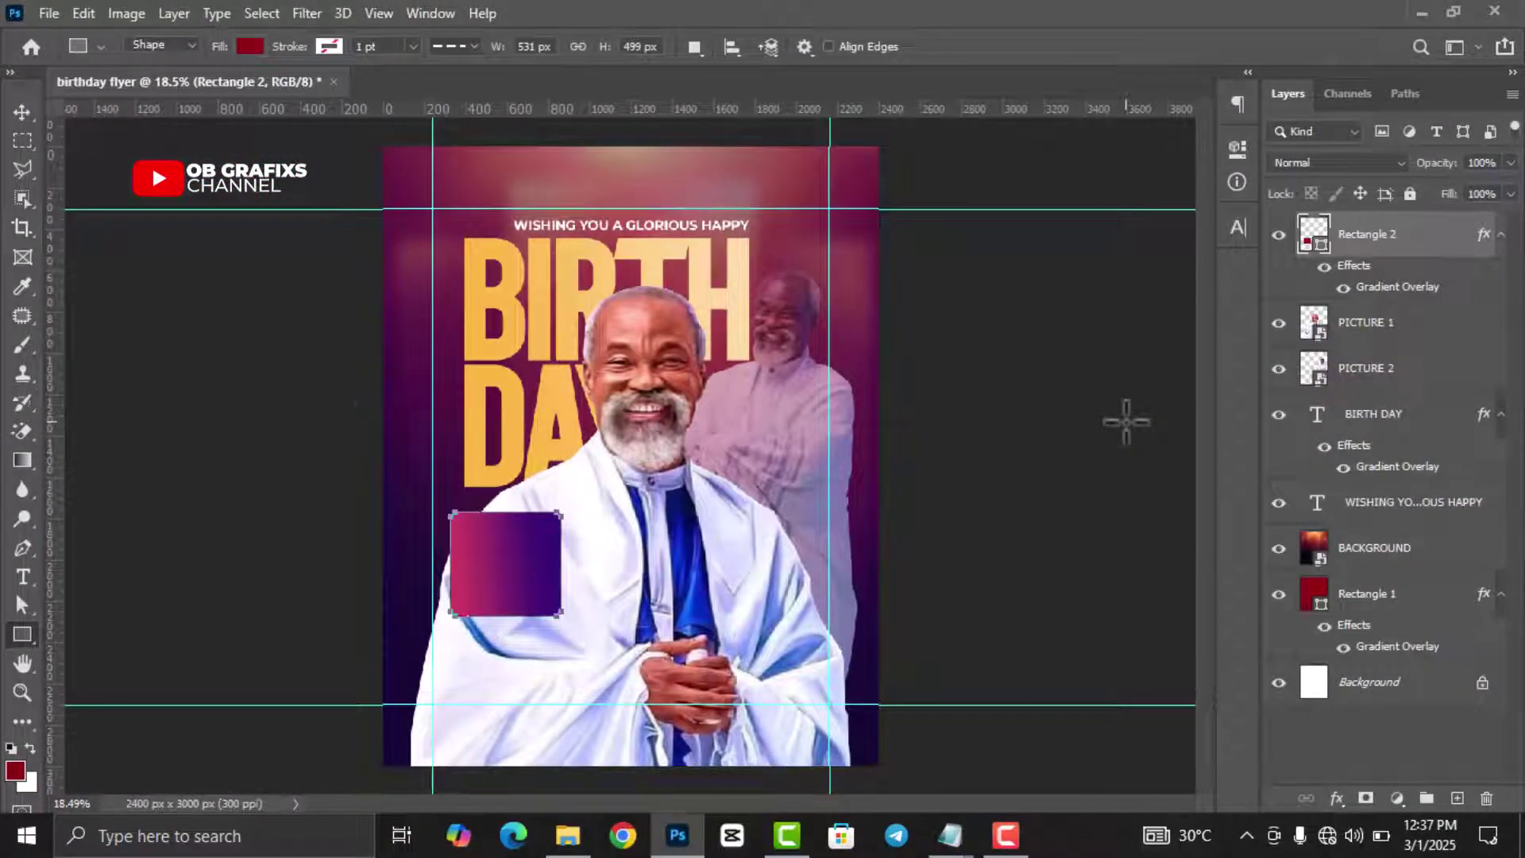
left_click(22, 111)
Step: Duplicate the gradient square and reshape the copy into a thin bar just below it
left_click(533, 629)
left_click(518, 564)
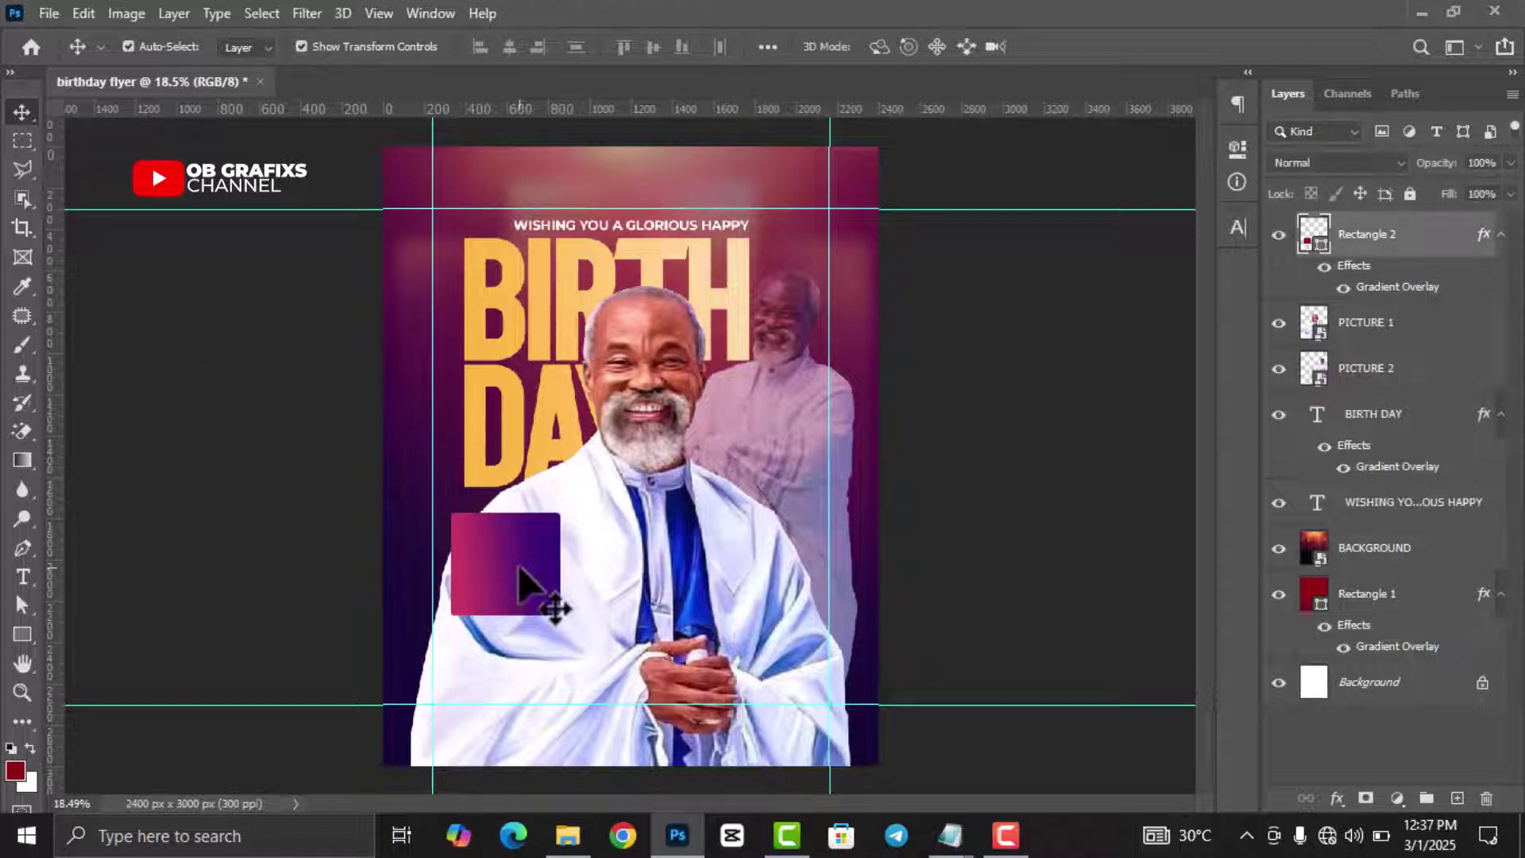
key("ctrl+j")
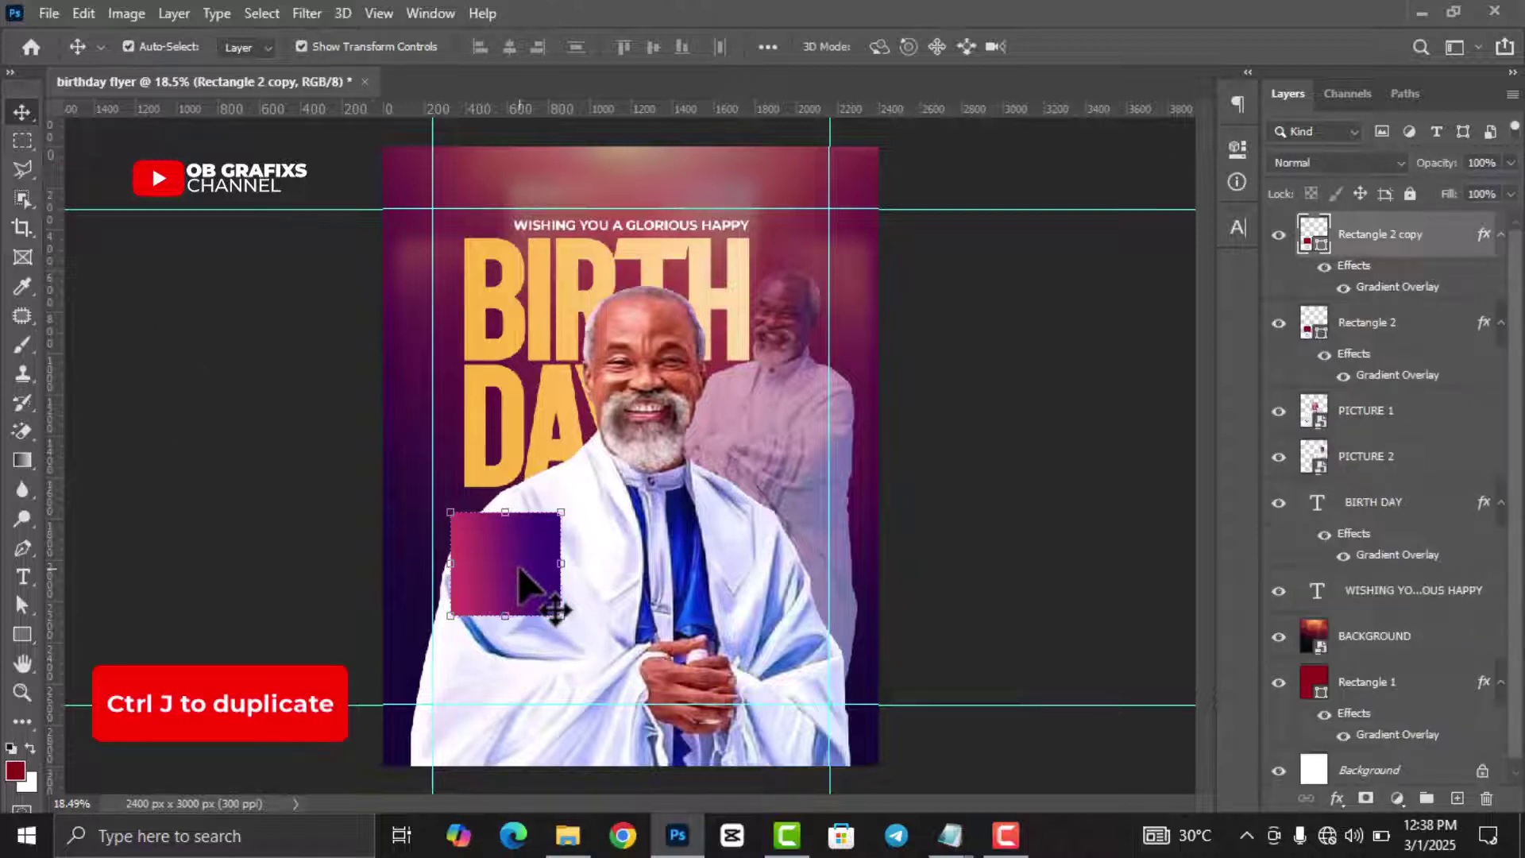
left_click_drag(518, 565, 522, 623)
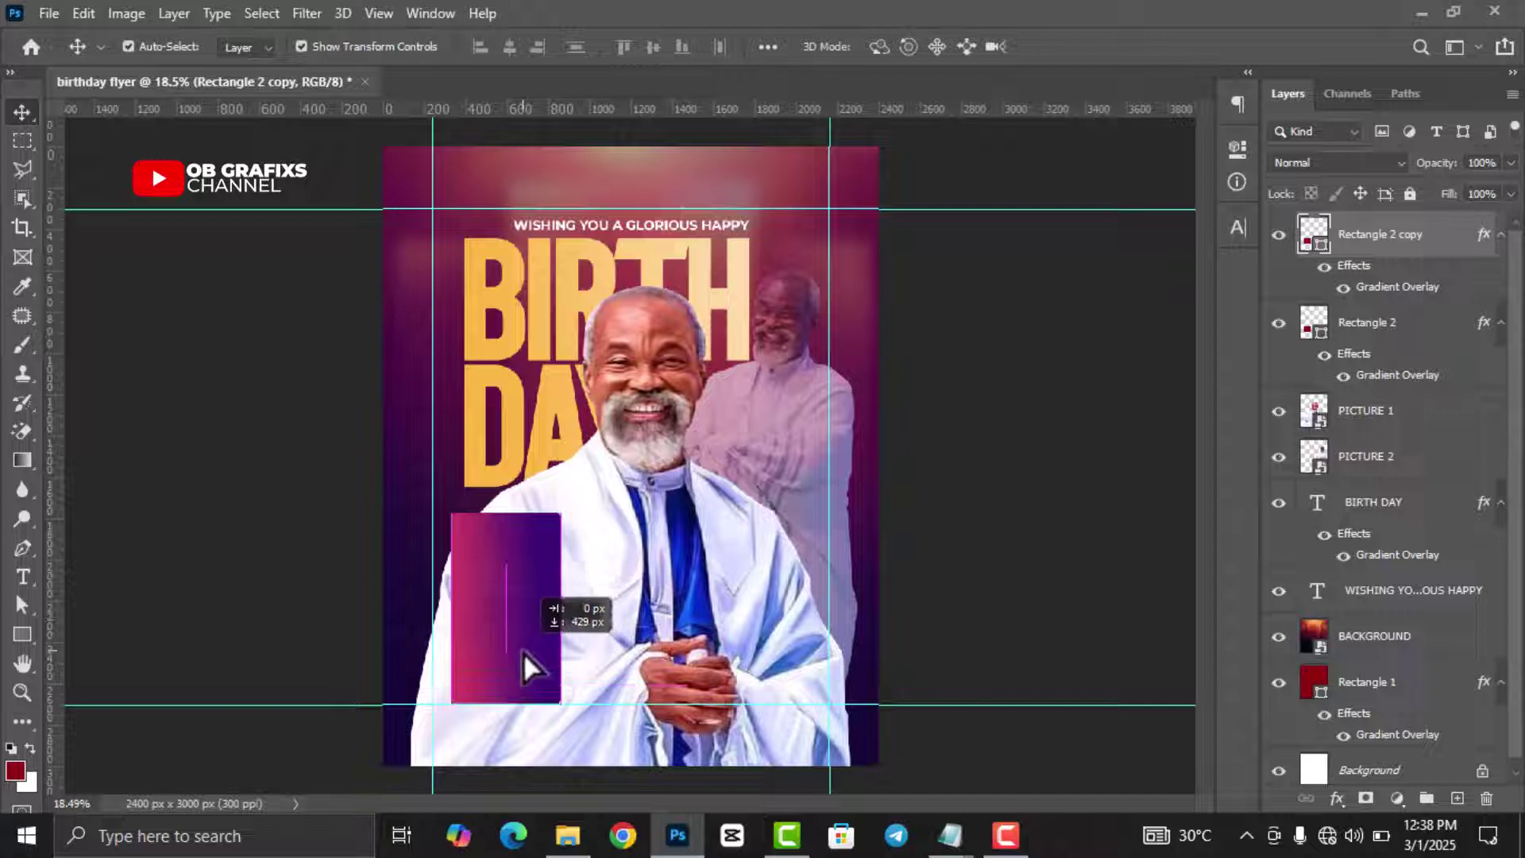
mouse_move(523, 651)
left_mouse_down()
mouse_move(522, 674)
mouse_move(508, 652)
left_mouse_up()
left_click(1110, 46)
scroll(477, 723, "up", 1)
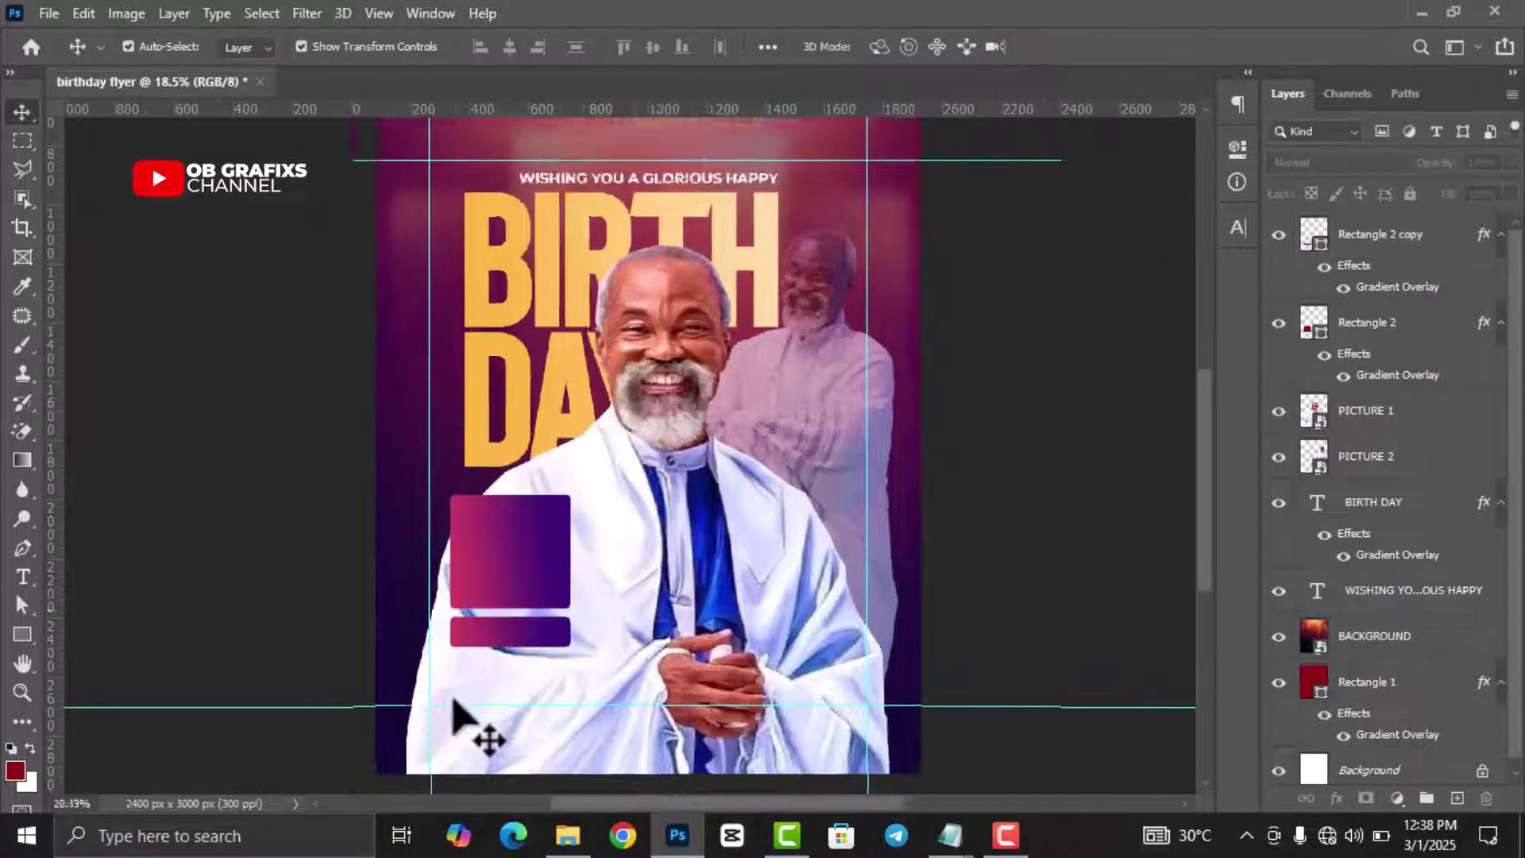
scroll(524, 627, "up", 1)
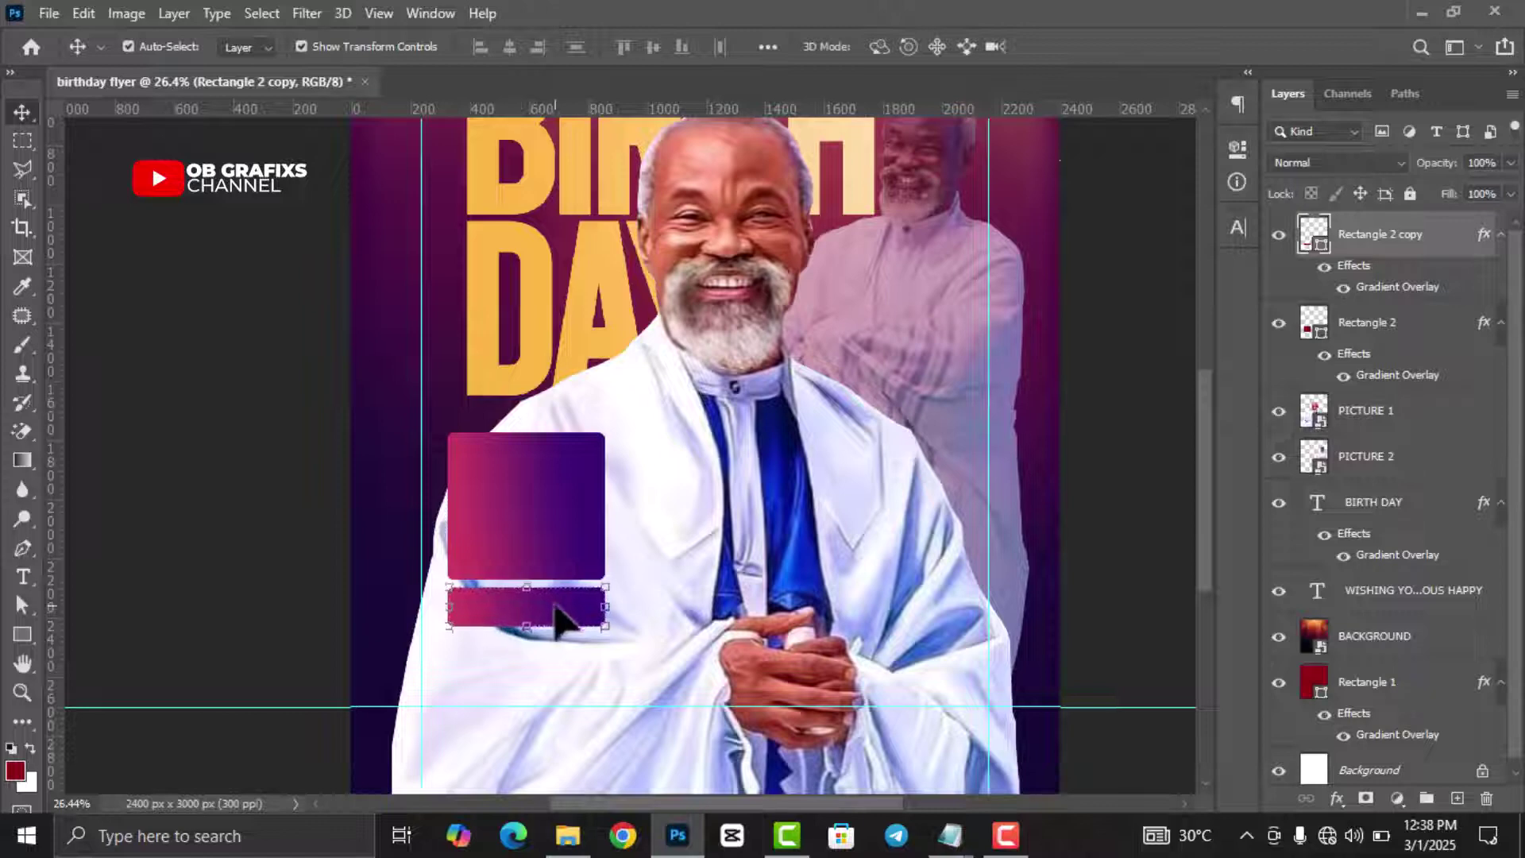
scroll(556, 616, "down", 2)
Step: Copy the honoree's name line from the TEXTS notes in Notepad
left_click(950, 835)
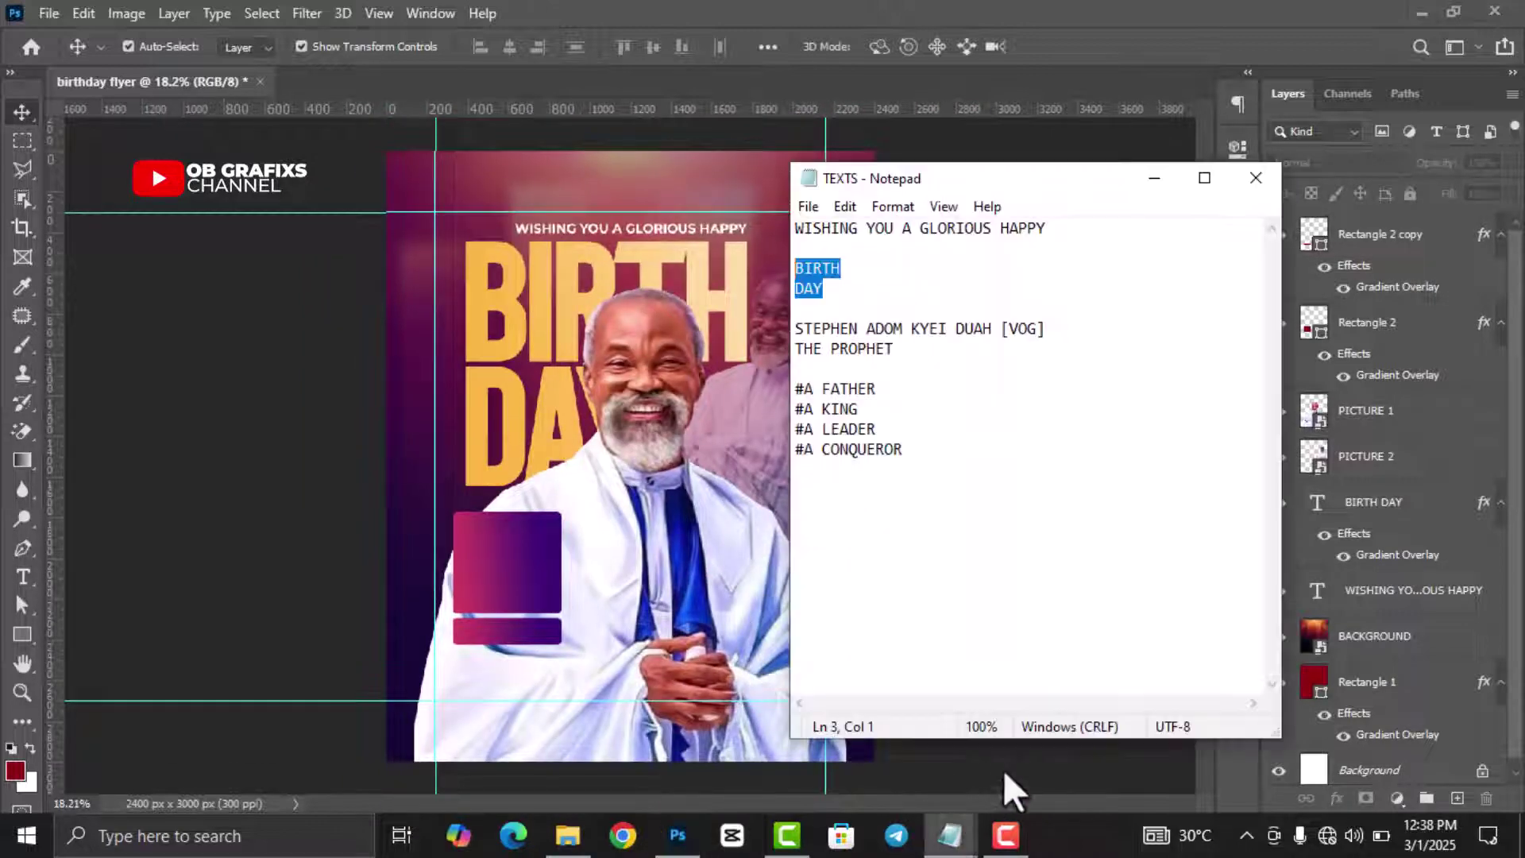
left_click(999, 459)
left_click_drag(1045, 329, 777, 330)
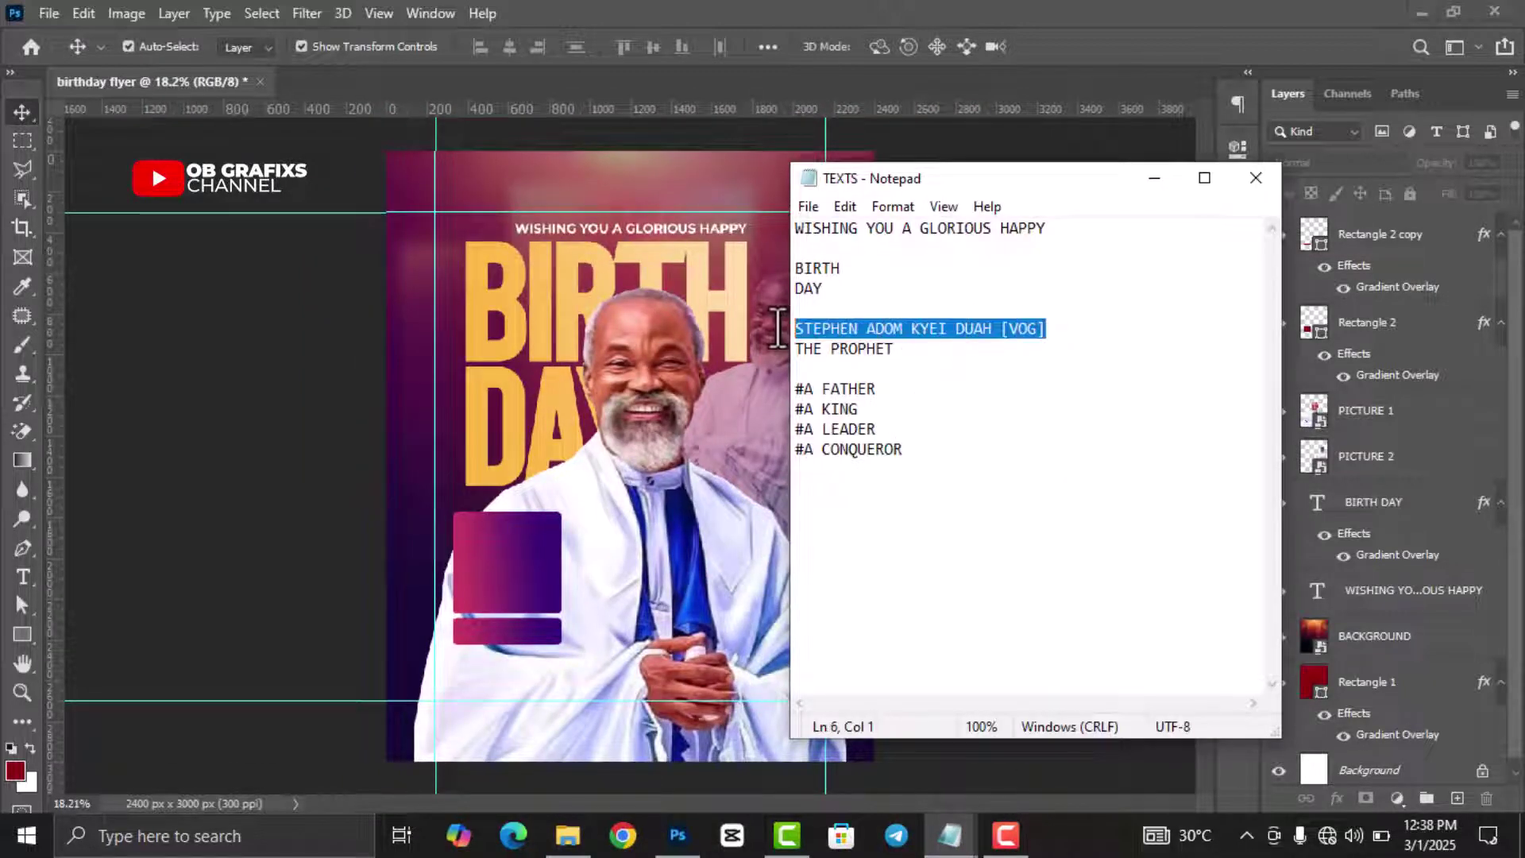
left_click(1154, 178)
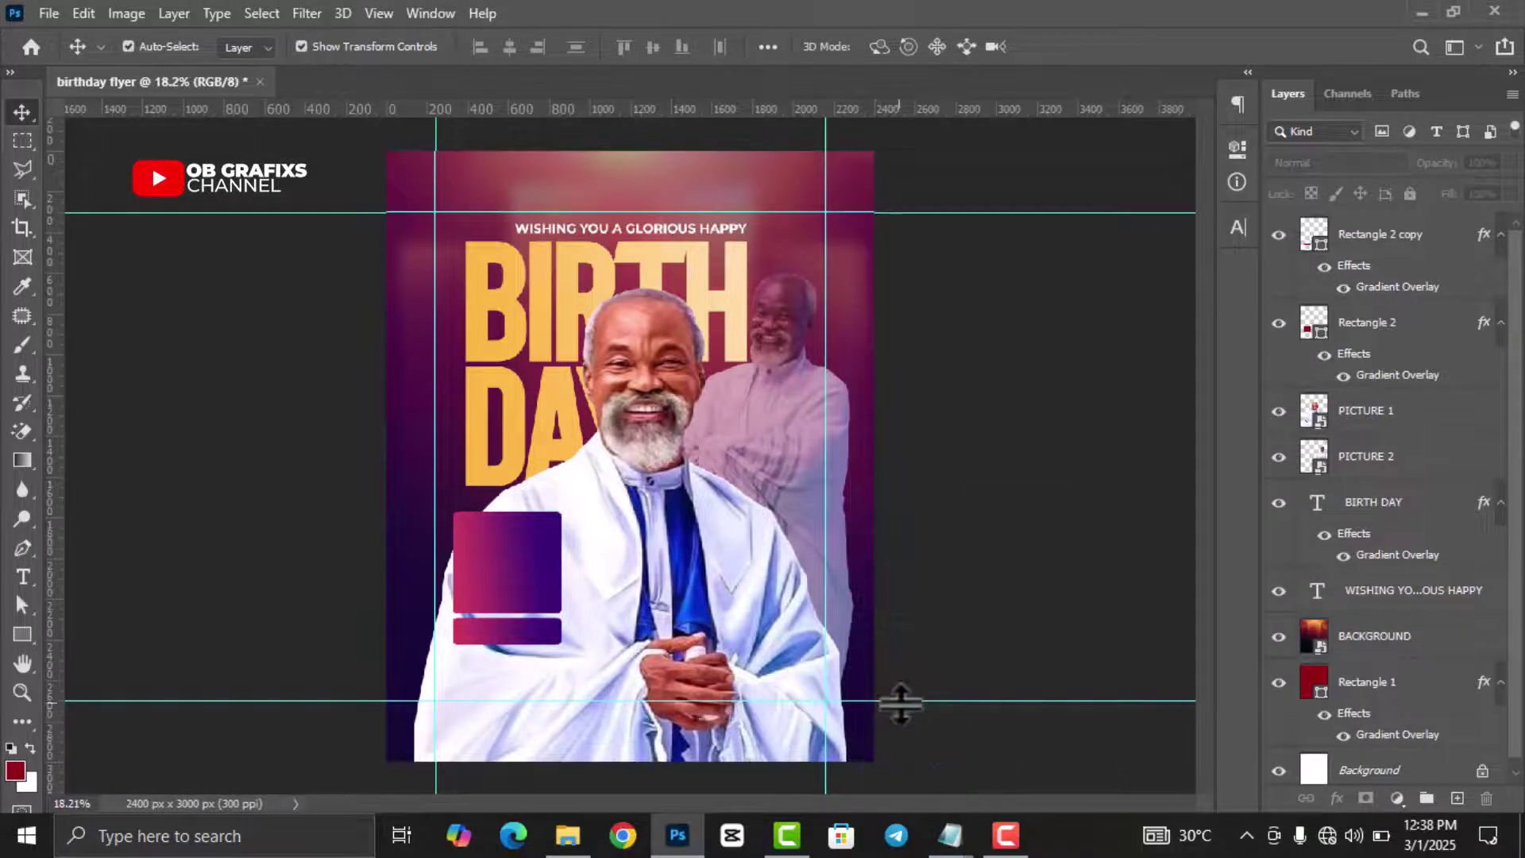
Step: Add the honoree's name as text in the upper gradient square and shift it left
left_click(22, 581)
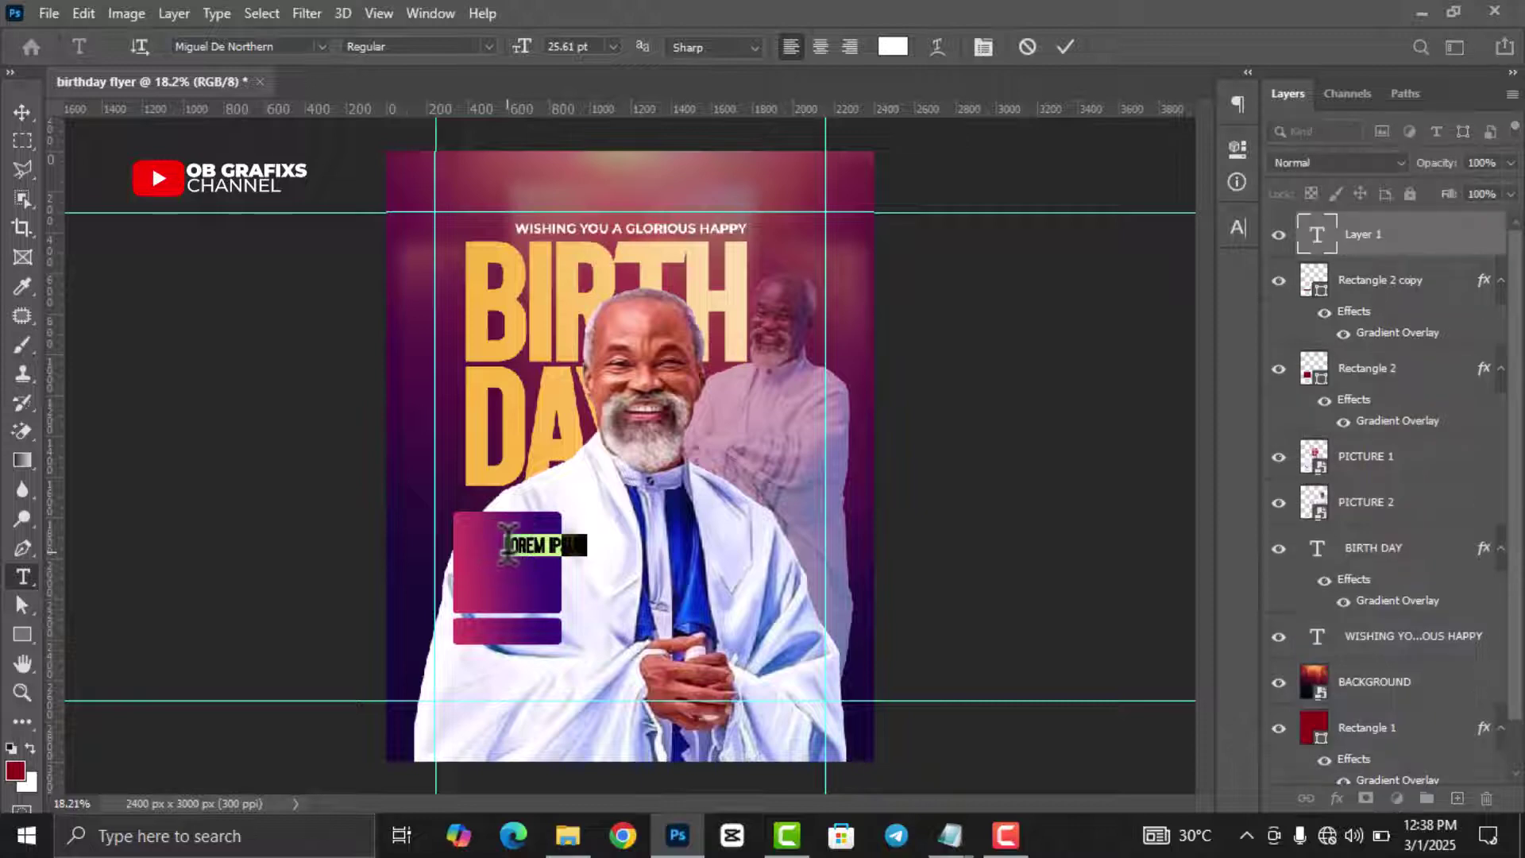
key("ctrl+Return")
left_click(22, 112)
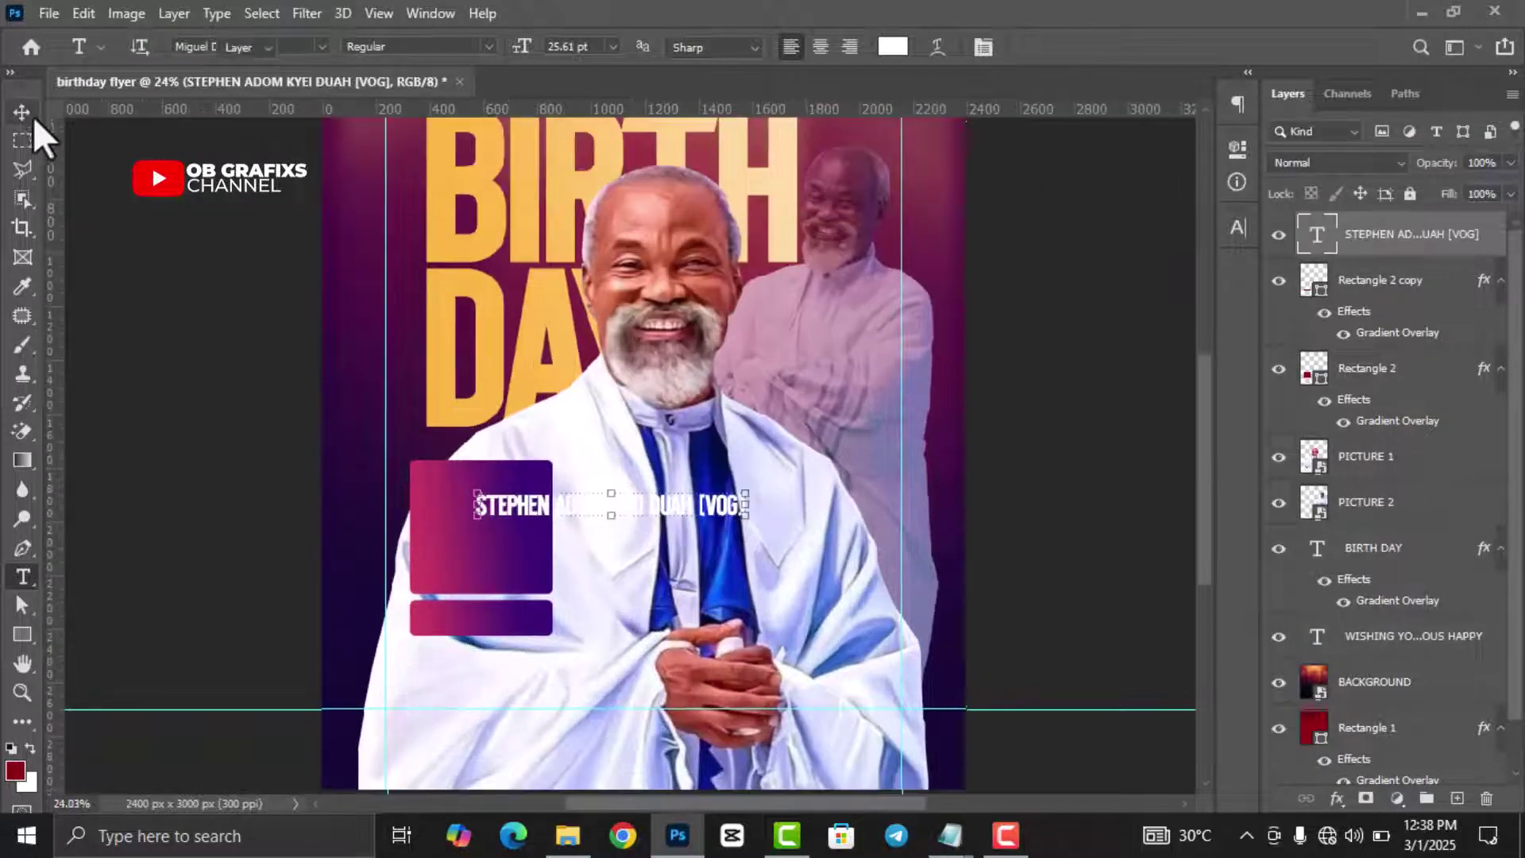
key("ctrl+plus")
left_click_drag(722, 528, 664, 517)
Step: Break the name onto a new line after its third word and set it to 34 pt
key("t")
left_click(552, 497)
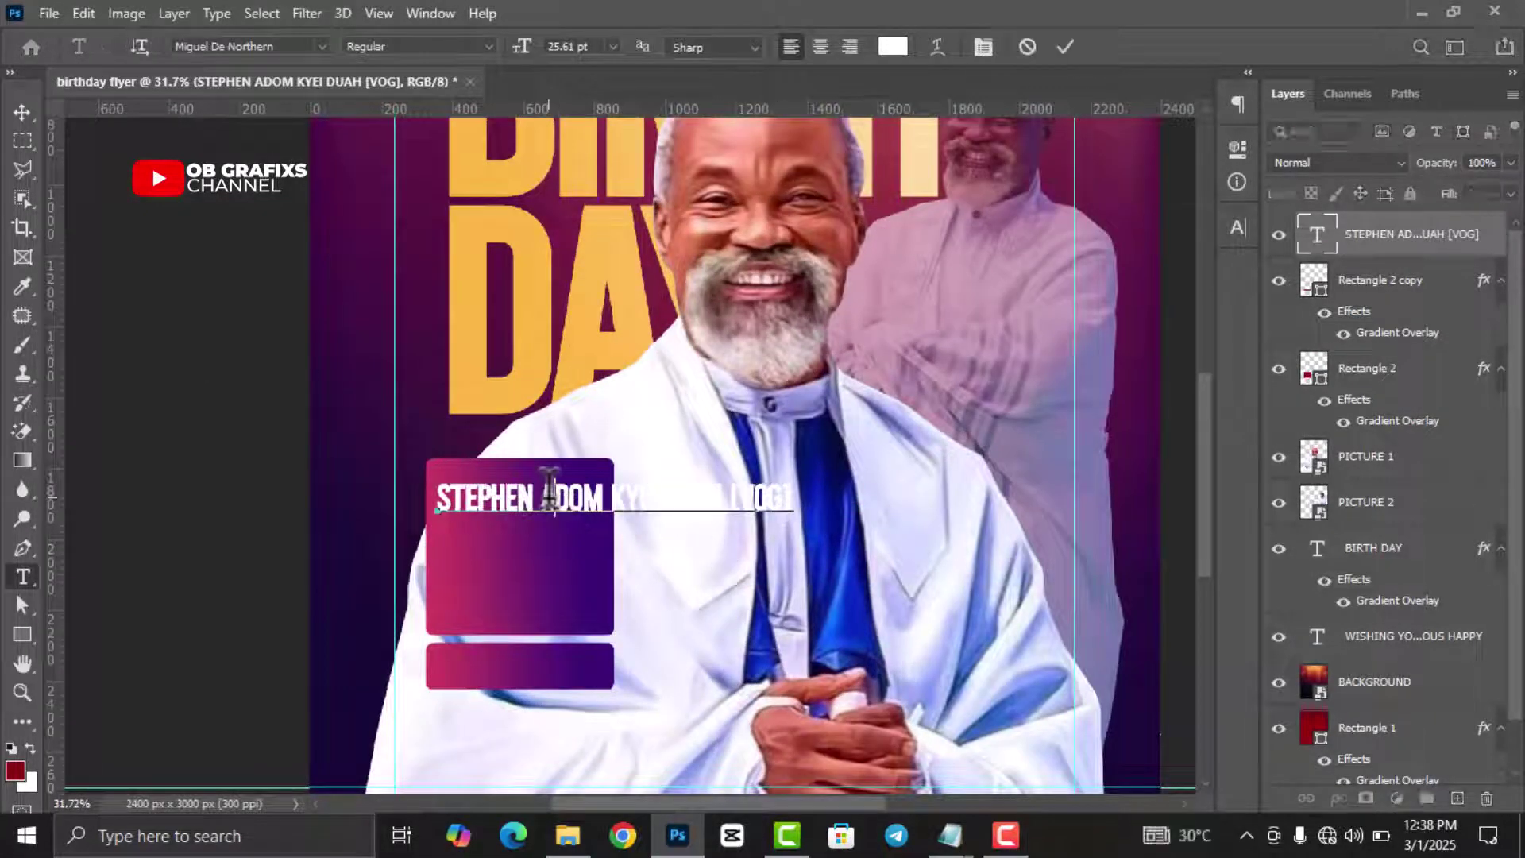
left_click(556, 526)
key("Return")
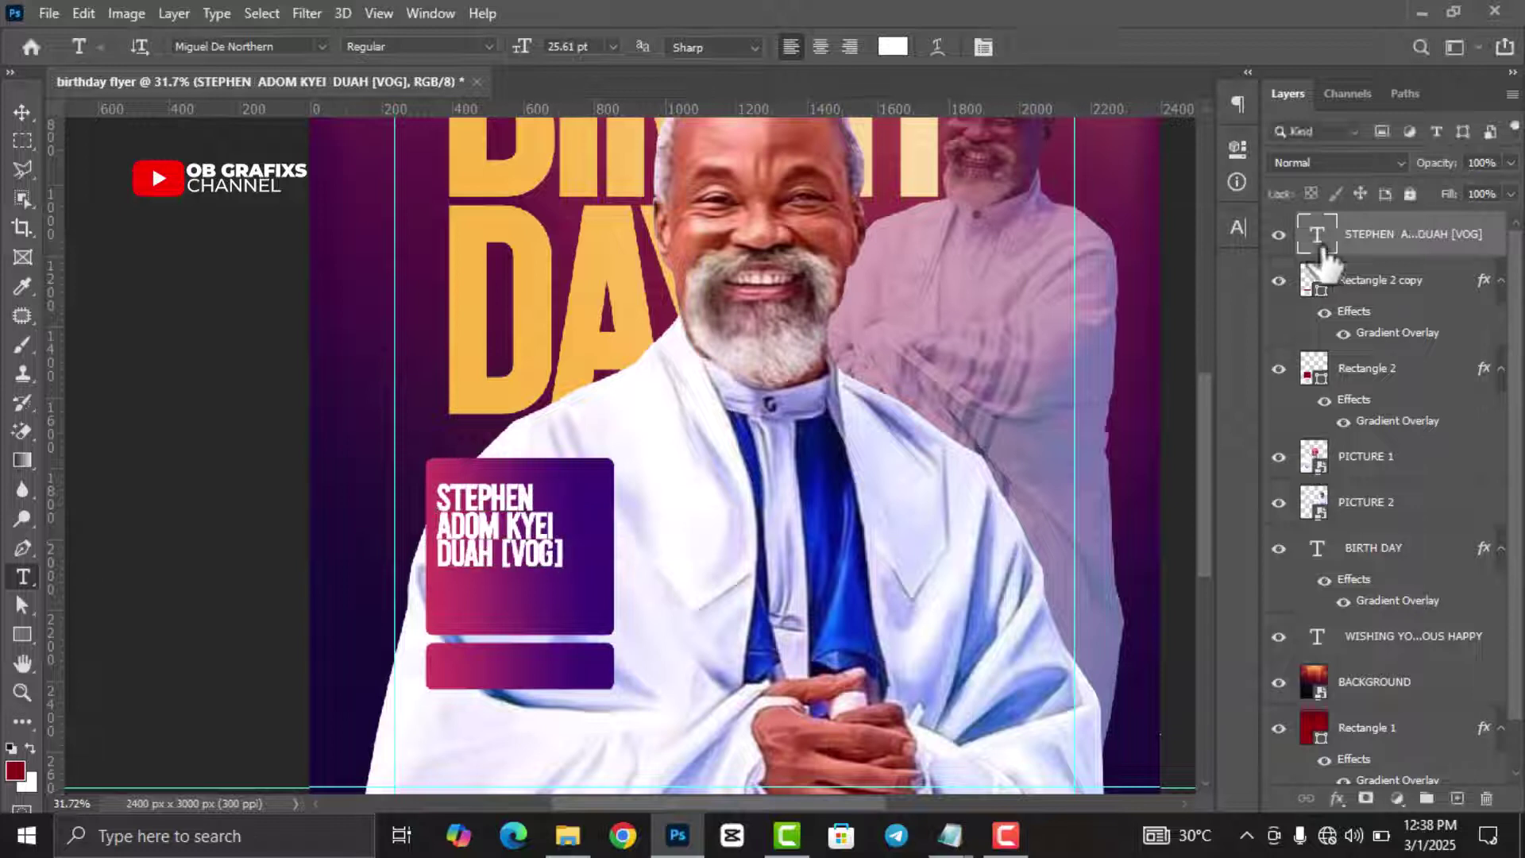
key("ctrl+a")
left_click(1238, 228)
left_click(1033, 286)
type("34")
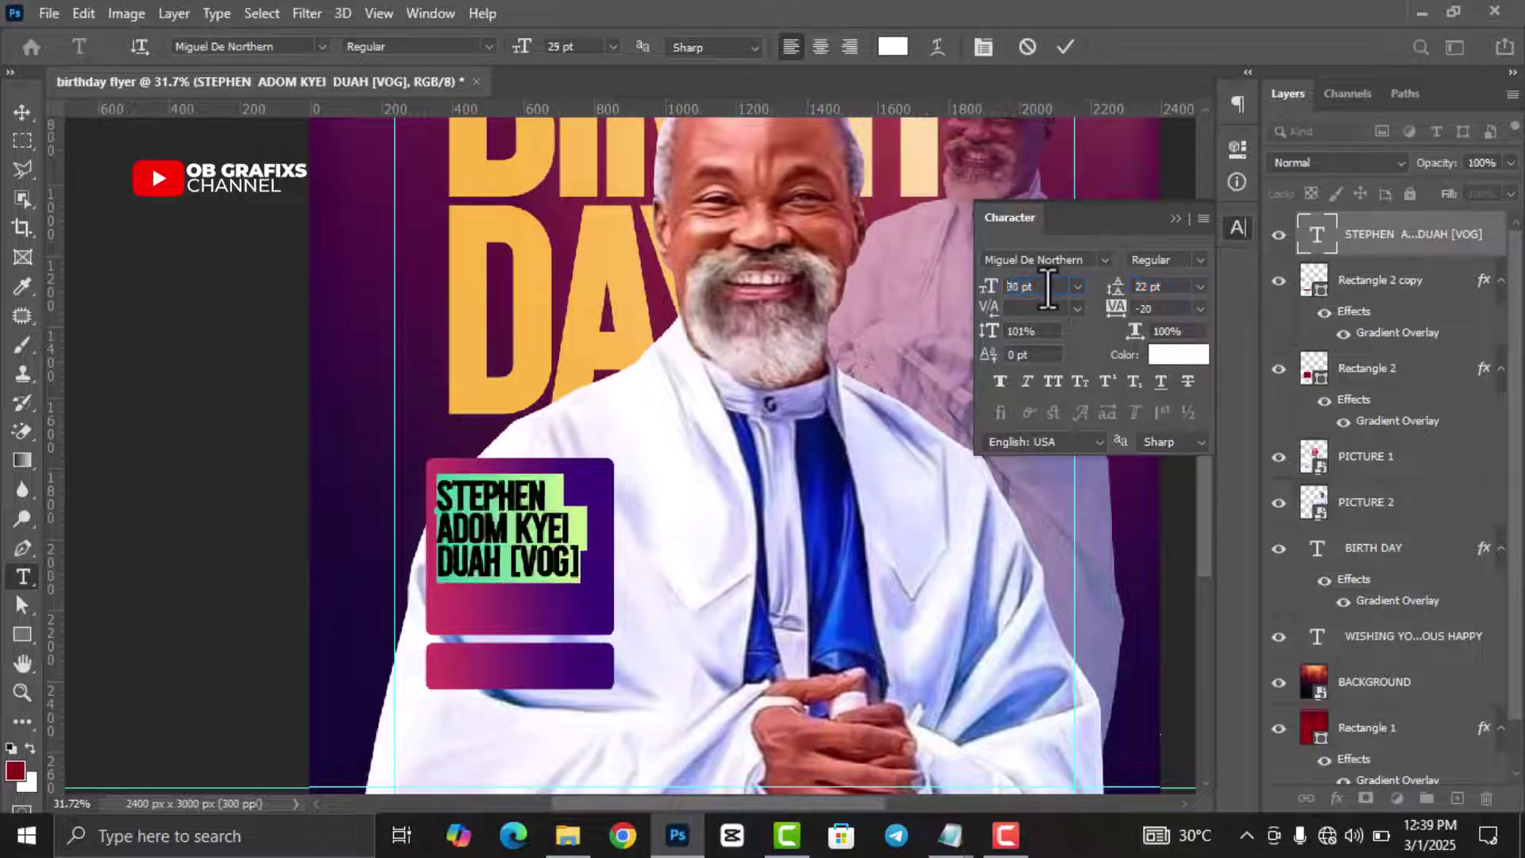
key("Return")
Step: Increase the name's line spacing by two steps and nudge the text slightly down
left_click(1148, 285)
key("Up")
key("Up")
key("Up")
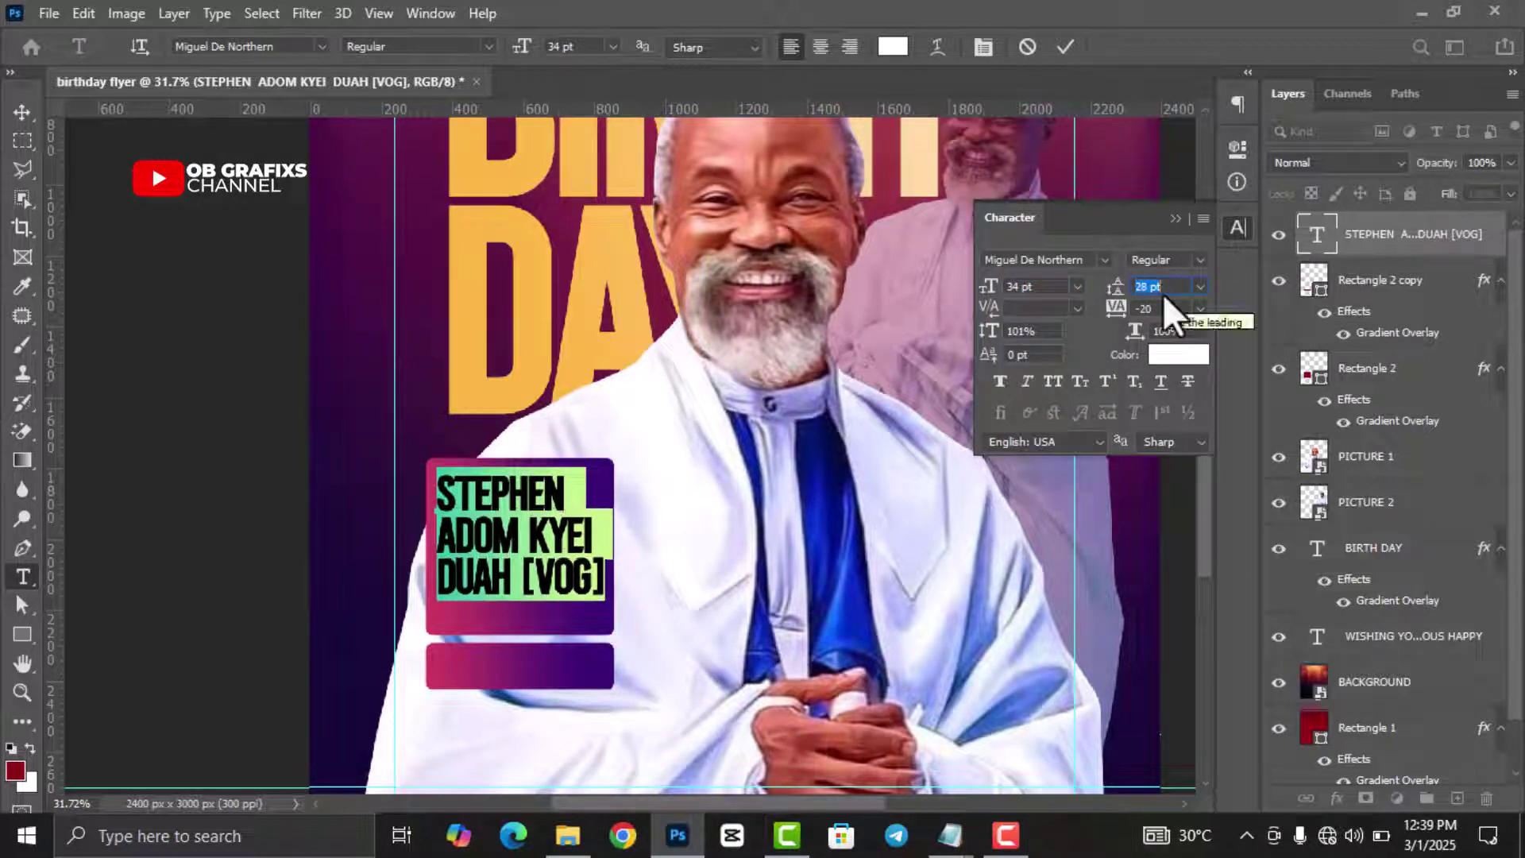
key("Up")
left_click(1067, 46)
key("v")
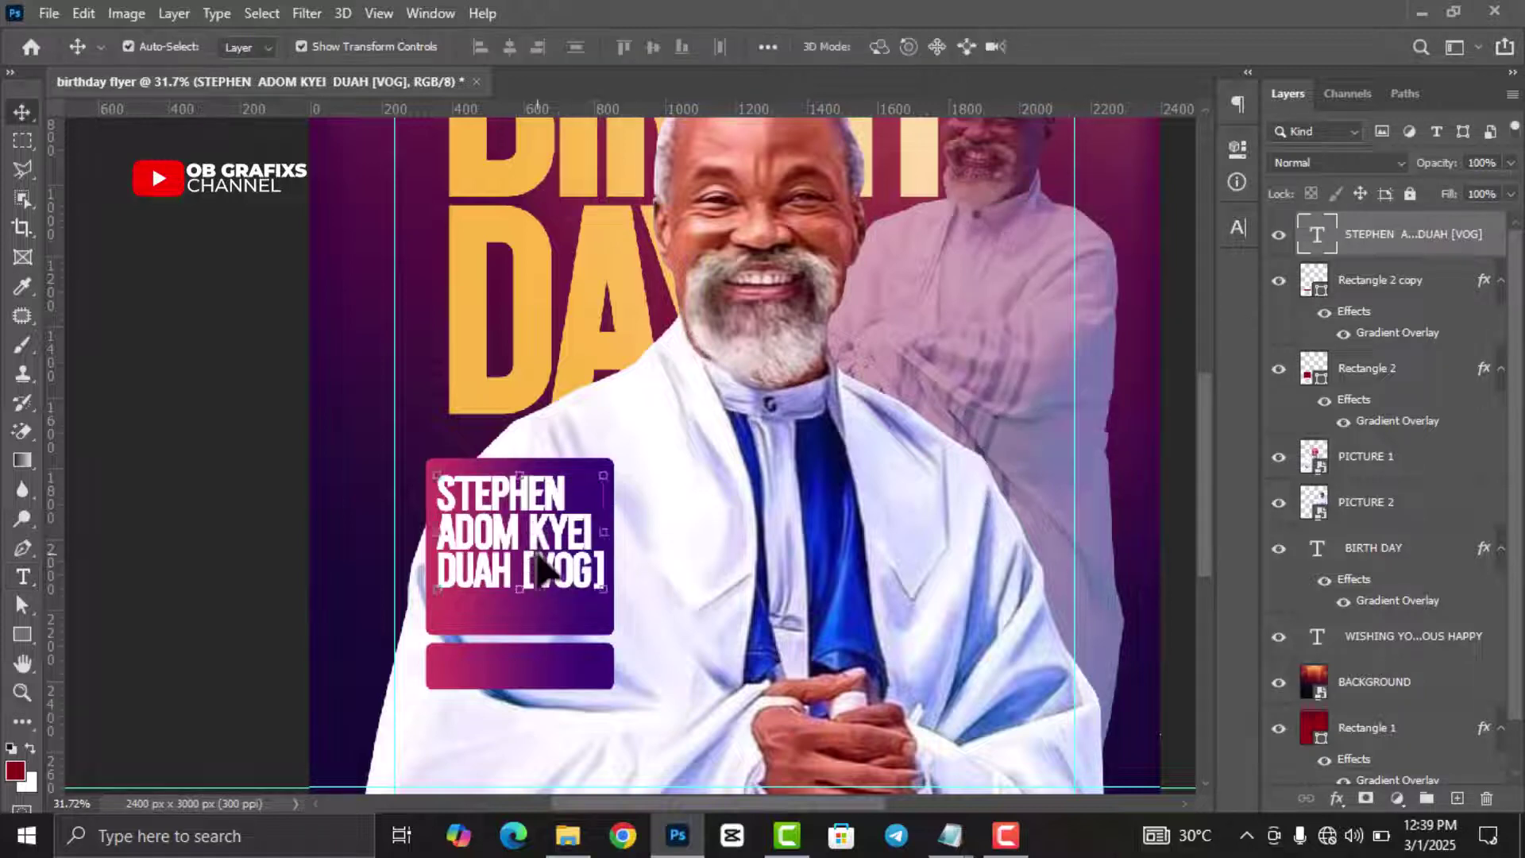
left_click_drag(516, 540, 578, 531)
Step: Scale the name text slightly smaller and re-centre it inside its box
scroll(540, 675, "down", 2)
scroll(541, 675, "up", 3)
key("ctrl+t")
left_click(1106, 46)
left_click_drag(548, 481, 556, 489)
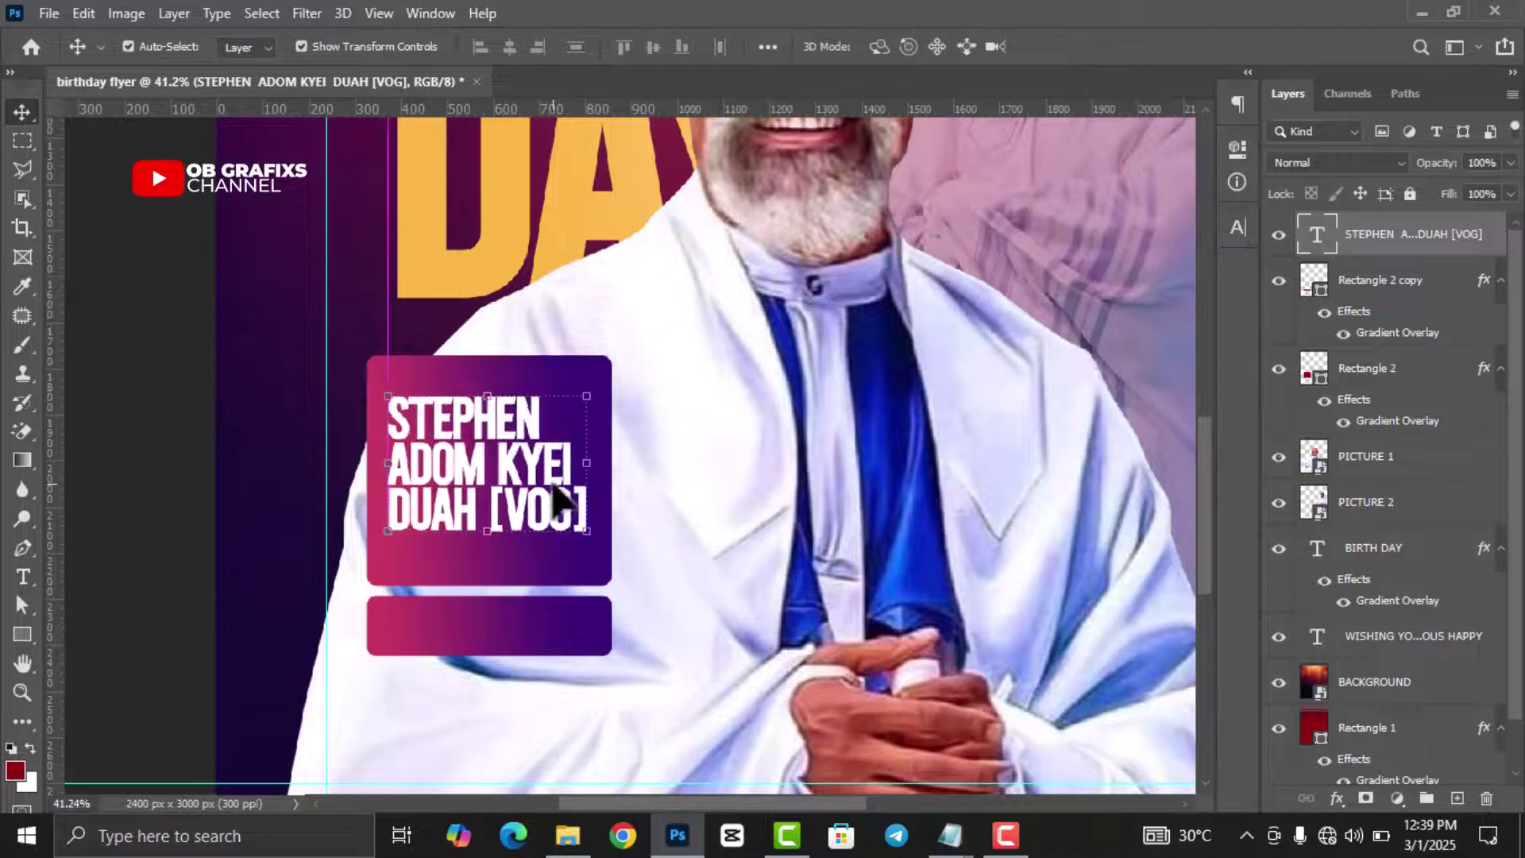
Step: Colour the word VOG in the name bright orange
key("t")
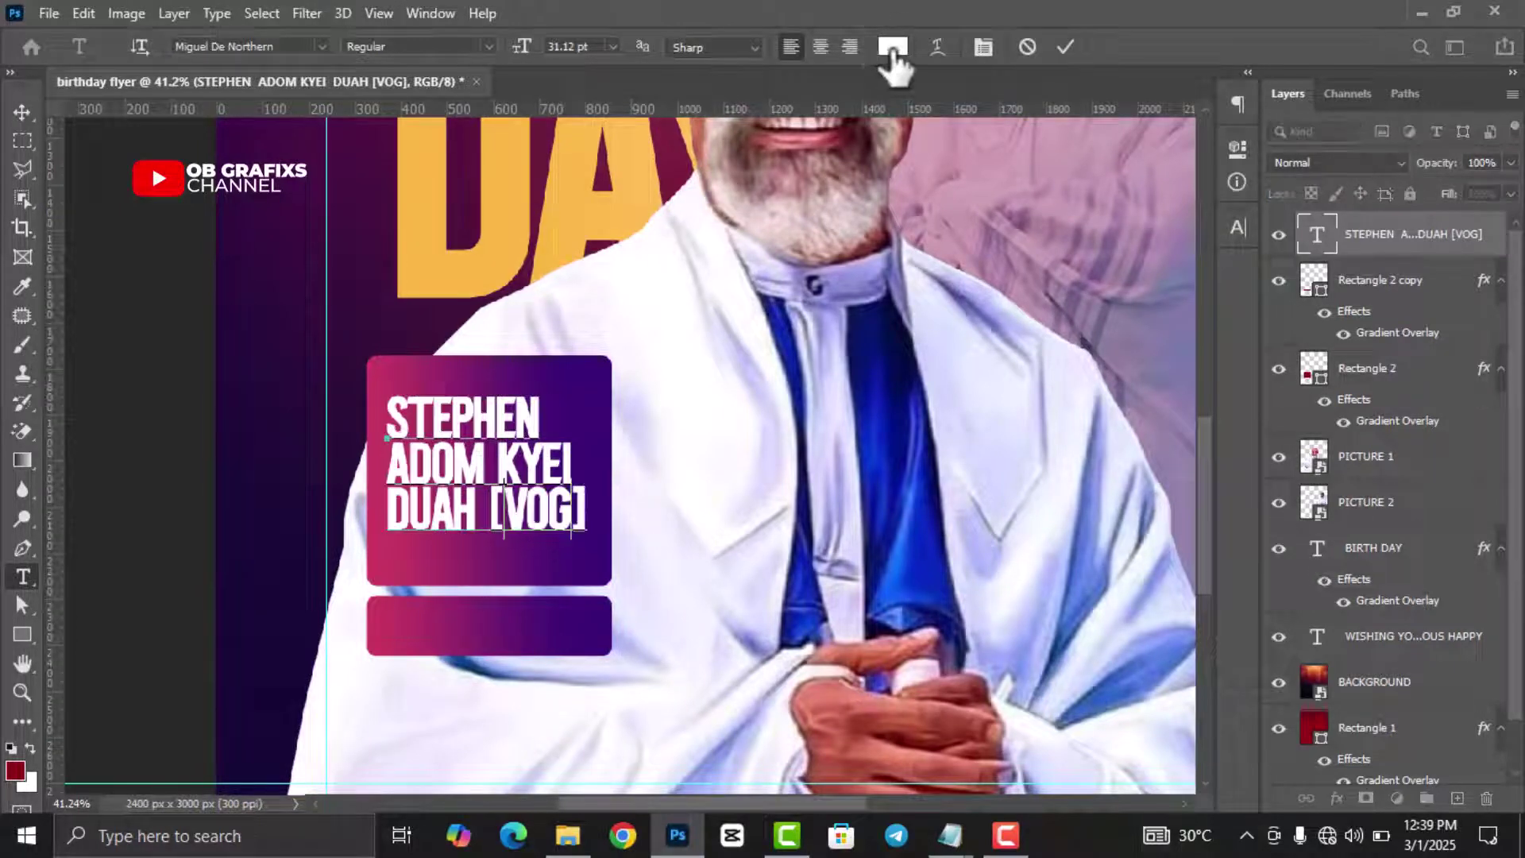
left_click(893, 48)
left_click(1233, 567)
left_click(1215, 318)
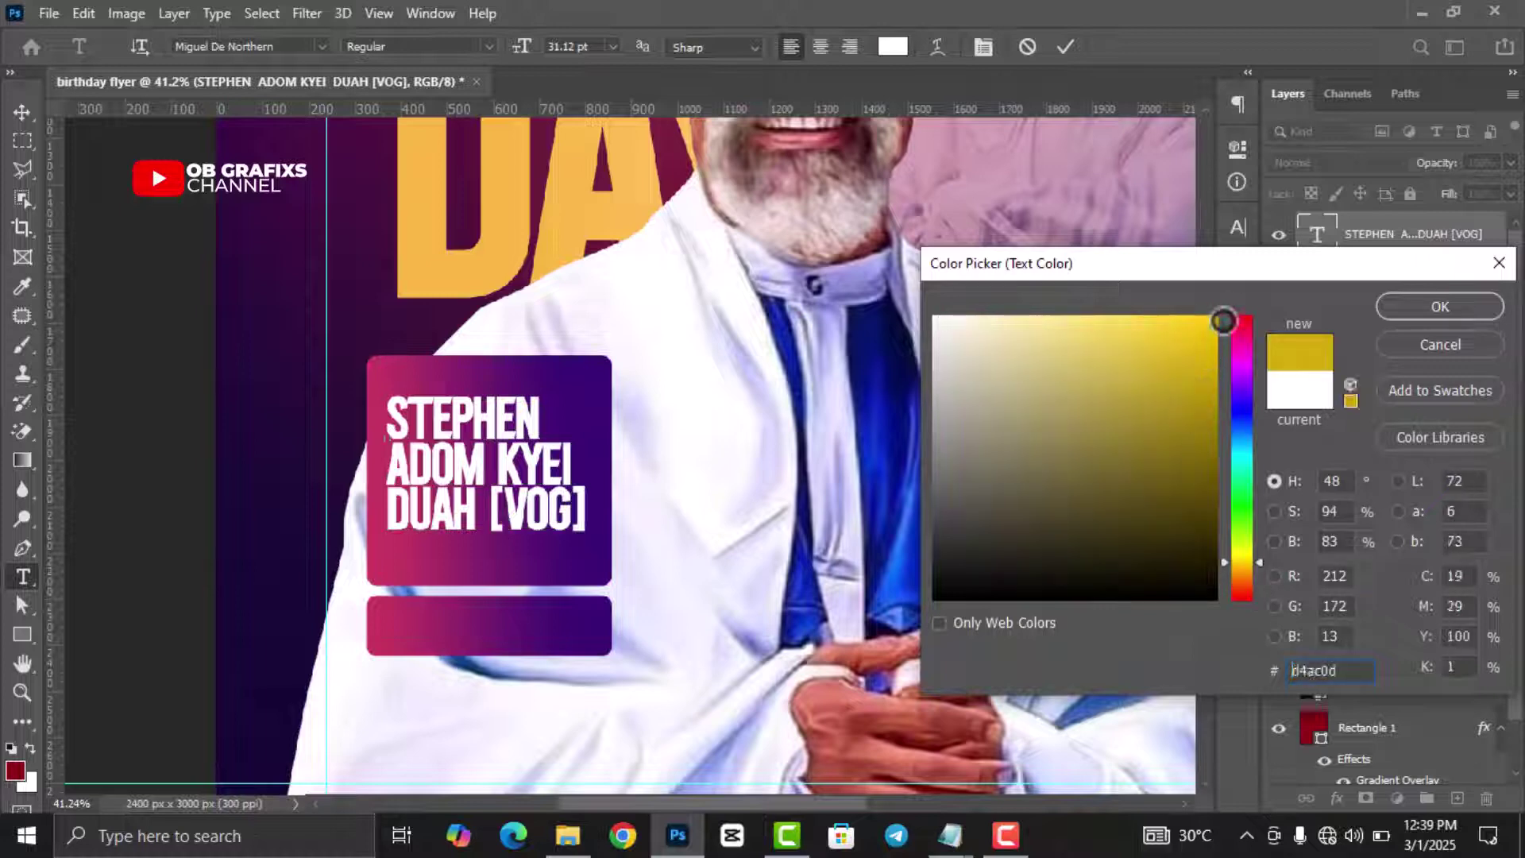
left_click_drag(1229, 556, 1241, 573)
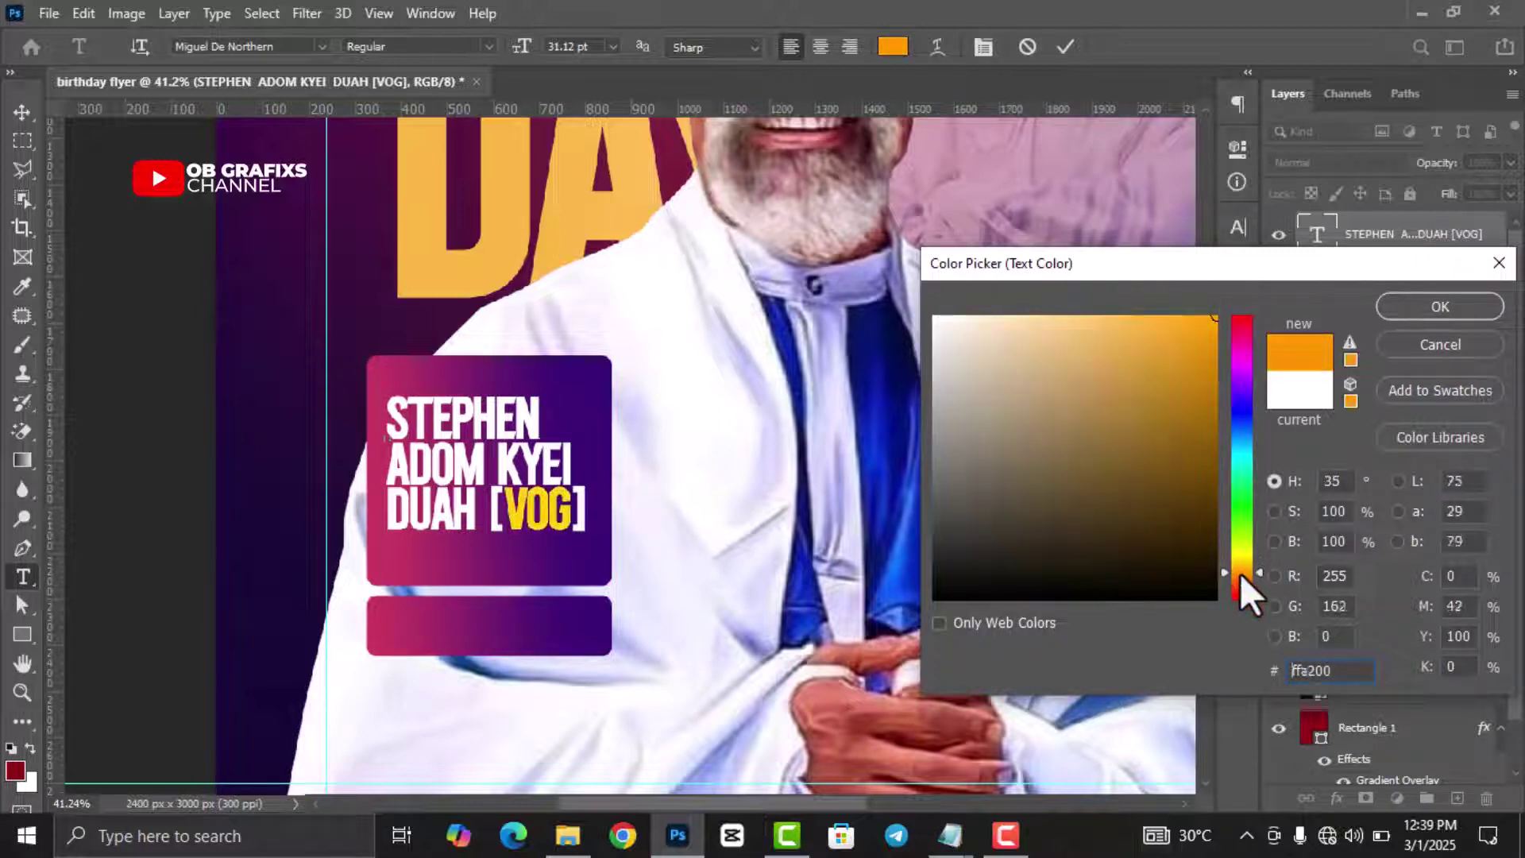
left_click(1436, 314)
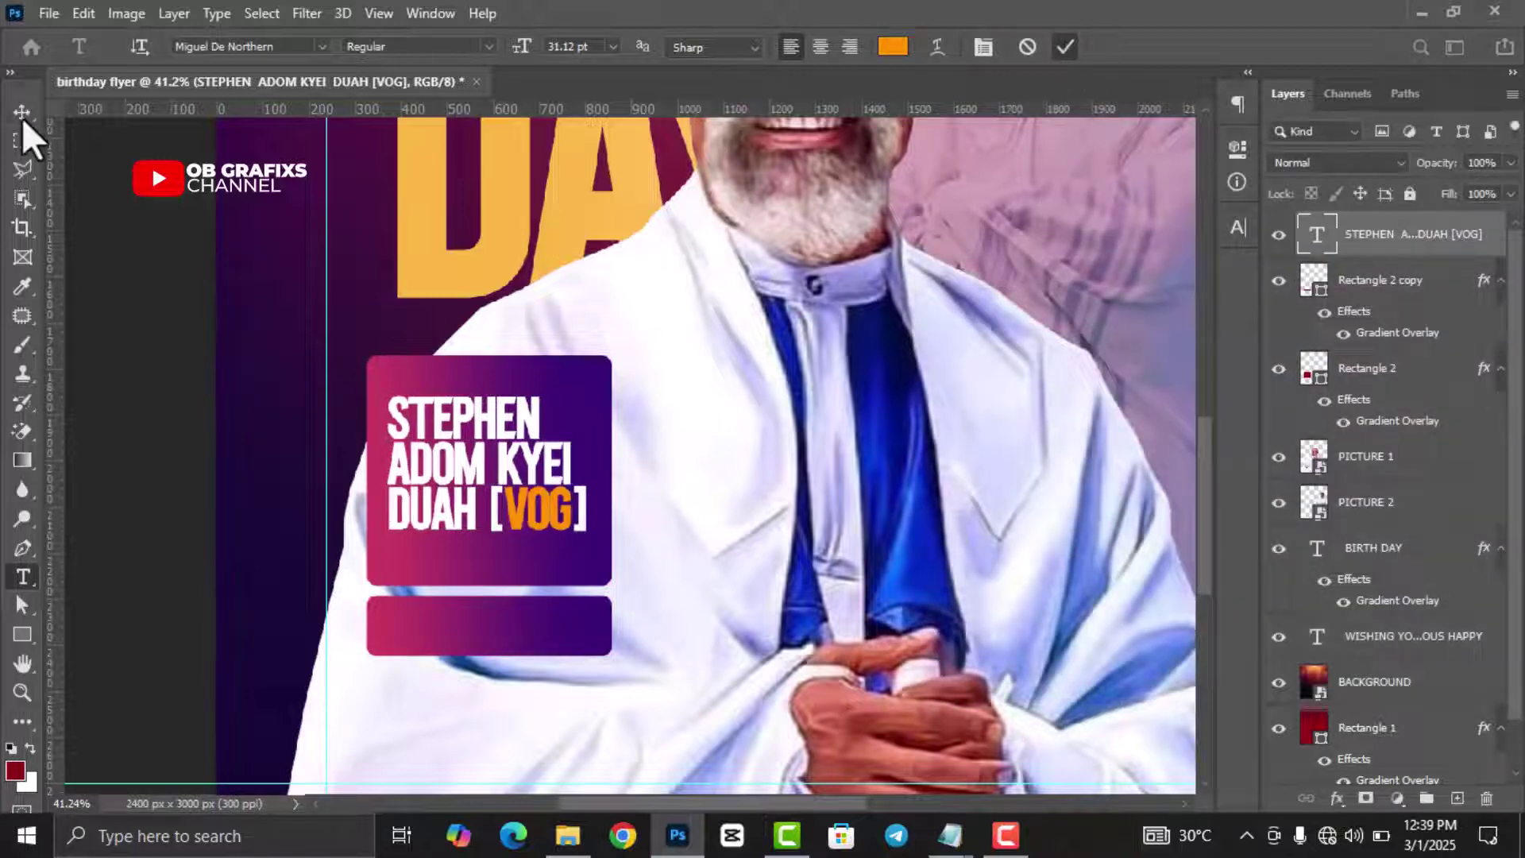
left_click(22, 112)
key("ctrl+0")
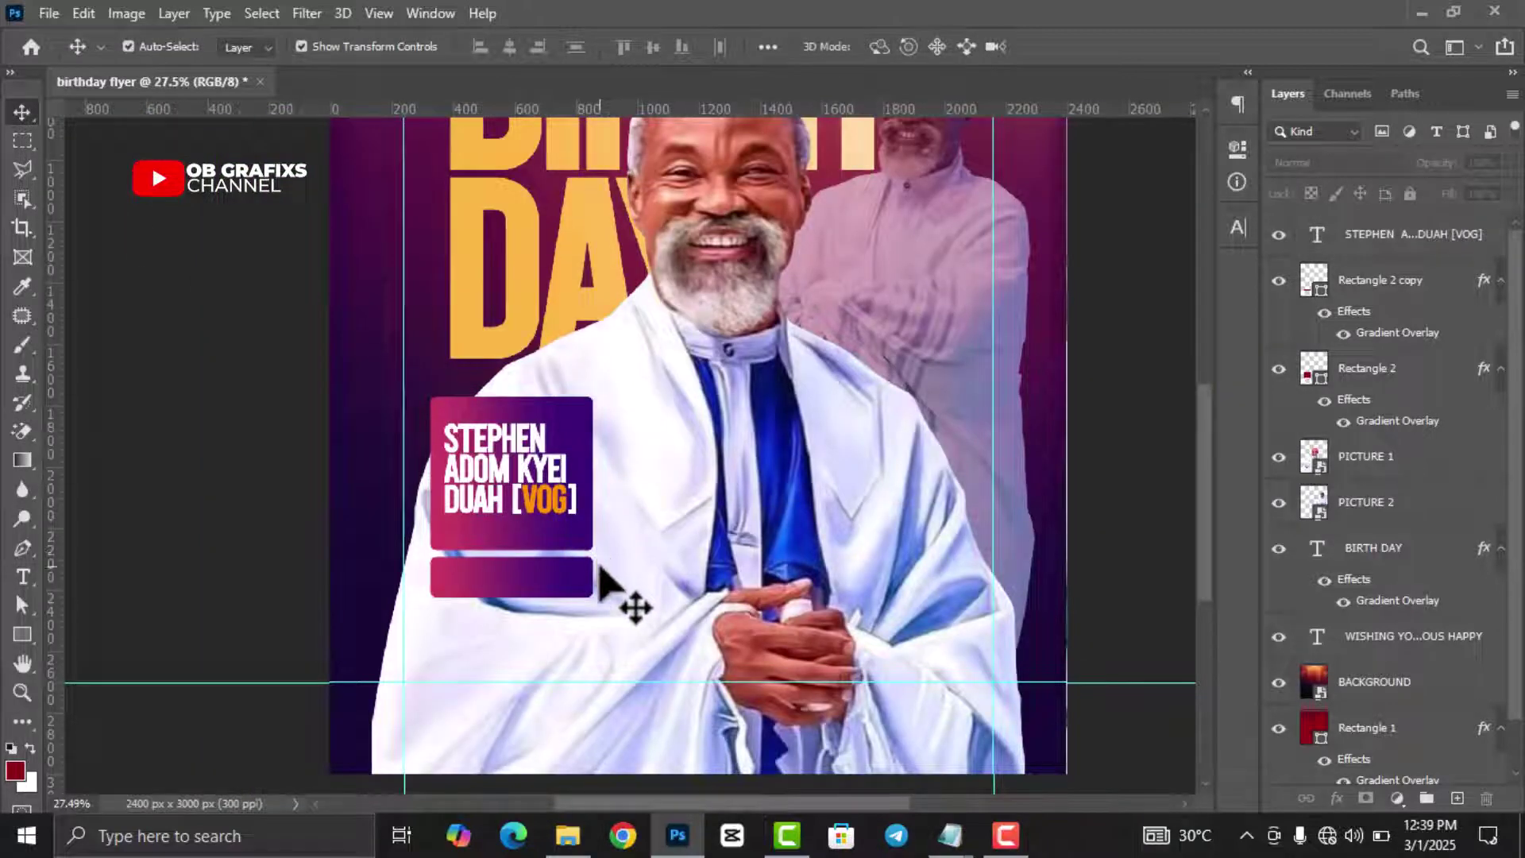
scroll(606, 603, "down", 3)
scroll(766, 646, "up", 2)
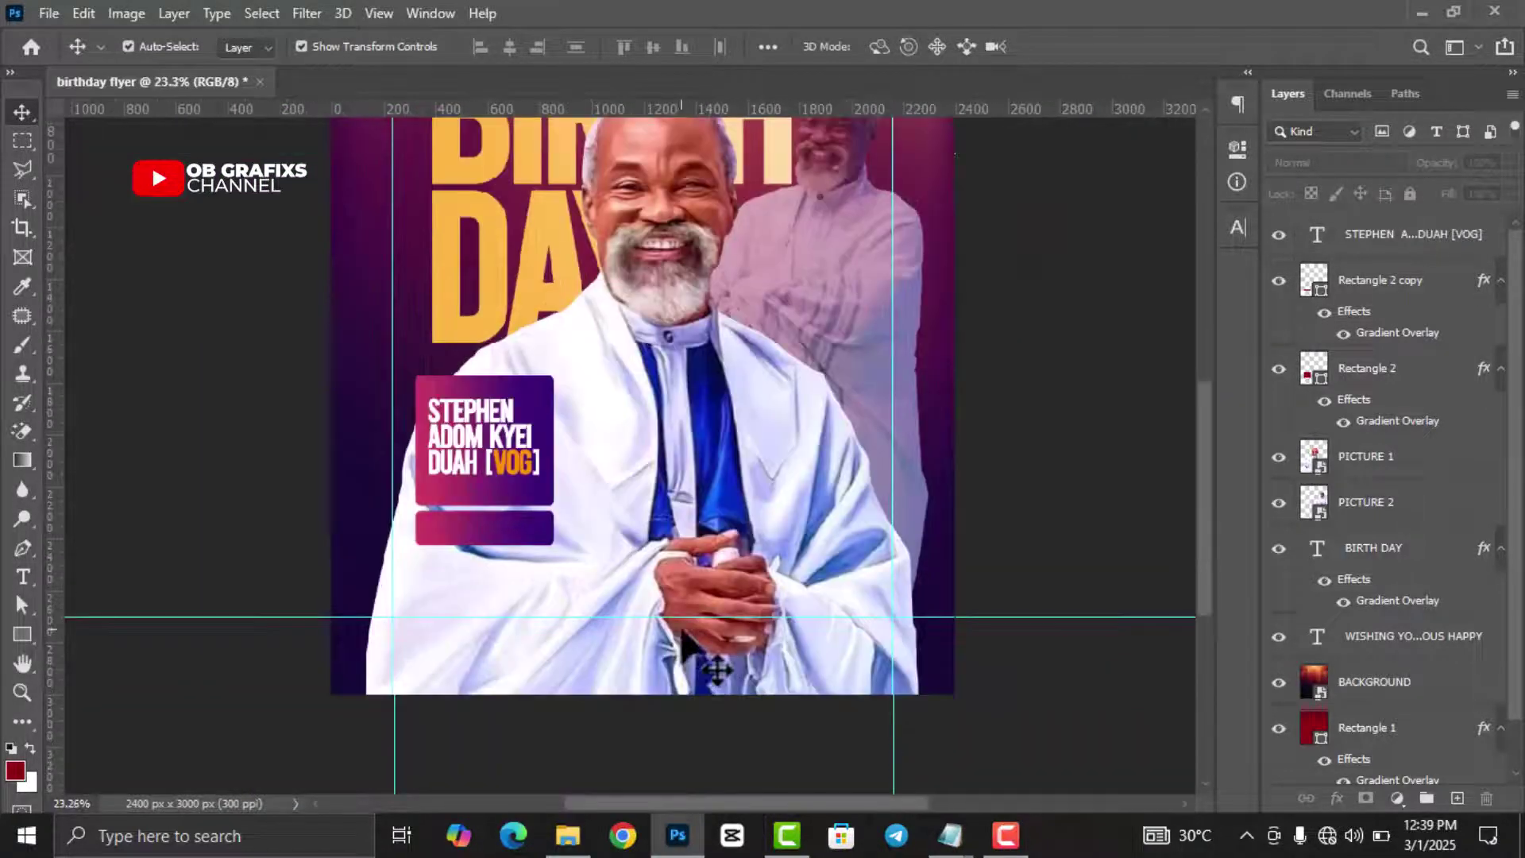
Step: Copy the line THE PROPHET from the TEXTS notes
left_click(950, 835)
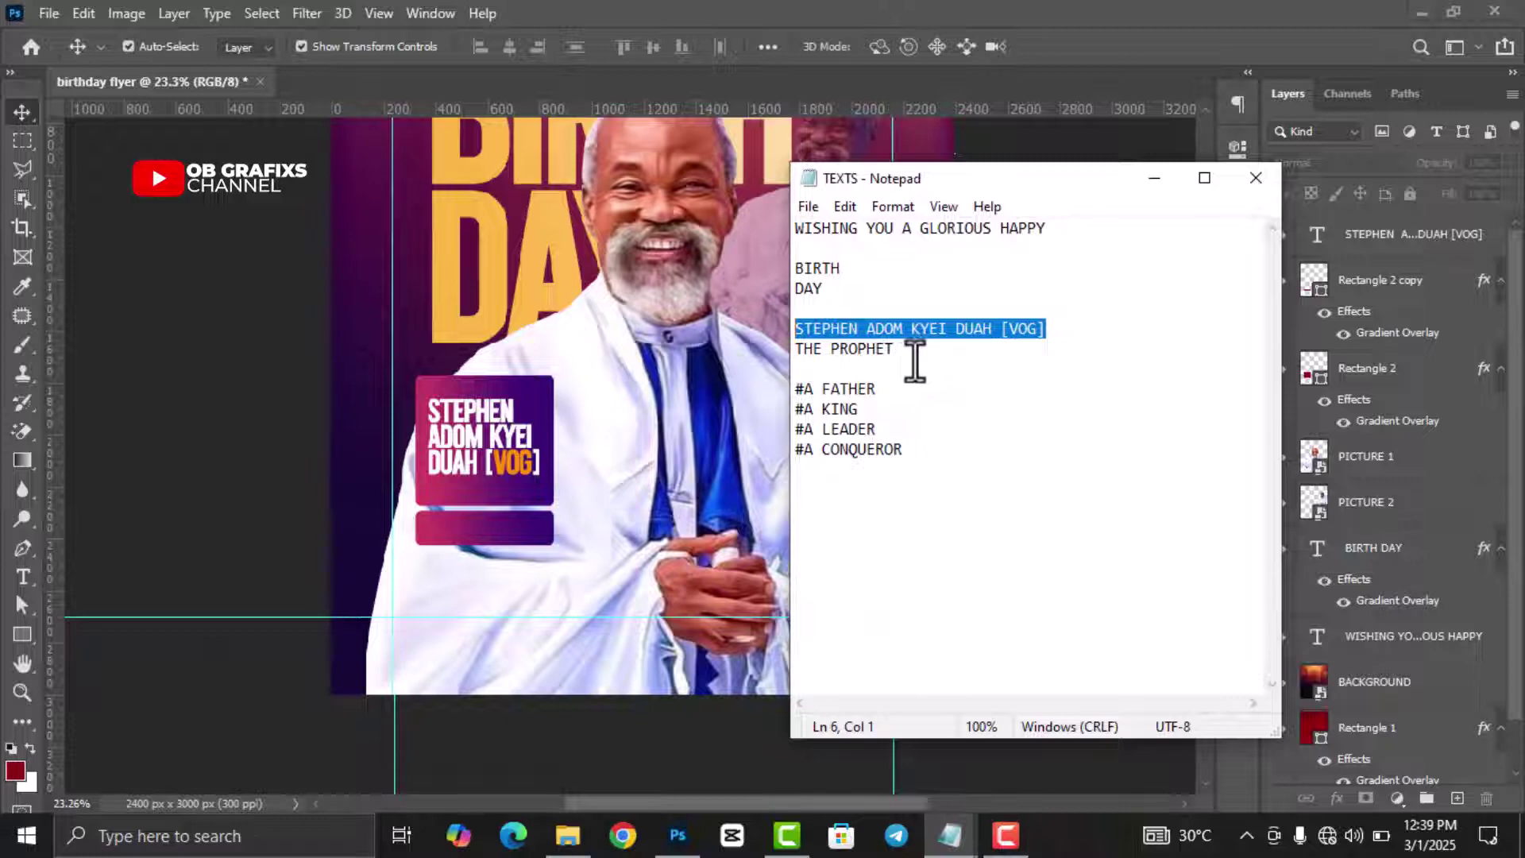
left_click_drag(908, 354, 779, 353)
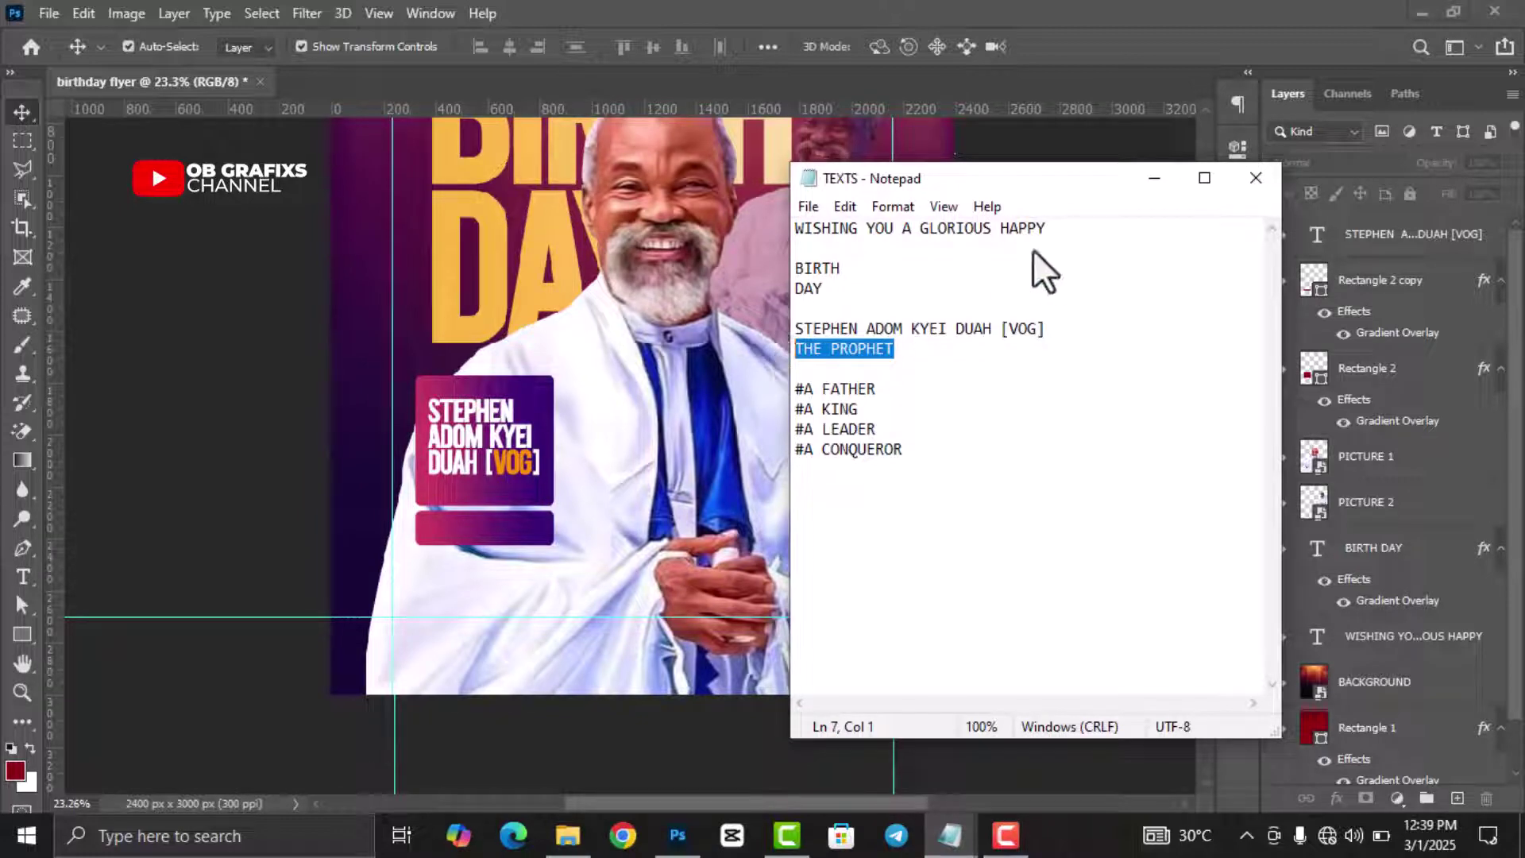
left_click(1153, 182)
scroll(528, 611, "up", 1)
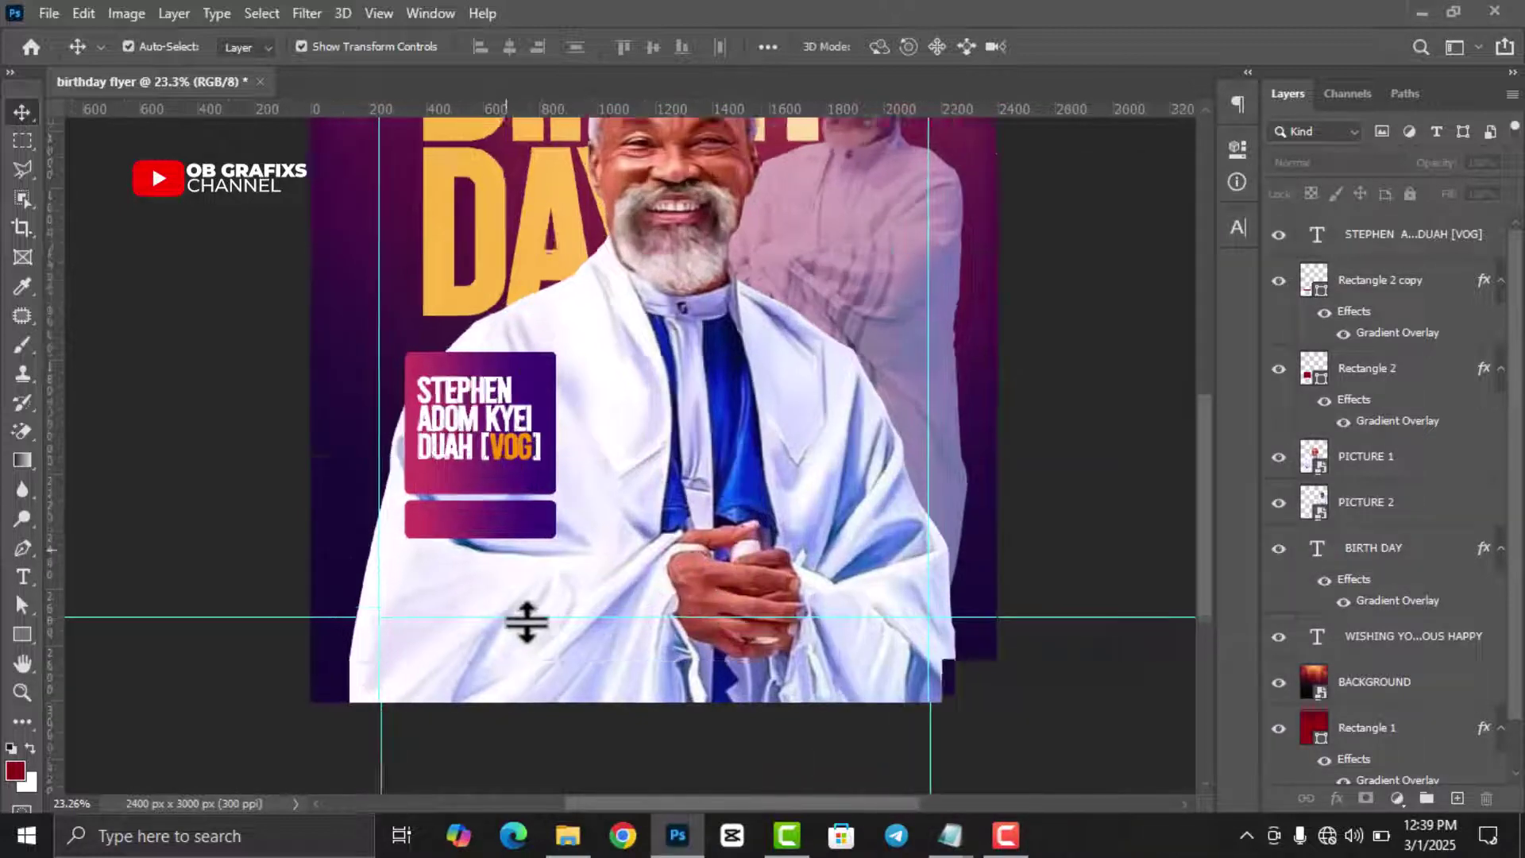
Step: Paste THE PROPHET as new text and move it onto the lower gradient bar
left_click(23, 577)
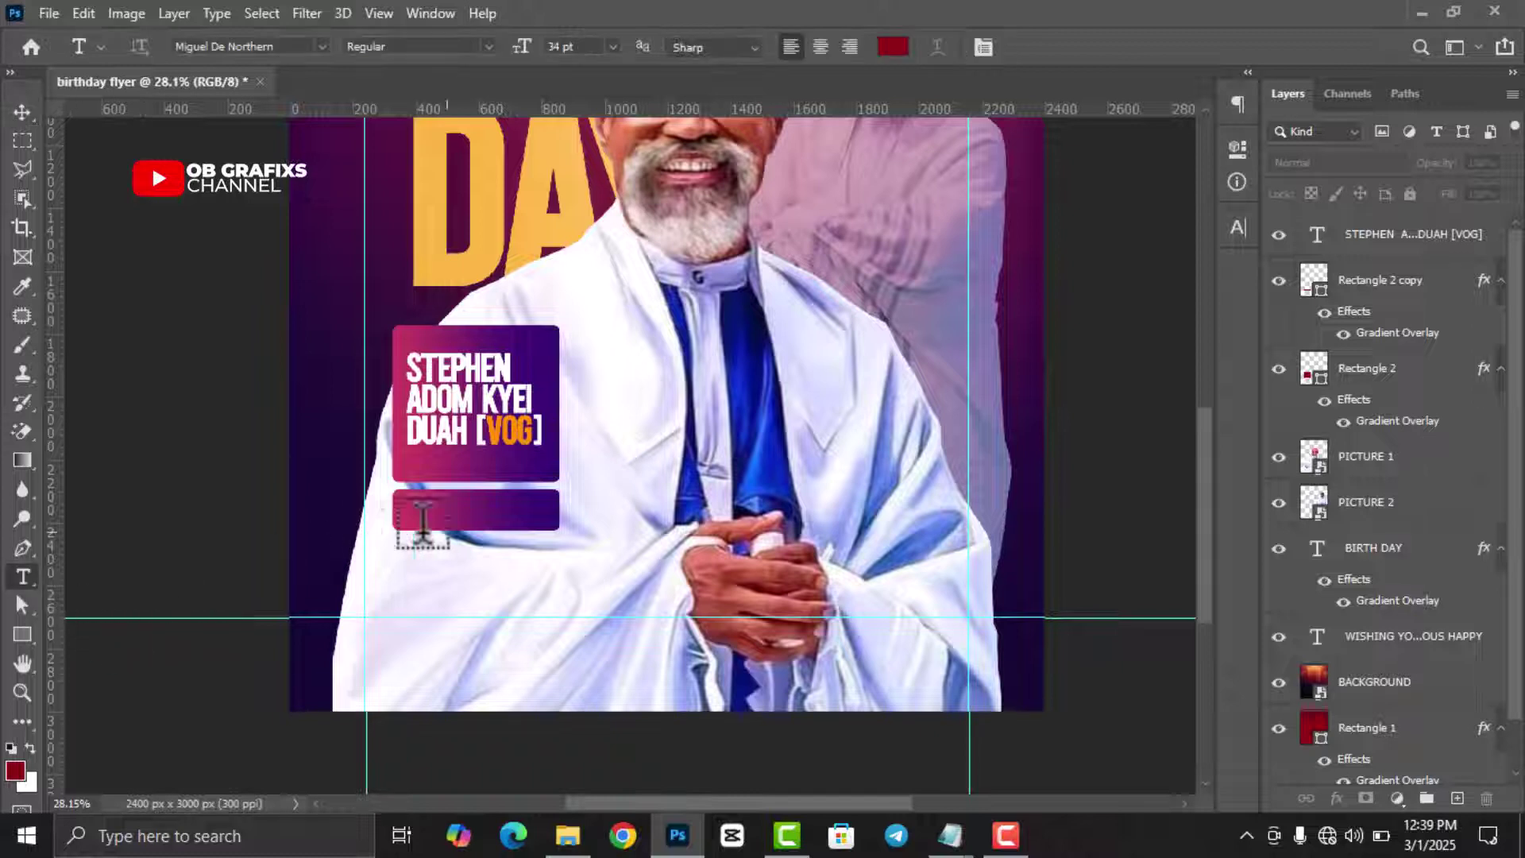
left_click(429, 506)
type("THE PROPHET")
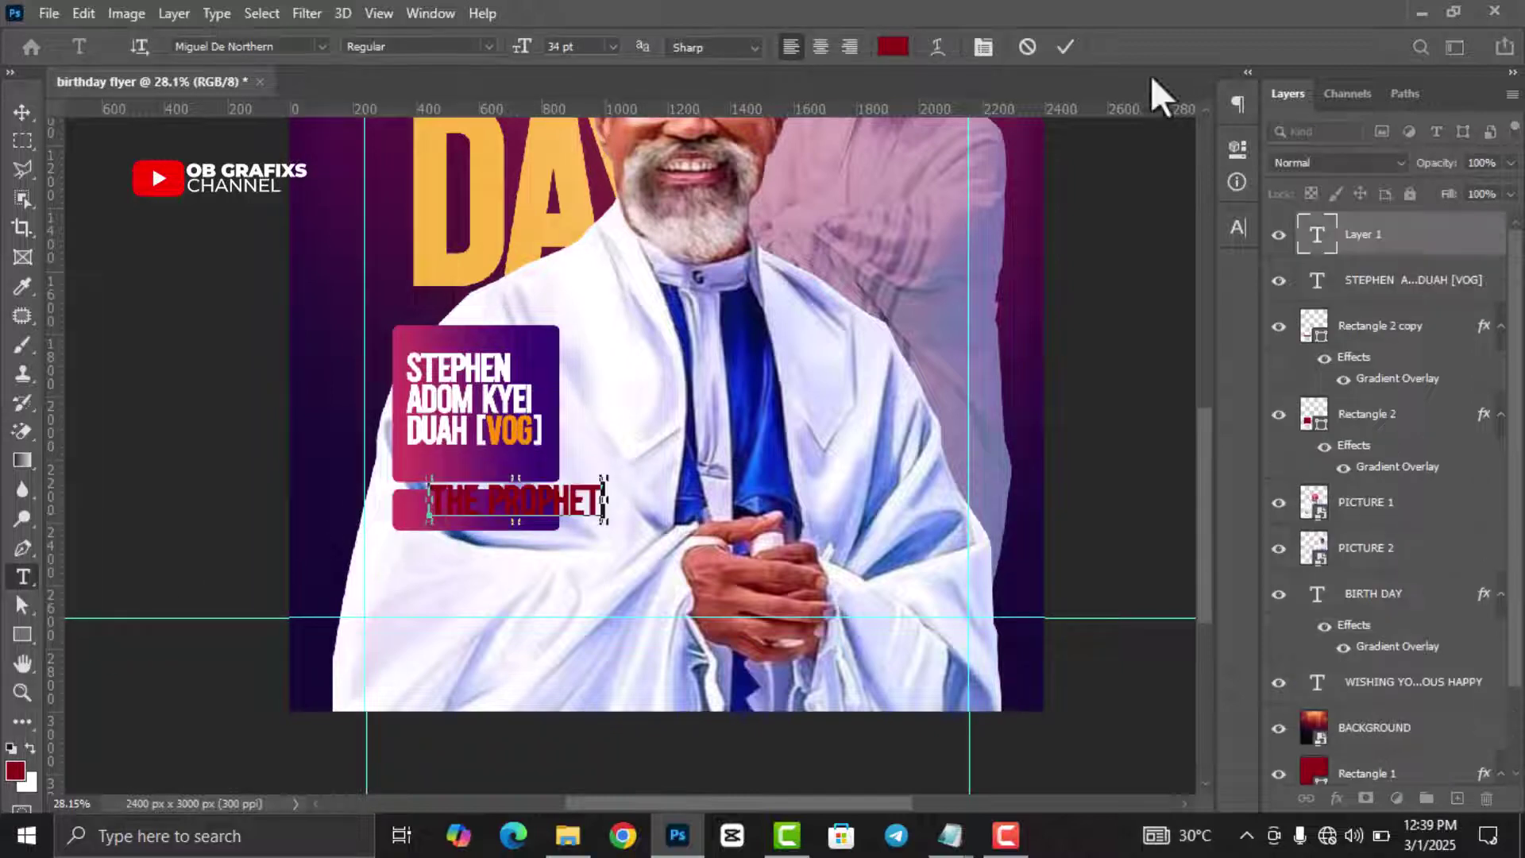
left_click(22, 111)
left_click_drag(570, 516, 548, 528)
scroll(548, 529, "up", 1)
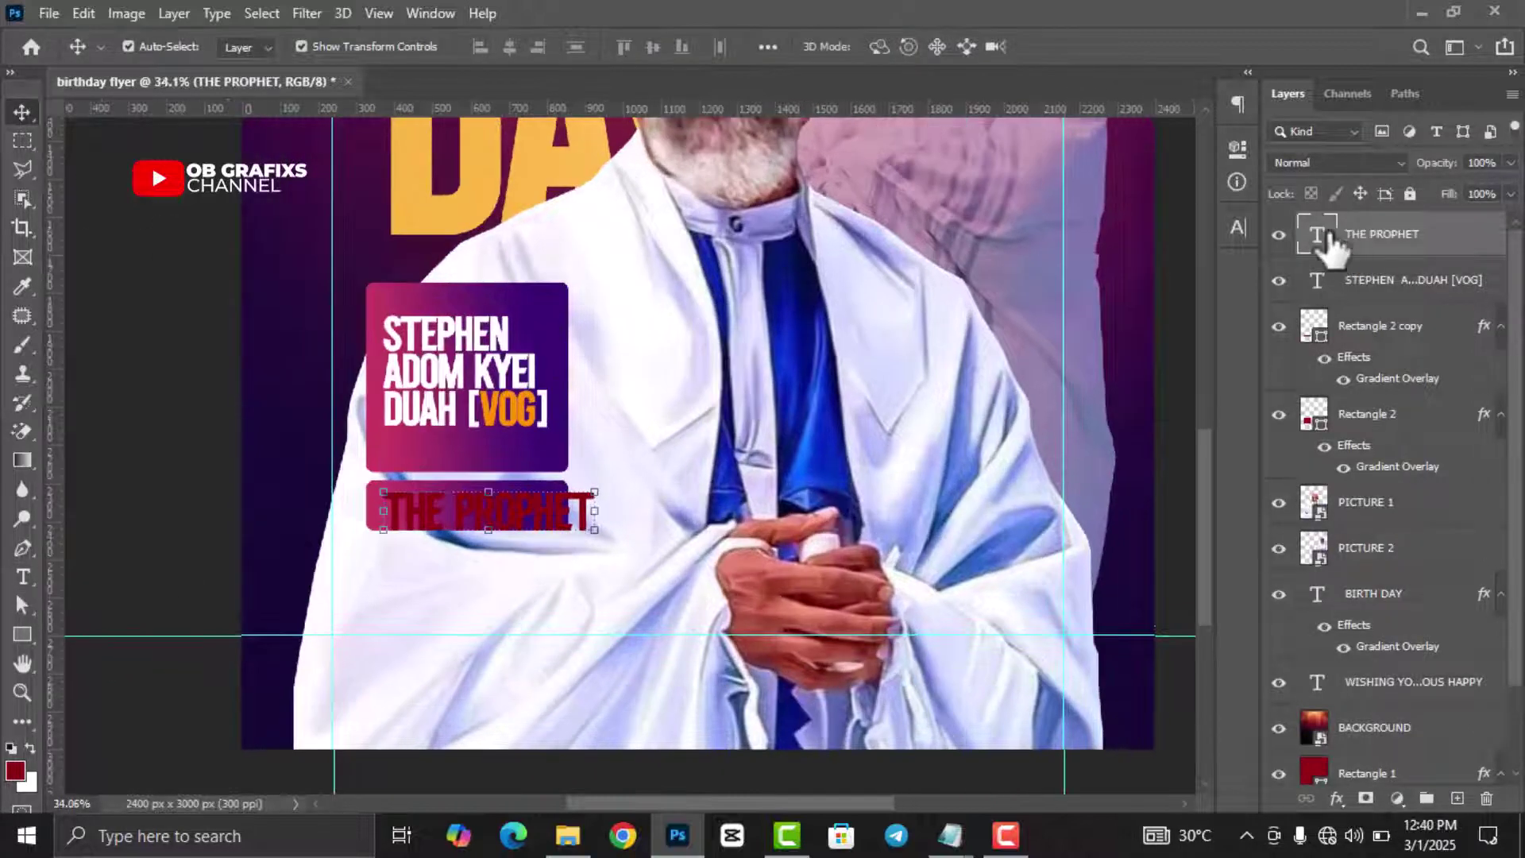
Step: Make THE PROPHET text white and shrink it to 27 pt to fit the bar
double_click(1316, 235)
left_click(892, 46)
left_click(1439, 307)
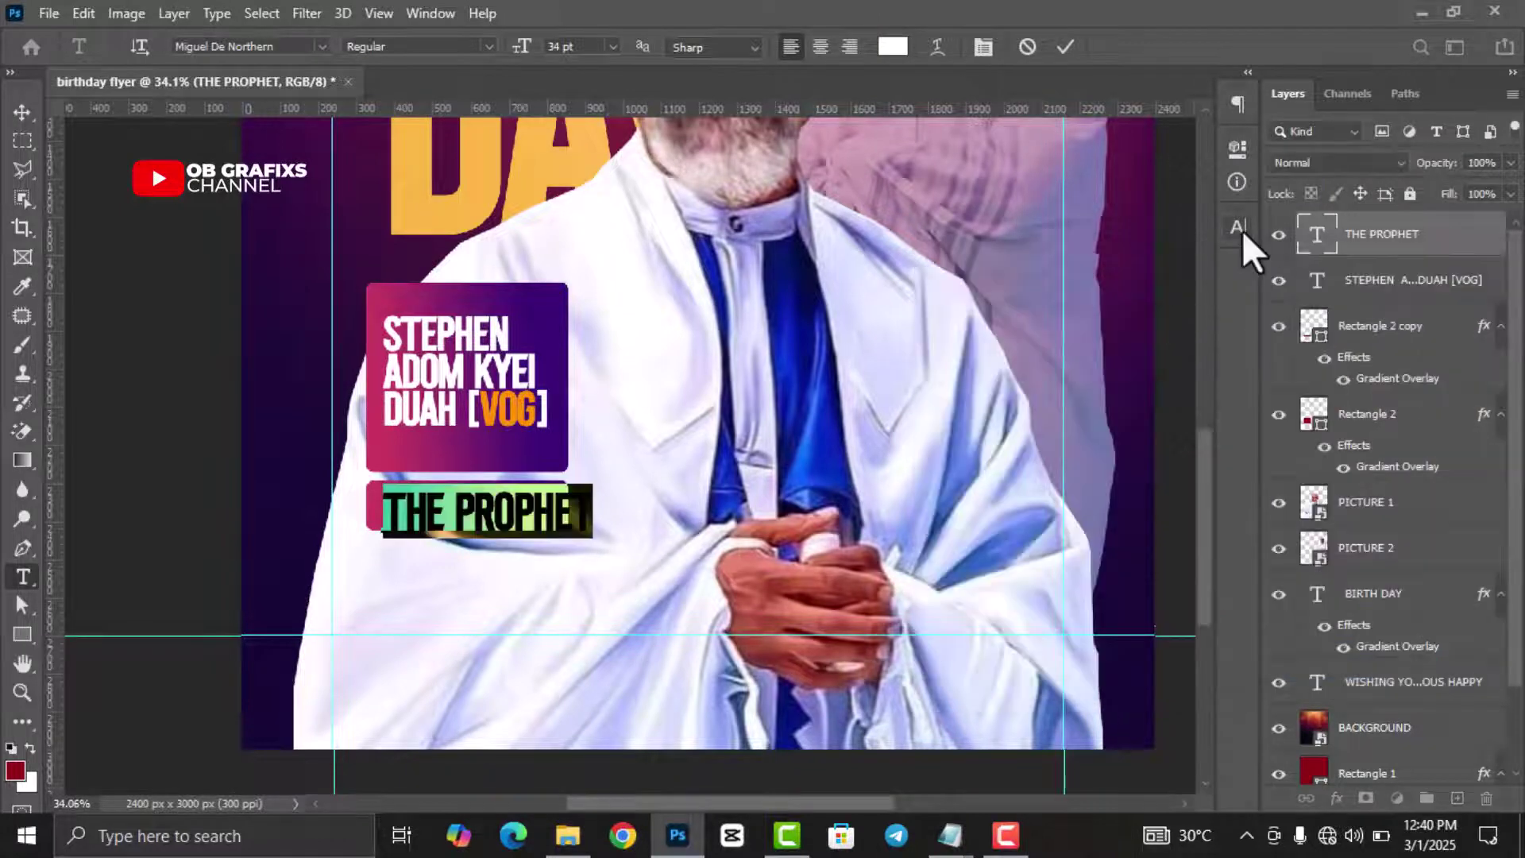
left_click(1237, 228)
left_click(1033, 286)
scroll(1048, 290, "down", 7)
left_click(1066, 46)
key("v")
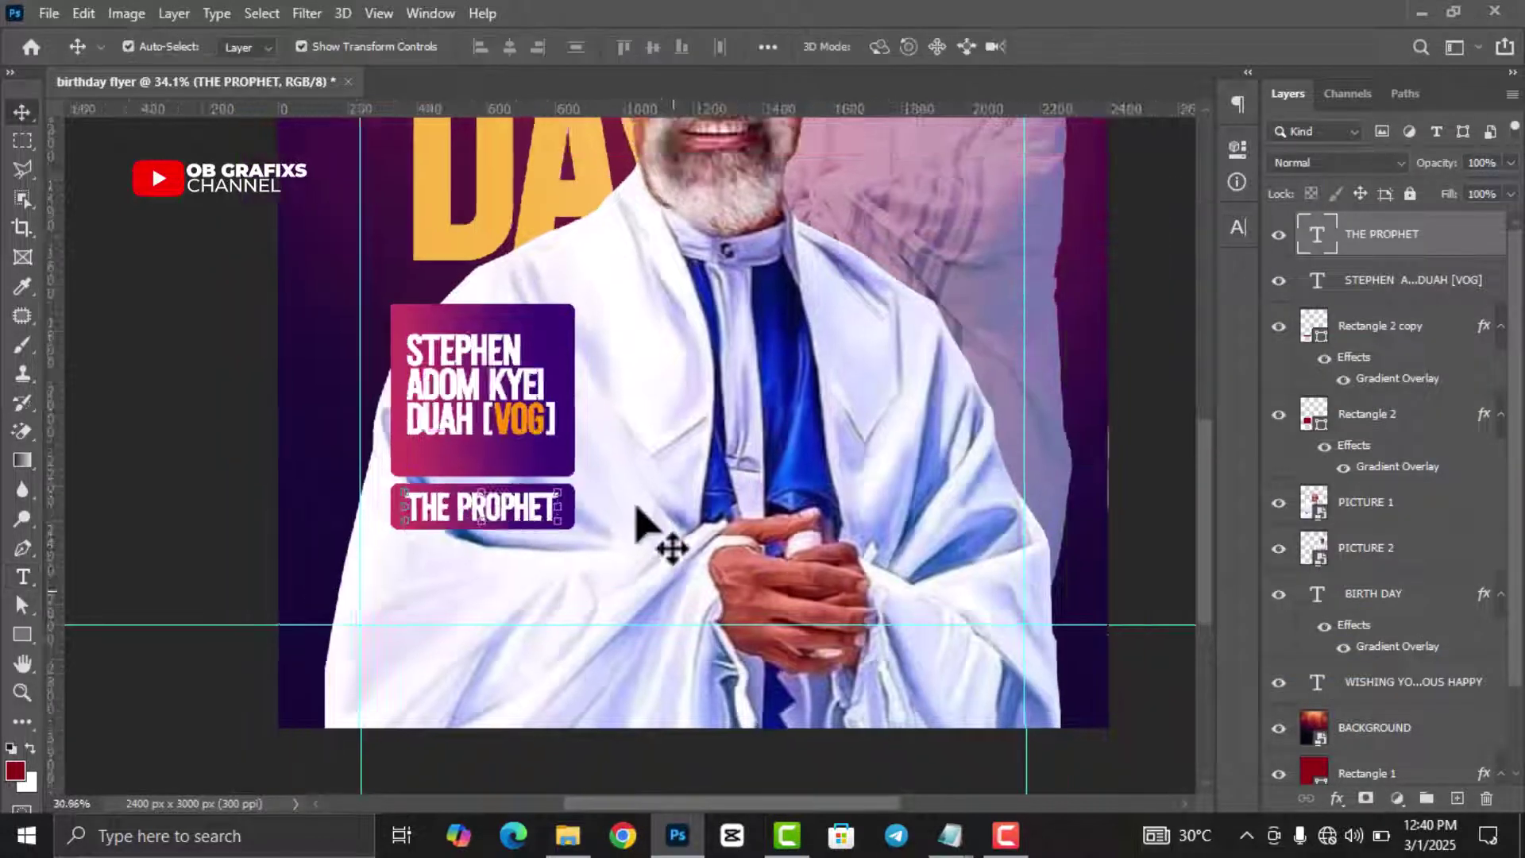
scroll(787, 588, "down", 5)
scroll(639, 715, "up", 3)
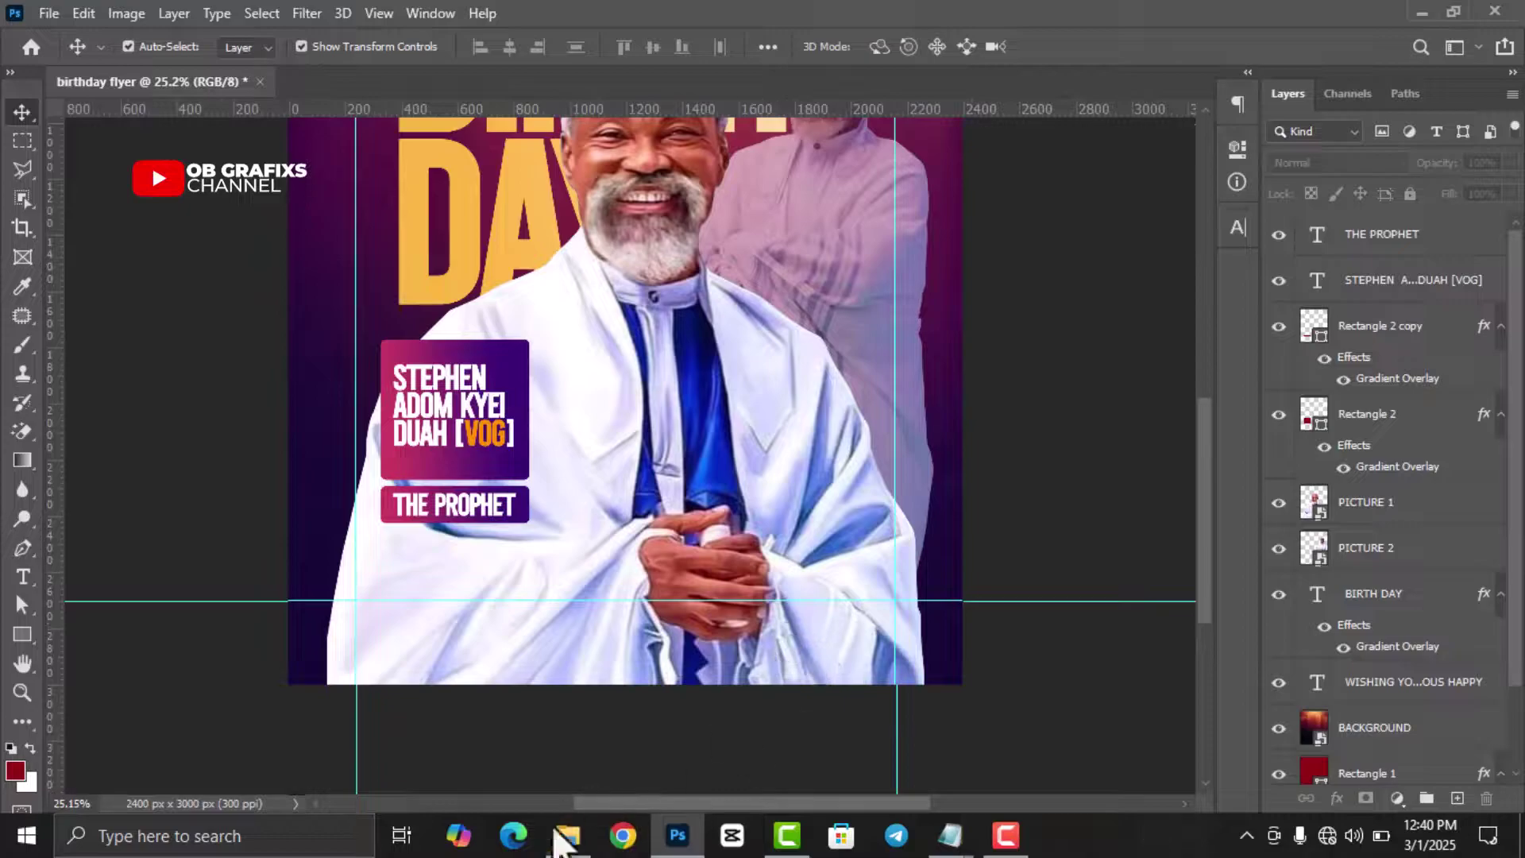
Step: Import the bwcLogoHome church logo, scaled down and placed under THE PROPHET
left_click(566, 836)
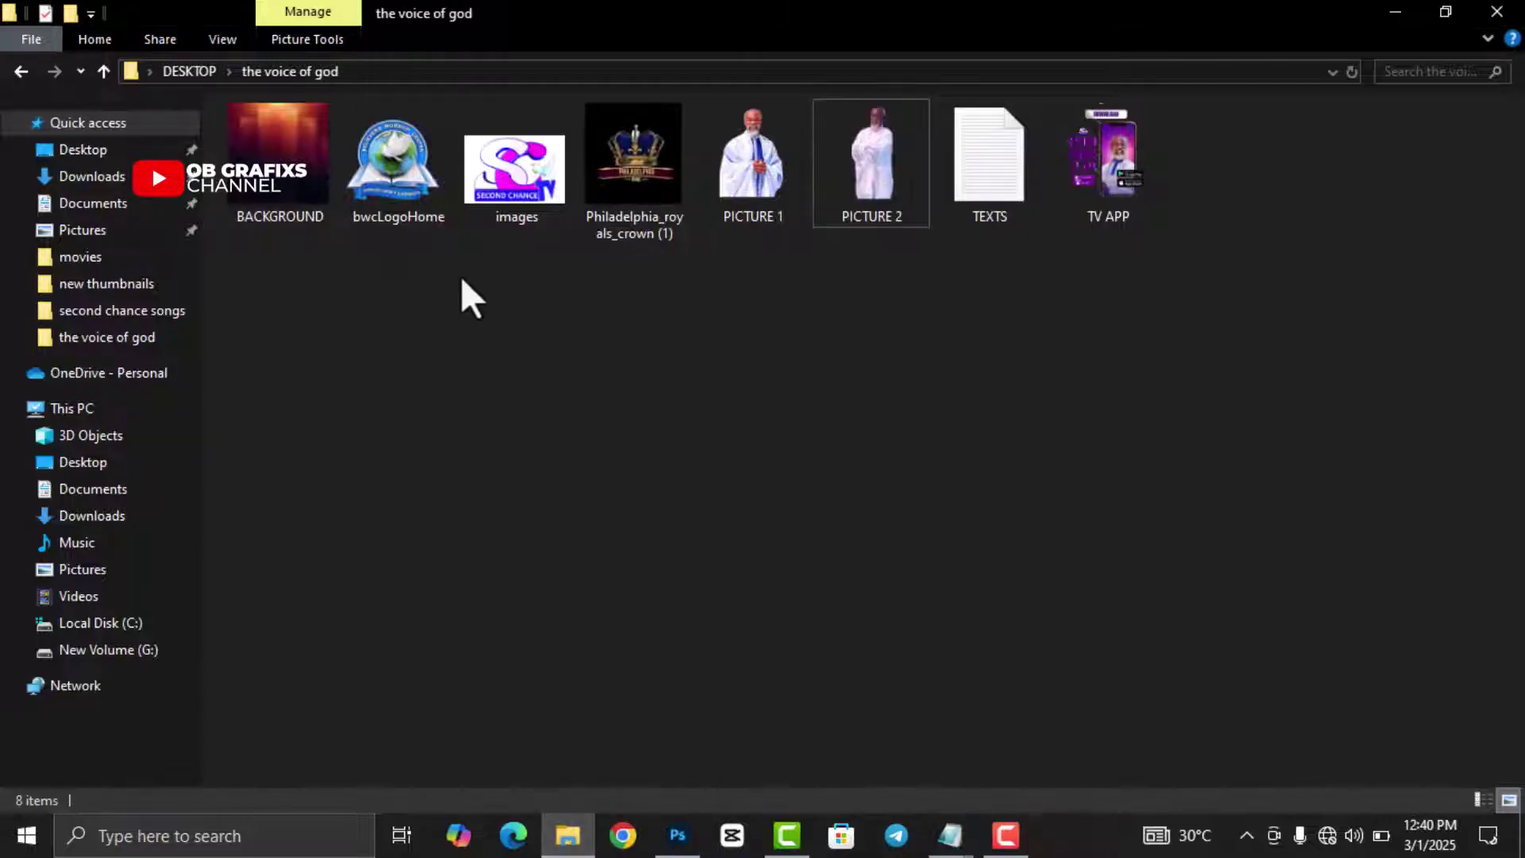
mouse_move(401, 191)
left_mouse_down()
mouse_move(688, 804)
mouse_move(699, 572)
left_mouse_up()
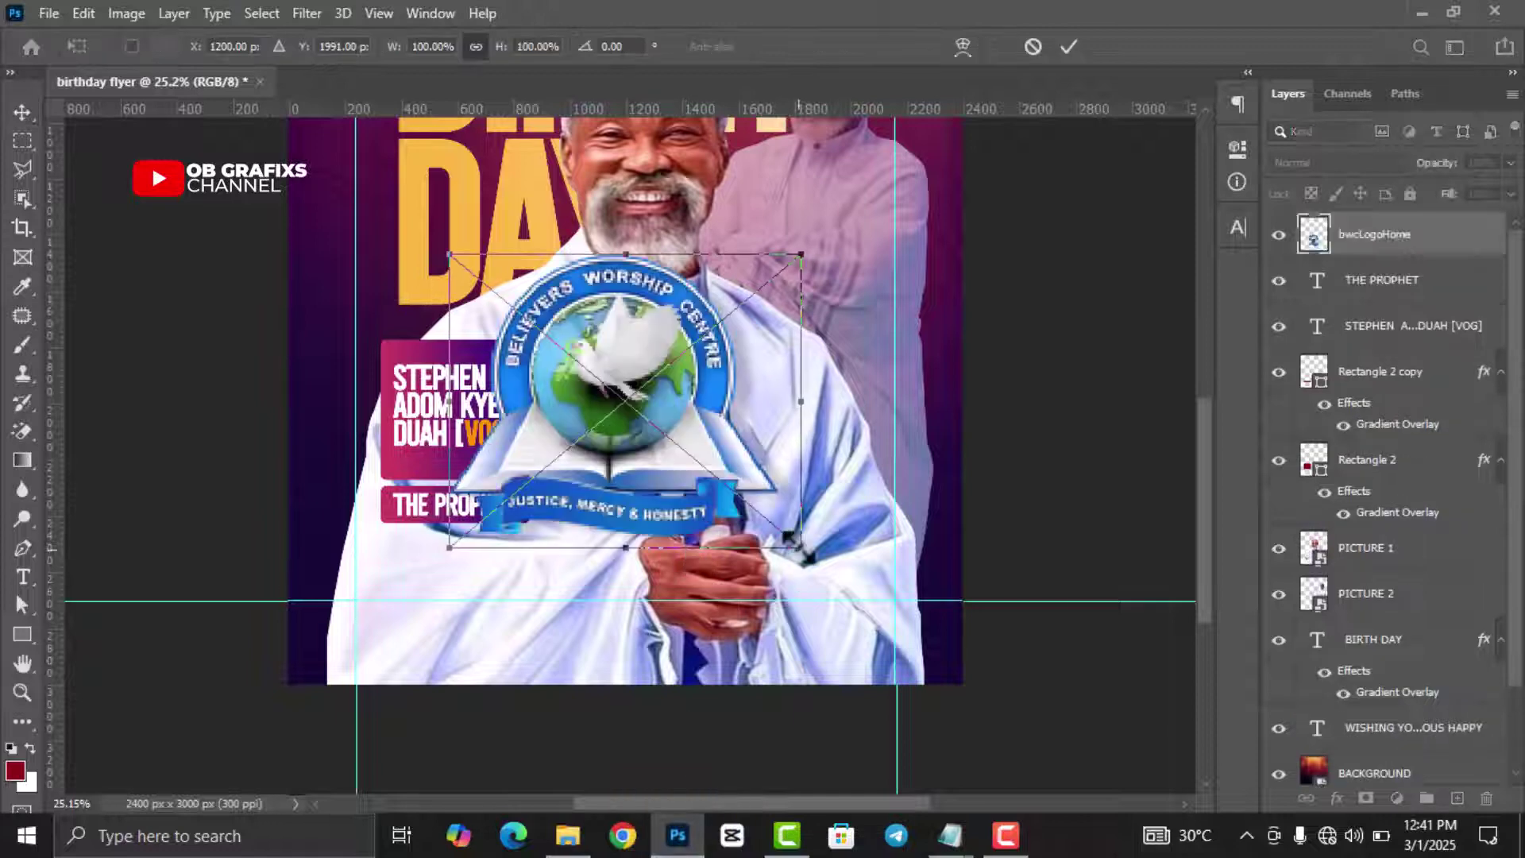
left_click_drag(791, 541, 595, 342)
scroll(596, 341, "up", 2)
left_click_drag(516, 215, 405, 603)
mouse_move(477, 663)
left_mouse_down()
mouse_move(394, 589)
mouse_move(442, 605)
mouse_move(378, 595)
left_mouse_up()
scroll(433, 610, "up", 3)
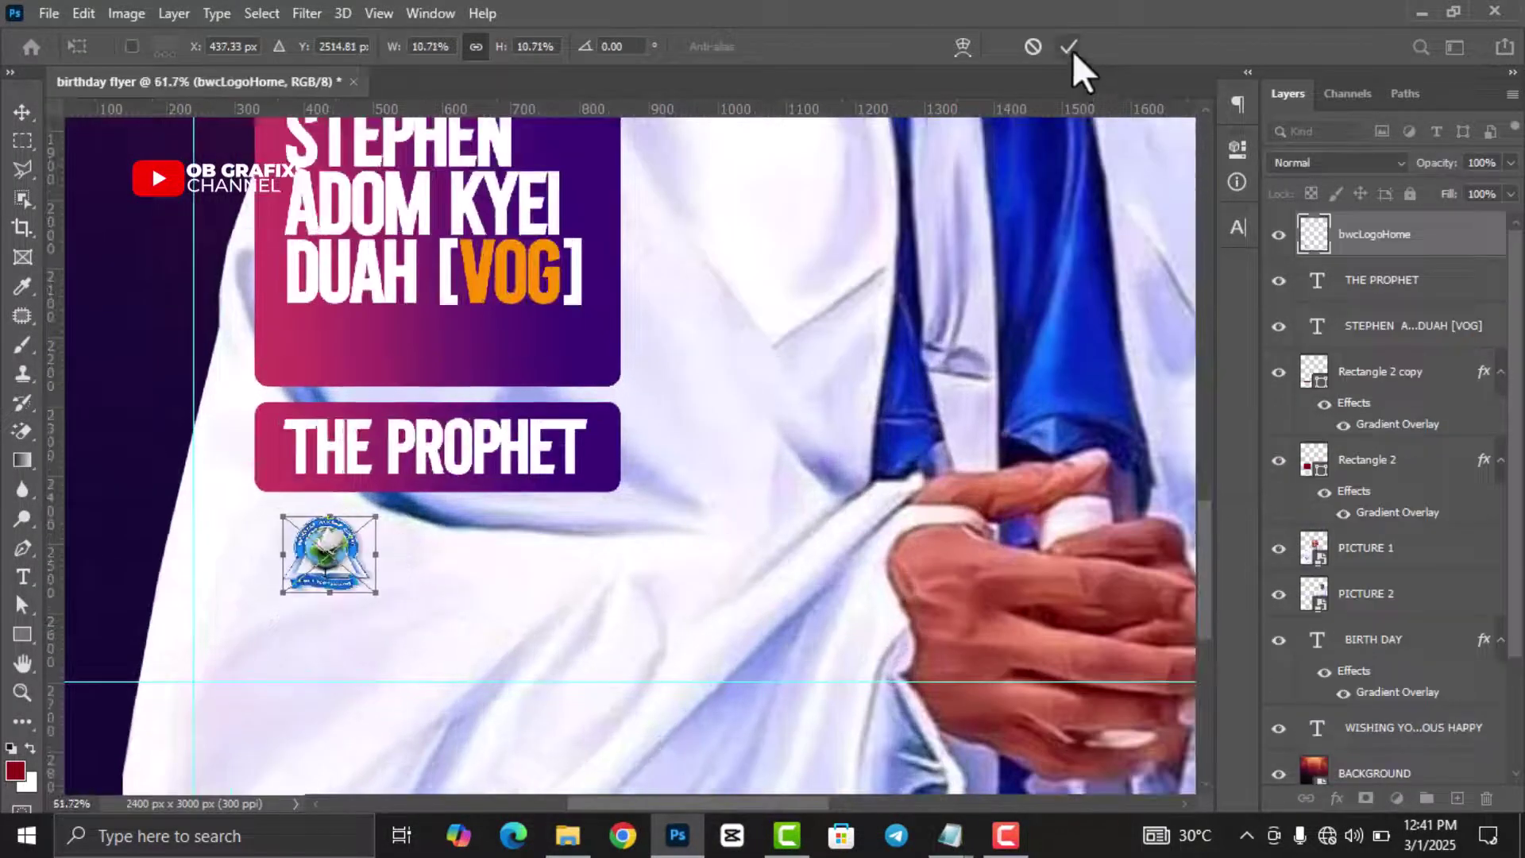
scroll(585, 456, "down", 1)
left_click(586, 457)
Step: Shorten the name box, move the lower box above the name text layer, and align the logo beneath
left_click(574, 508)
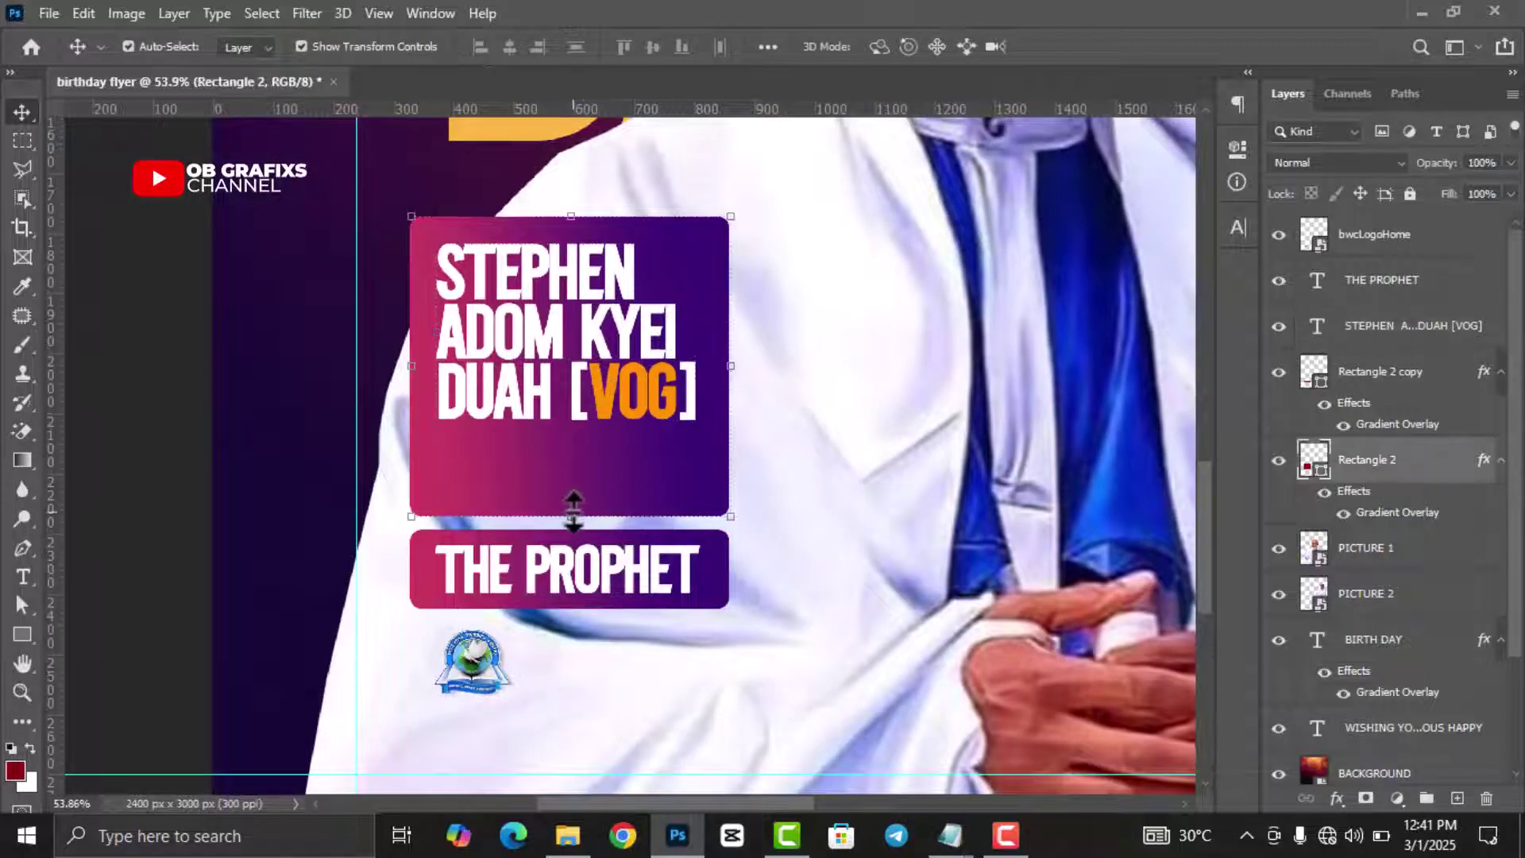
left_click_drag(573, 509, 573, 460)
left_click(1398, 371)
left_click(1421, 328, "ctrl")
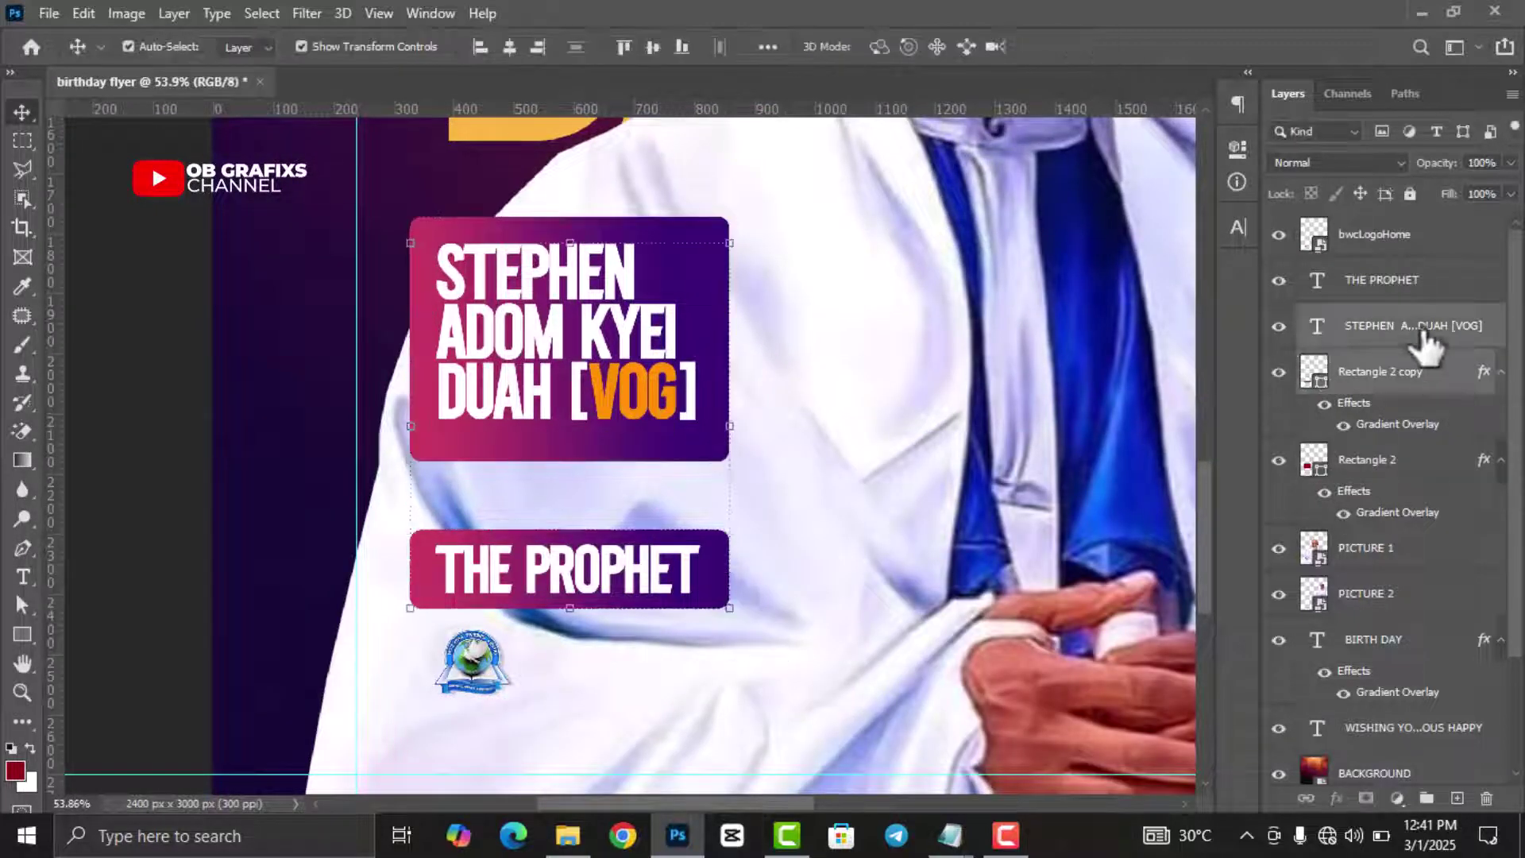
left_click_drag(1422, 373, 1409, 306)
left_click(1406, 282, "ctrl")
key("shift+Up")
key("shift+Up")
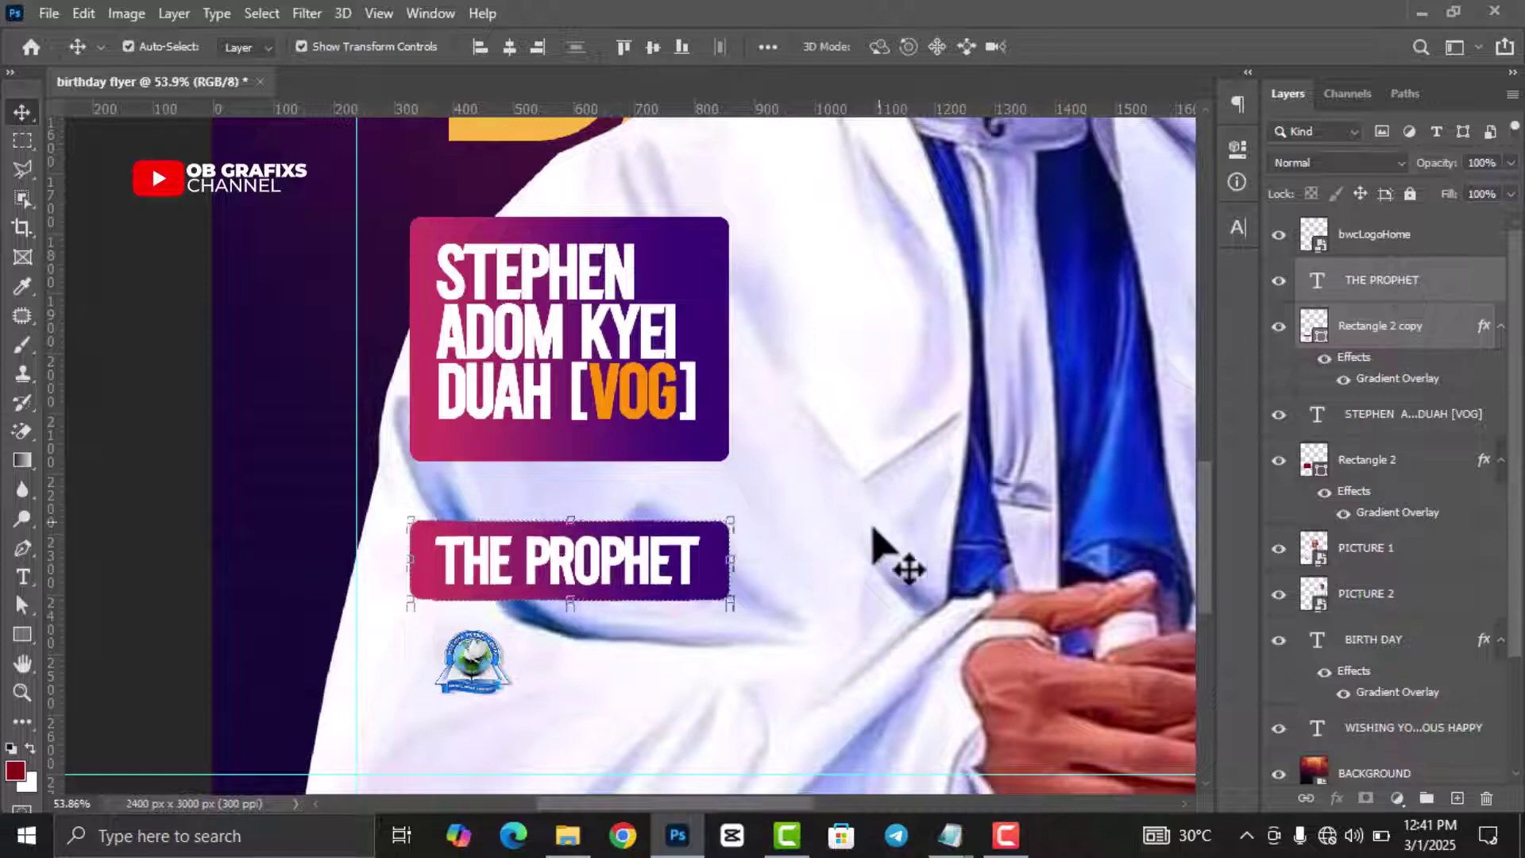
left_click_drag(500, 667, 501, 615)
Step: Place the Second Chance TV logo beside the round logo, scaled to match it
key("alt+Tab")
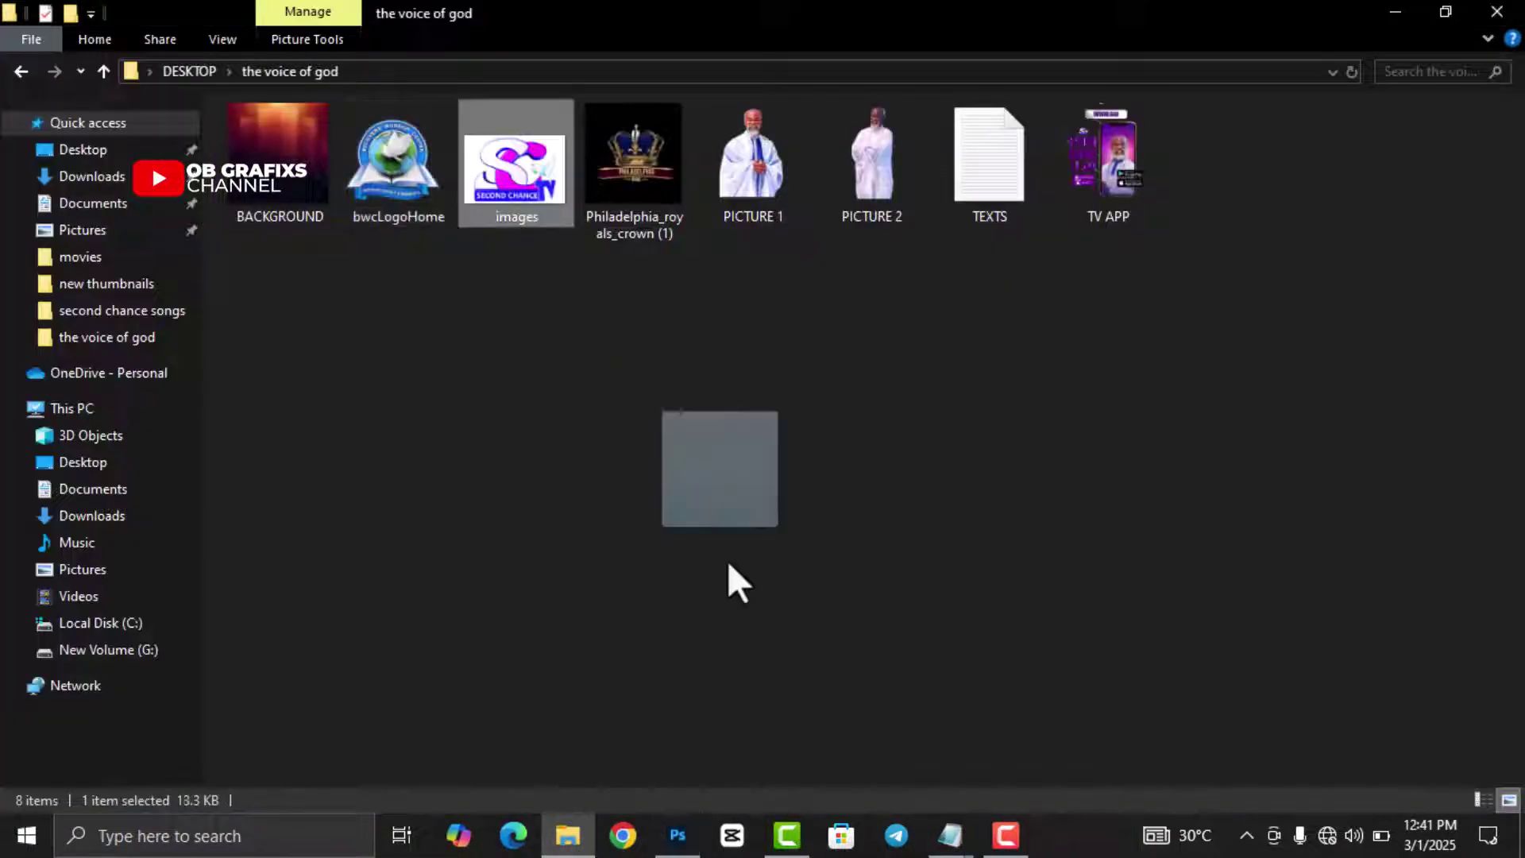
key("alt+Tab")
left_click_drag(739, 584, 722, 572)
left_click_drag(529, 385, 844, 595)
scroll(1068, 667, "up", 3)
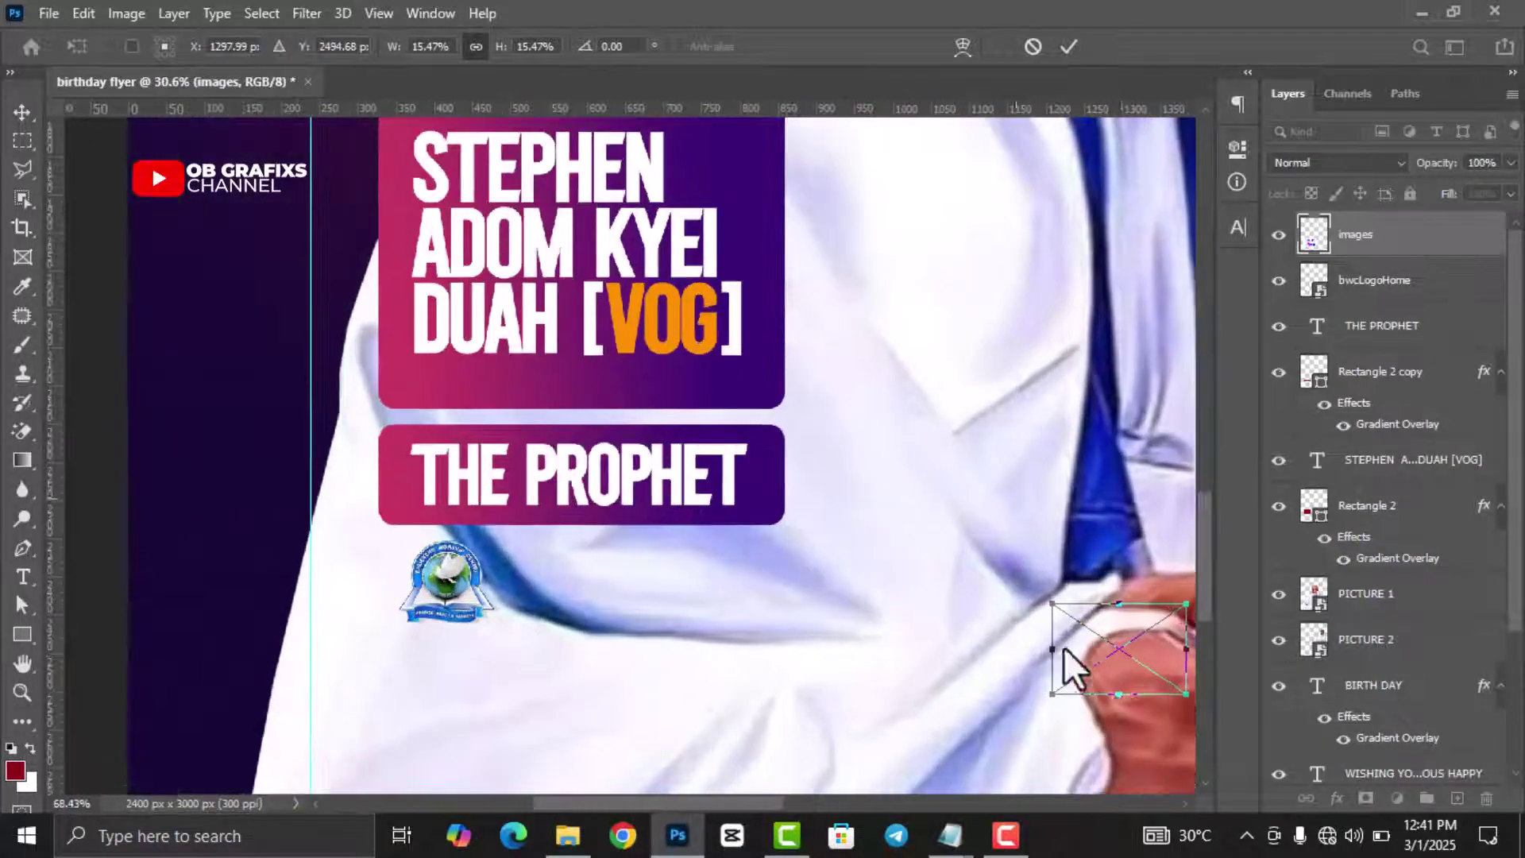
left_click_drag(1068, 667, 576, 604)
left_click_drag(664, 635, 611, 616)
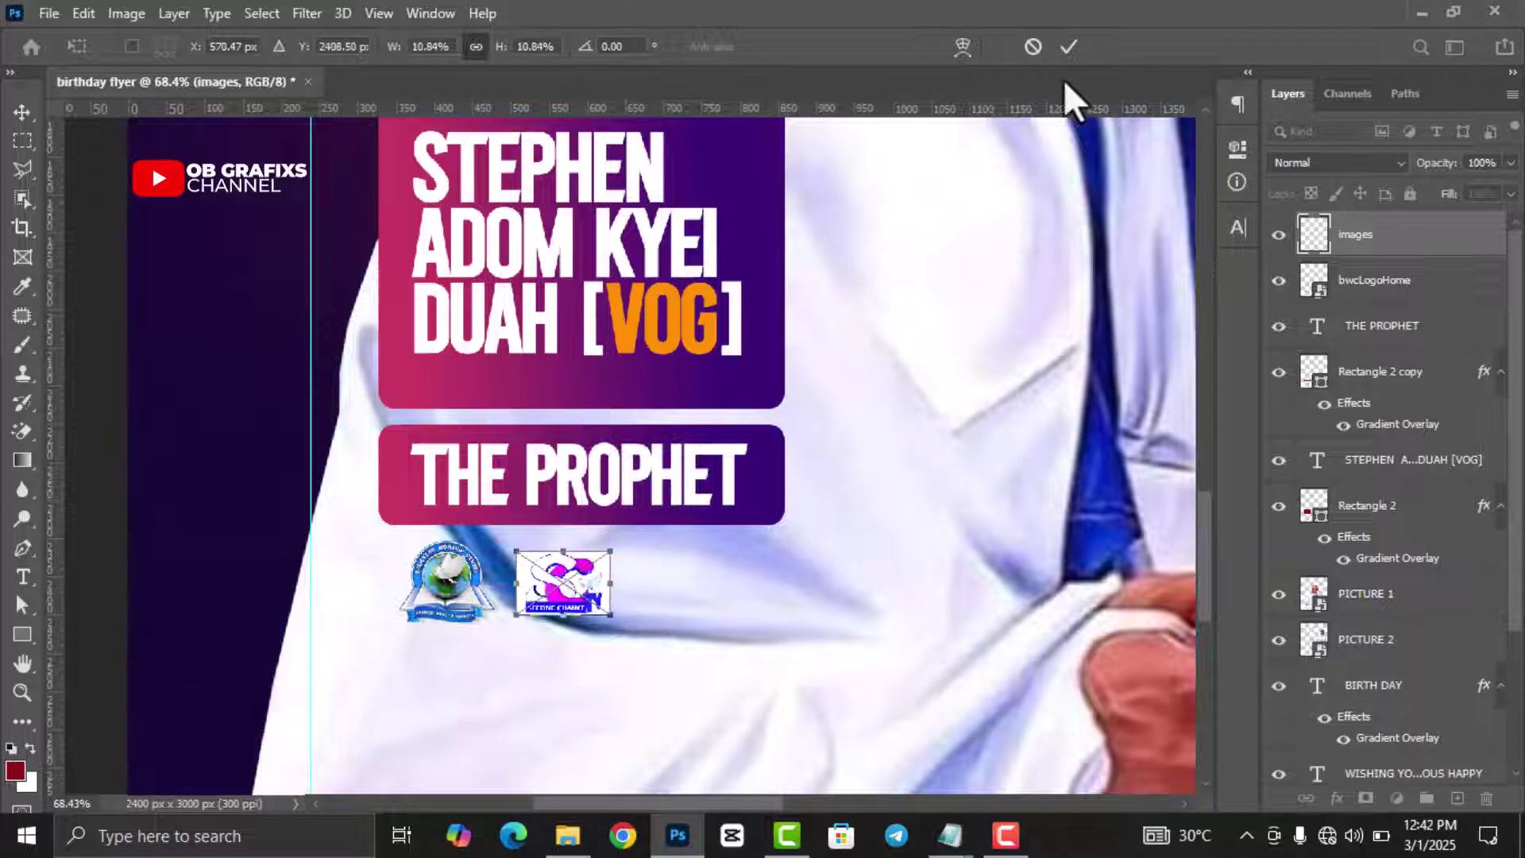
Step: Bring the TV APP image into the flyer and scale it down
left_click(567, 834)
mouse_move(1107, 158)
left_mouse_down()
mouse_move(811, 776)
mouse_move(802, 606)
left_mouse_up()
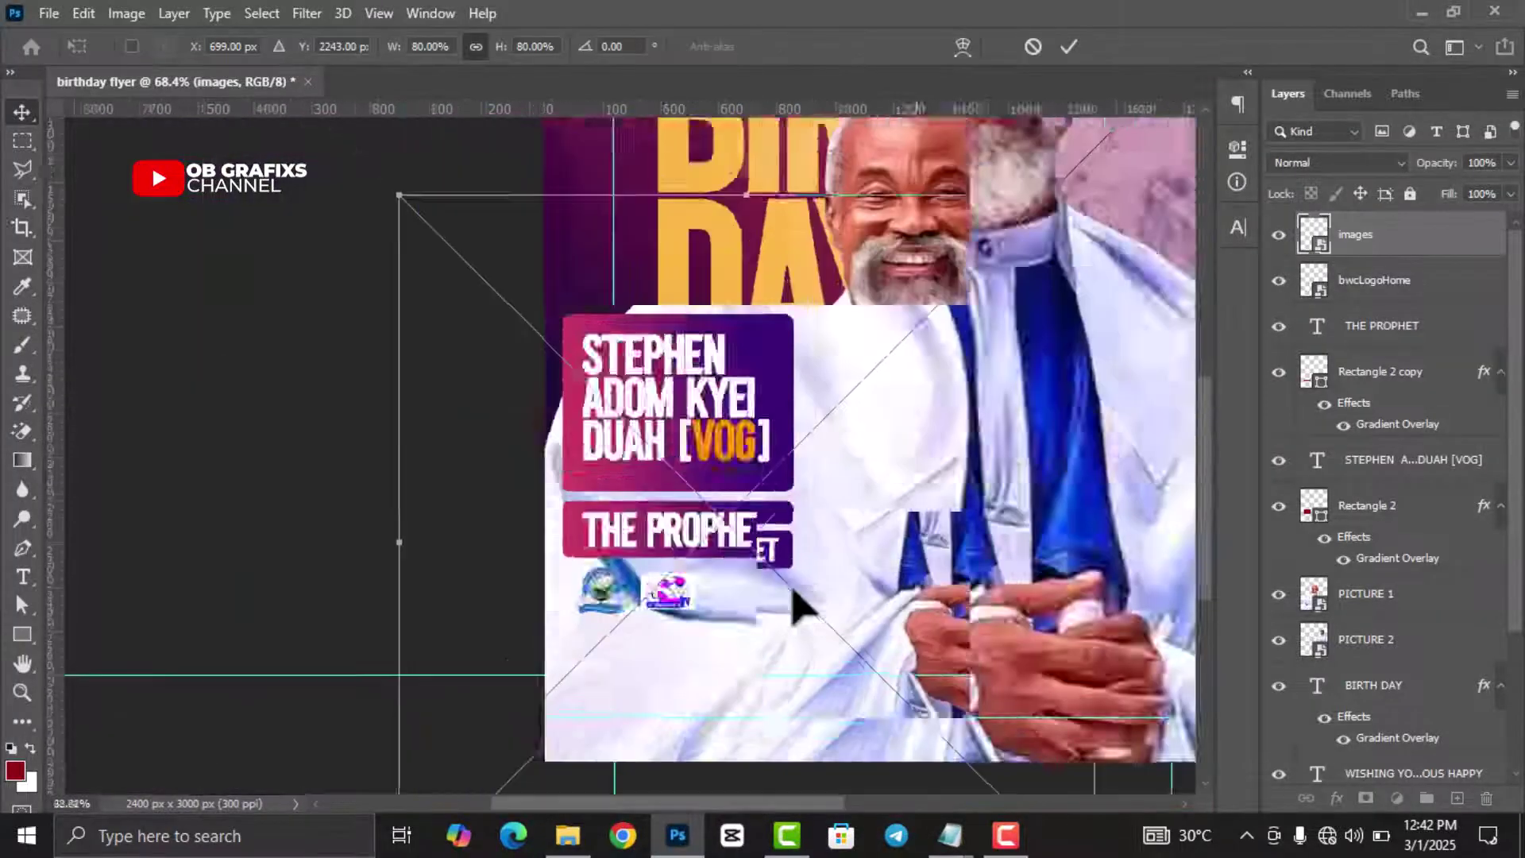
scroll(795, 604, "down", 5)
left_click_drag(782, 357, 572, 544)
left_click_drag(365, 679, 583, 525)
mouse_move(675, 624)
left_mouse_down()
mouse_move(554, 479)
mouse_move(548, 667)
left_mouse_up()
Step: Fit the TV APP graphic beside the Second Chance logo below THE PROPHET and commit it
scroll(548, 667, "up", 6)
left_click_drag(247, 628, 506, 398)
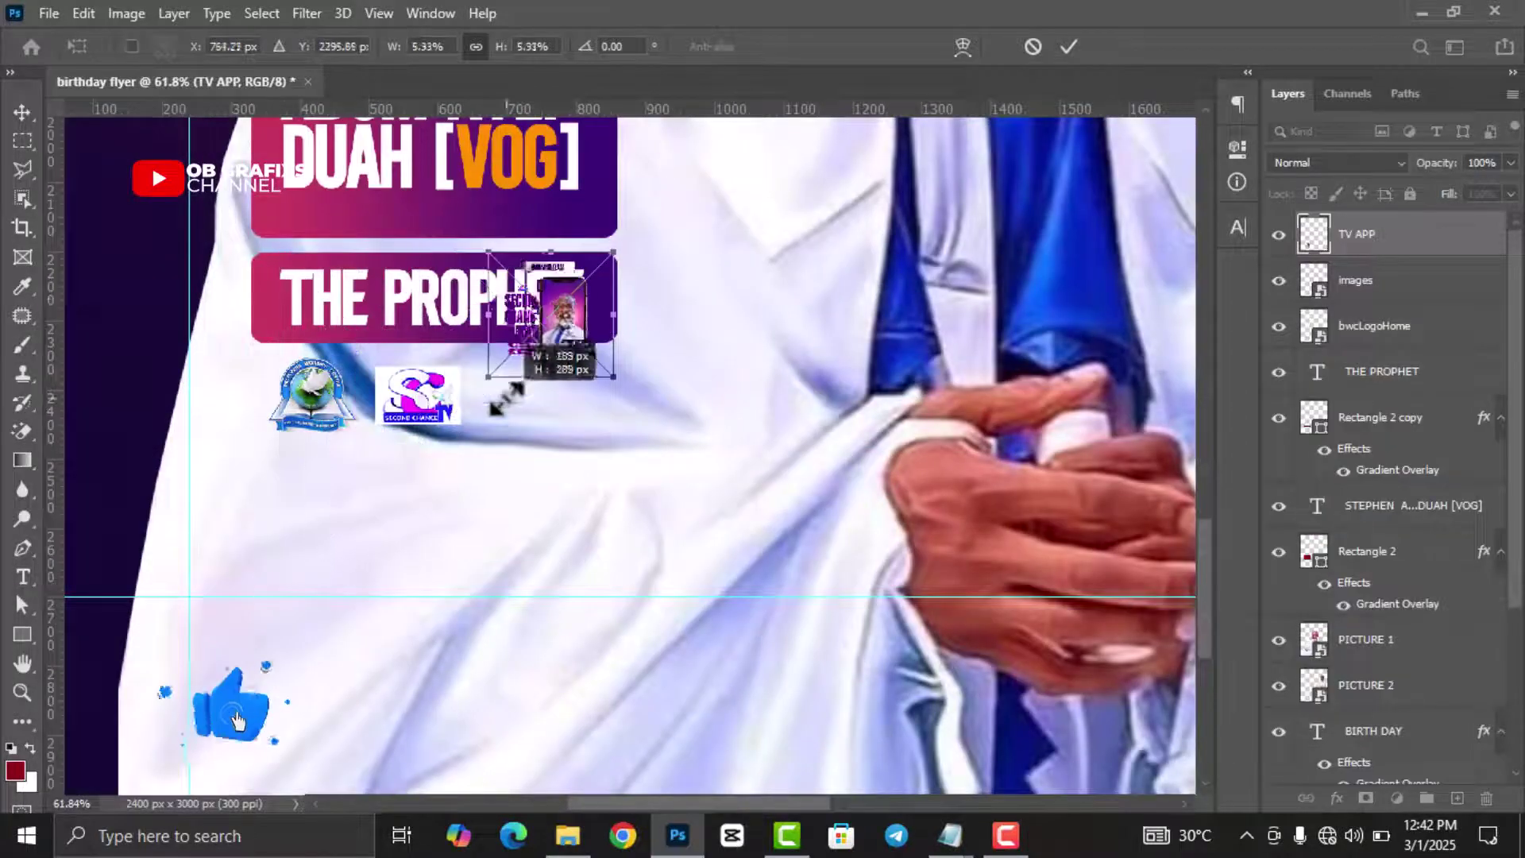
left_click_drag(548, 318, 562, 402)
scroll(560, 373, "up", 4)
left_click_drag(374, 299, 436, 350)
left_click_drag(580, 496, 548, 469)
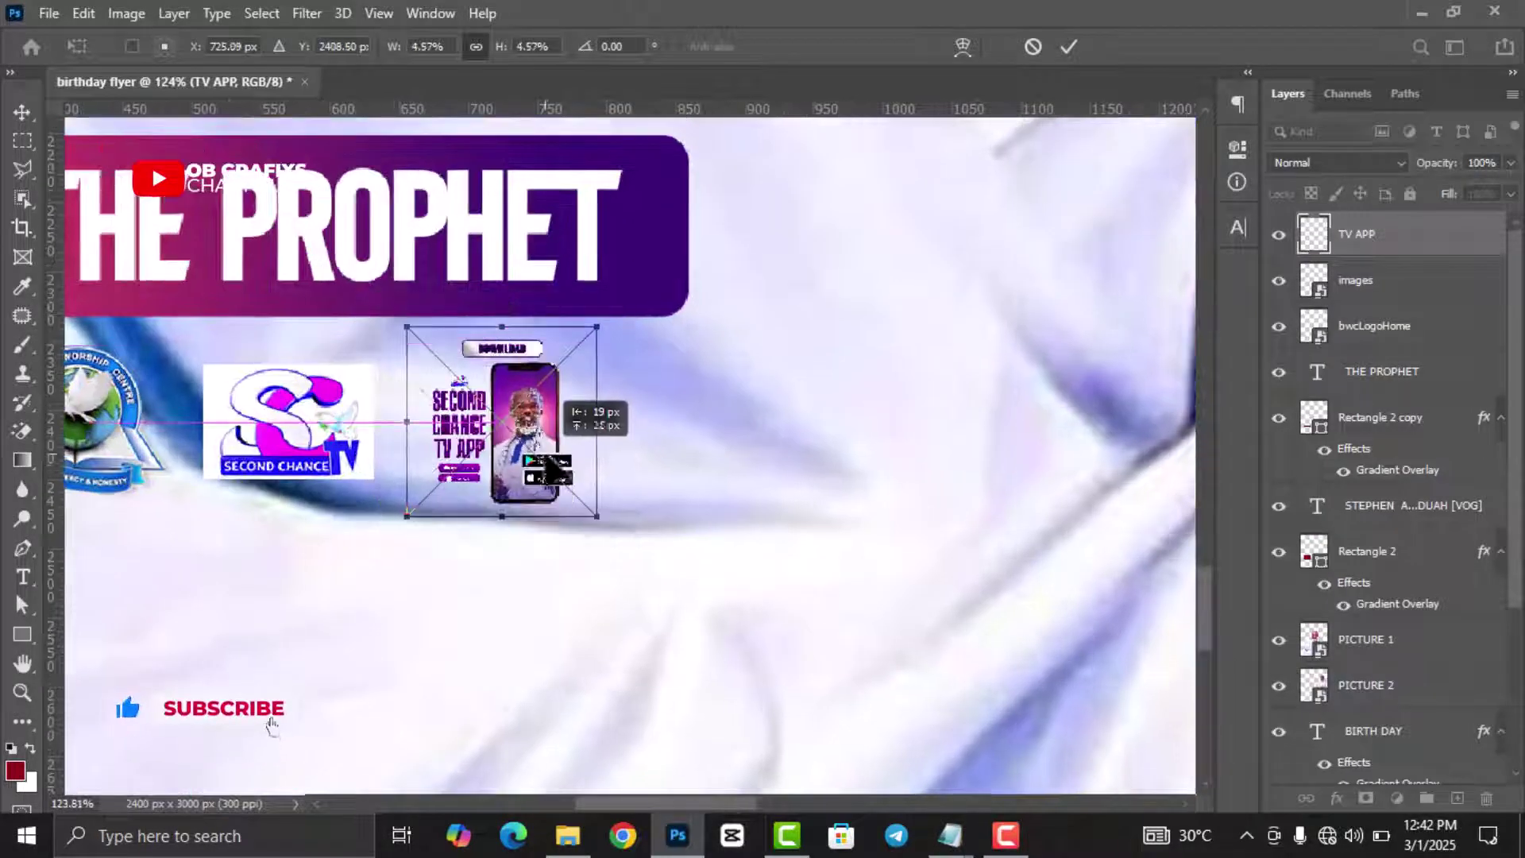
scroll(548, 468, "down", 3)
left_click(1069, 46)
Step: Add a small crown at the lower right near the hands and commit it
scroll(817, 493, "down", 4)
scroll(596, 697, "up", 3)
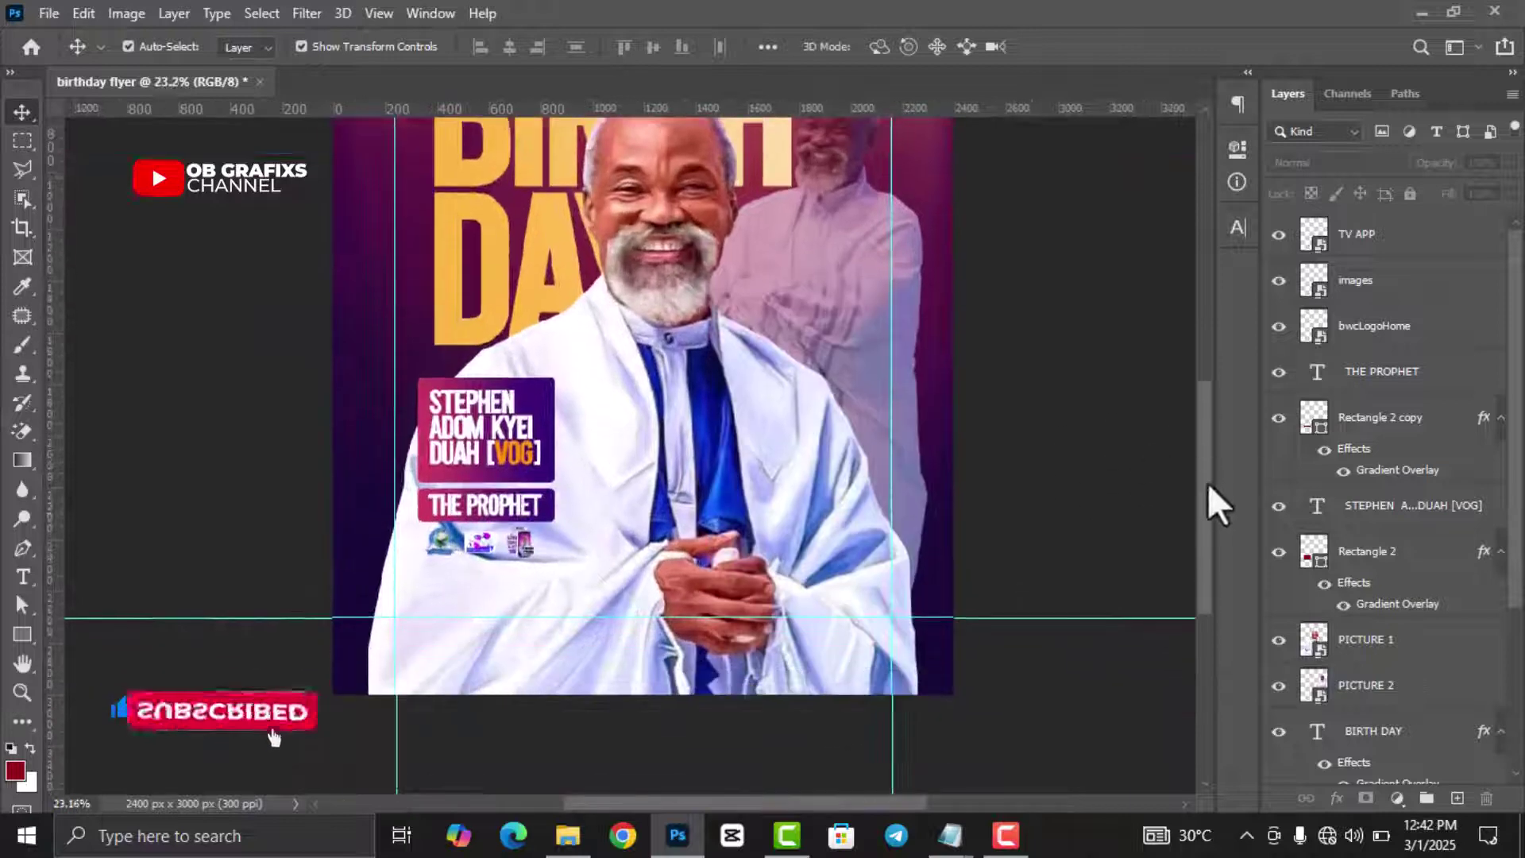
key("alt+Tab")
left_click_drag(630, 153, 695, 548)
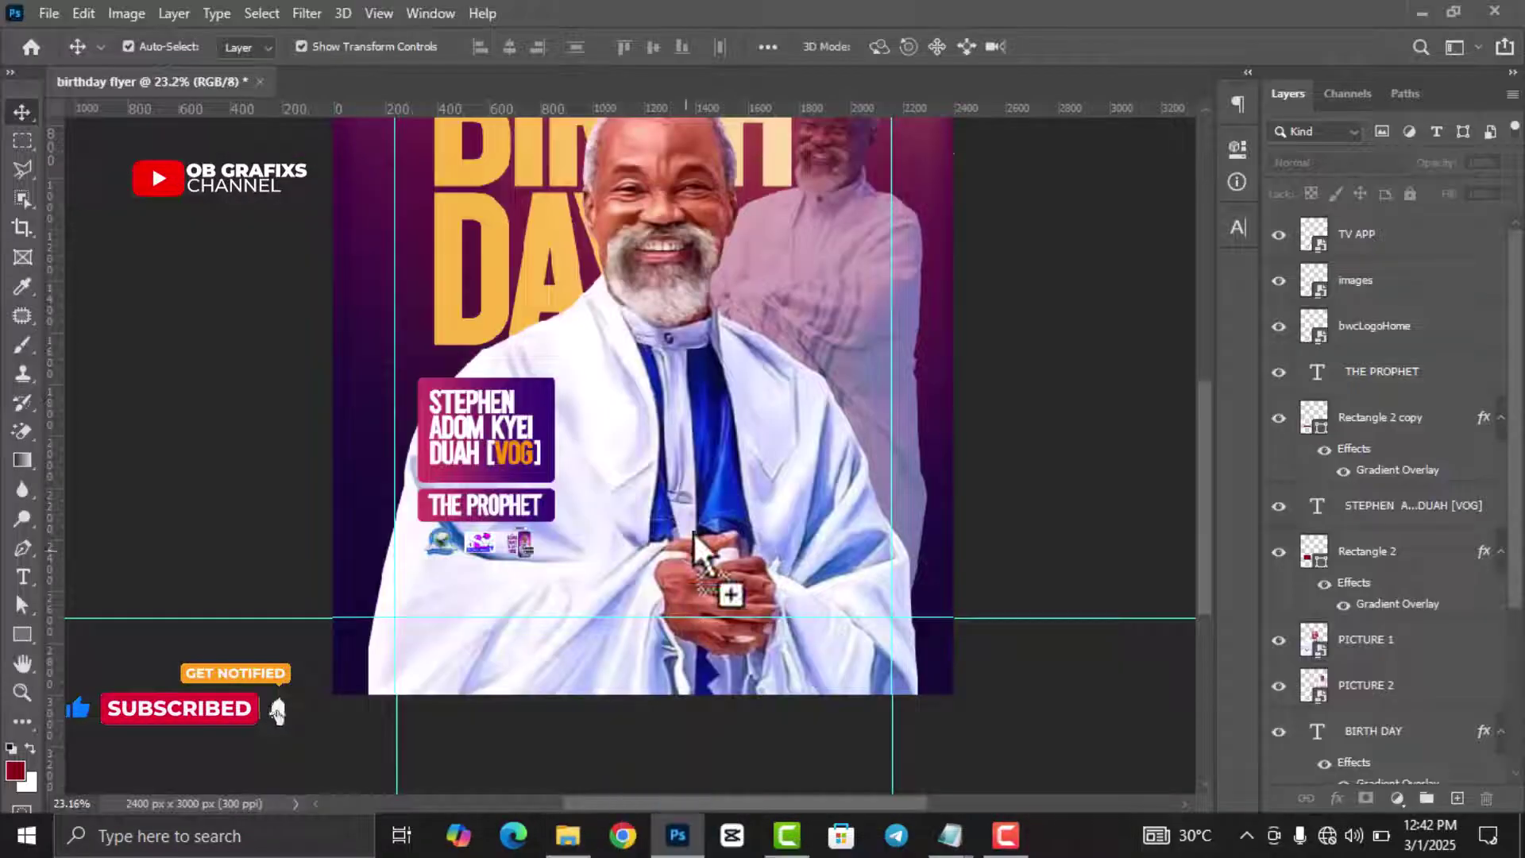
left_click_drag(421, 222, 545, 296)
mouse_move(964, 725)
left_mouse_down()
mouse_move(630, 381)
mouse_move(868, 612)
left_mouse_up()
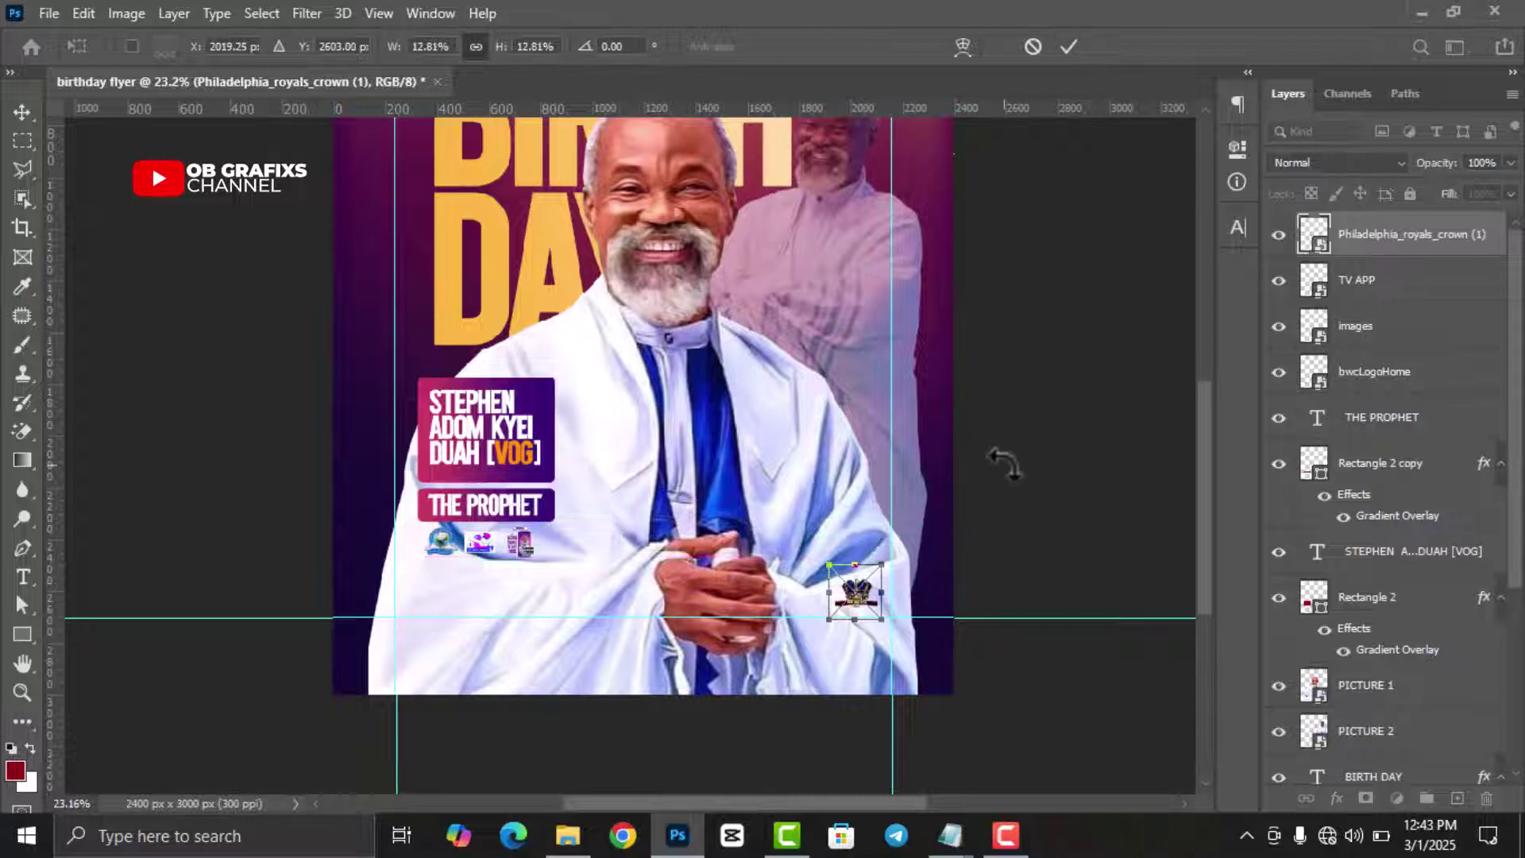
key("Return")
left_click(441, 644)
left_click(493, 655)
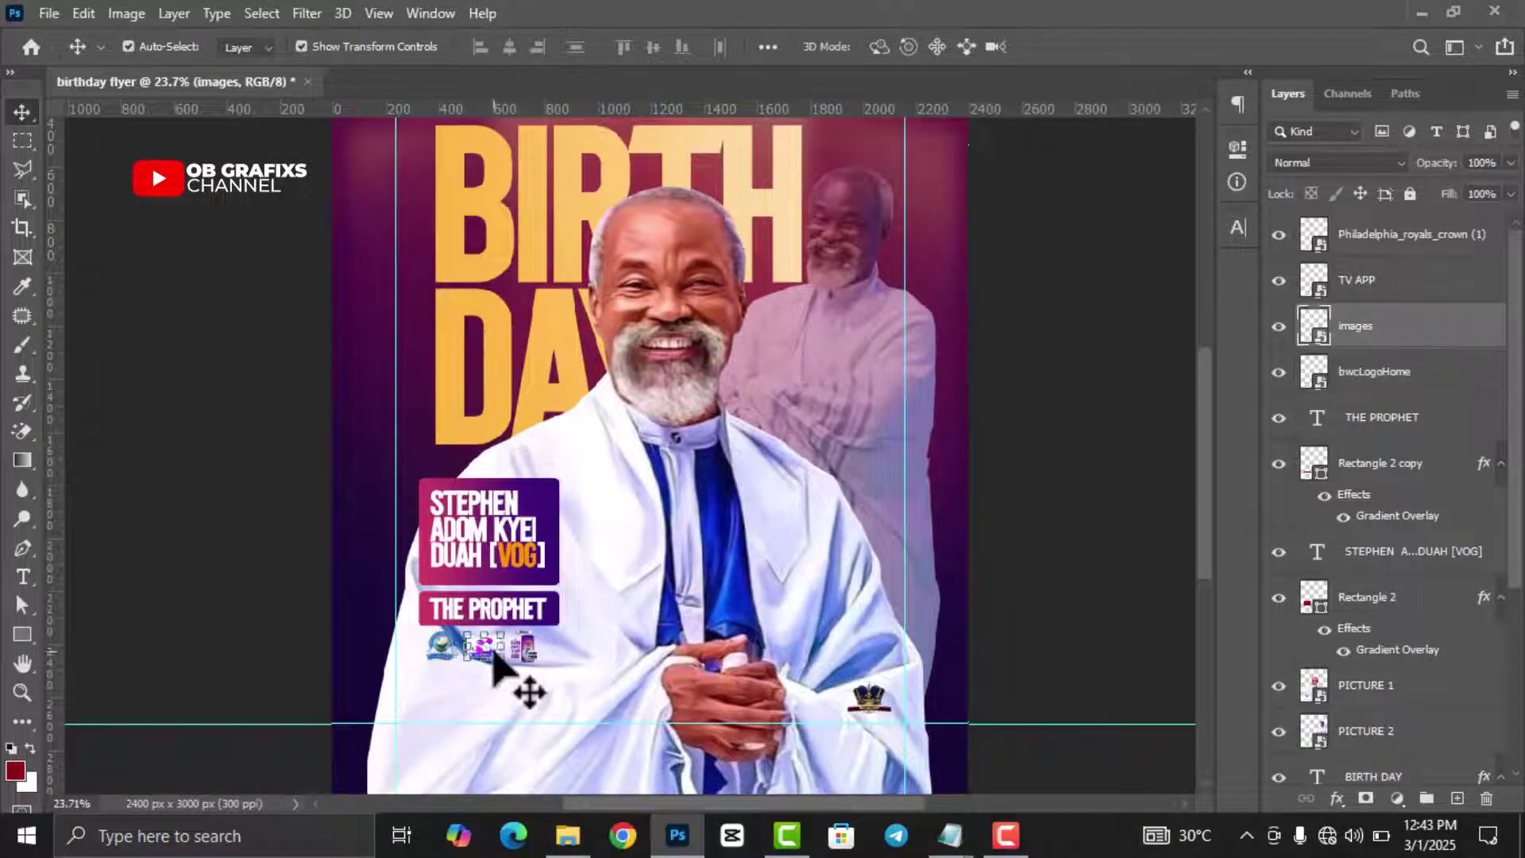
left_click(981, 323)
scroll(551, 691, "down", 1)
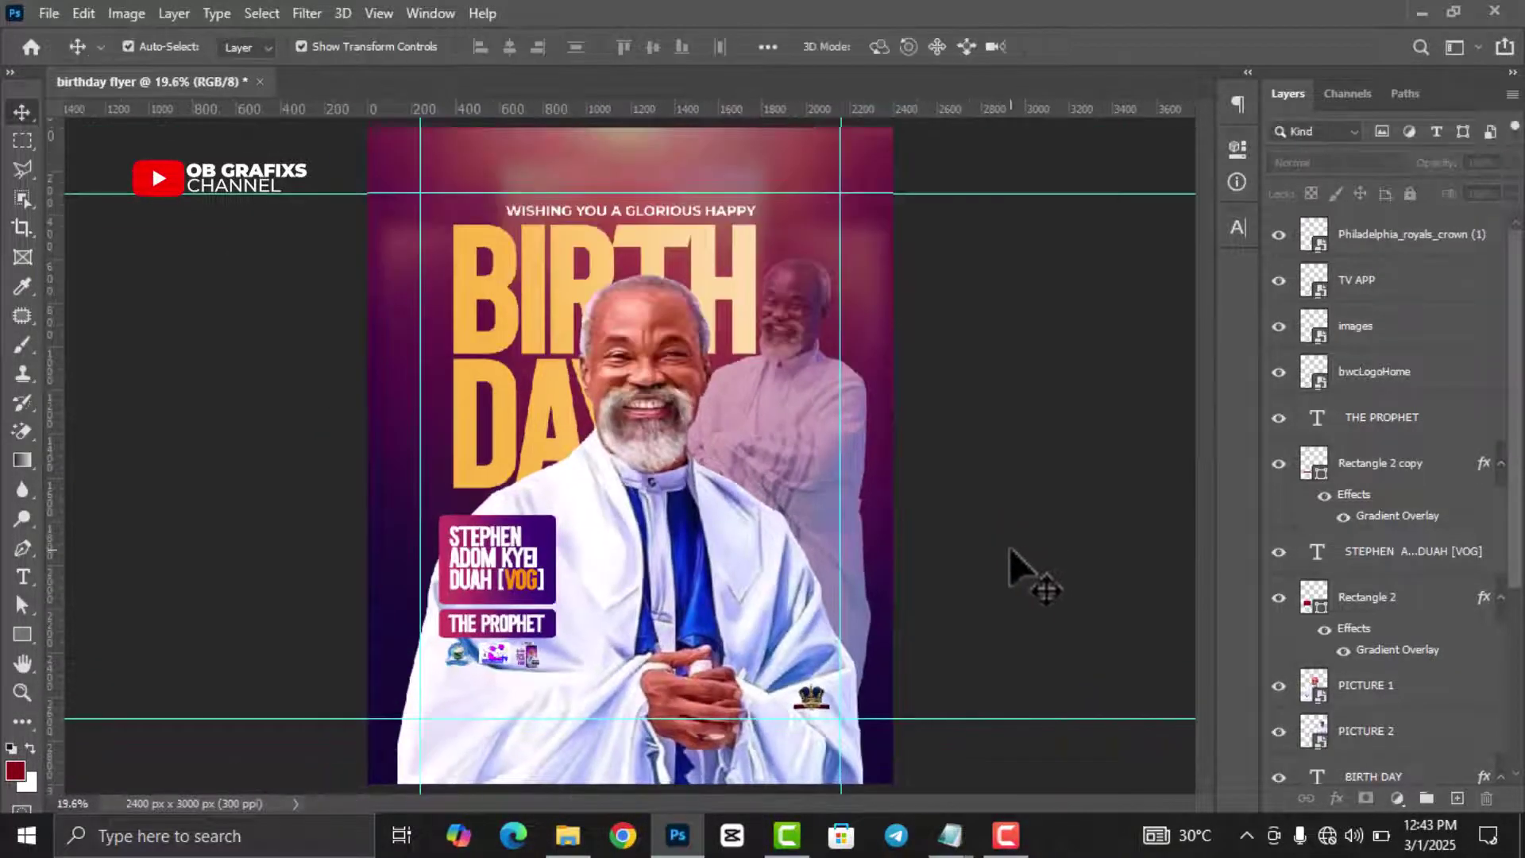
Step: Paste the four hashtag lines from Notepad into a new text box below the logos
left_click(950, 834)
left_click_drag(918, 456, 783, 407)
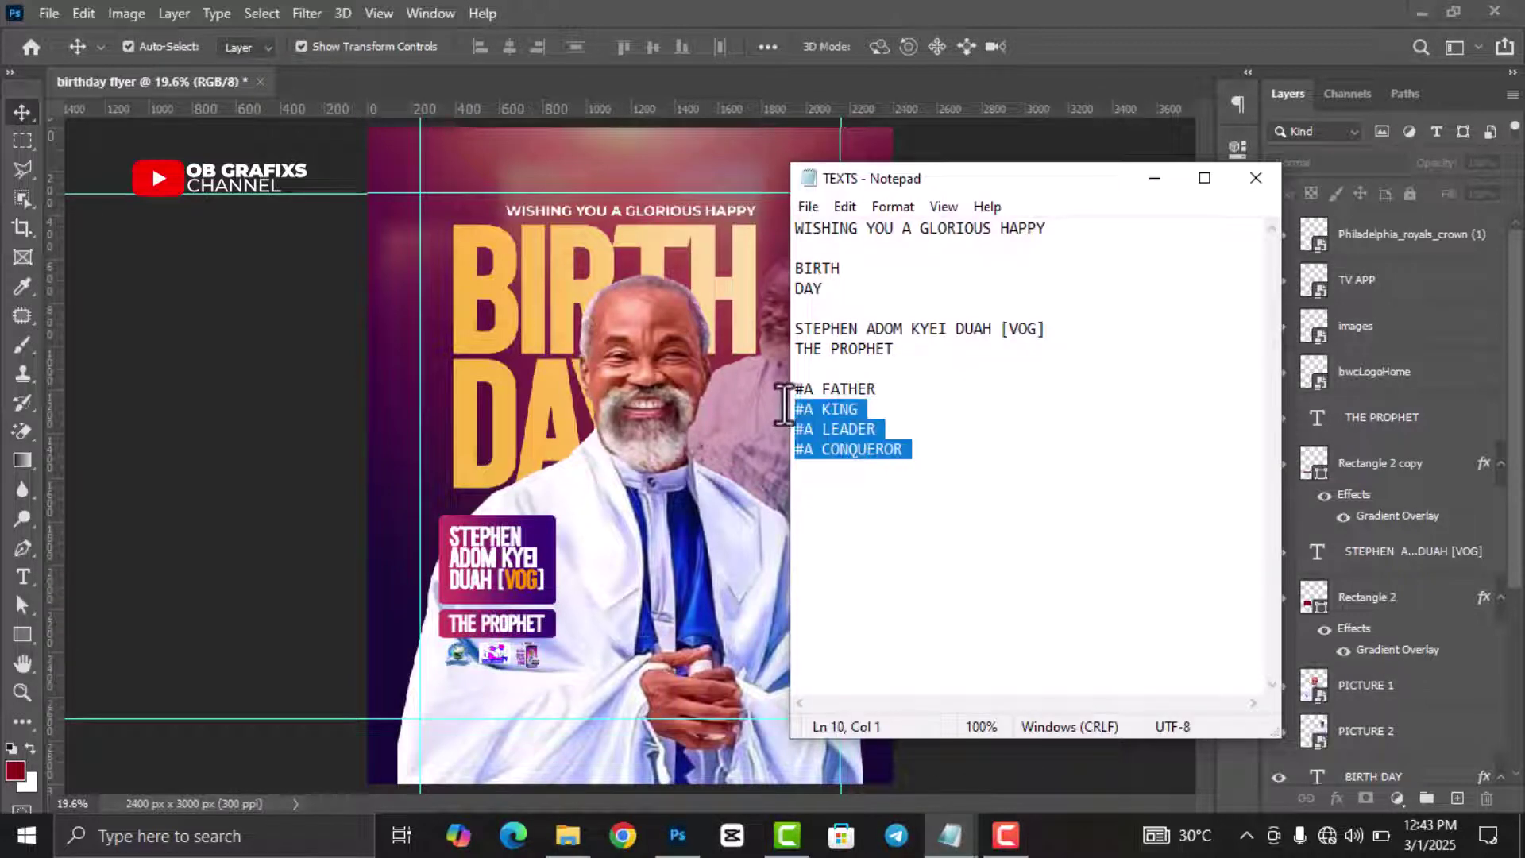
left_click(1156, 180)
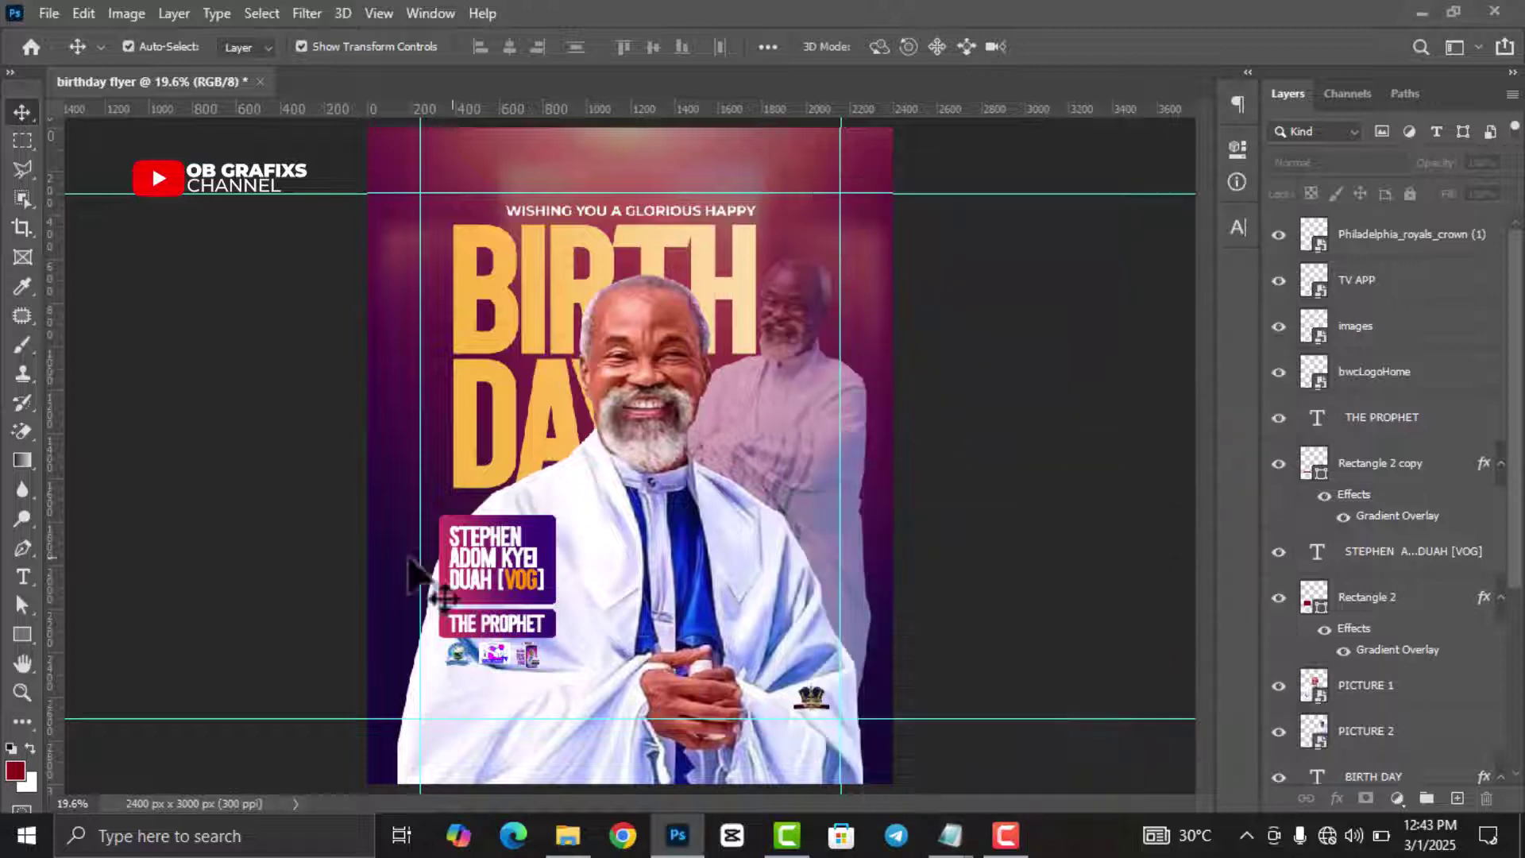
left_click(21, 575)
scroll(703, 640, "up", 2)
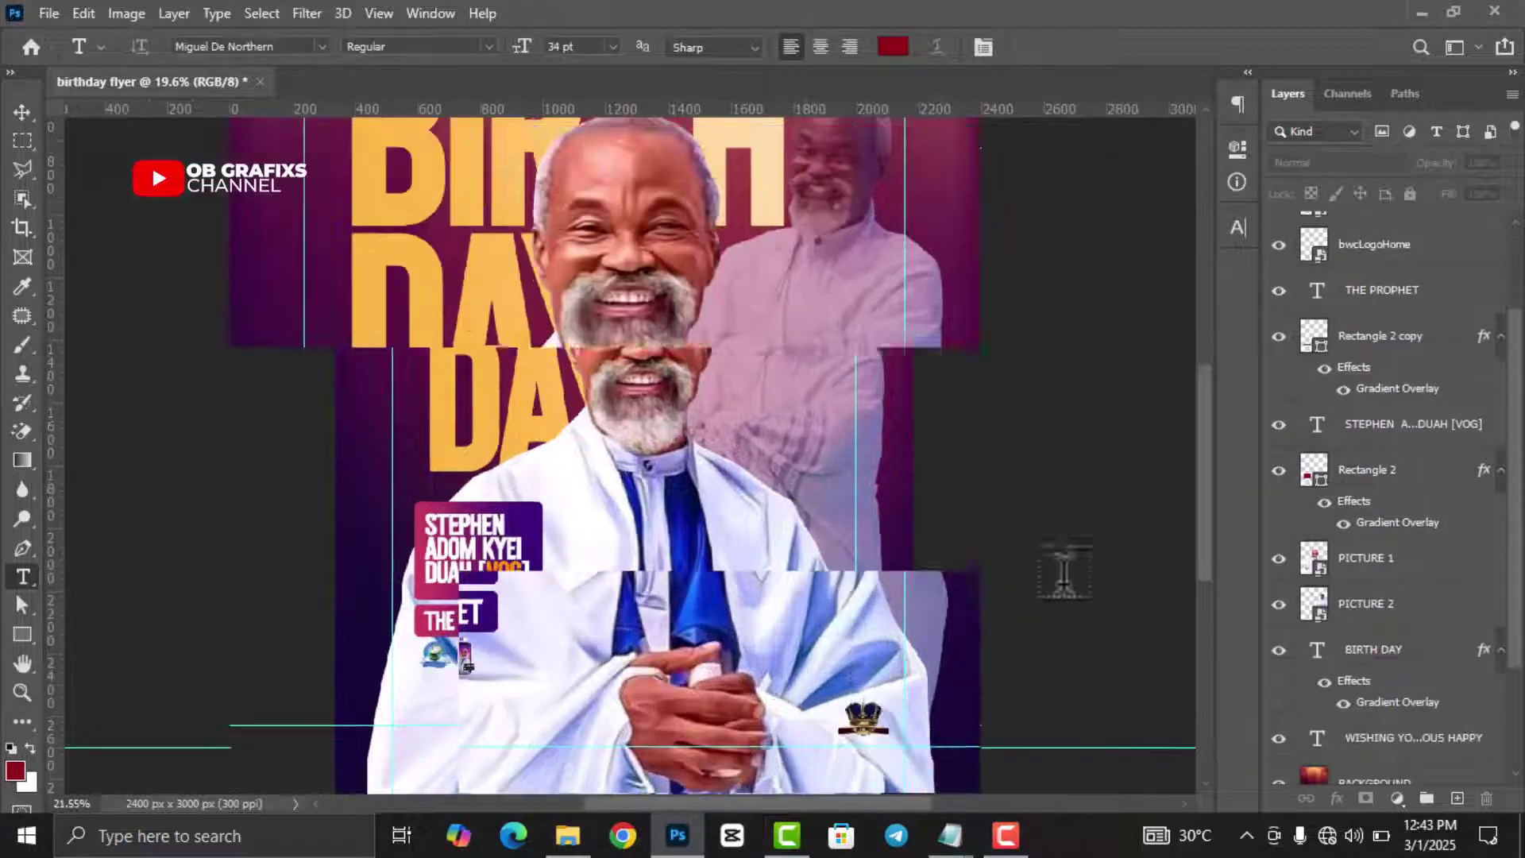
left_click_drag(1204, 446, 1204, 508)
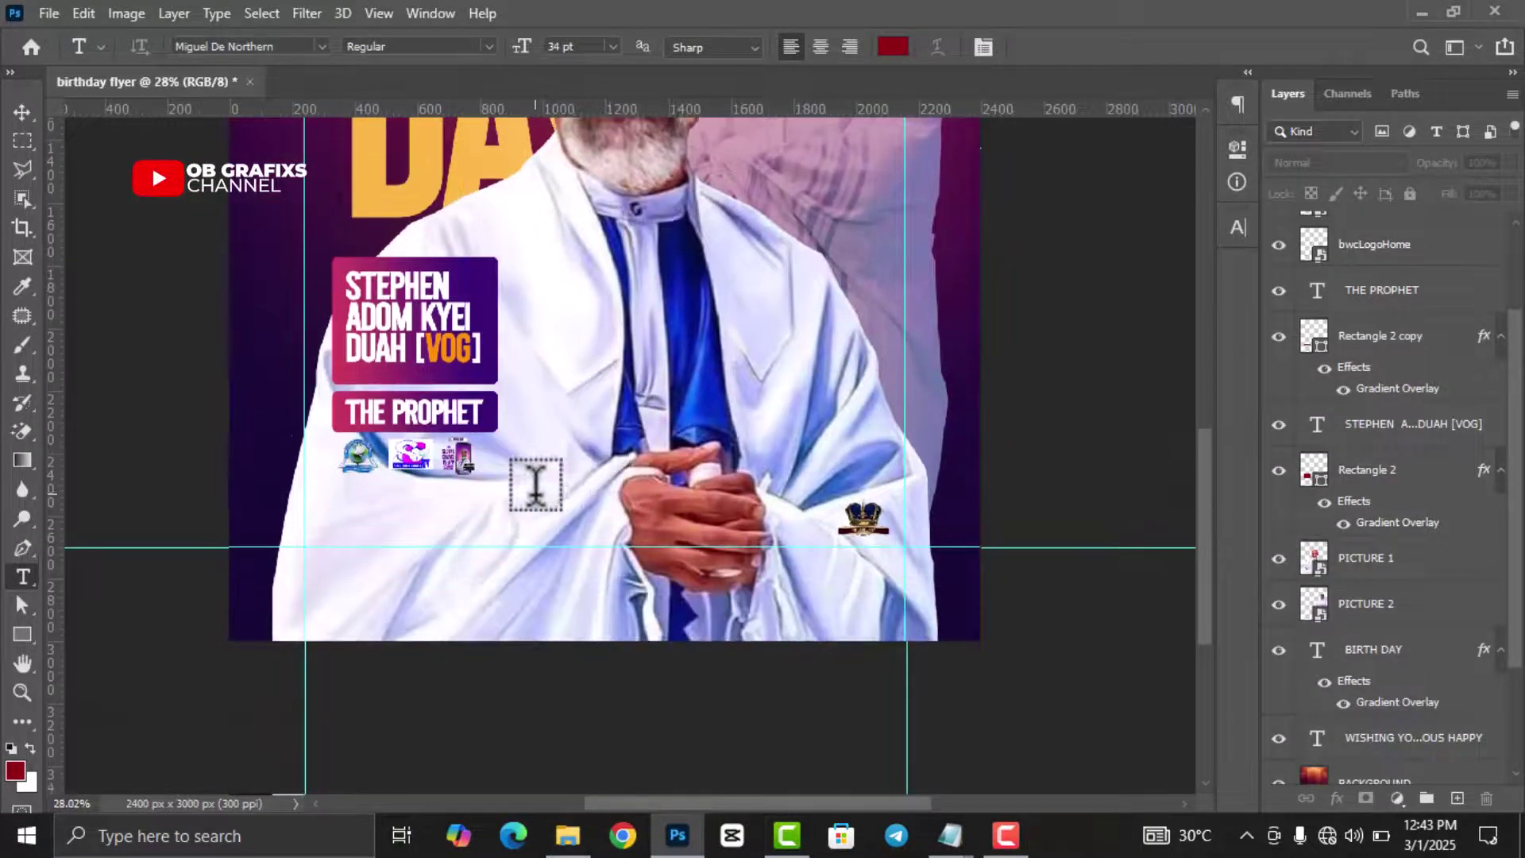
left_click(373, 528)
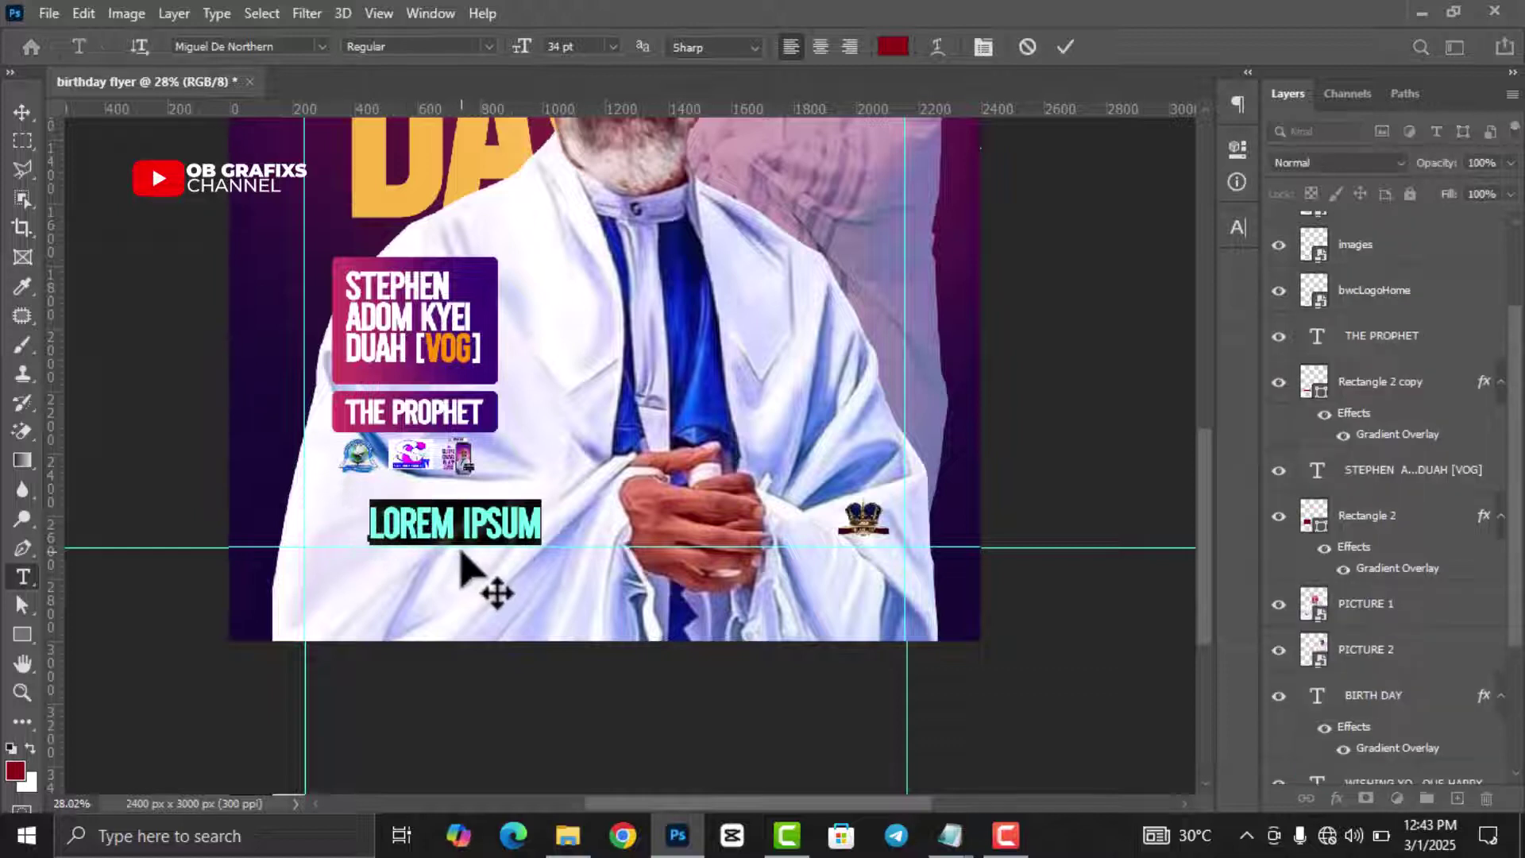
type("#A FATHER #A KING #A LEADER #A CONQUEROR")
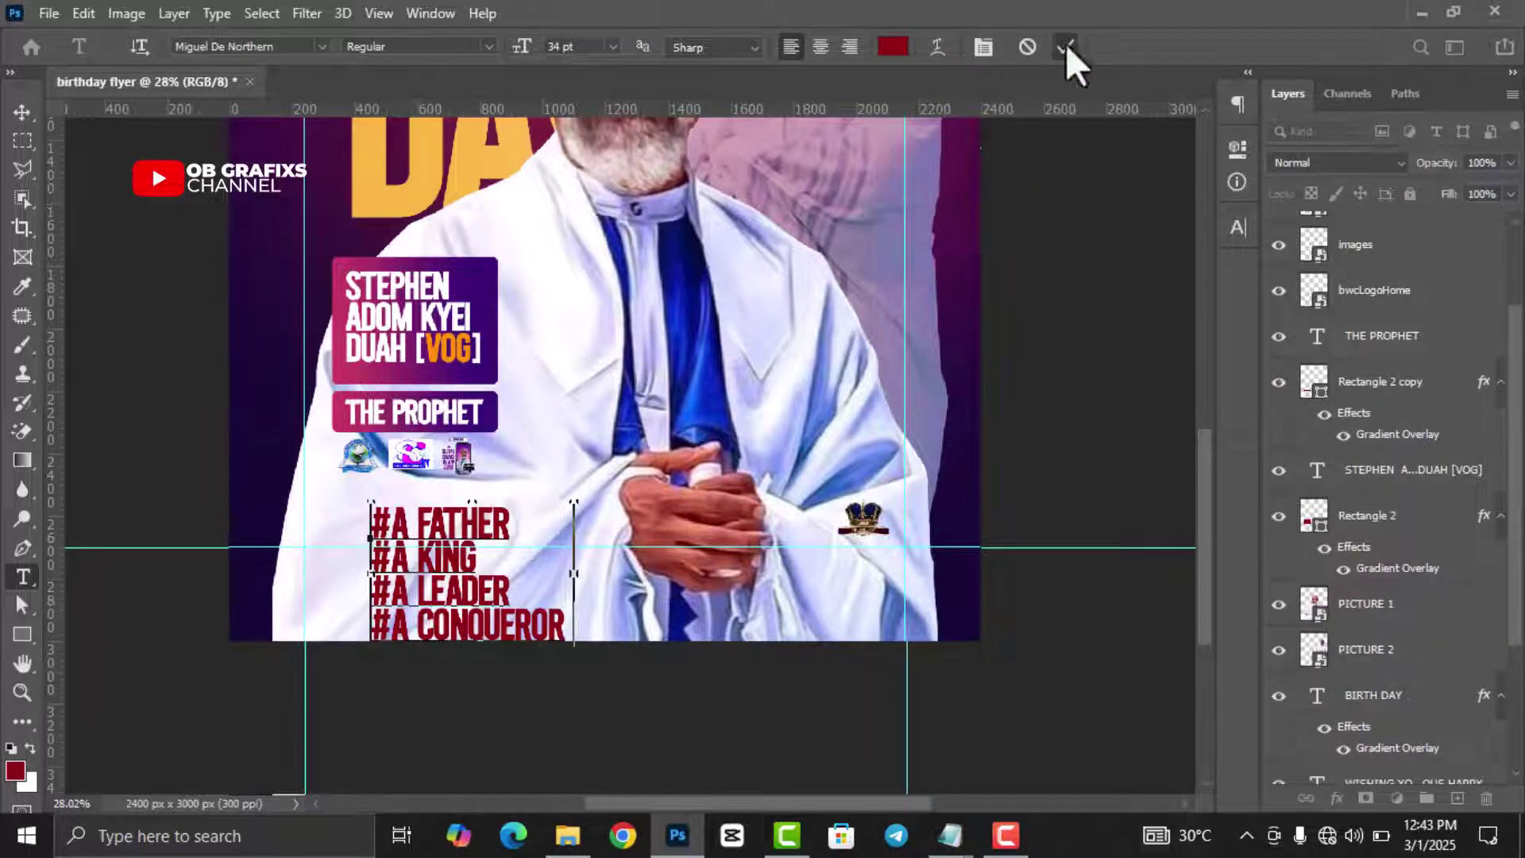
left_click(1066, 48)
Step: Colour the hashtag text black (000000)
left_click(1238, 229)
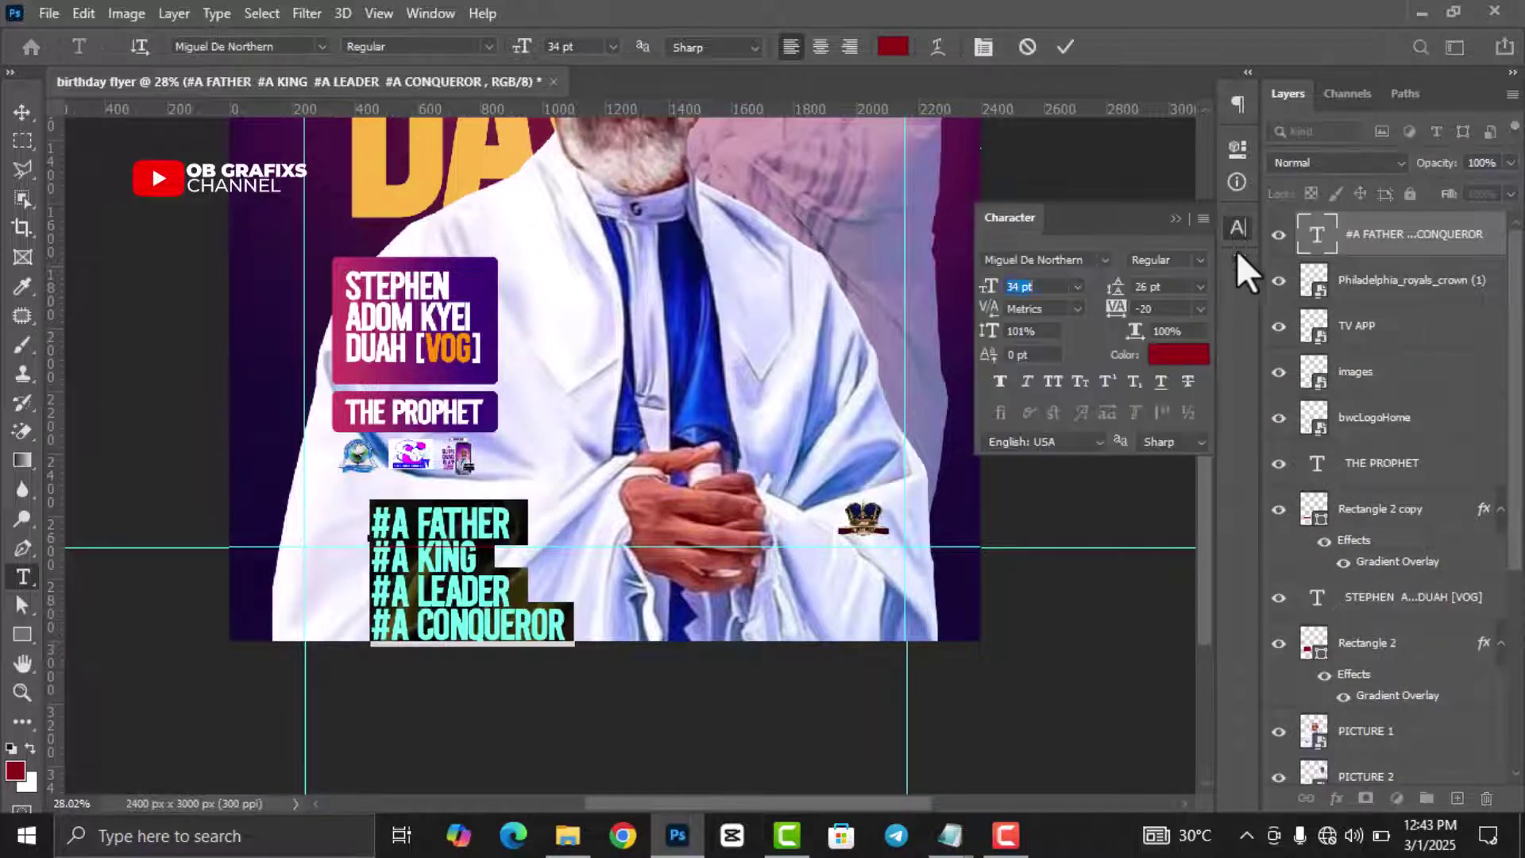
left_click(1168, 373)
type("ffffff")
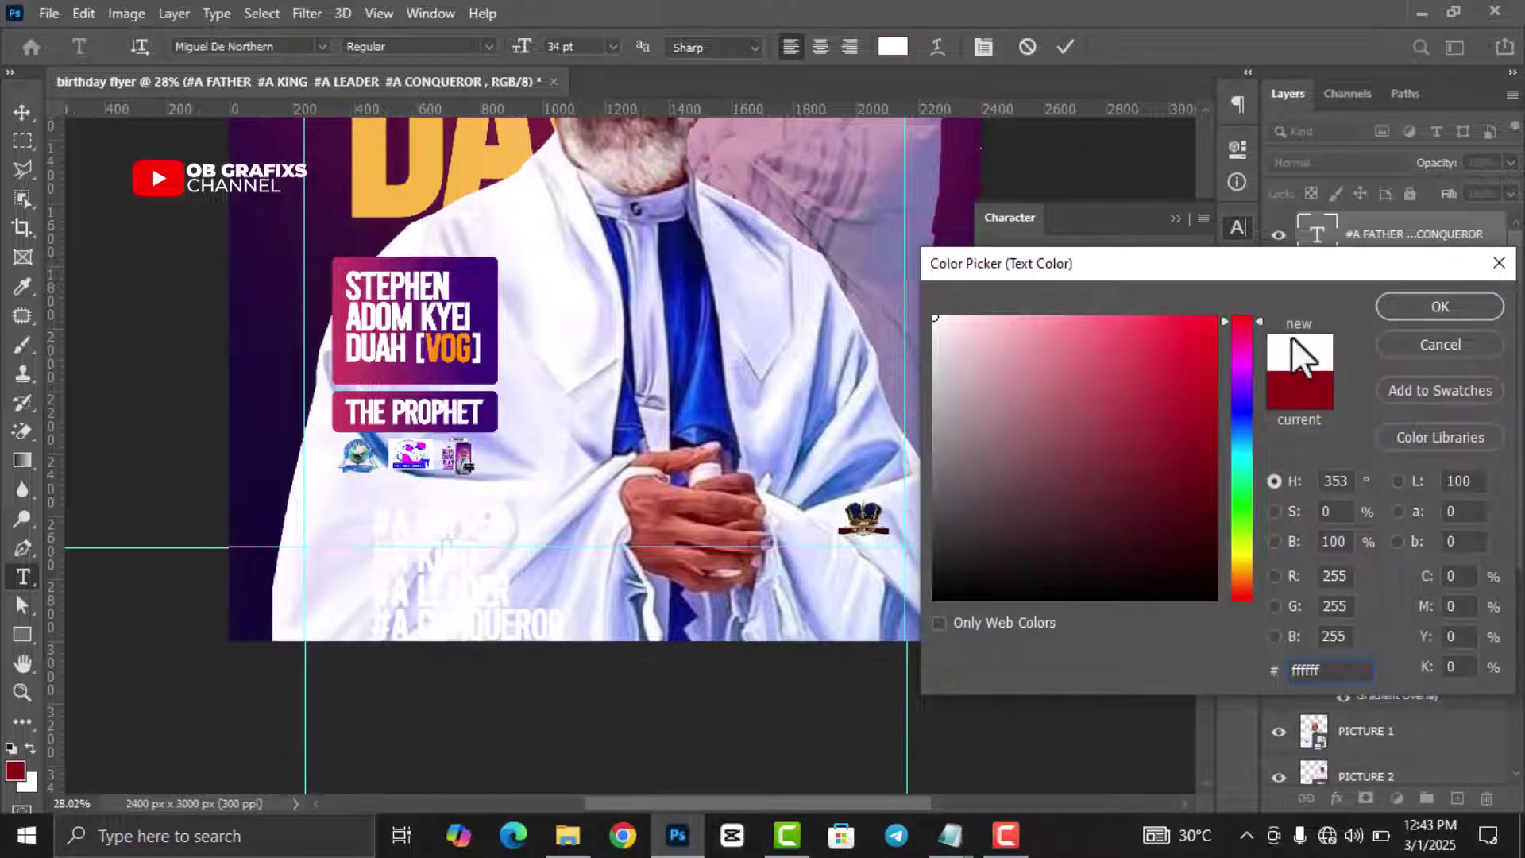
left_click(952, 559)
type("000000")
left_click(1422, 310)
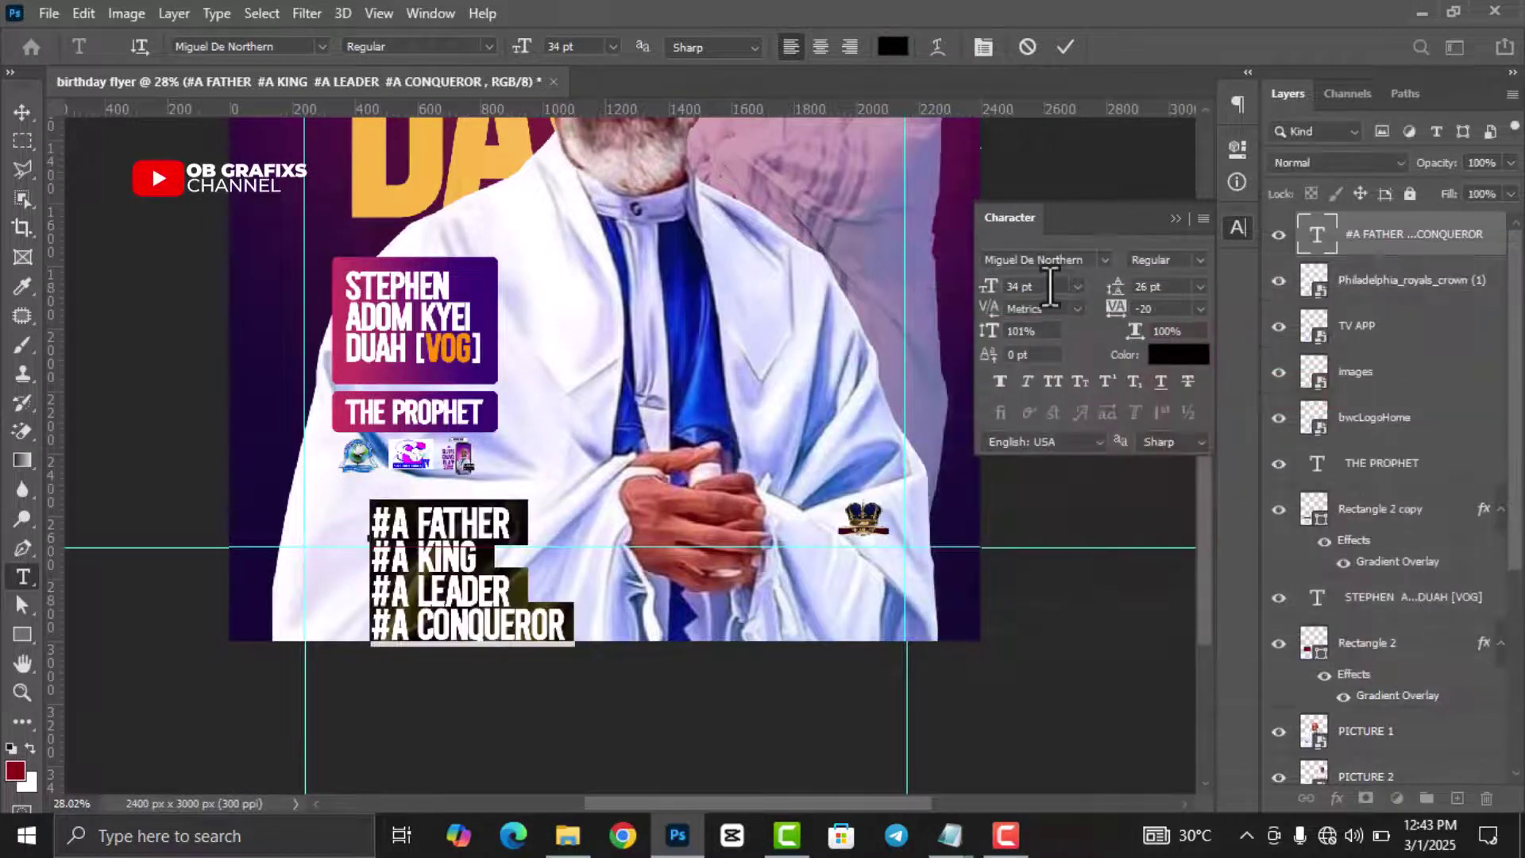
Step: Tighten the hashtag line spacing to 12 pt leading
scroll(1049, 298, "down", 7)
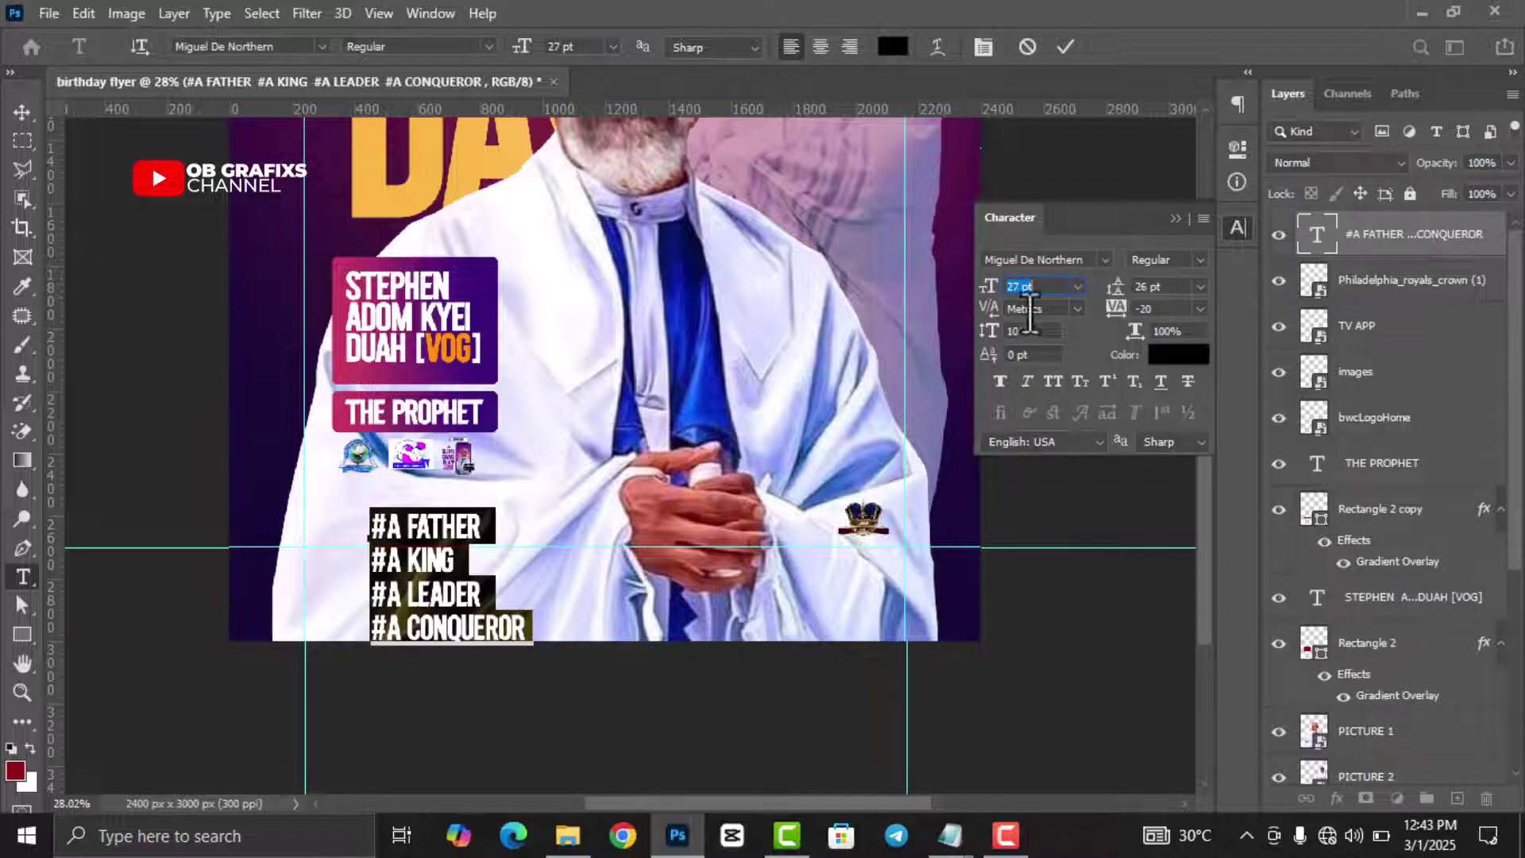
scroll(1032, 306, "down", 8)
scroll(1039, 301, "down", 4)
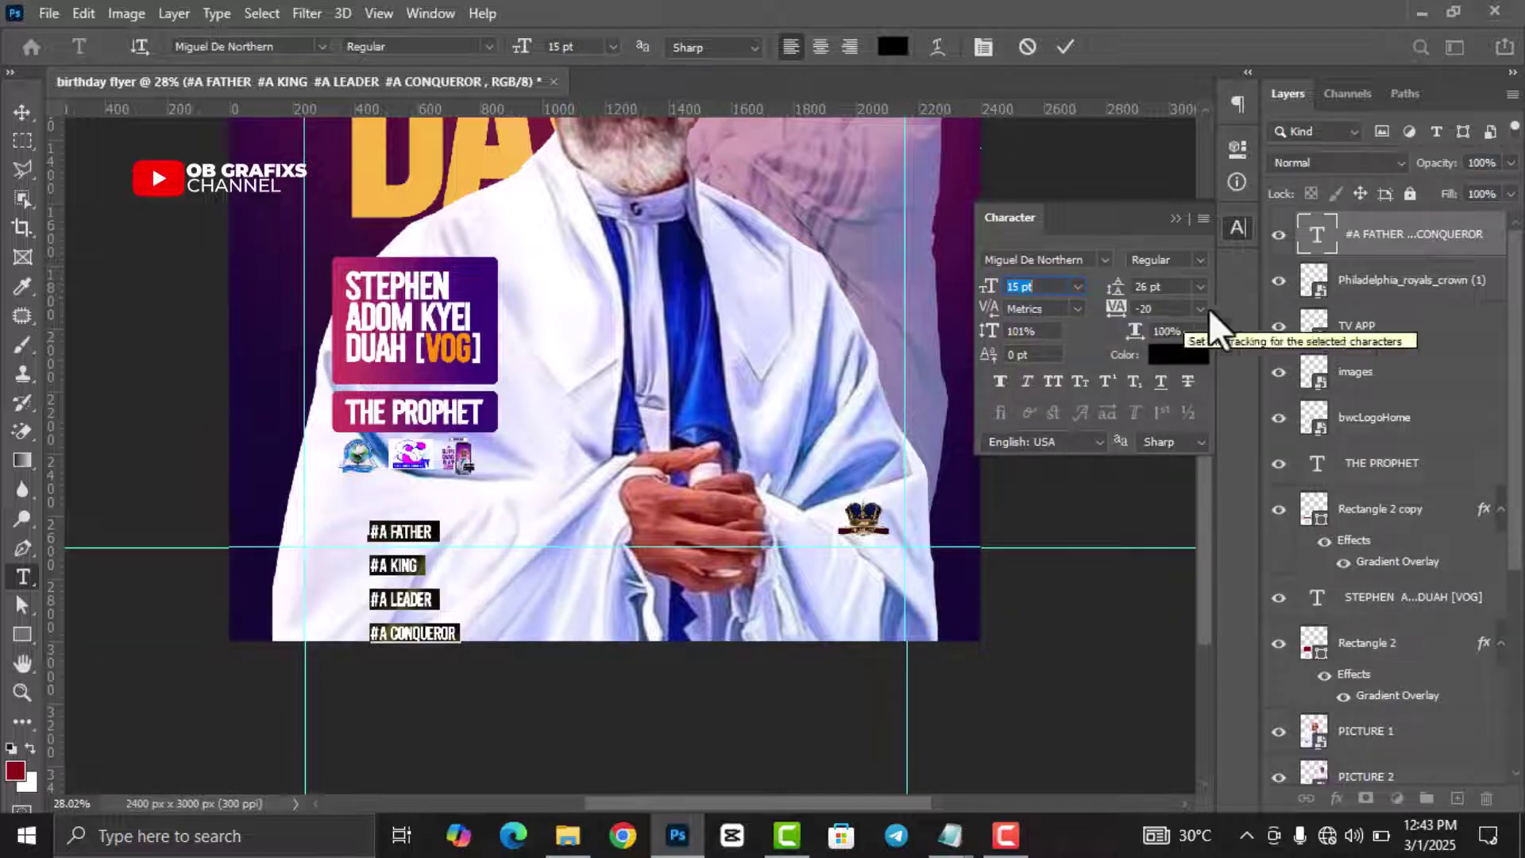
left_click(1160, 285)
scroll(1166, 286, "down", 8)
scroll(1166, 286, "down", 6)
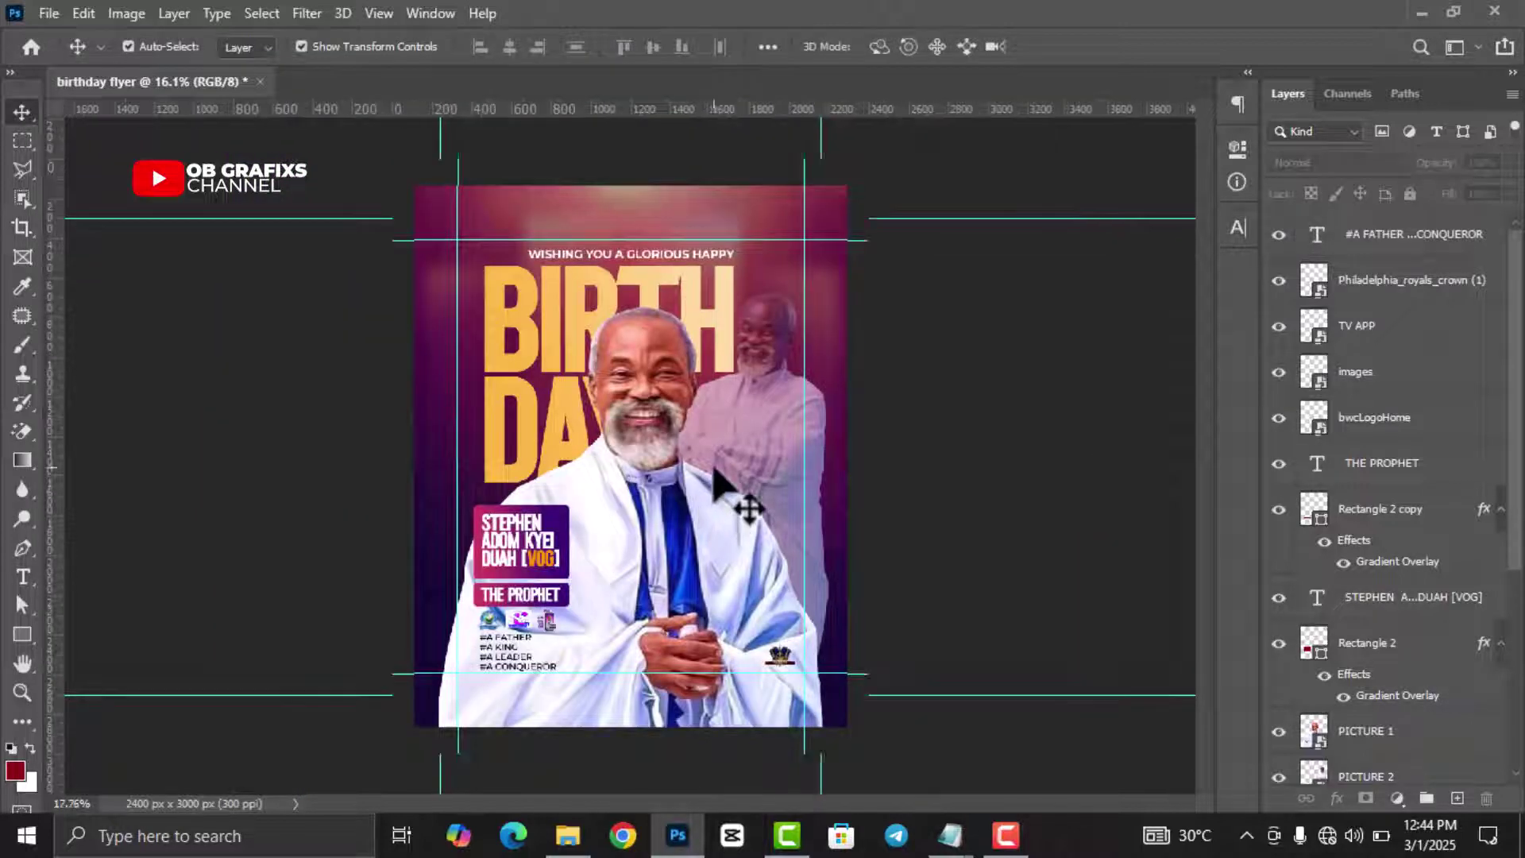
Step: Clear all canvas guides via View > Clear Canvas Guides
left_click(377, 14)
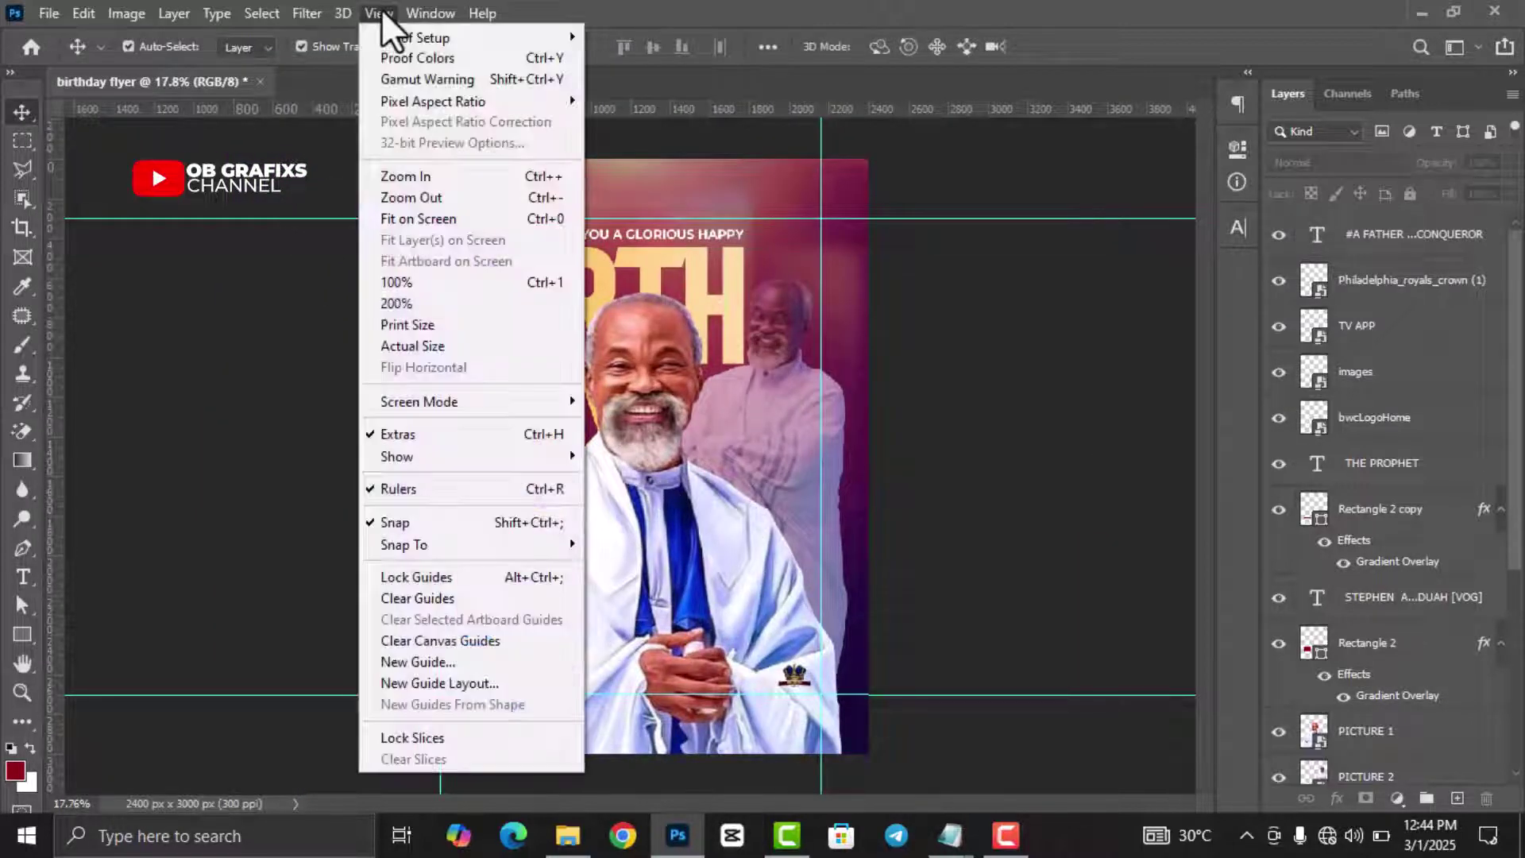
left_click(463, 642)
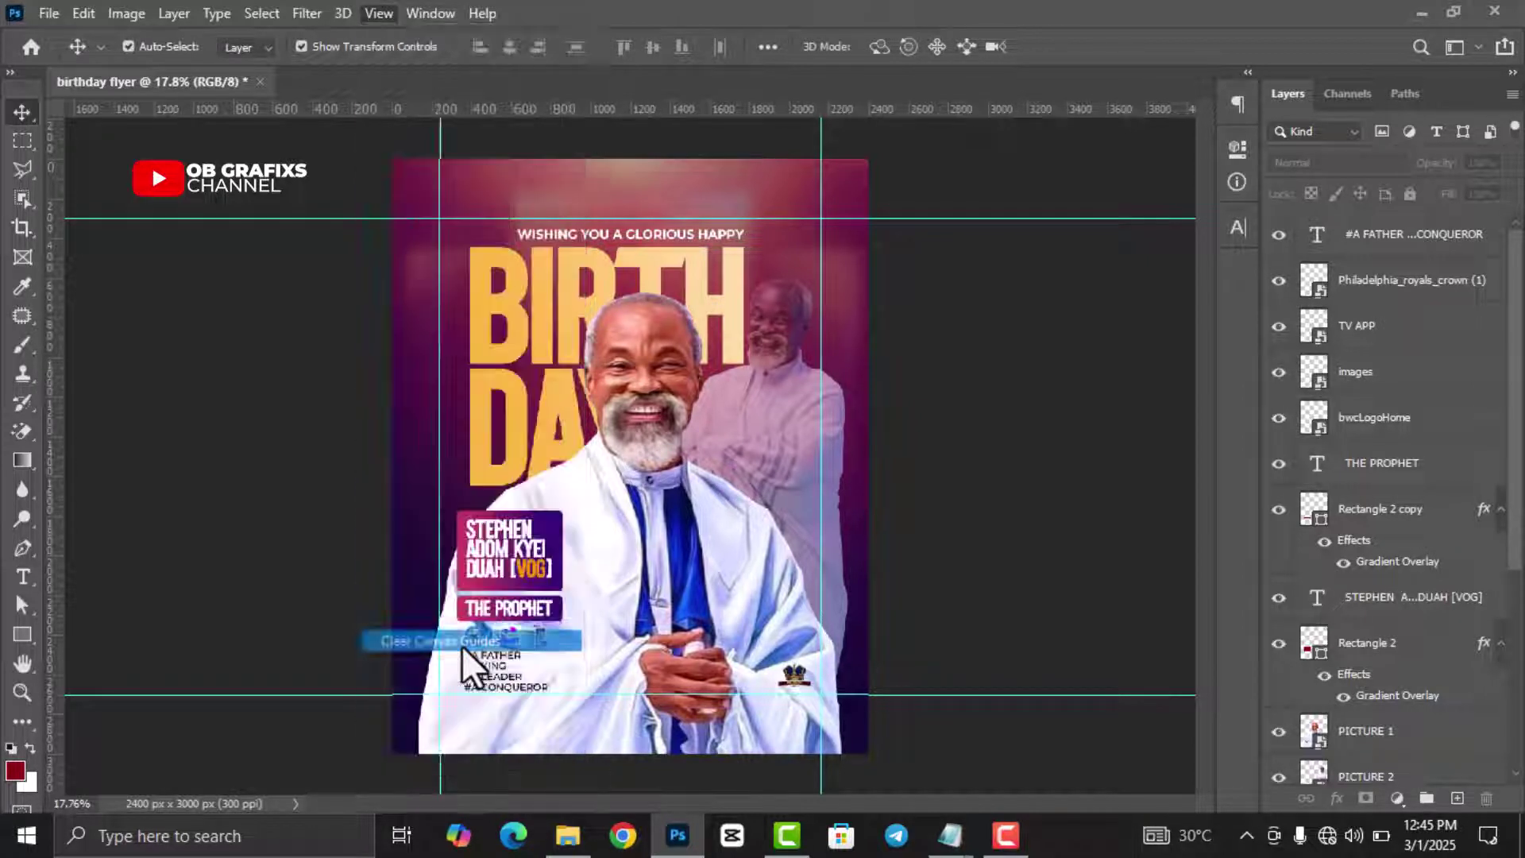